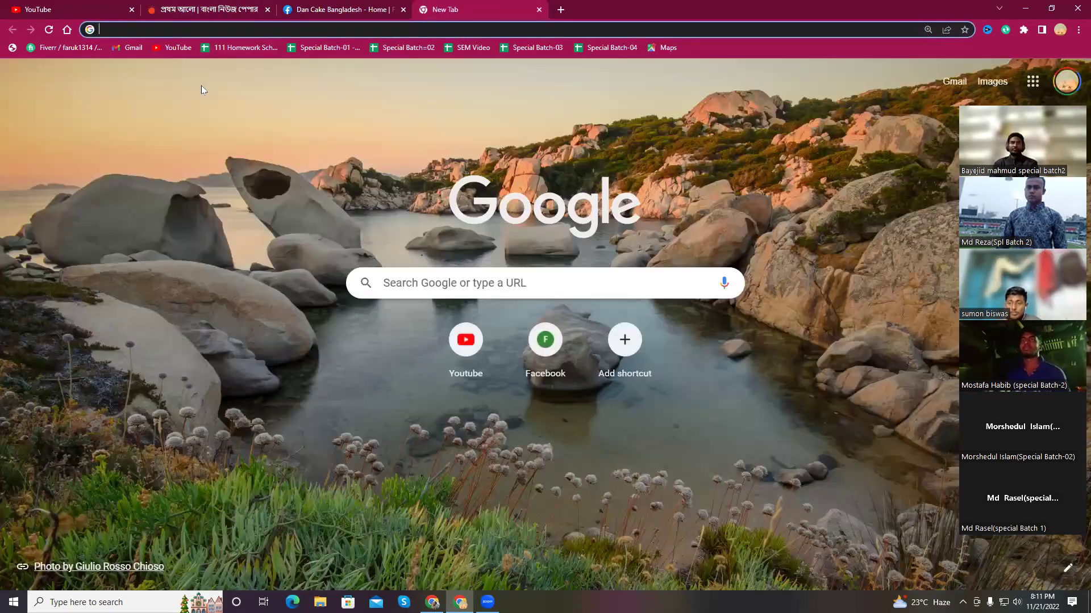
Open the ads.google.com site, sign in, and choose the last Google Ads account in the account list
text(ad)
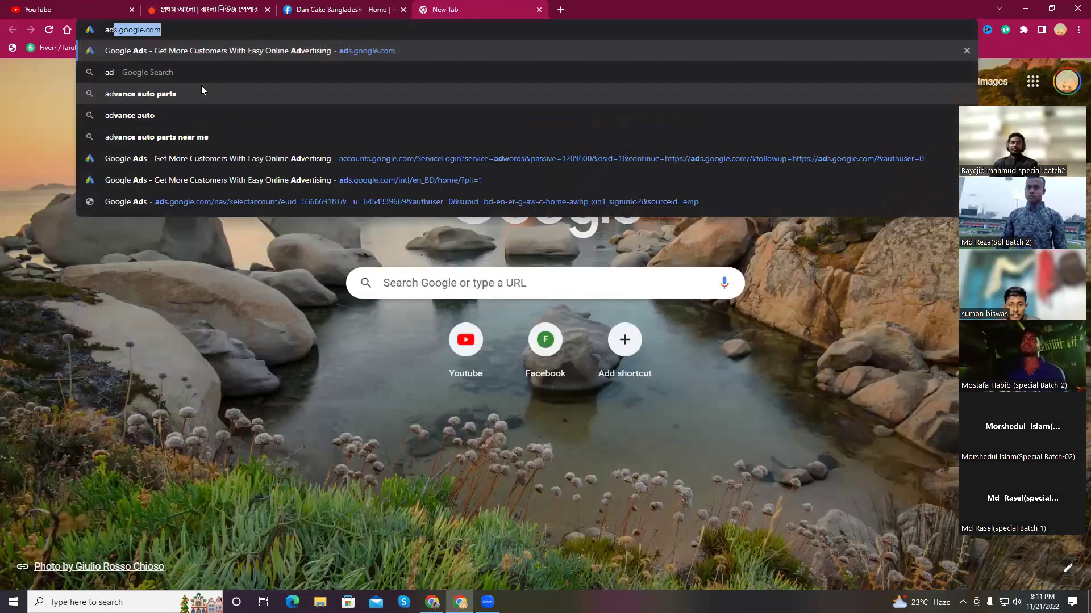
key(Return)
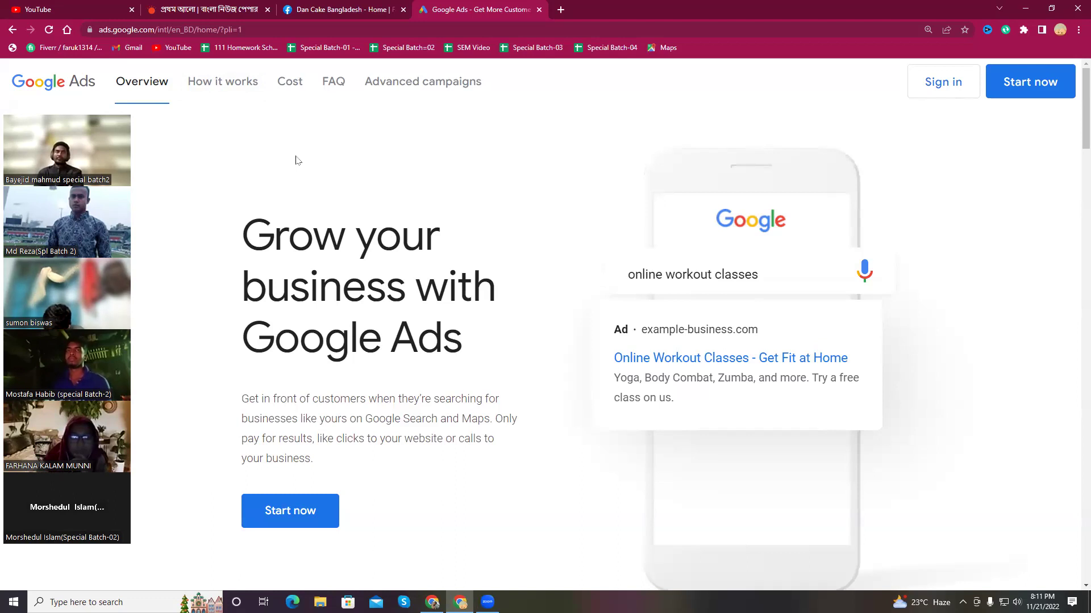
click(922, 90)
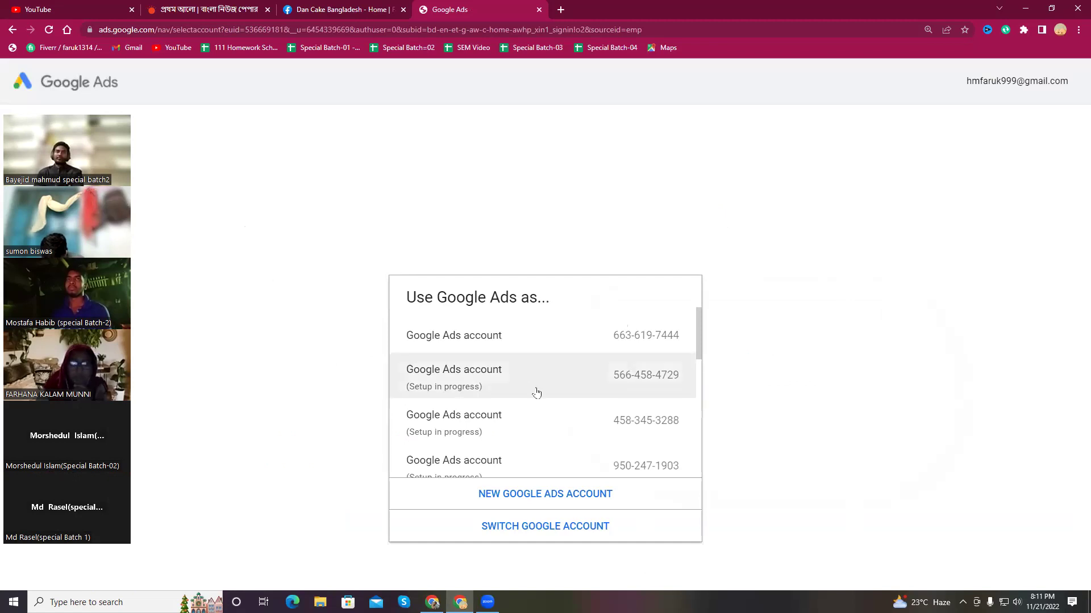
scroll(543, 426, down, 5)
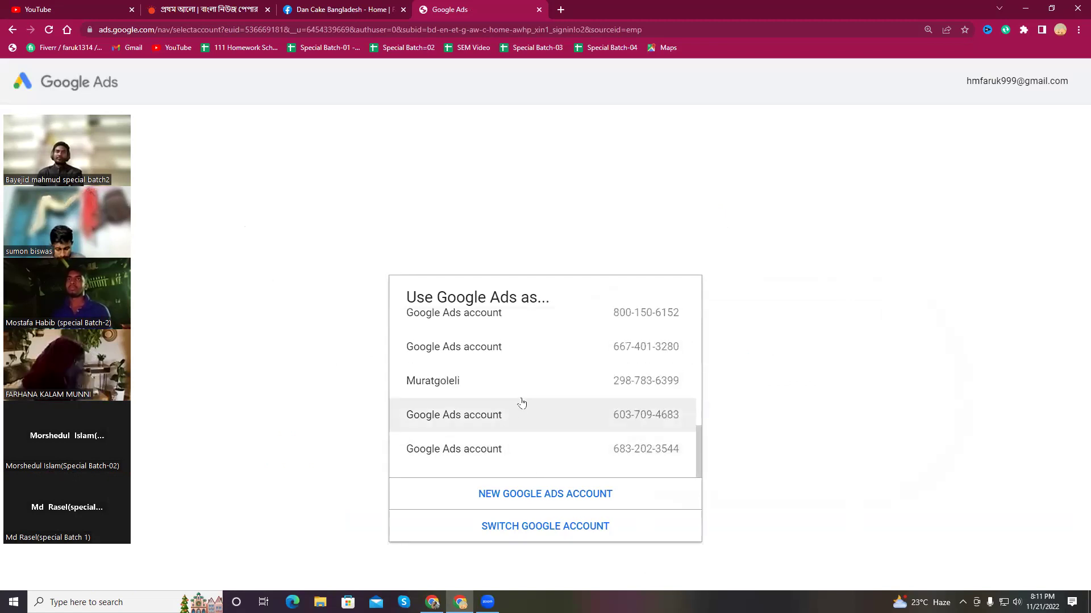
scroll(496, 385, up, 3)
scroll(494, 380, down, 3)
click(492, 457)
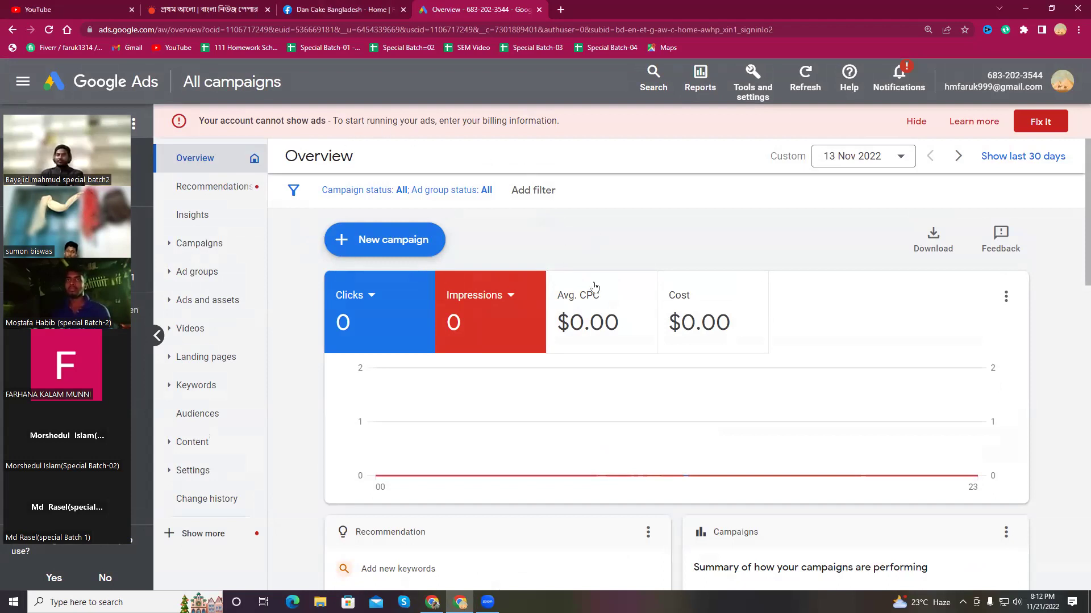
Start a new campaign with the Website traffic objective and the Display campaign type
click(386, 243)
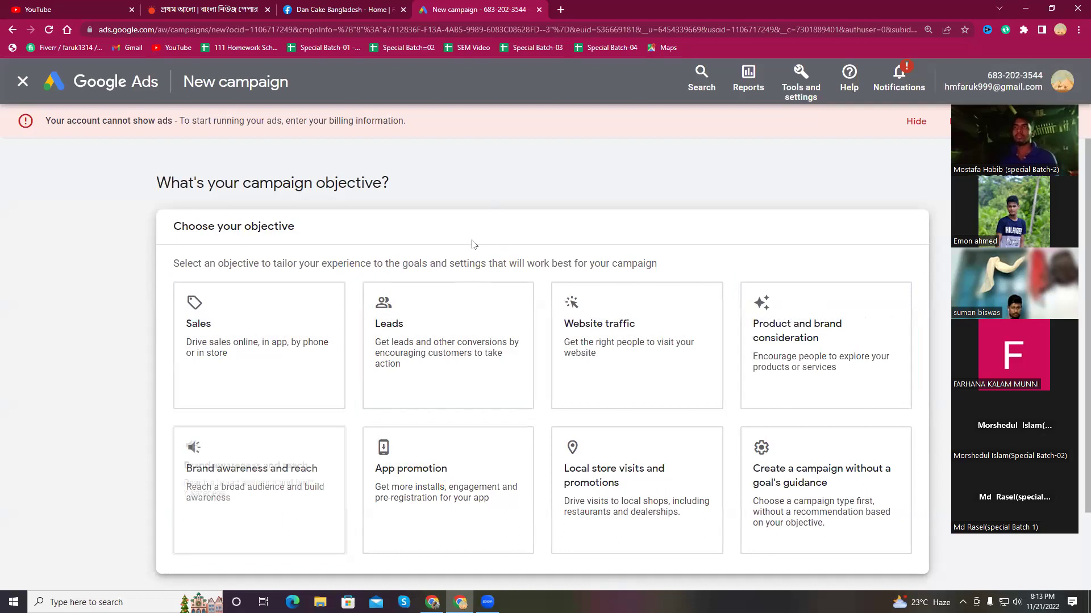
click(631, 354)
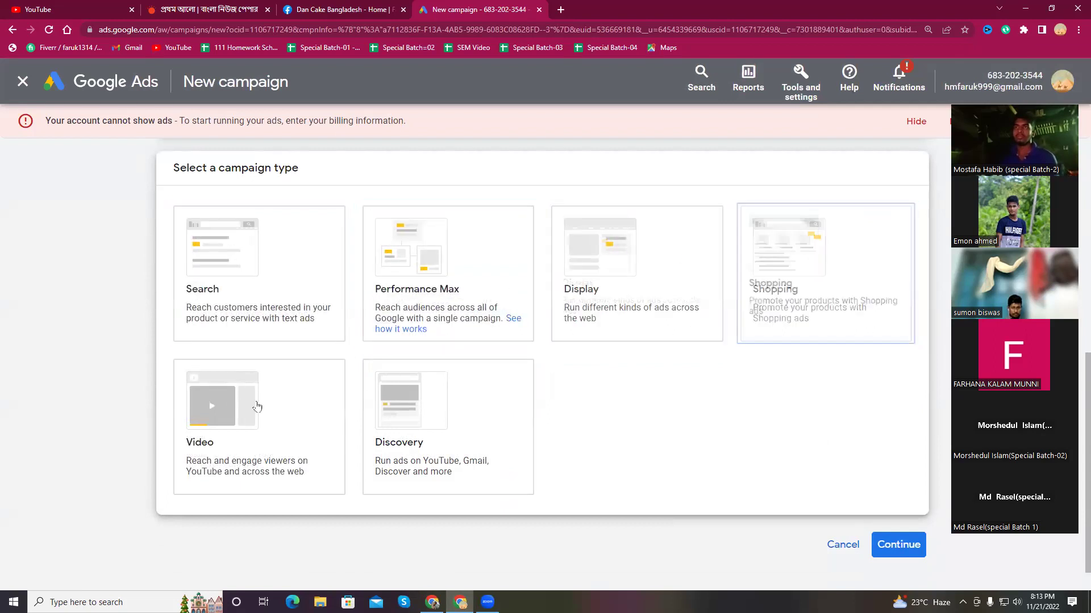
click(587, 301)
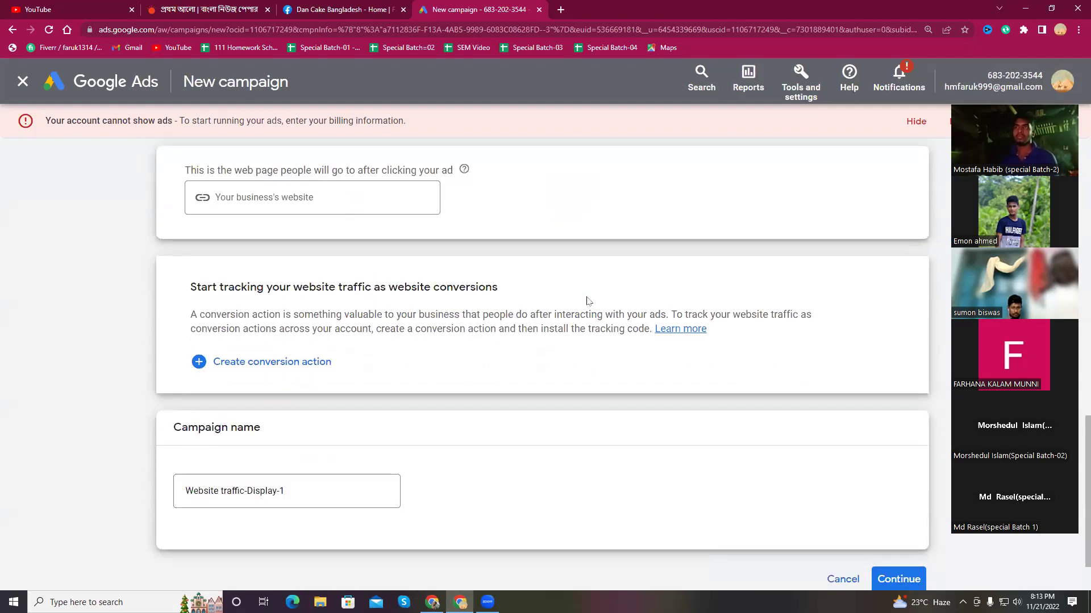
click(269, 196)
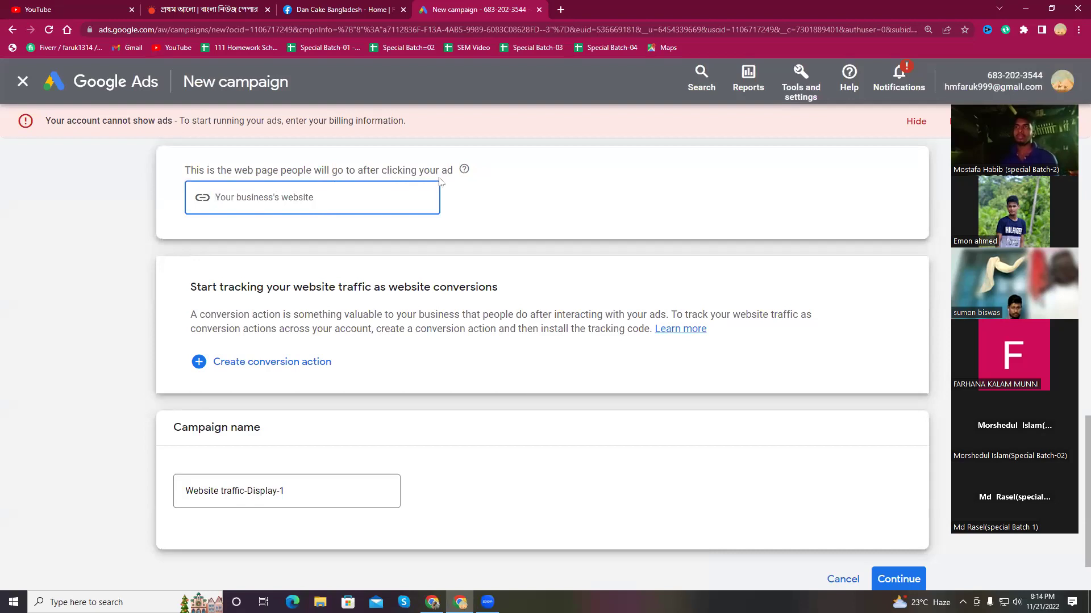
scroll(414, 256, up, 10)
scroll(428, 356, down, 5)
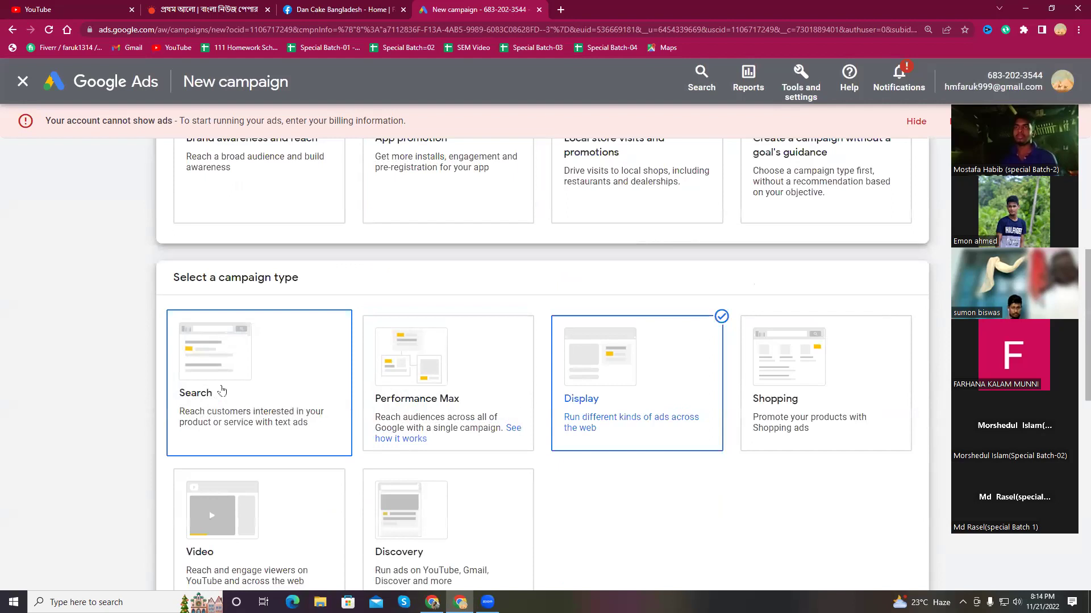
scroll(225, 395, down, 3)
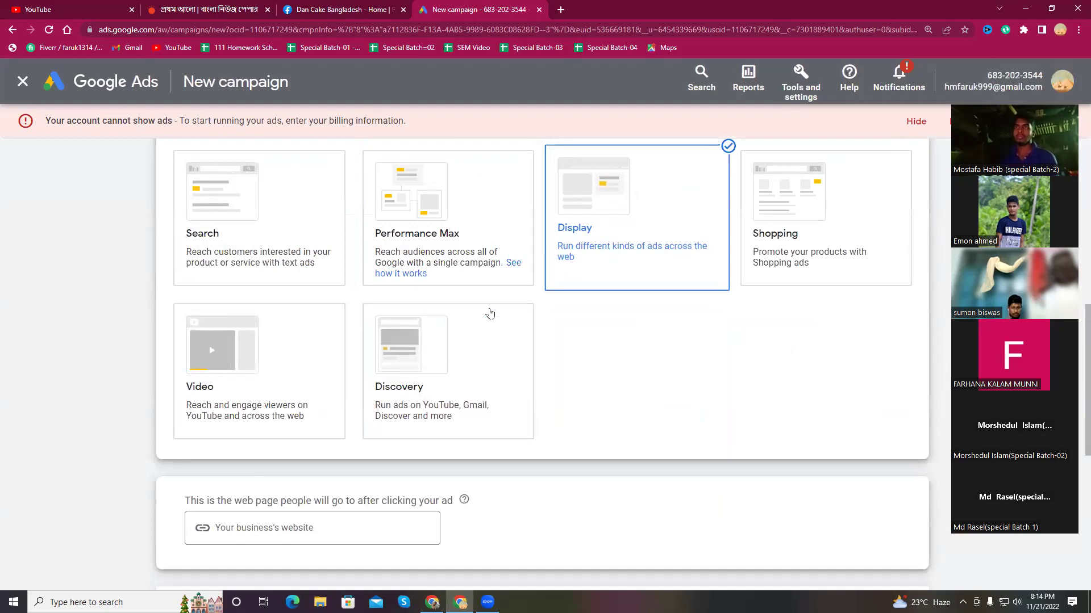
click(608, 262)
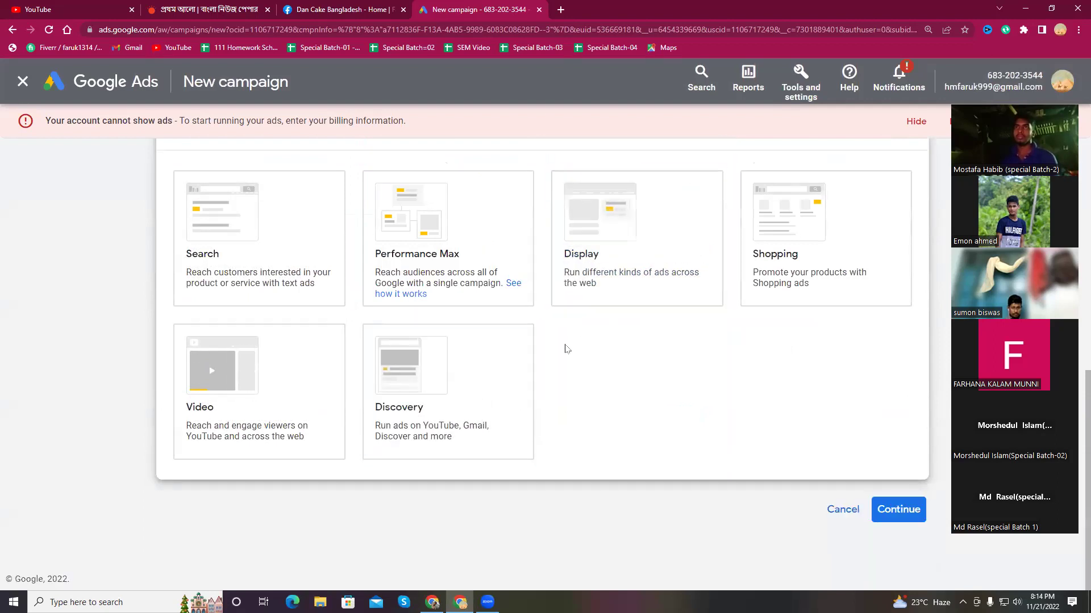
click(601, 249)
scroll(646, 365, down, 7)
click(235, 201)
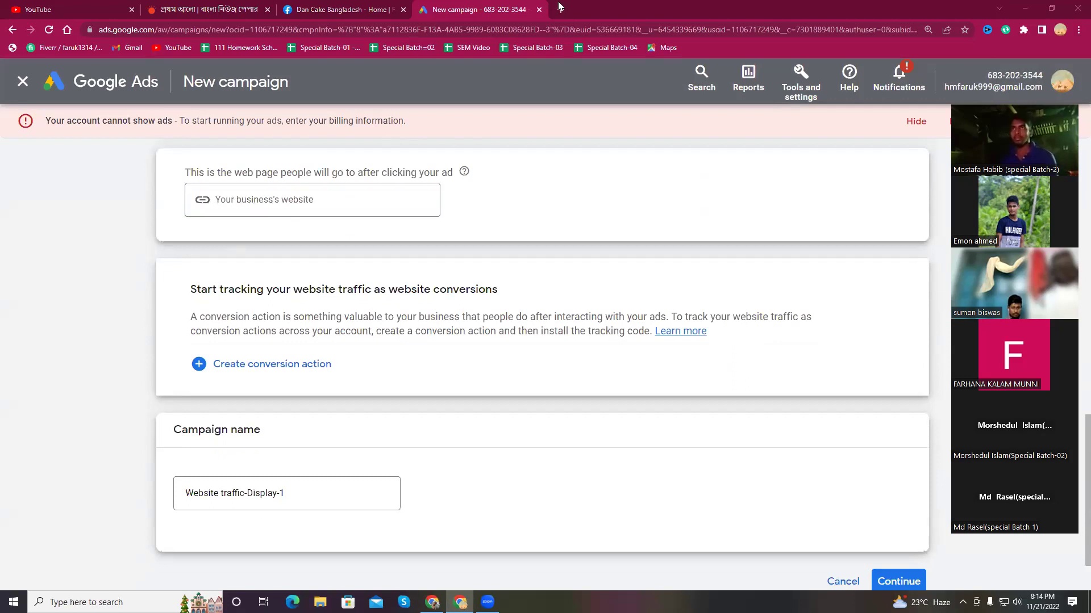
click(235, 199)
text(ww)
key(BackSpace)
key(BackSpace)
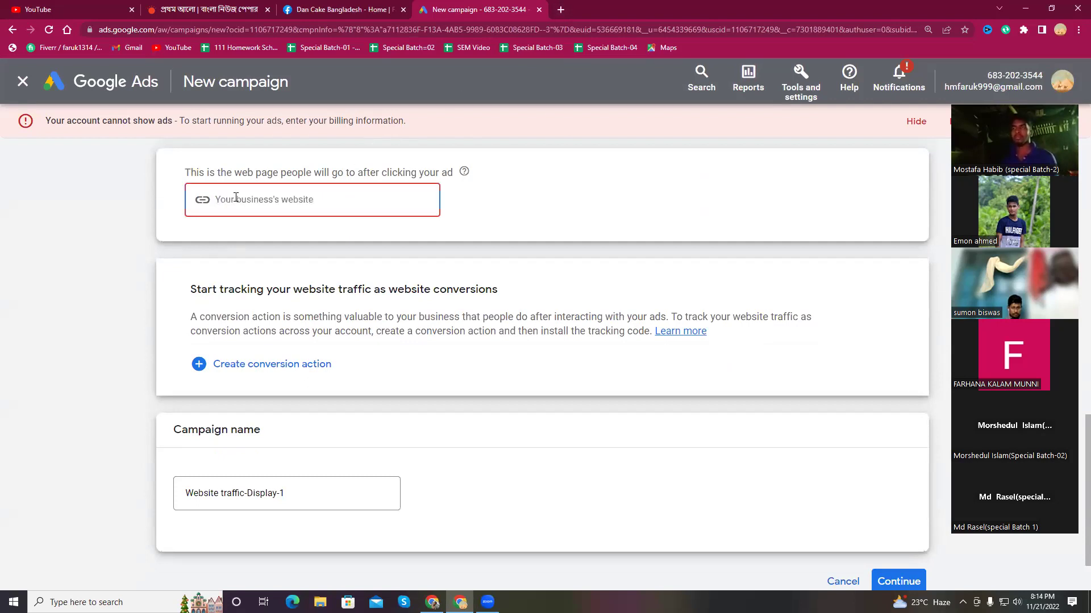
click(561, 10)
text(www)
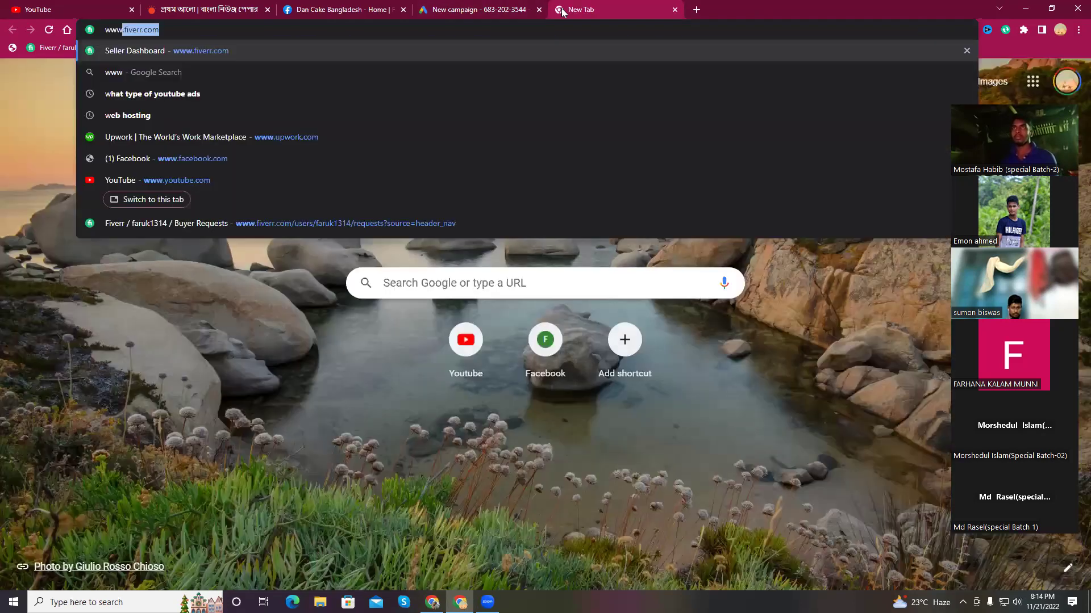
text(.expert)
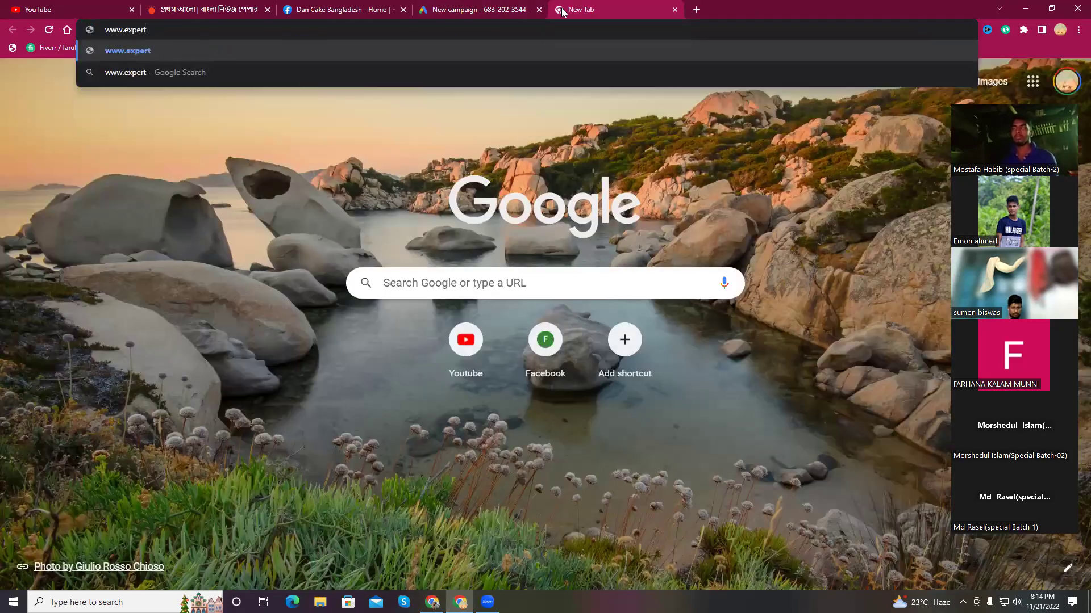
text(itpark)
key(Return)
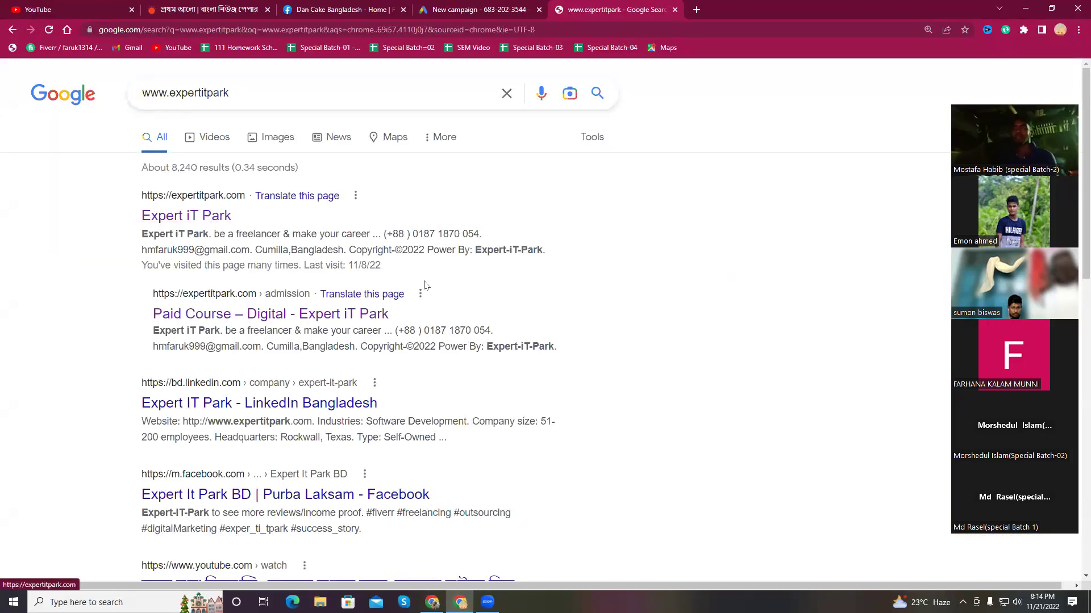
click(187, 215)
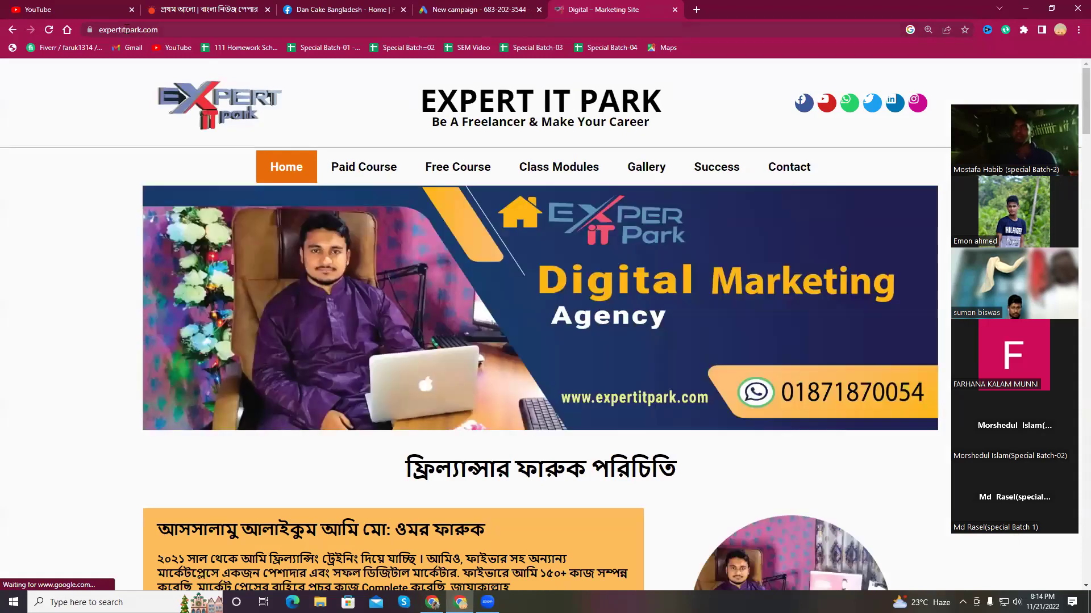
click(128, 30)
right_click(128, 30)
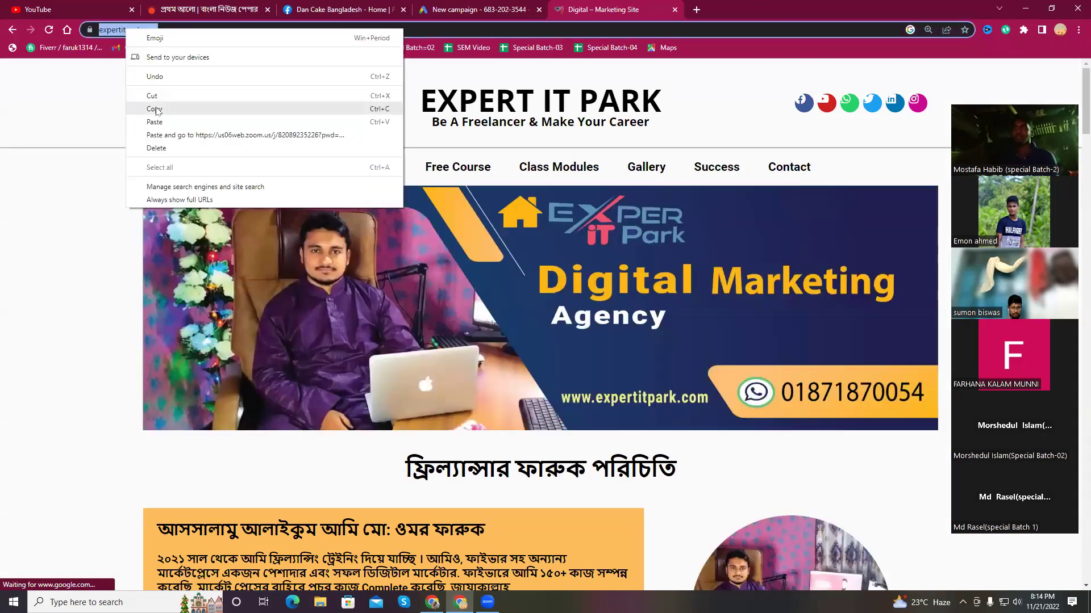
click(151, 94)
click(480, 10)
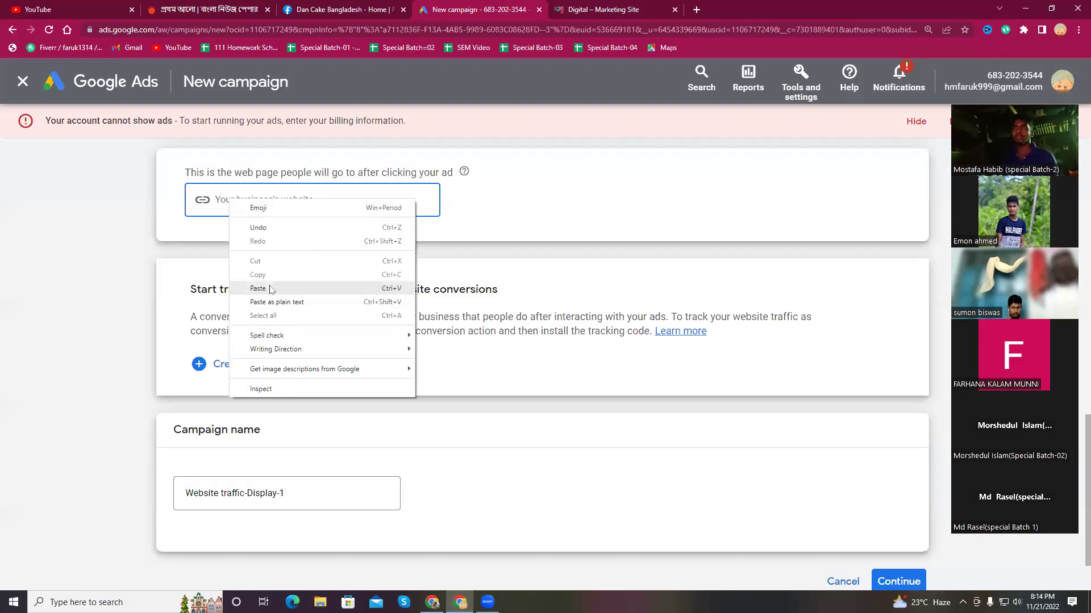
click(272, 289)
click(116, 215)
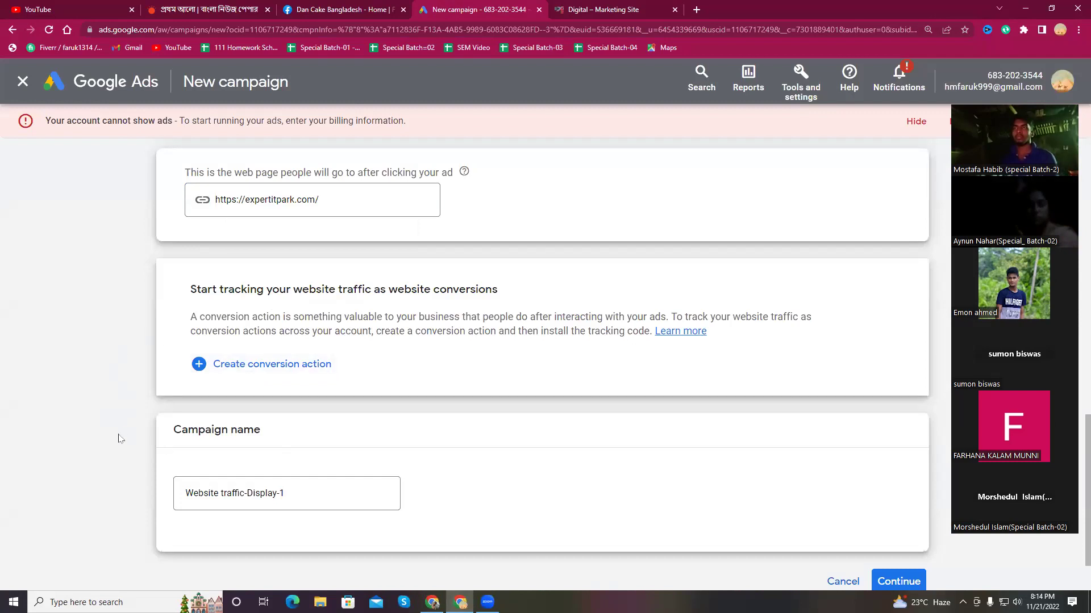
Name the campaign "Display campaign for digital marketing" and continue to the campaign settings
scroll(118, 439, down, 2)
click(232, 420)
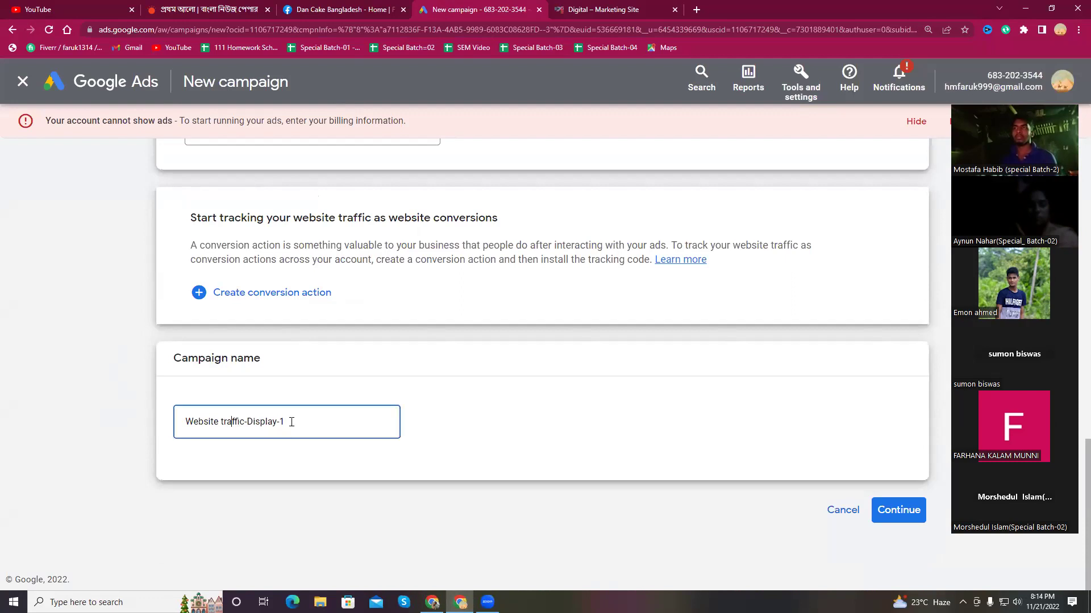
drag(284, 420, 174, 419)
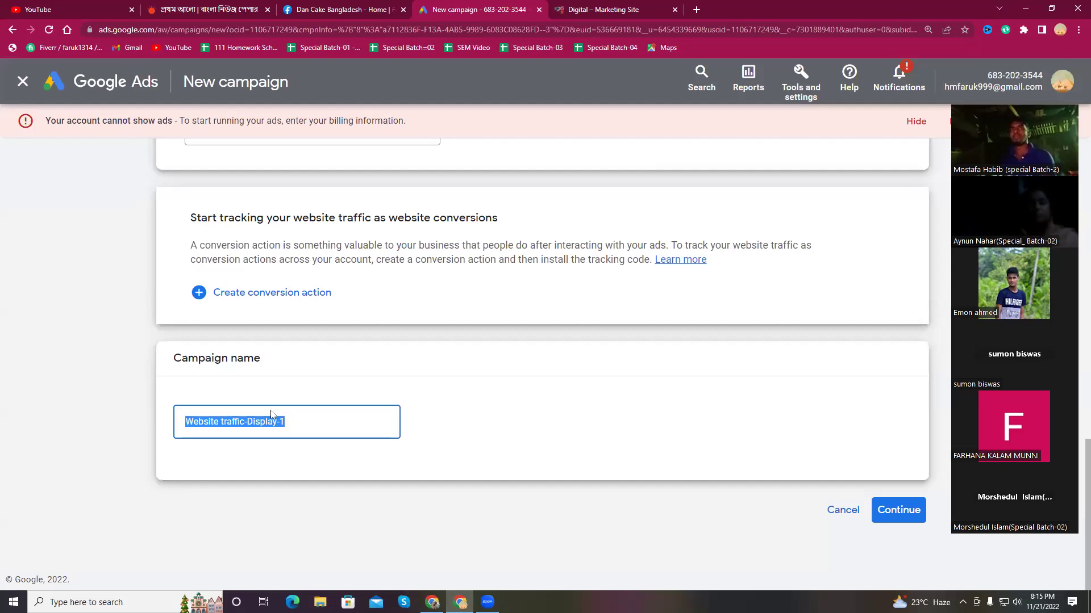
text(Display ca)
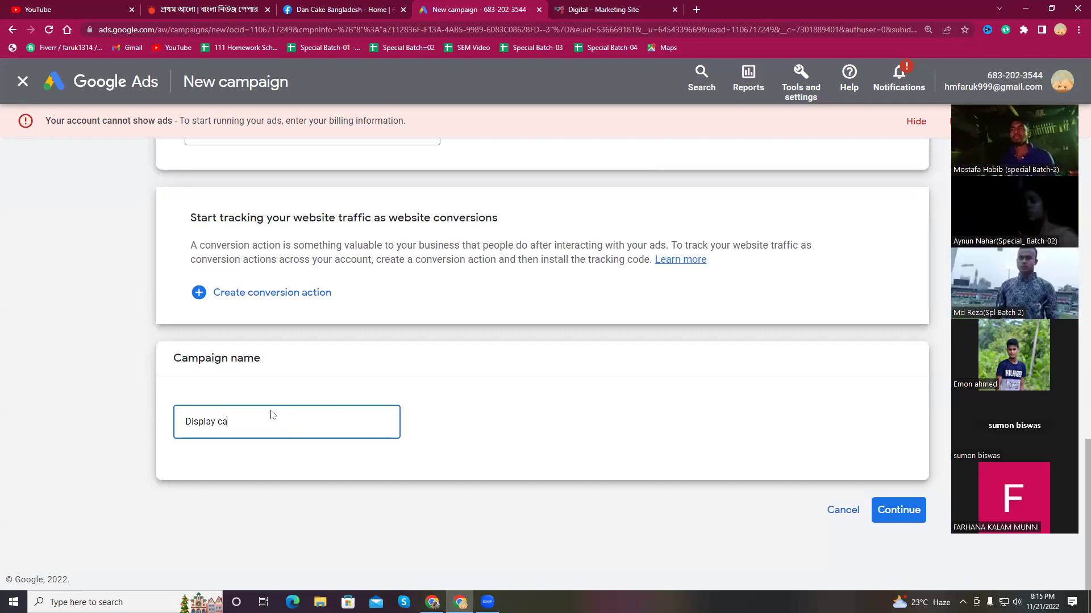
text(mpaiun for dig)
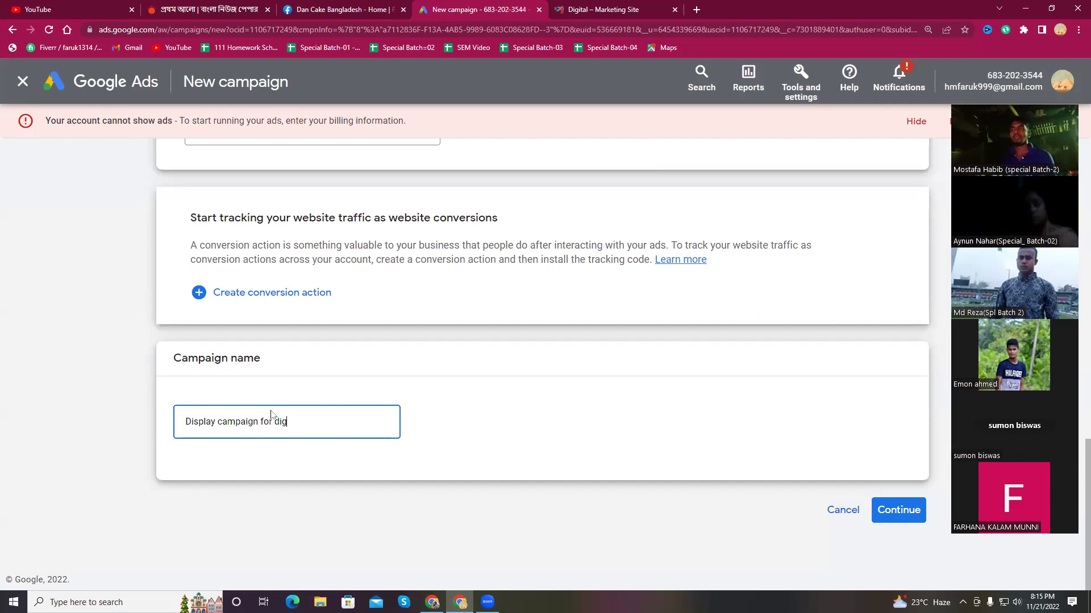
text(n for digital marketing)
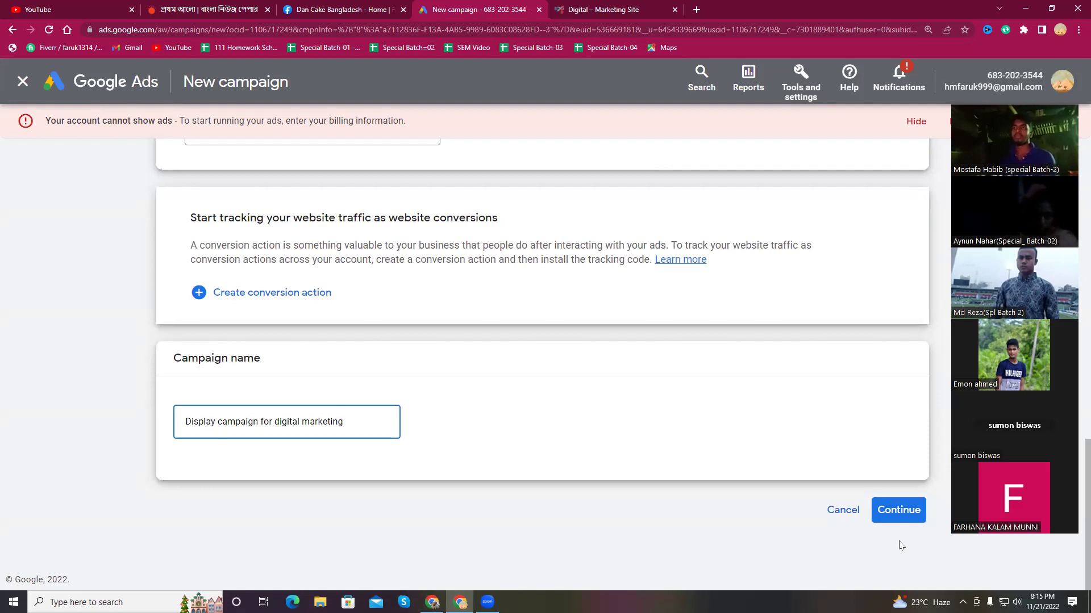
click(898, 510)
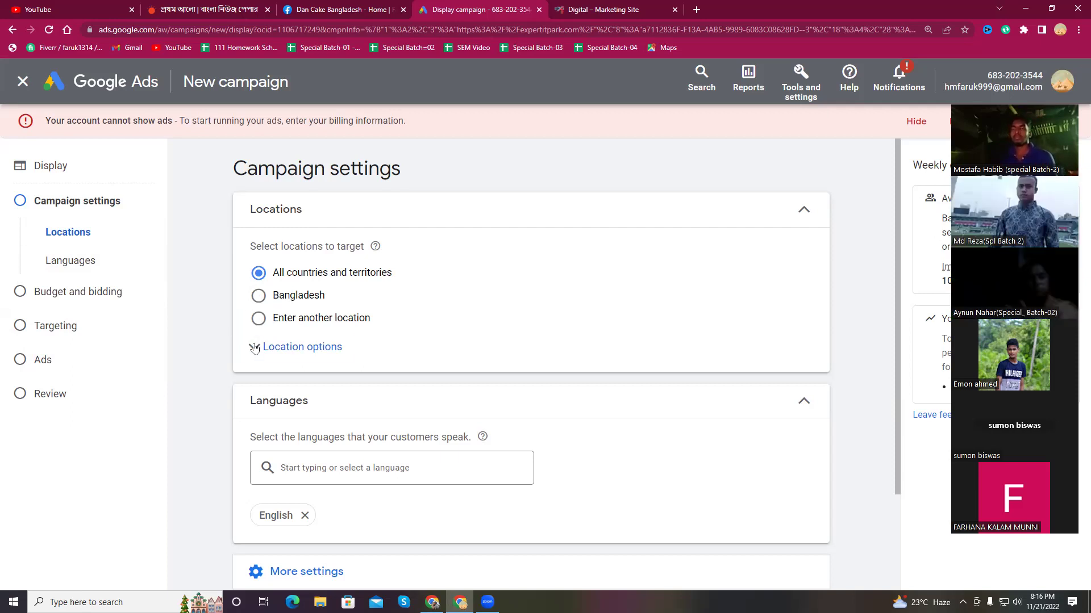
Switch location targeting to another location and add the United States as a targeted country through the advanced search
click(259, 319)
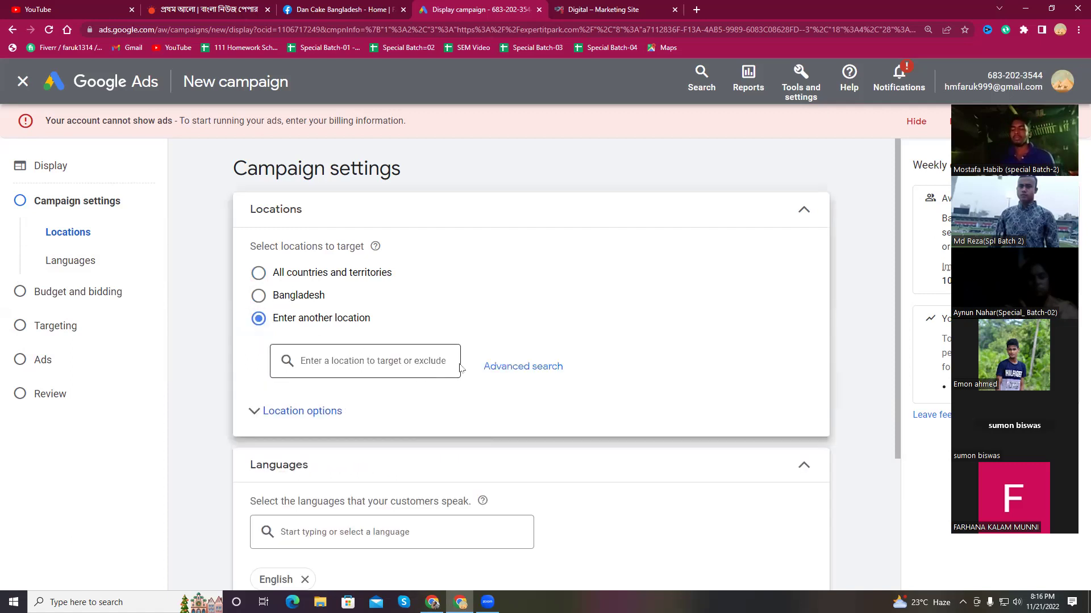
click(527, 368)
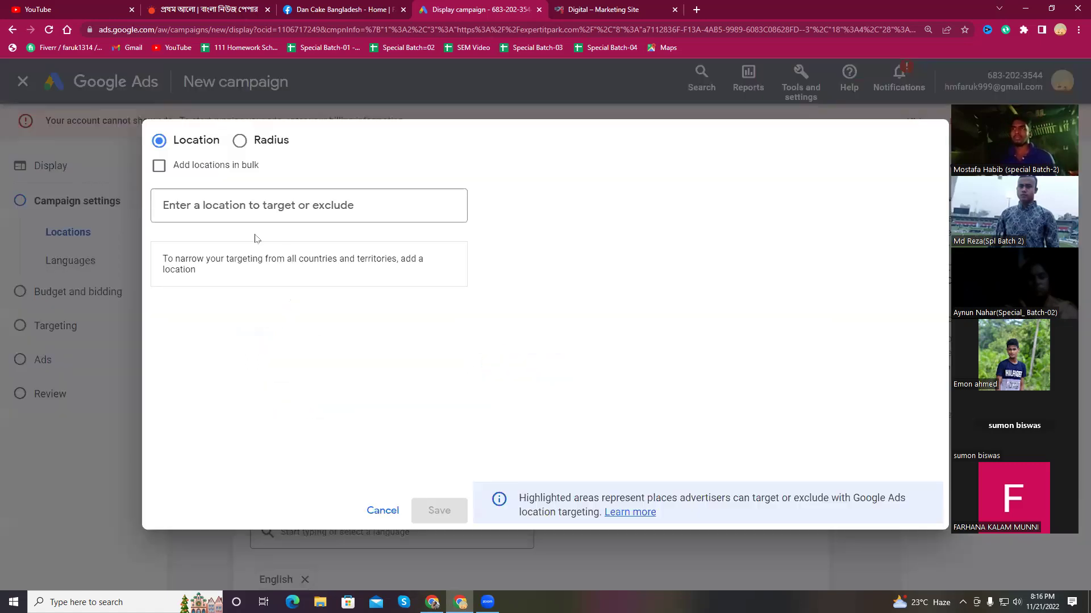
click(207, 206)
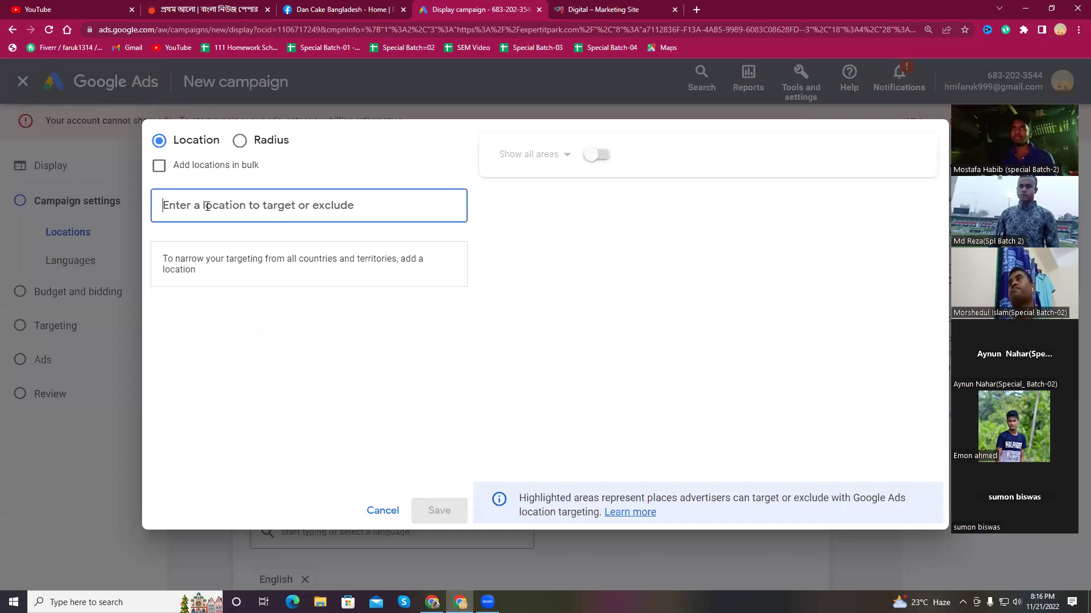
text(unit)
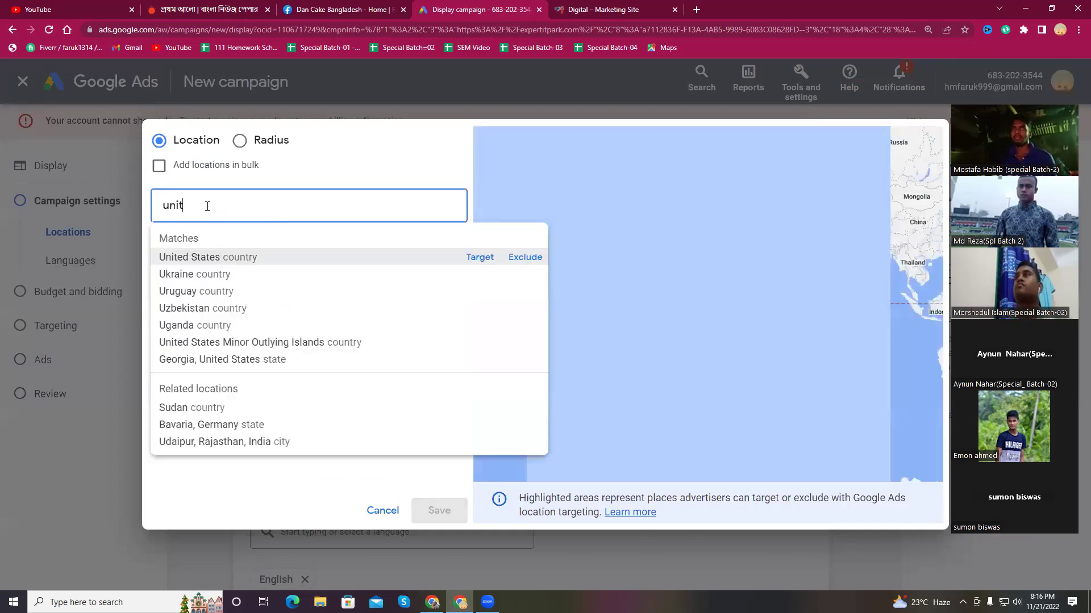
text(ed)
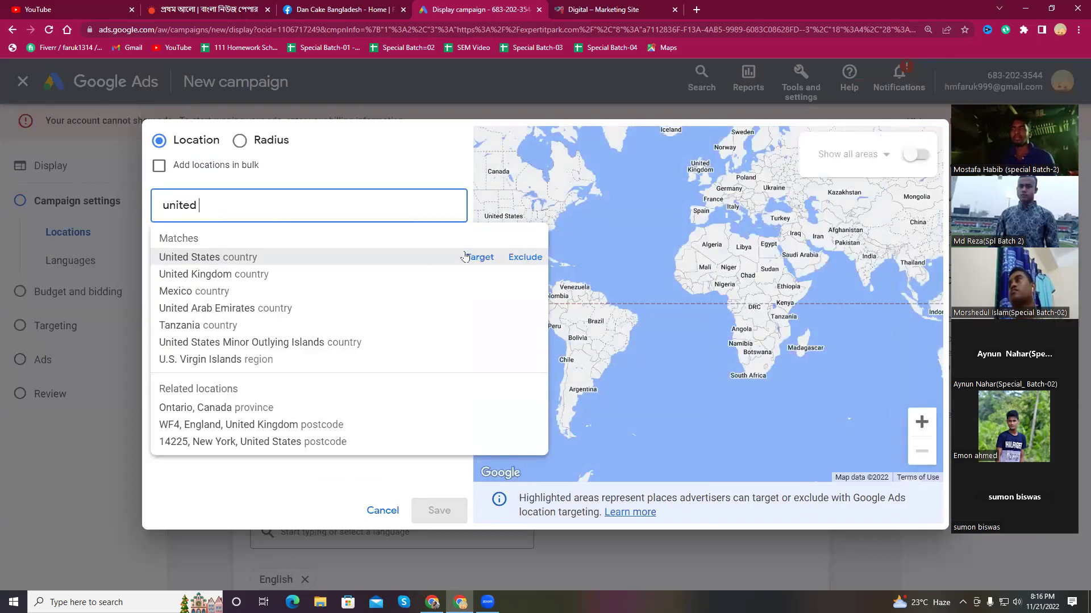
click(465, 257)
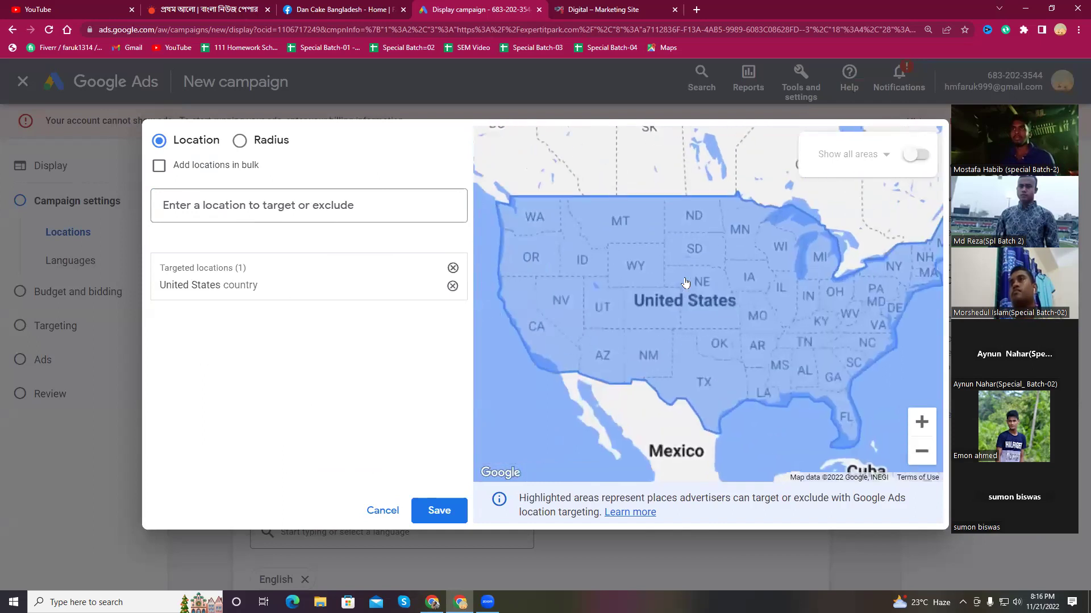
scroll(685, 283, down, 3)
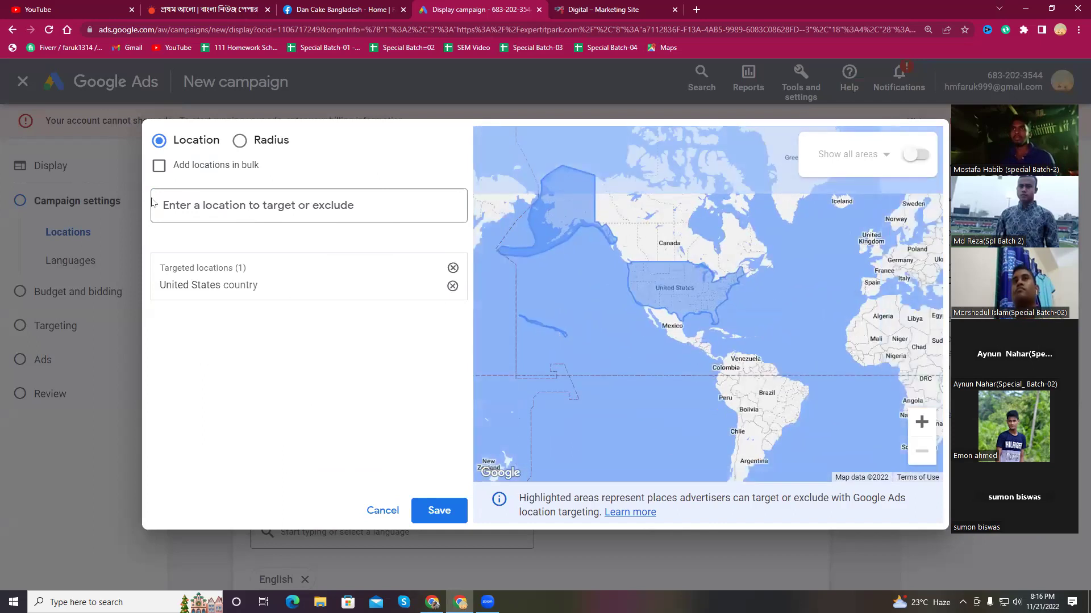
Save the advanced location search with the United States as the targeted country
click(171, 205)
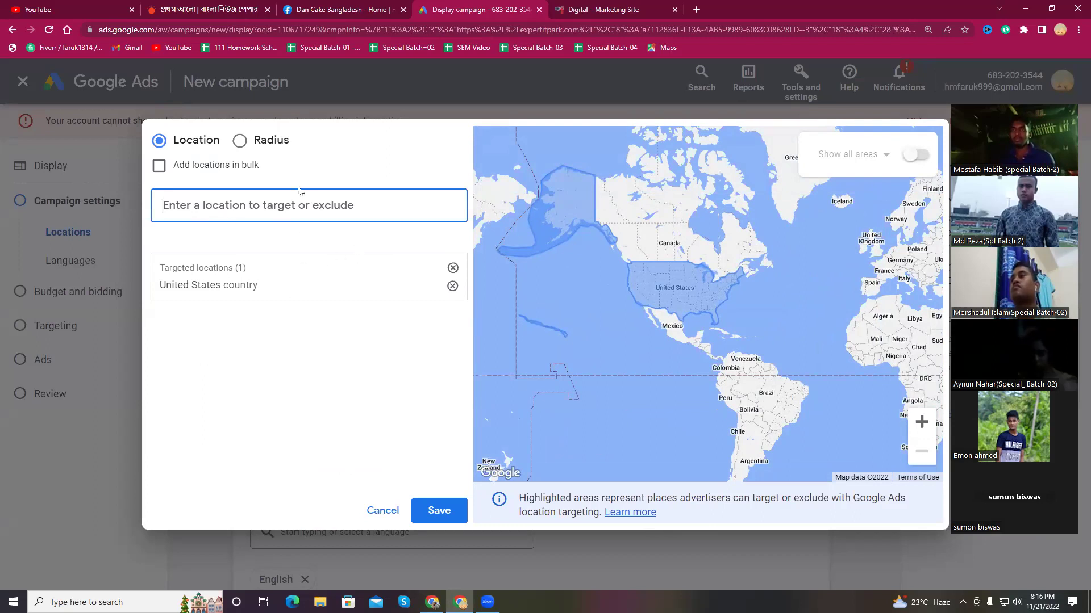
click(432, 514)
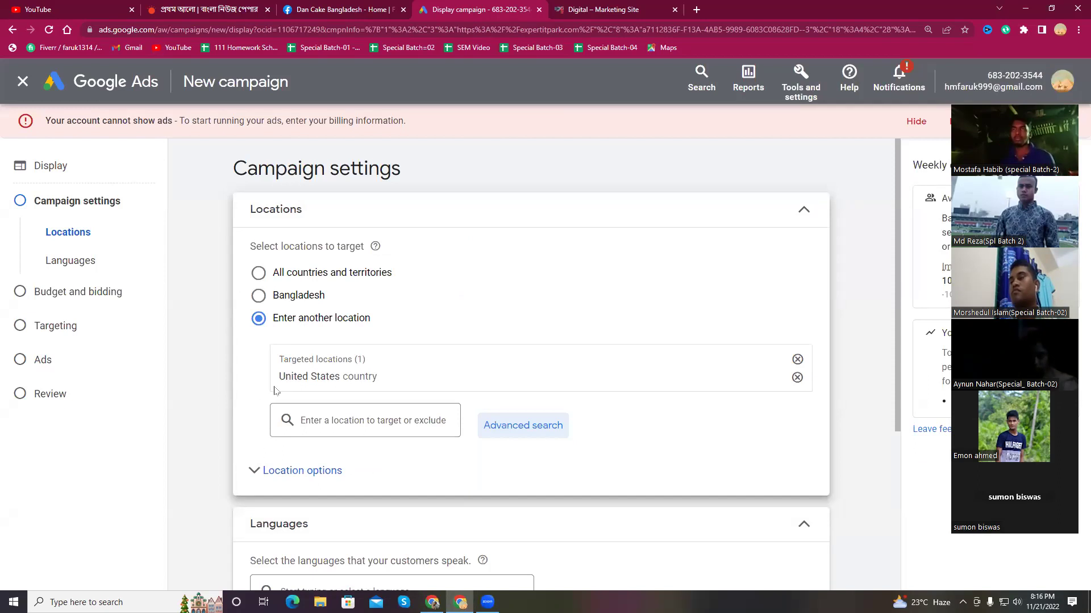
Remove English from the campaign languages so that all languages are targeted
scroll(278, 398, down, 4)
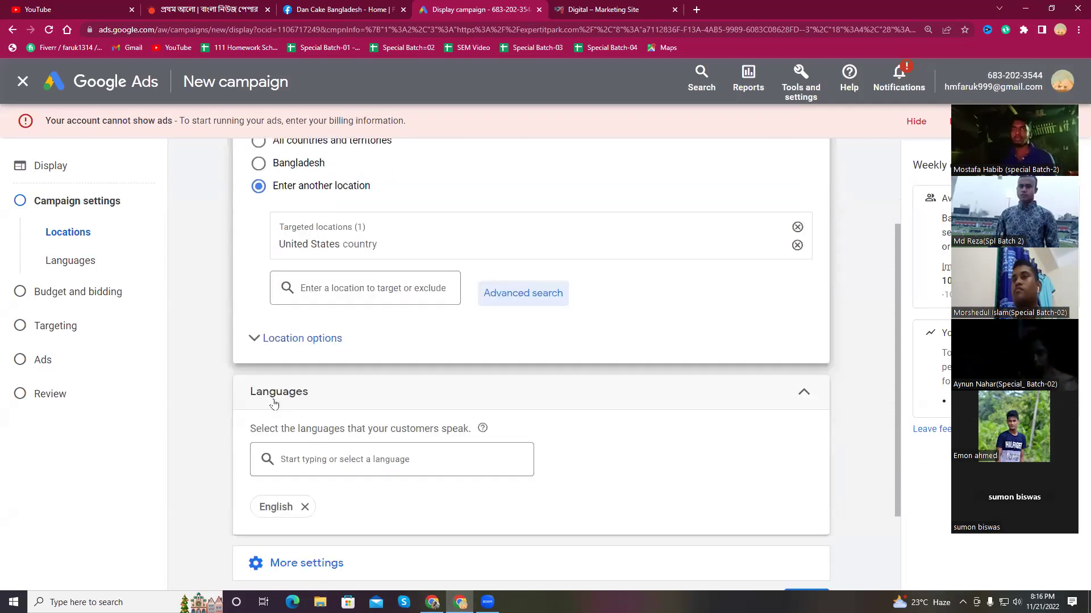
click(282, 346)
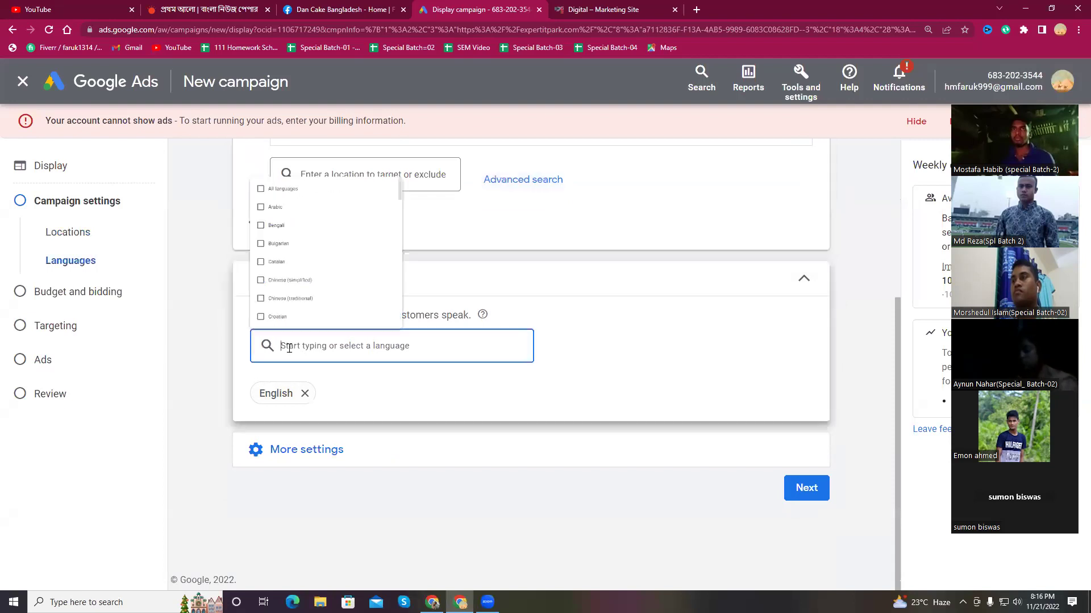
click(199, 341)
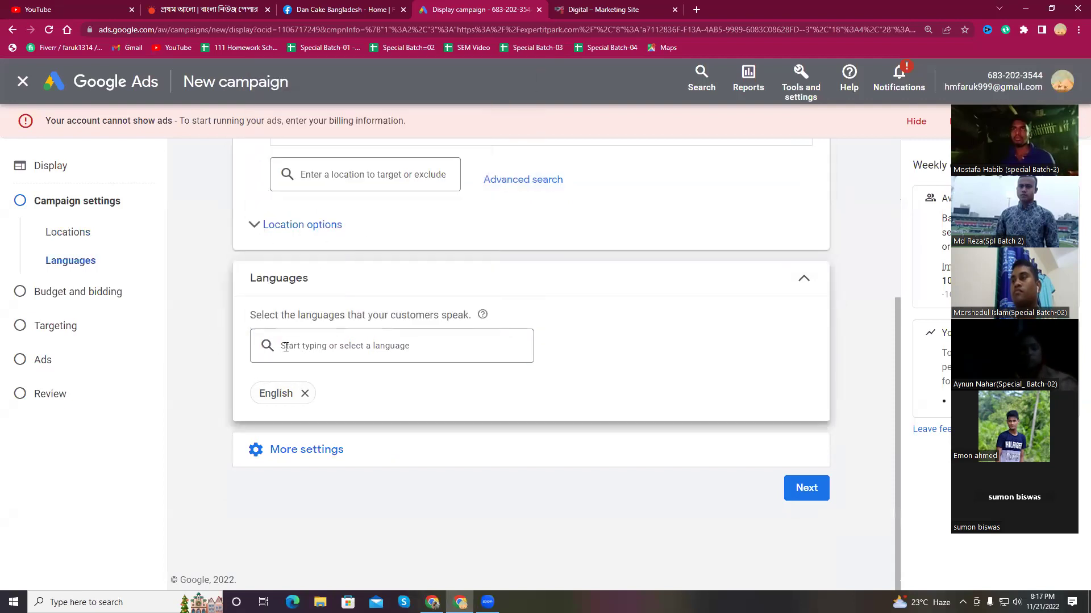
click(303, 348)
click(203, 342)
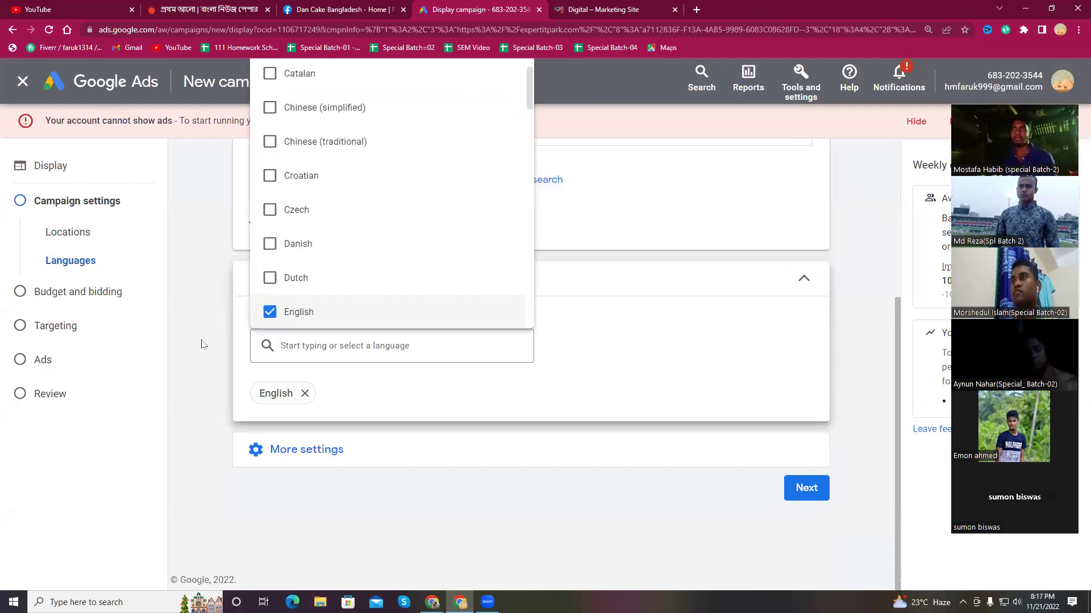
click(299, 345)
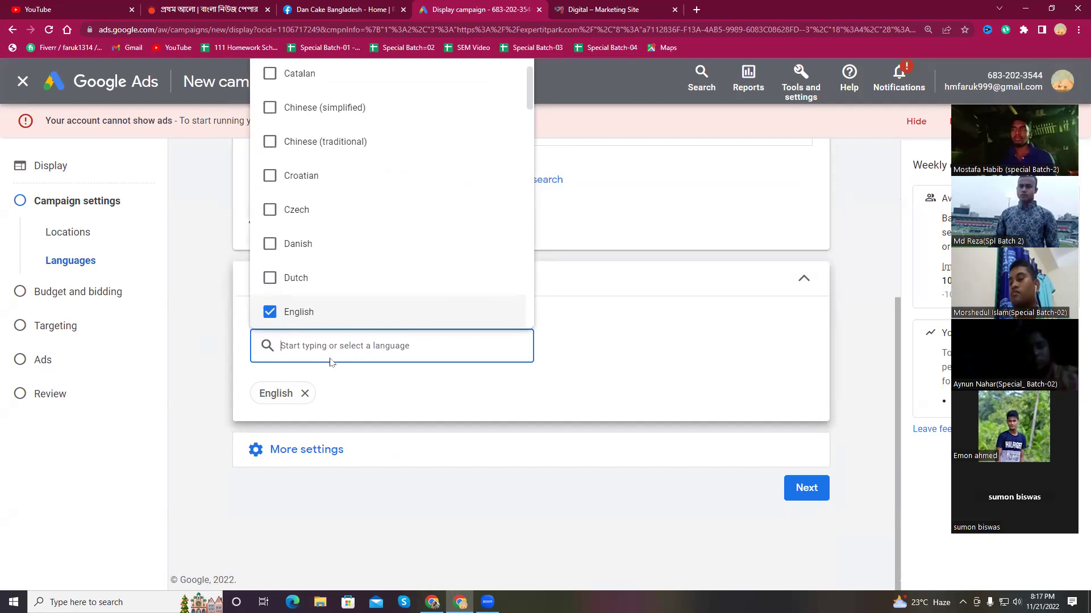
click(305, 394)
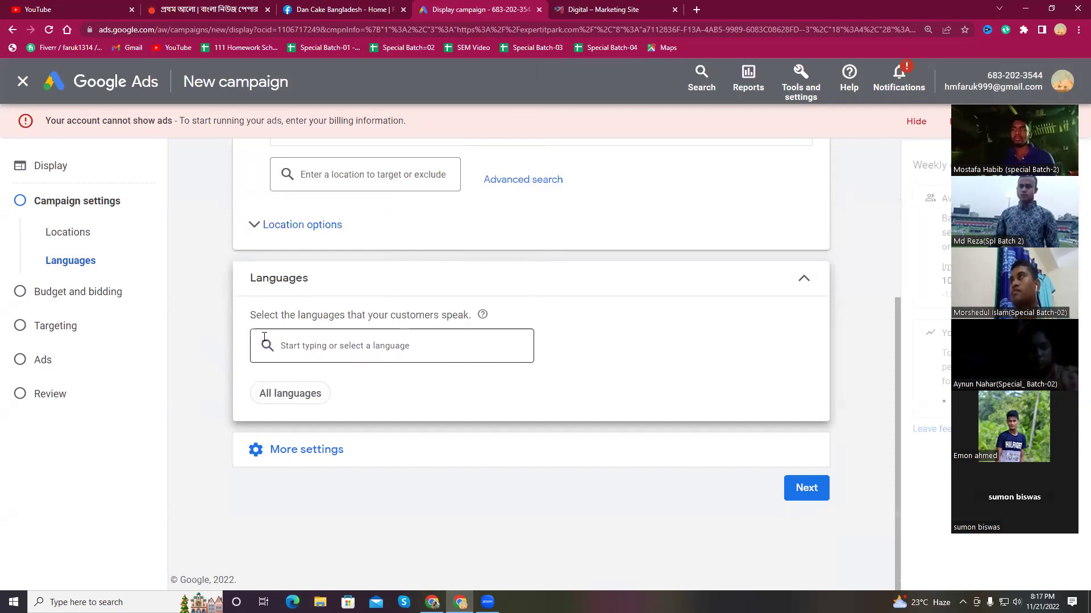
click(293, 342)
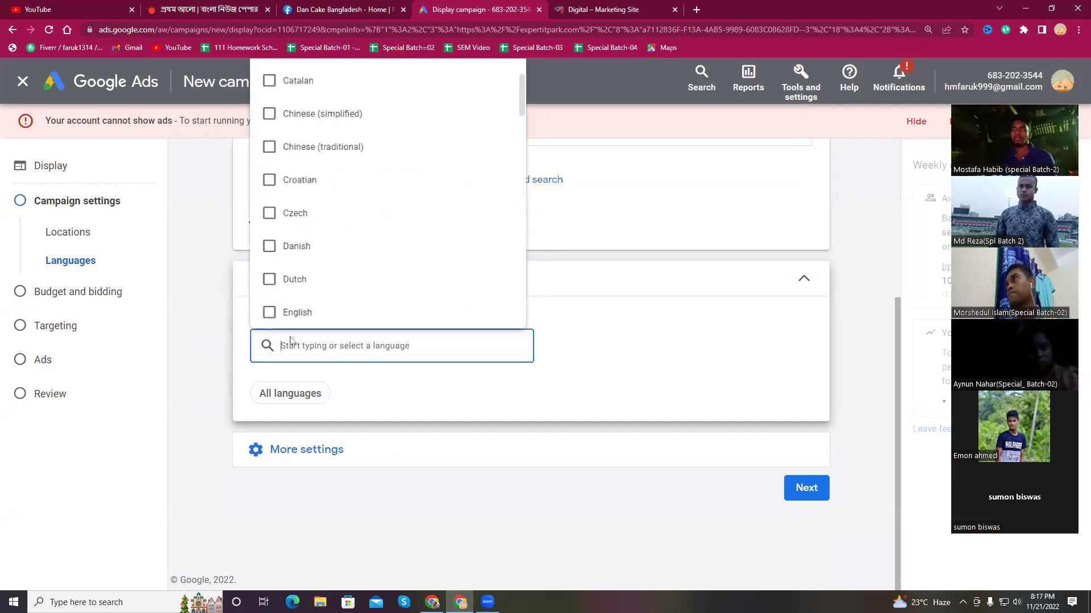
click(190, 338)
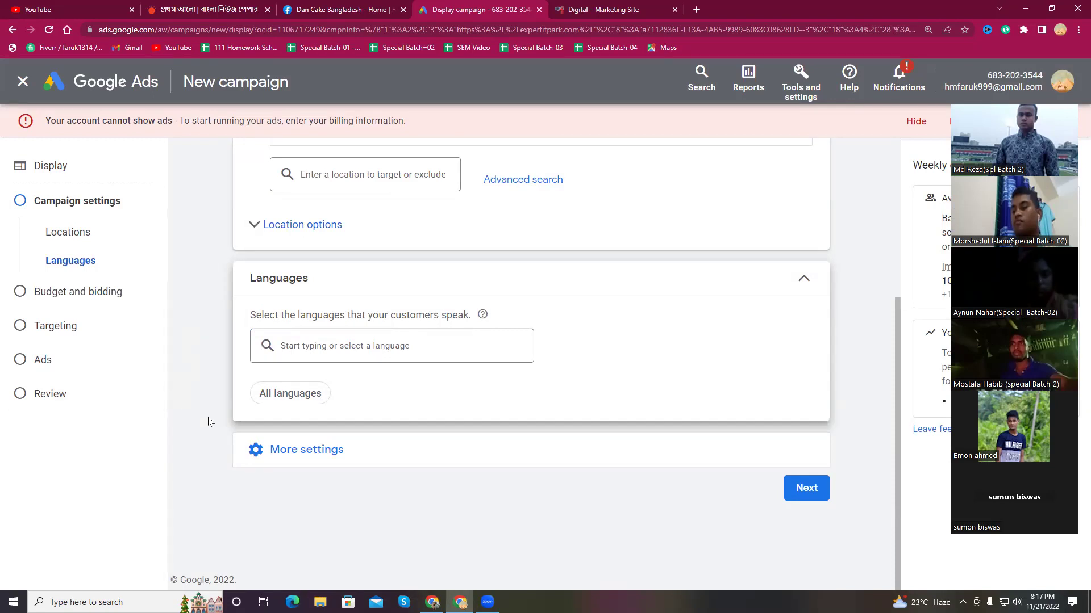
Expand the additional campaign settings and review the available ad rotation options
click(305, 460)
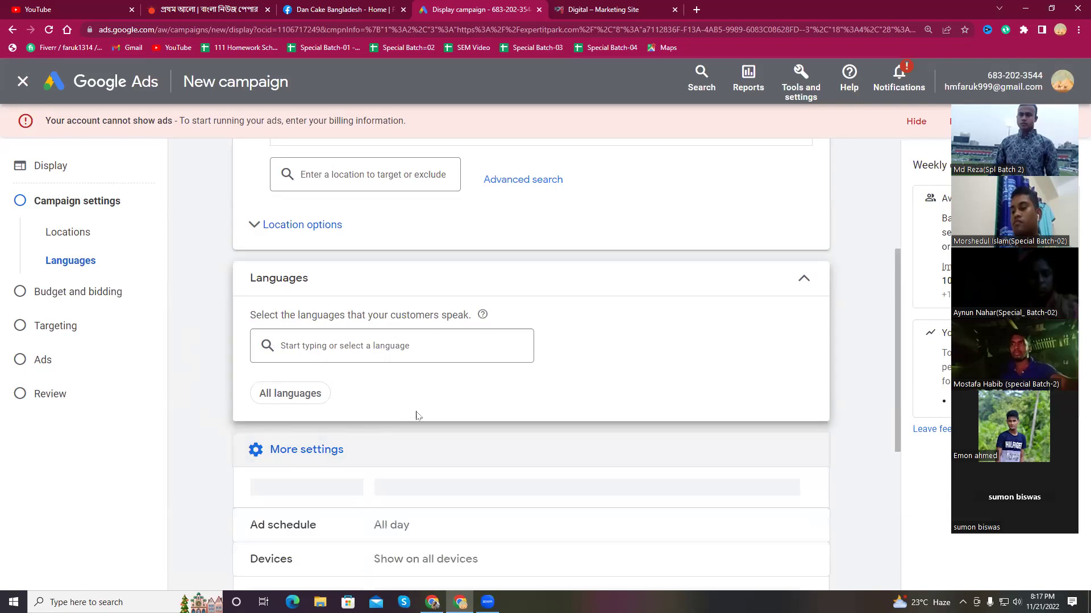
scroll(448, 443, down, 2)
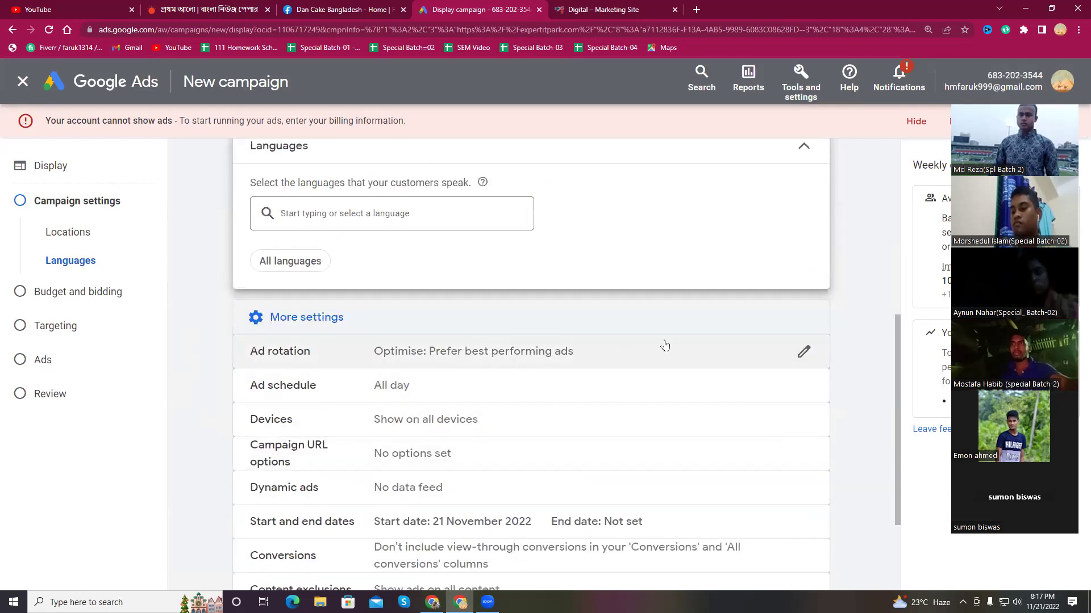
scroll(762, 369, down, 2)
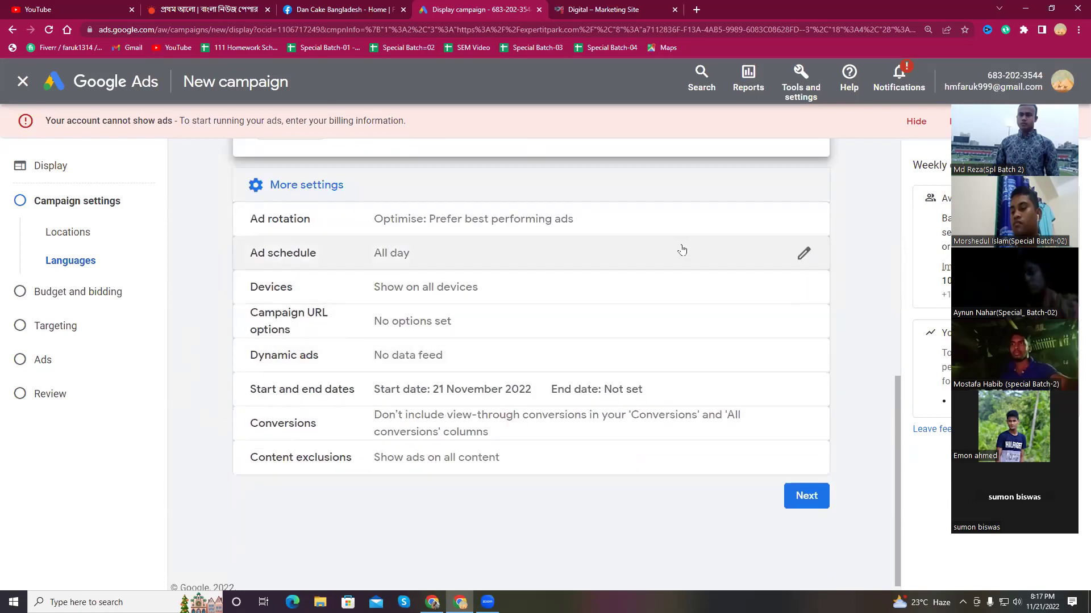
click(725, 227)
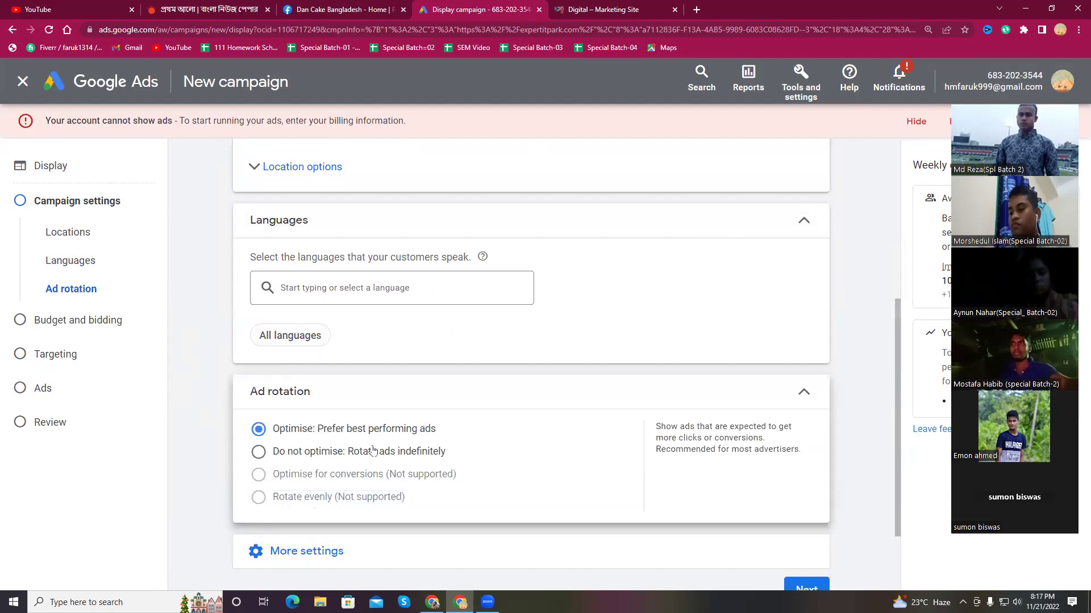
scroll(372, 451, down, 2)
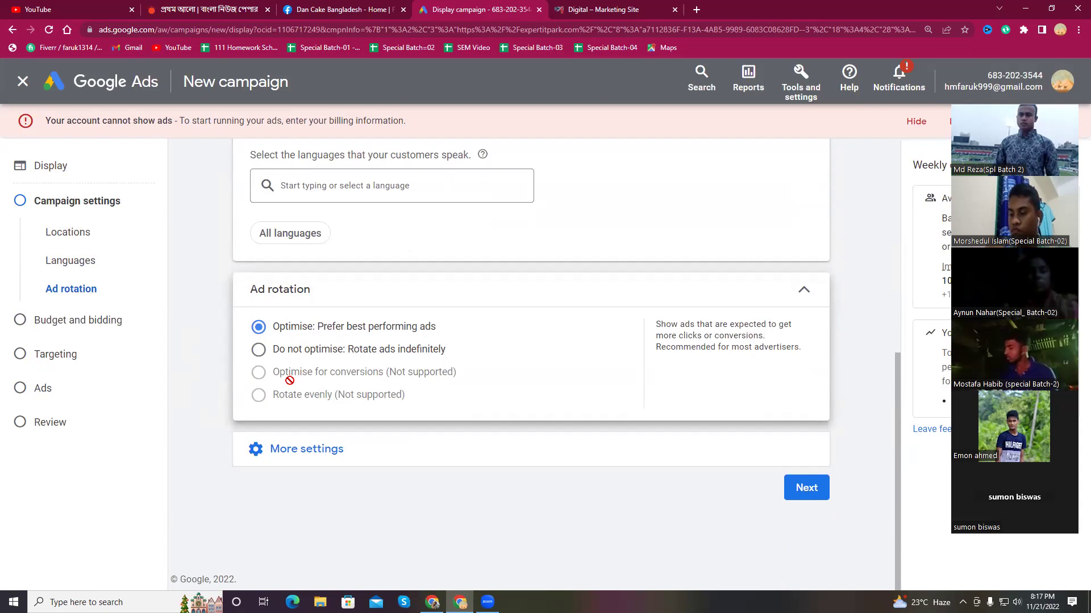
Add two more all-day, 00:00 to 00:00 rows to the ad schedule and collapse its section
click(262, 451)
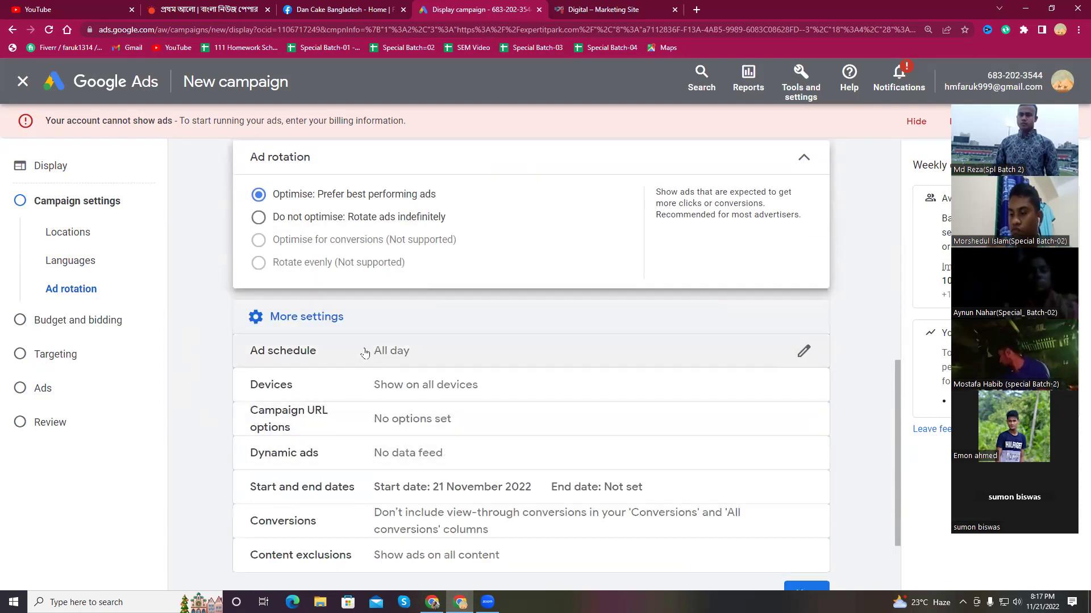
click(385, 359)
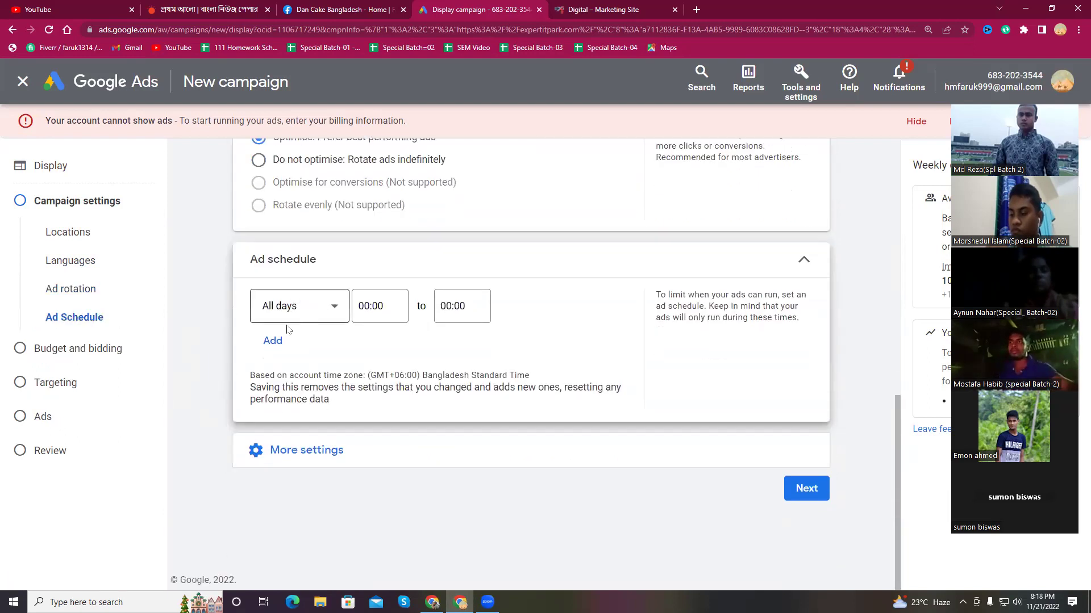
click(274, 341)
click(273, 385)
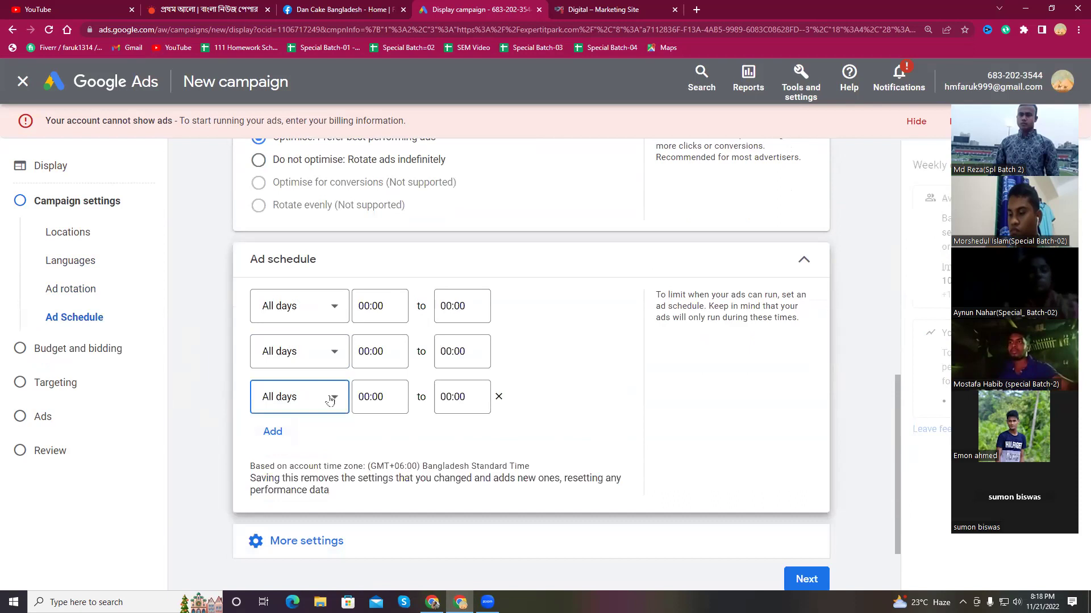
scroll(329, 400, down, 2)
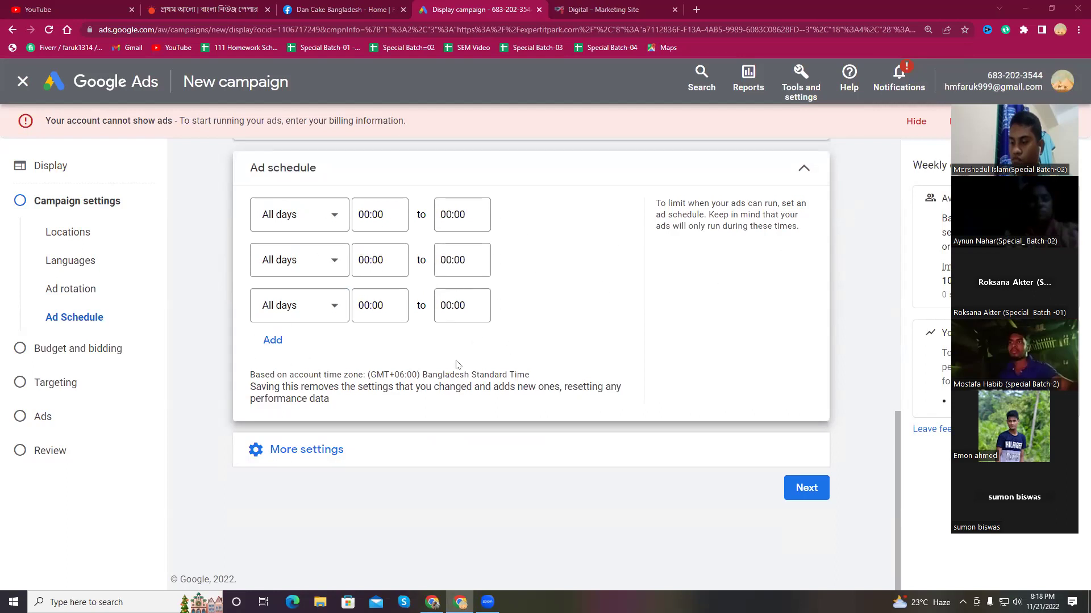
scroll(398, 378, up, 2)
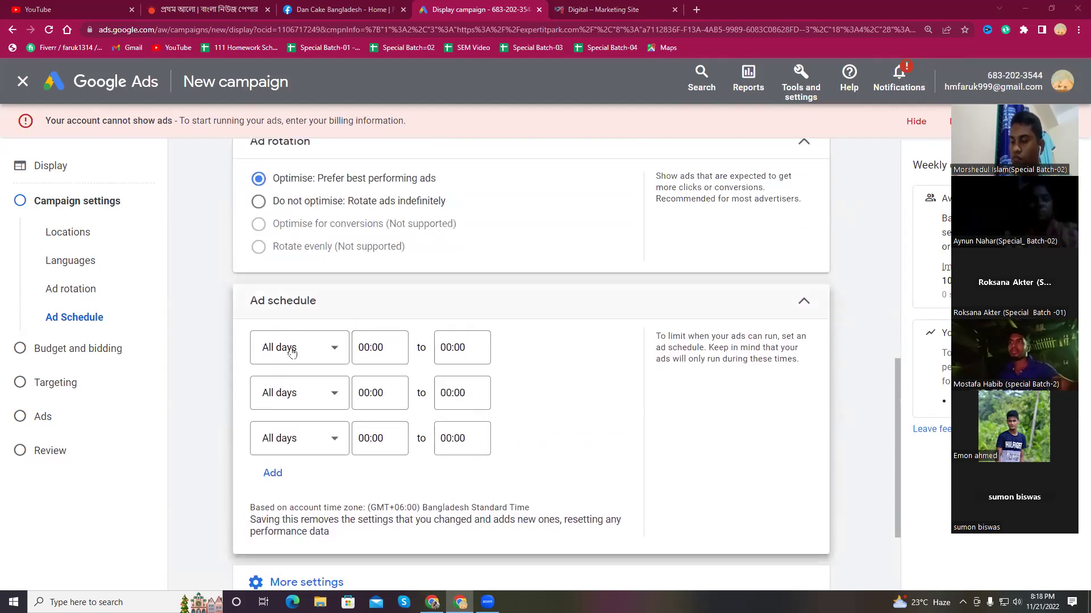
click(803, 304)
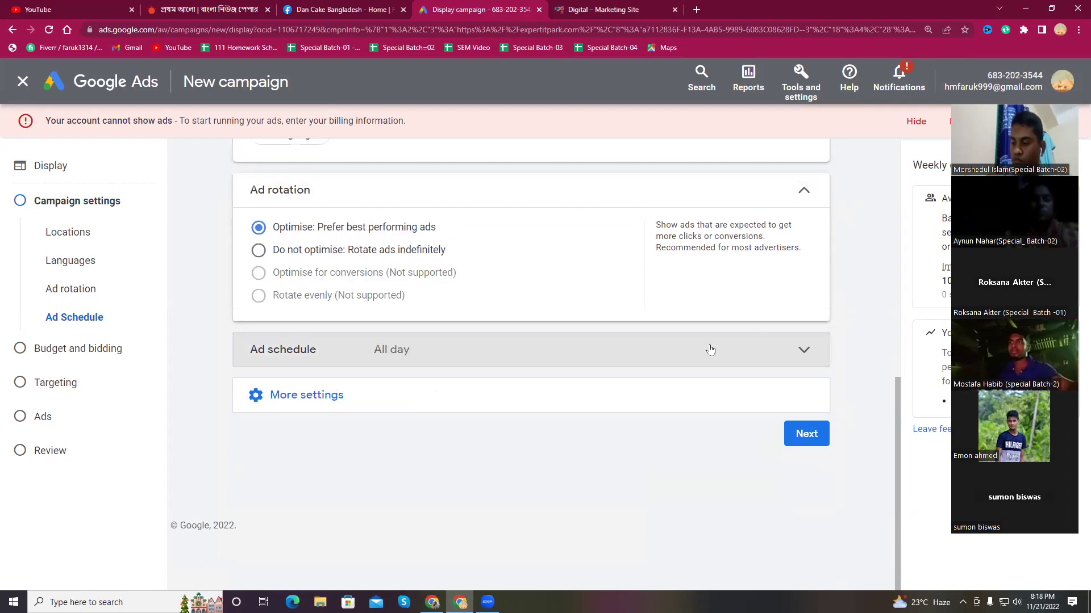
Set specific device targeting for the campaign to computers and mobile phones, excluding tablets
click(334, 397)
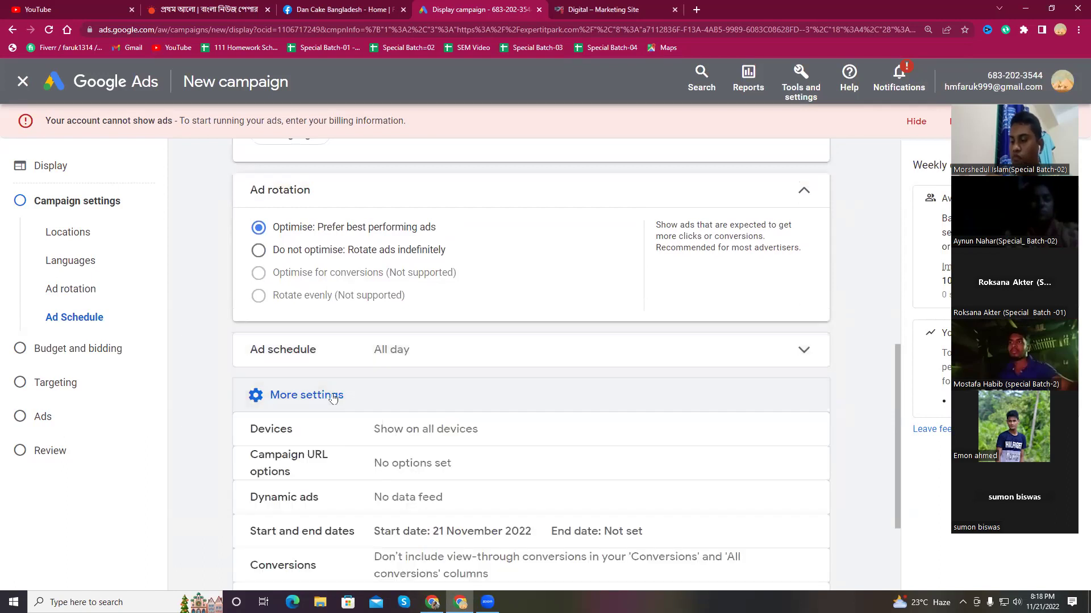
click(461, 430)
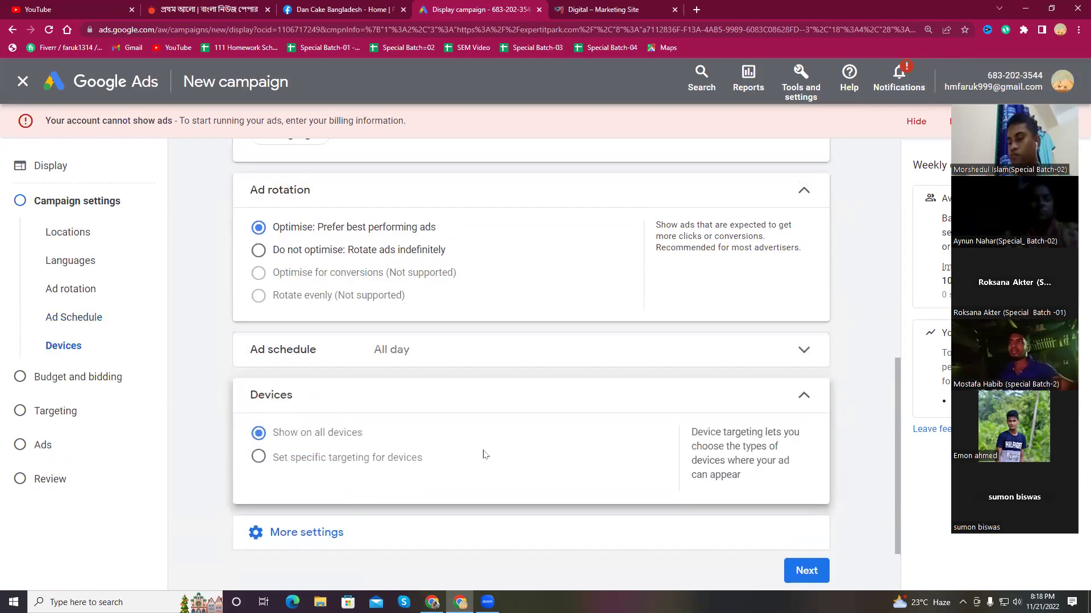
scroll(484, 454, down, 2)
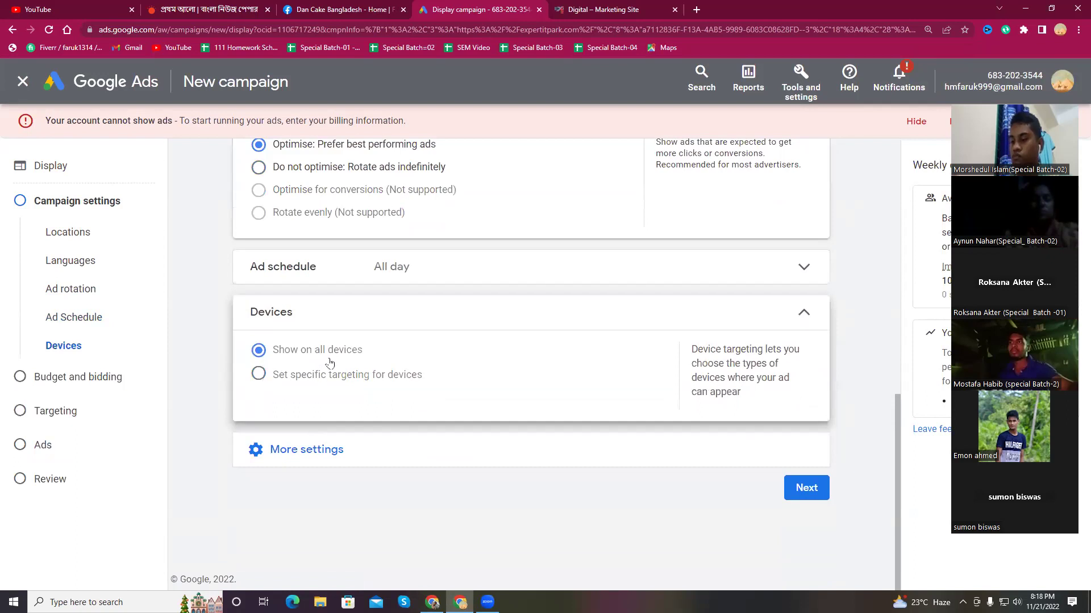
click(259, 374)
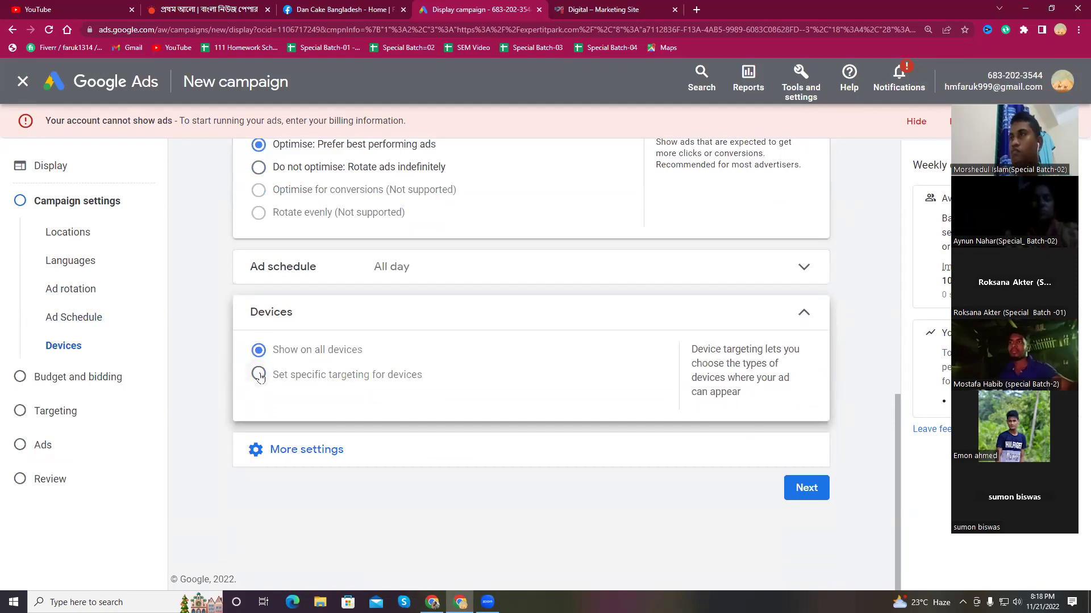
scroll(372, 386, down, 2)
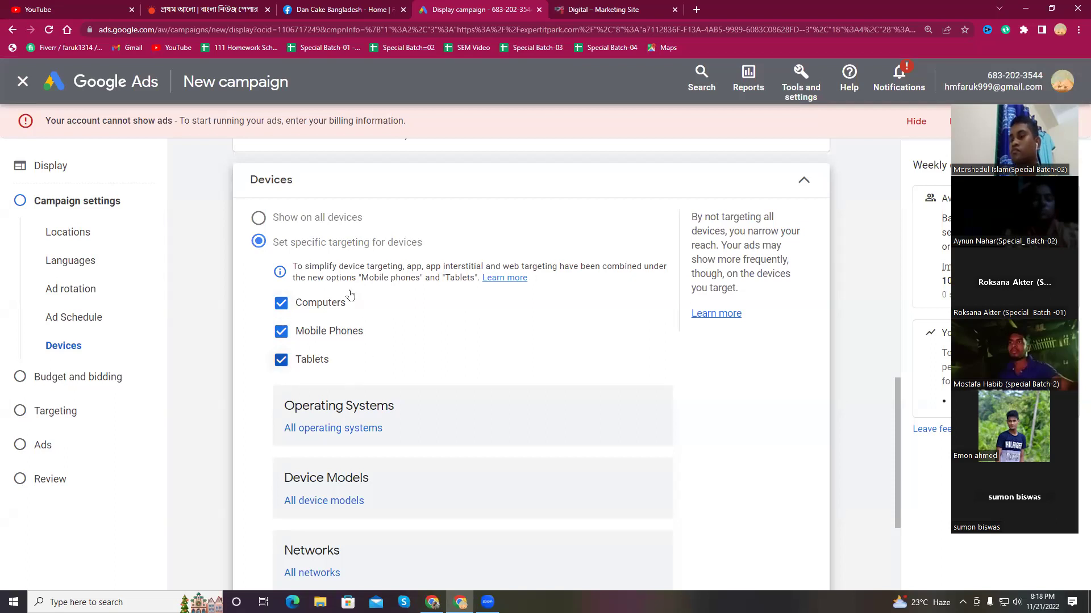
click(280, 332)
click(281, 359)
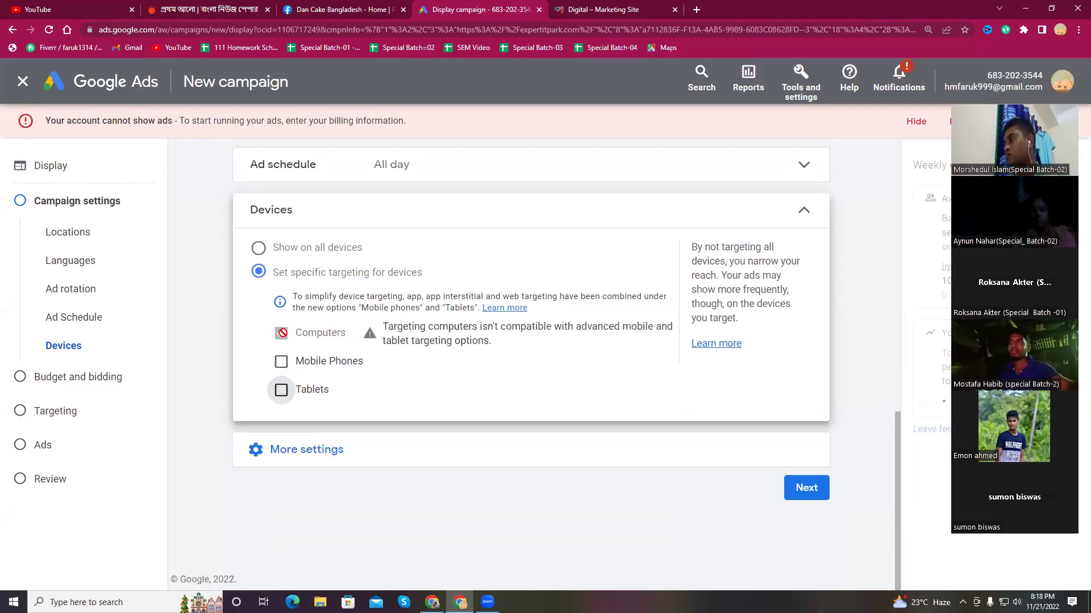
click(281, 362)
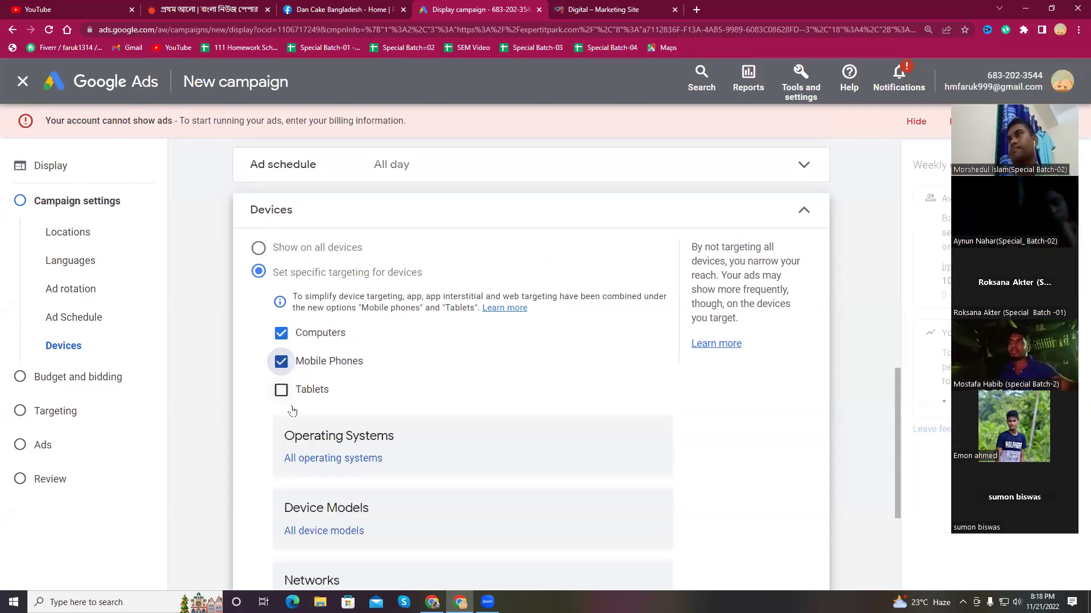
scroll(318, 401, down, 2)
scroll(290, 321, down, 2)
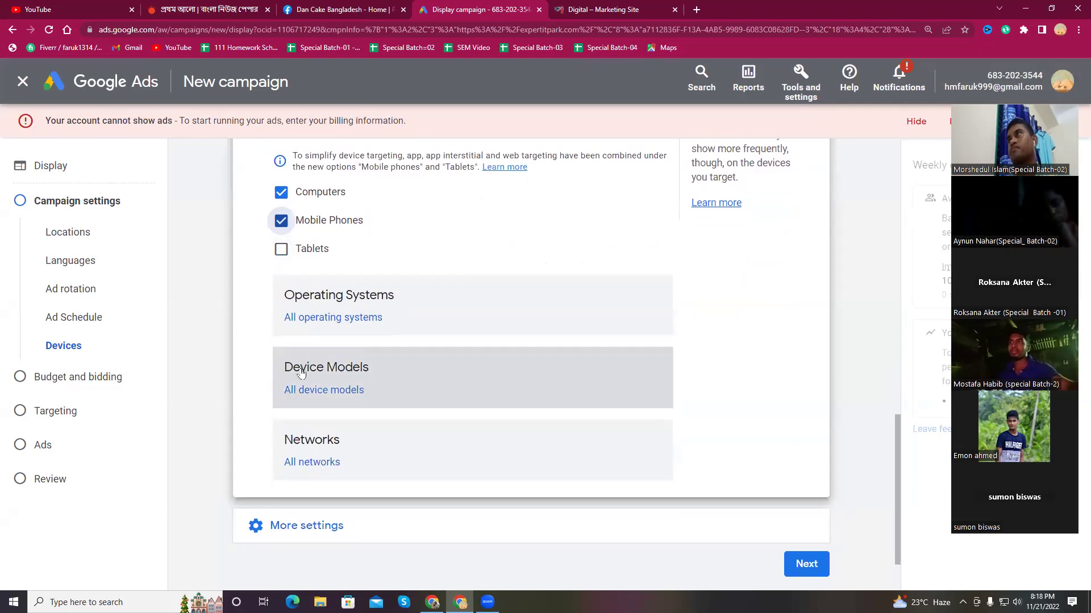
click(332, 244)
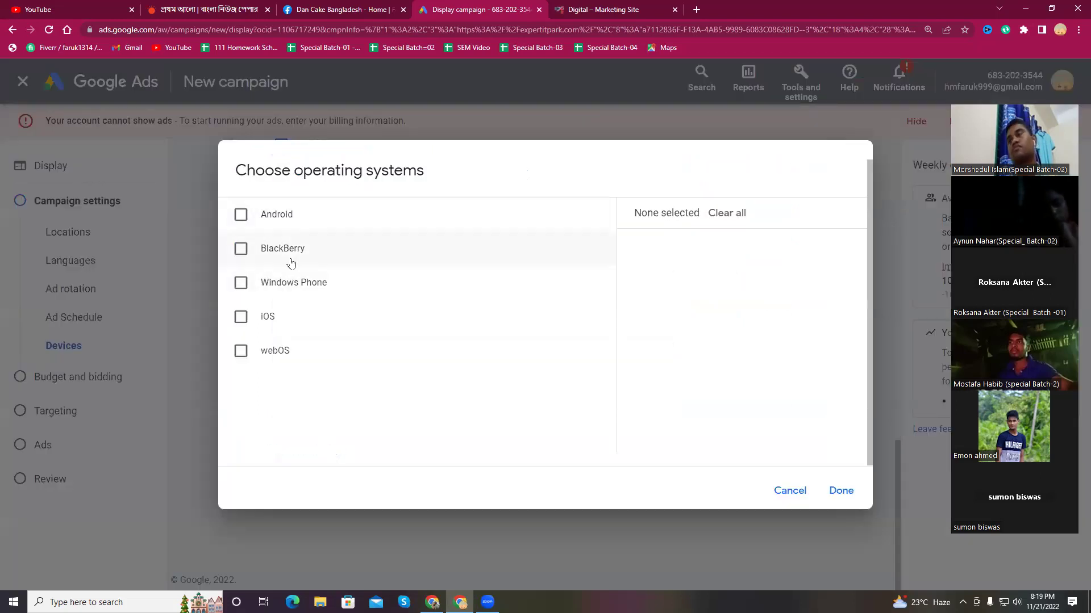
click(284, 223)
click(254, 282)
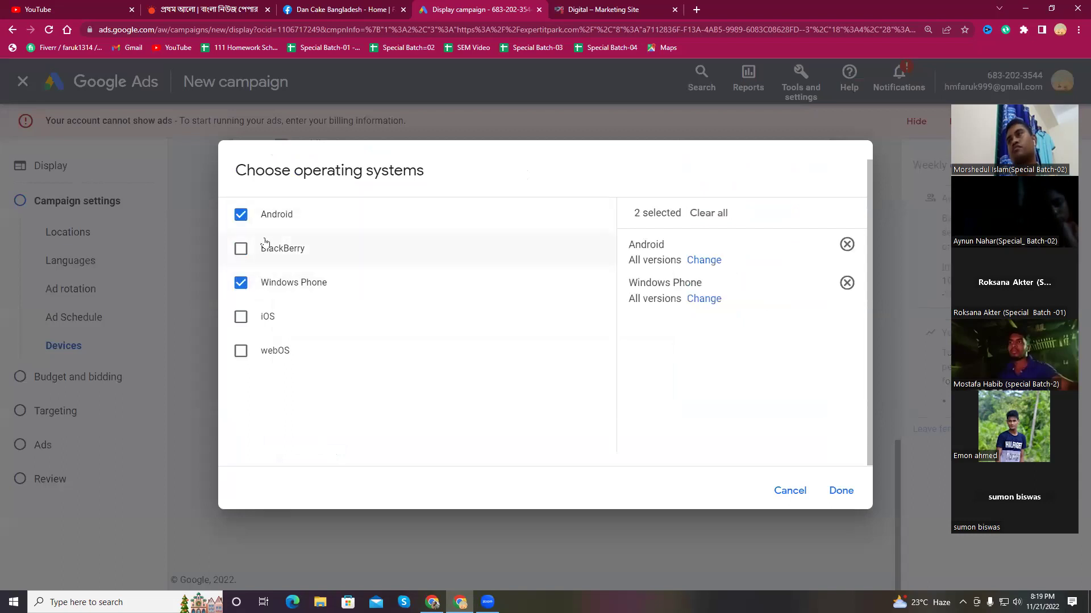
click(239, 216)
click(241, 283)
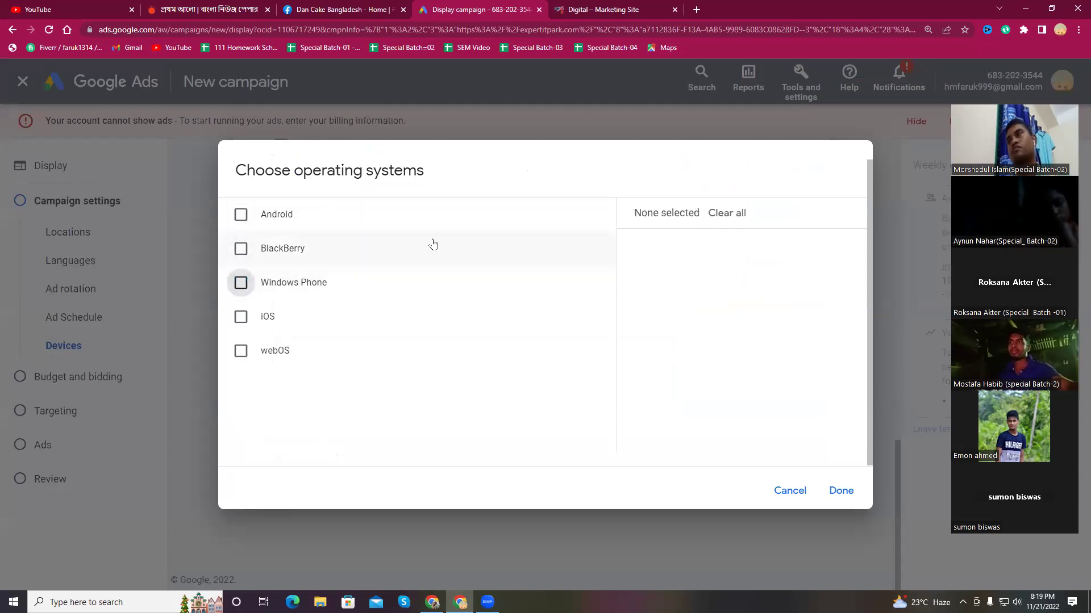
click(769, 486)
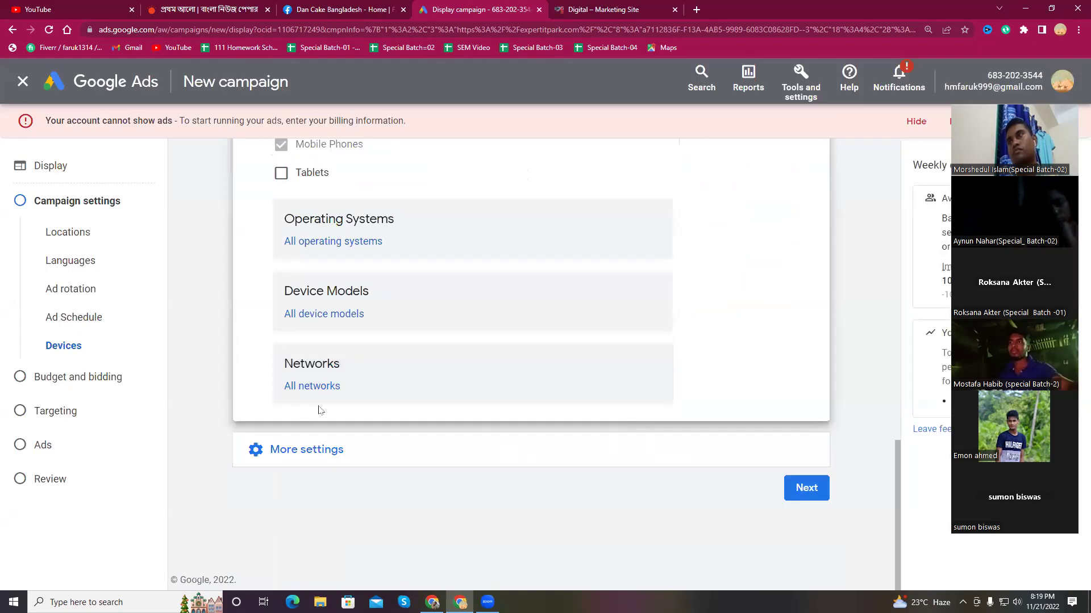
Try to limit the targeted device models to all Apple models under iOS
click(338, 323)
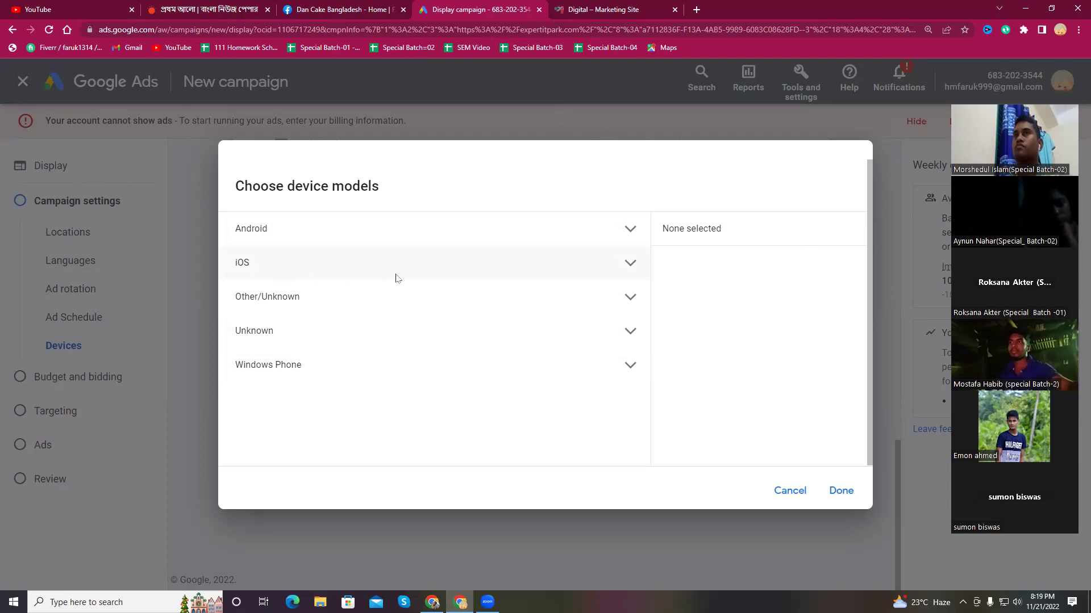
click(630, 267)
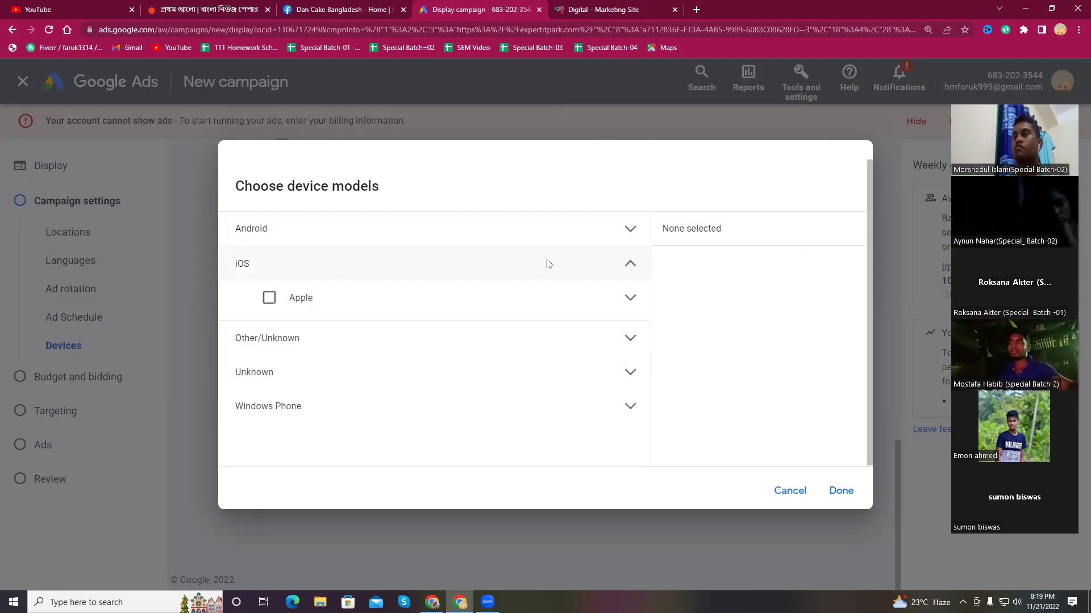
click(269, 298)
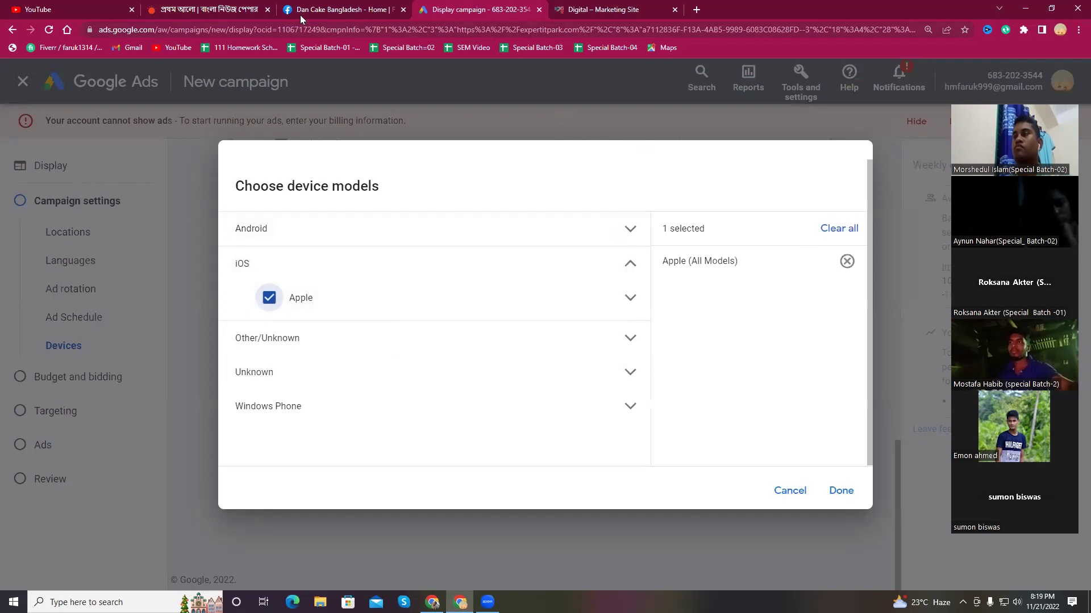
Close the Dan Cake Bangladesh tab, look over the Prothom Alo and Expert IT Park sites, and return to the Display campaign
click(227, 5)
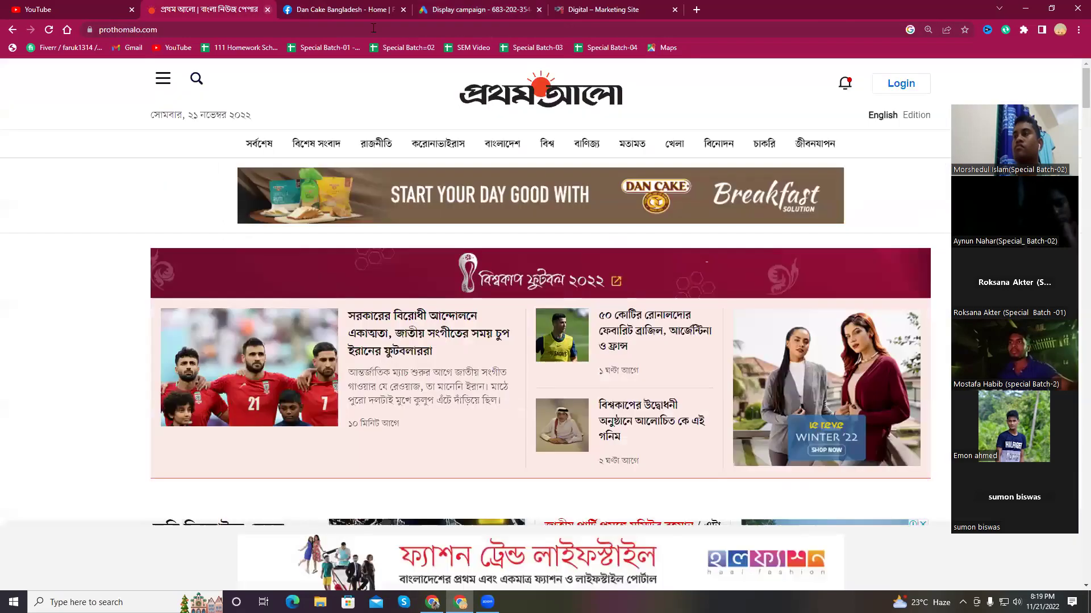
click(403, 10)
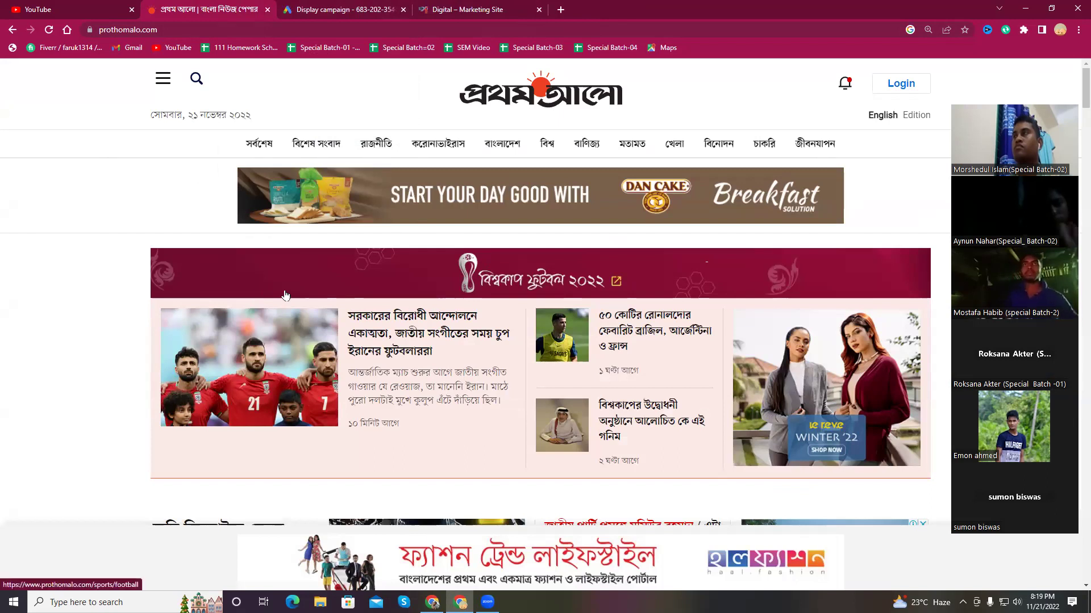
scroll(278, 321, down, 6)
scroll(277, 322, down, 5)
scroll(275, 317, up, 10)
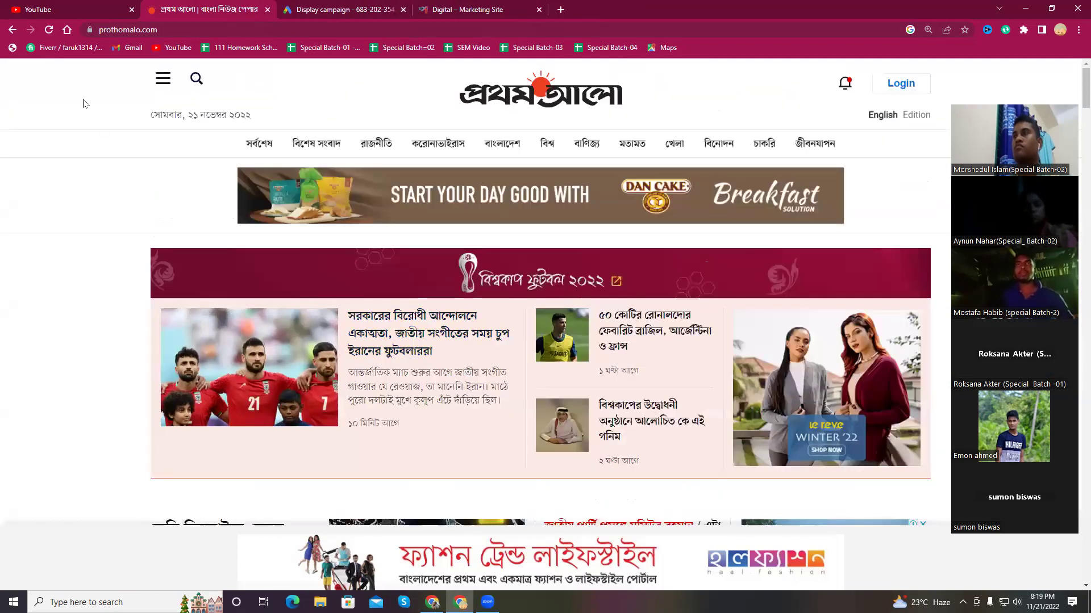
click(471, 9)
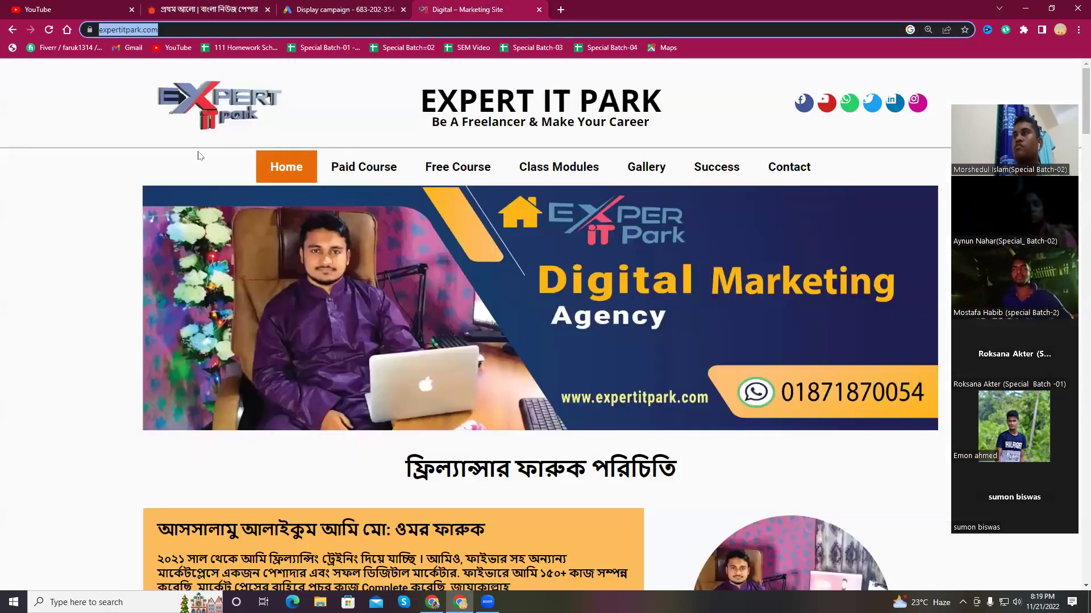
click(210, 9)
click(341, 9)
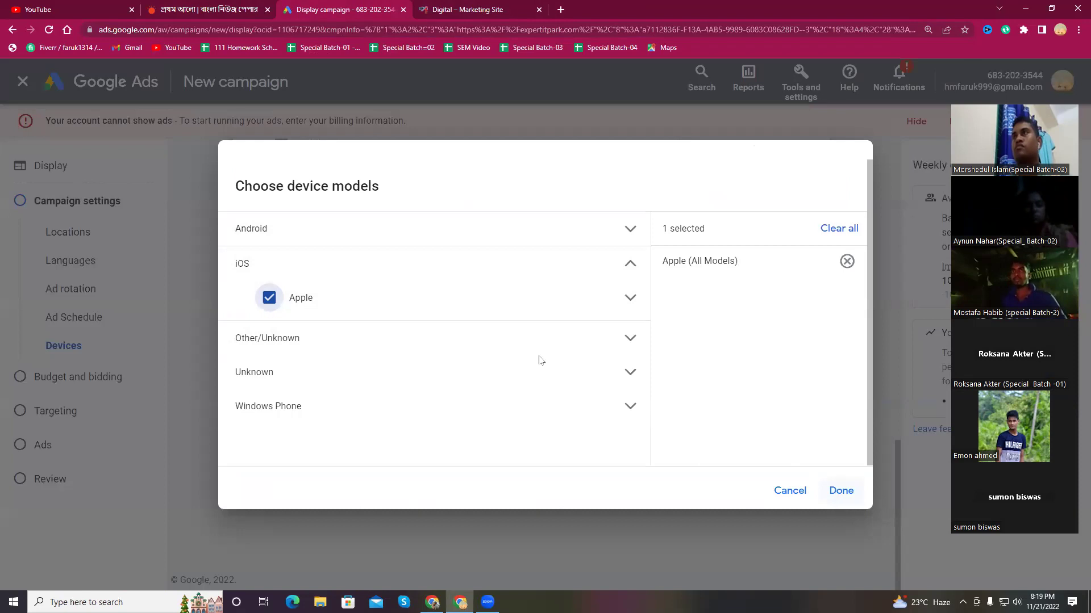
Deselect the Apple device models and cancel the device model selection
click(270, 297)
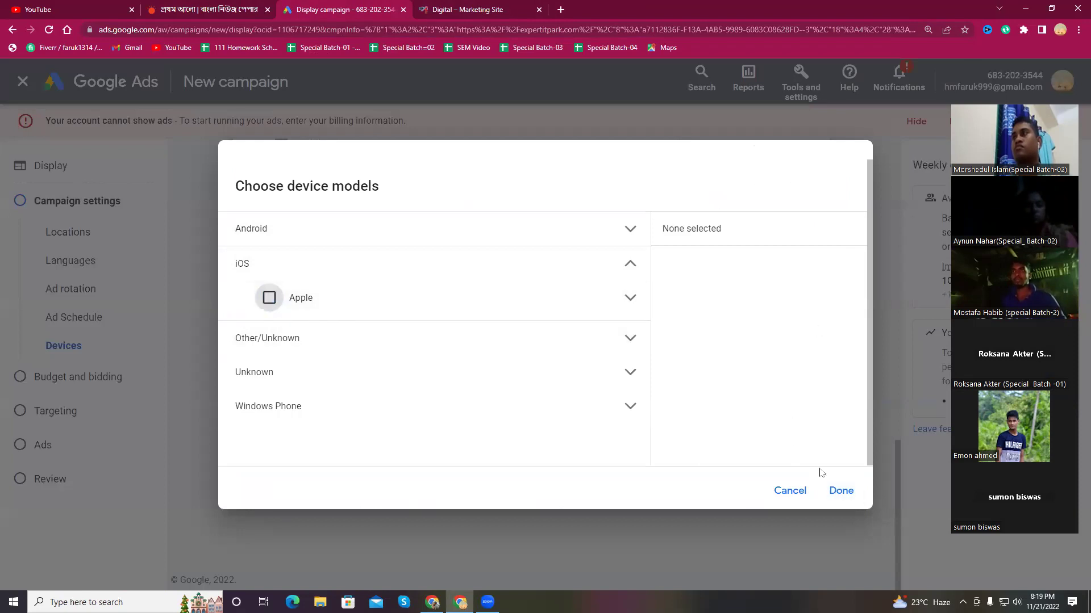
click(784, 490)
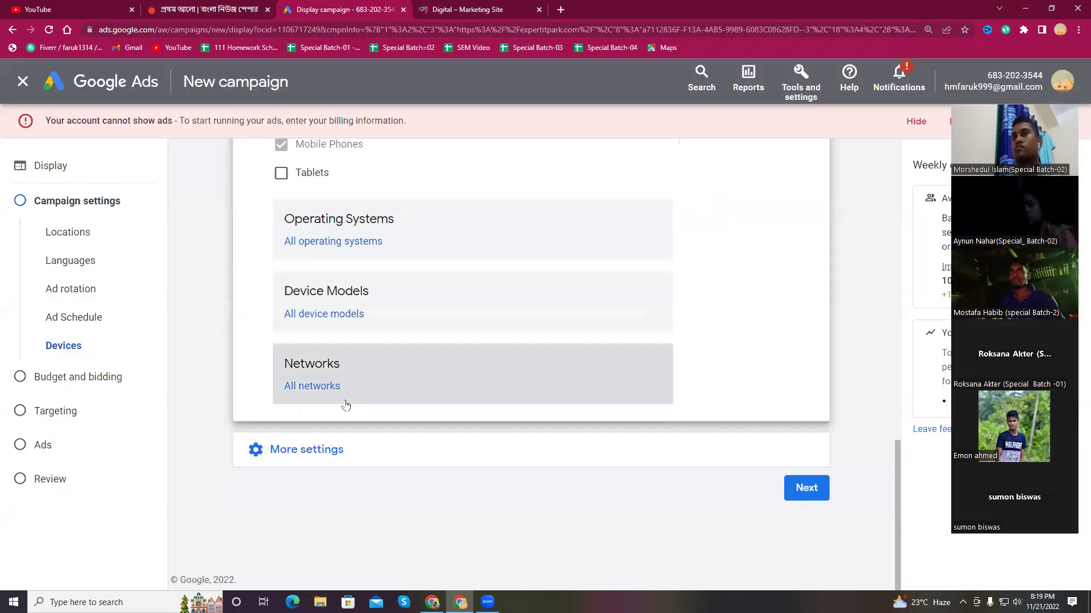
Try selecting all United States carriers as target networks and expand the carrier list
click(314, 387)
click(581, 271)
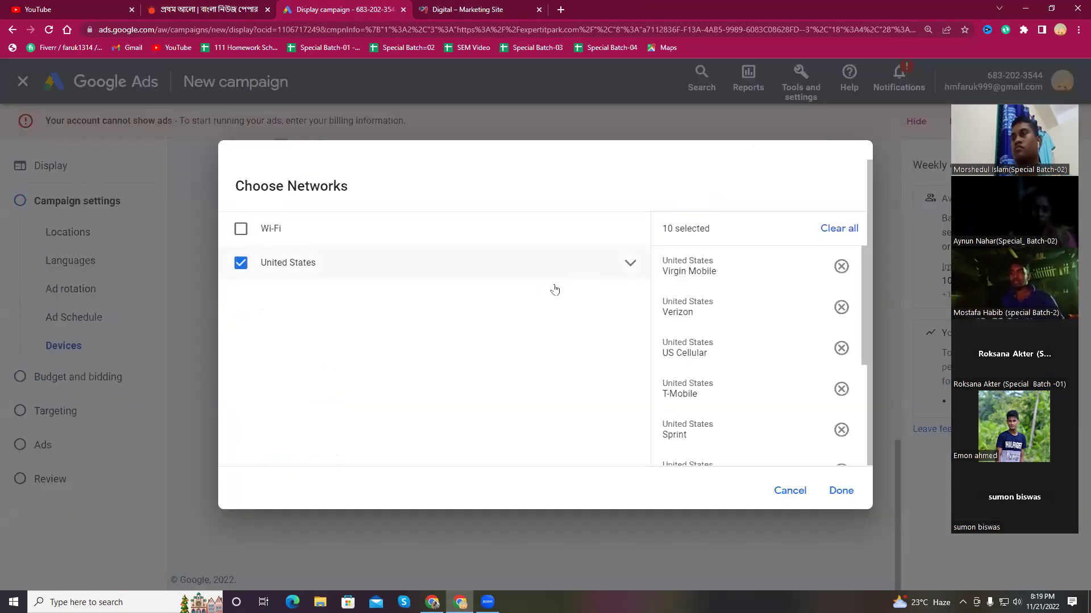
click(630, 263)
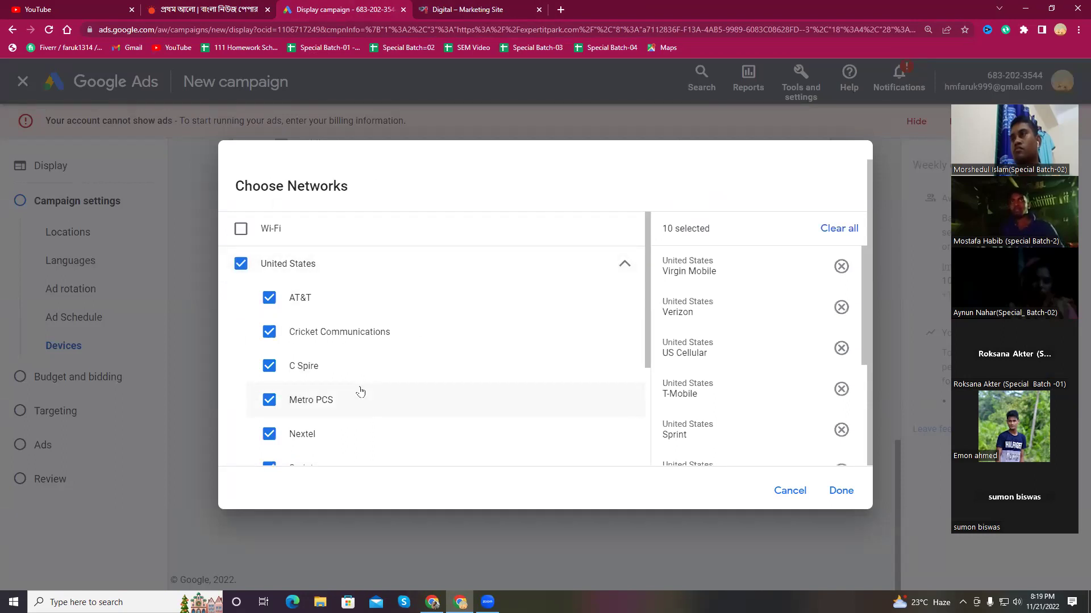
Examine the full list of United States mobile carriers and cancel the network selection
scroll(349, 388, down, 3)
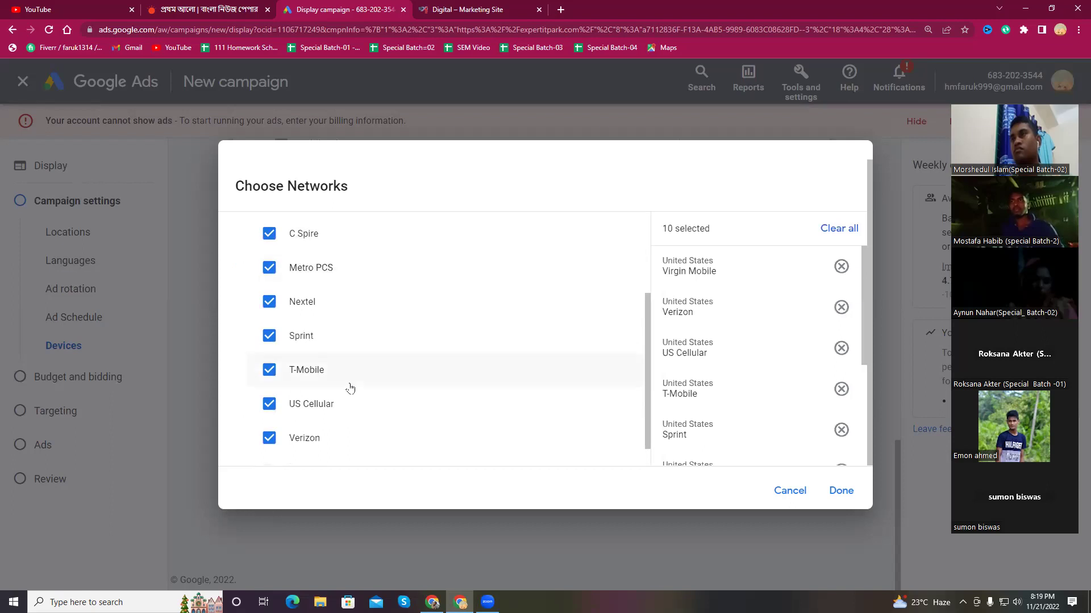
scroll(349, 373, up, 3)
scroll(322, 375, down, 4)
scroll(311, 275, up, 3)
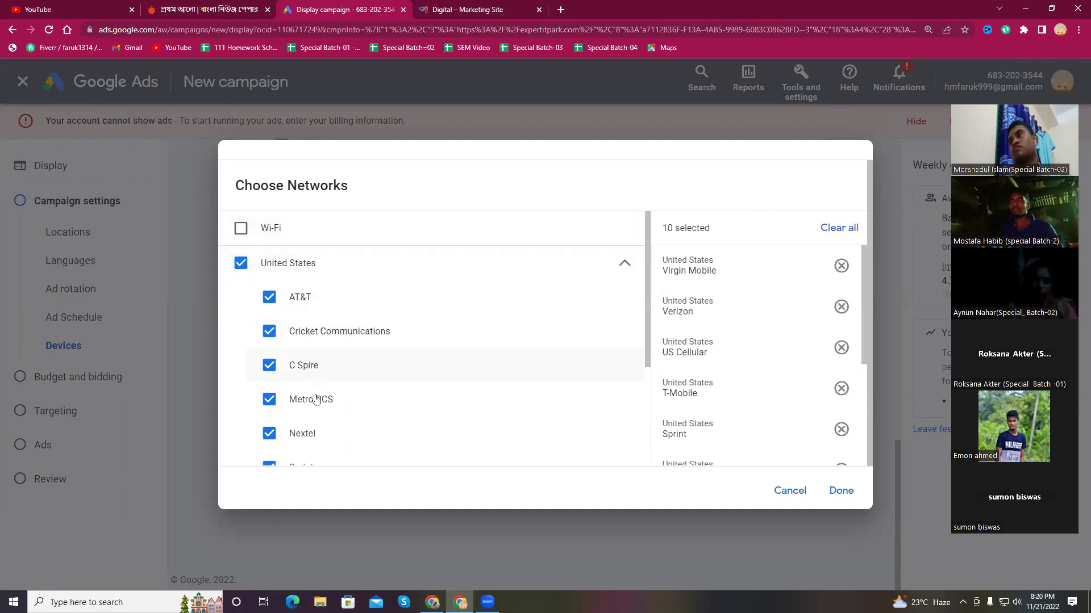
scroll(296, 374, down, 2)
scroll(344, 410, down, 1)
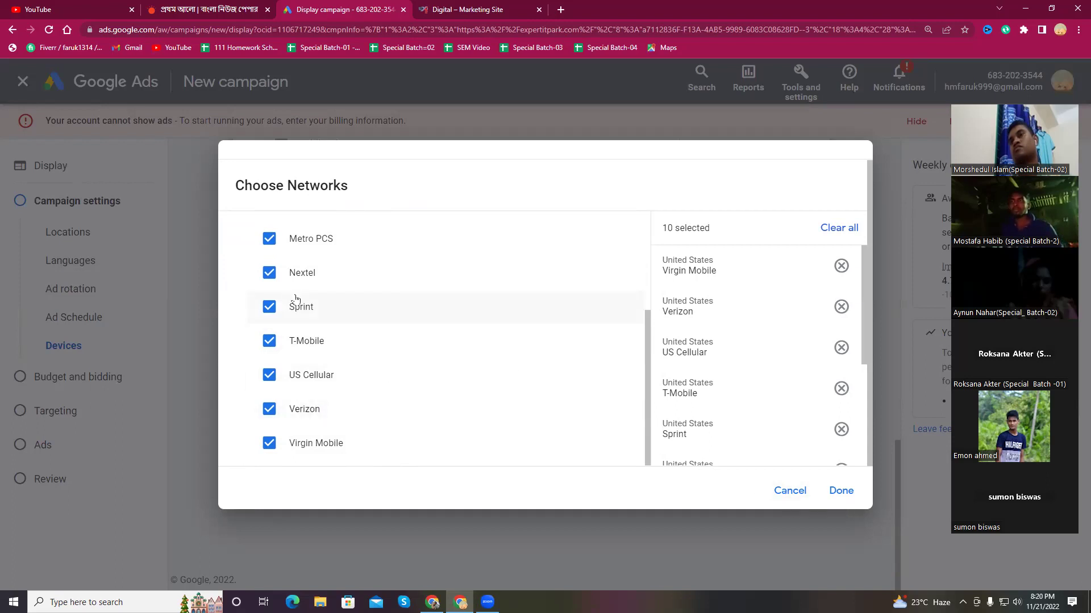
scroll(294, 307, up, 3)
scroll(314, 398, down, 3)
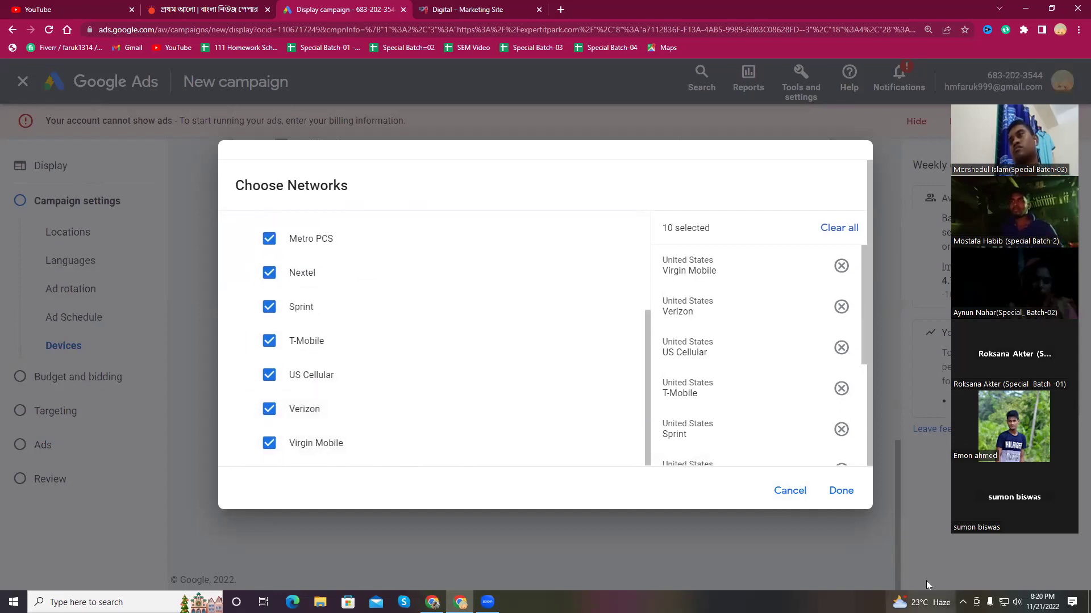
click(776, 497)
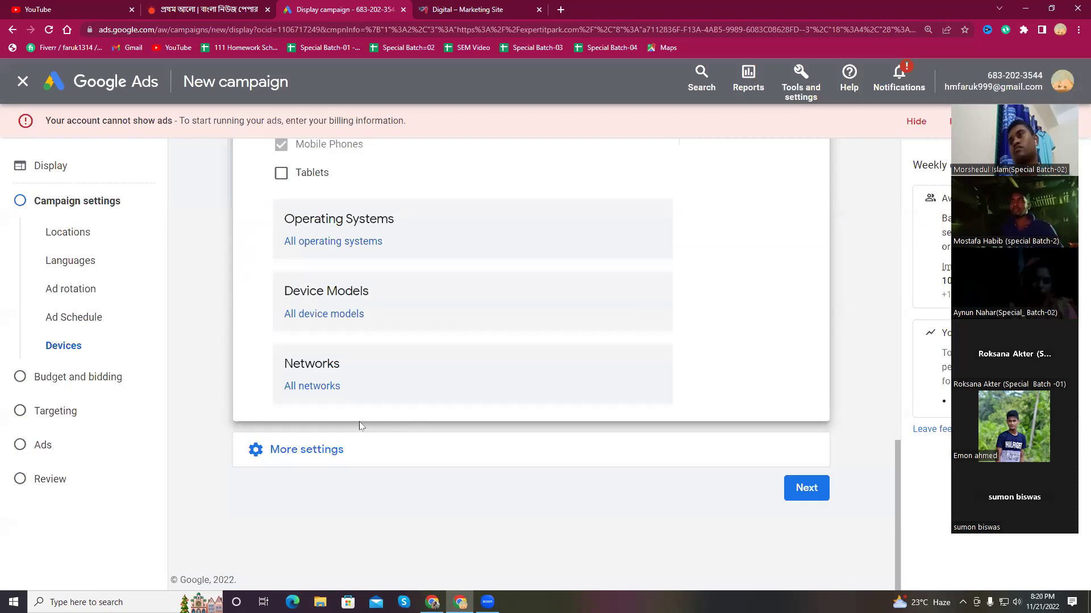
Expand the additional campaign settings and review the campaign URL options, including tracking template, final URL suffix and custom parameters
click(314, 451)
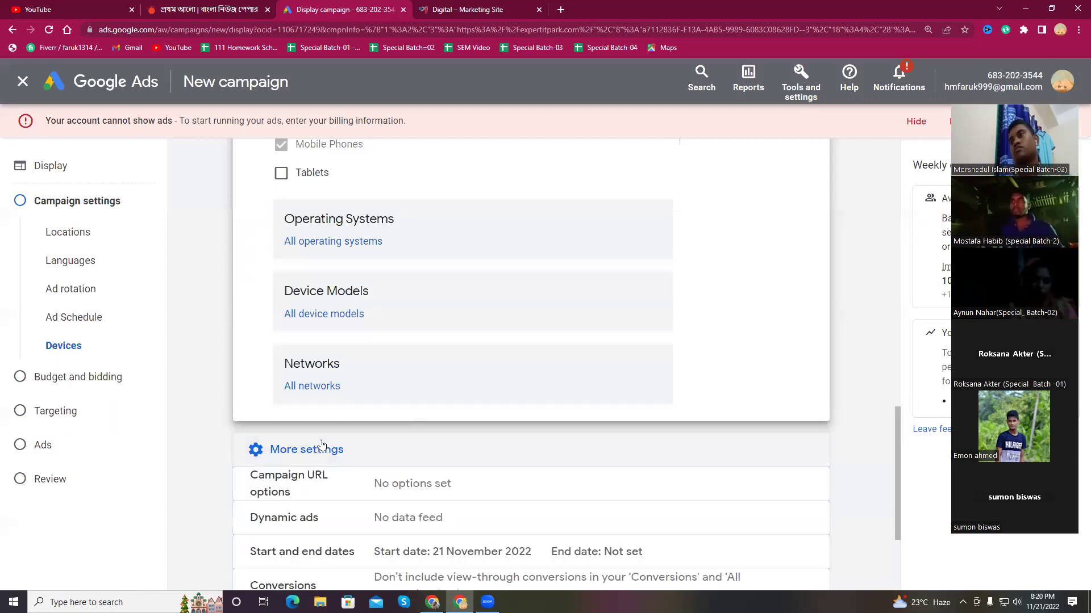
scroll(443, 482, down, 3)
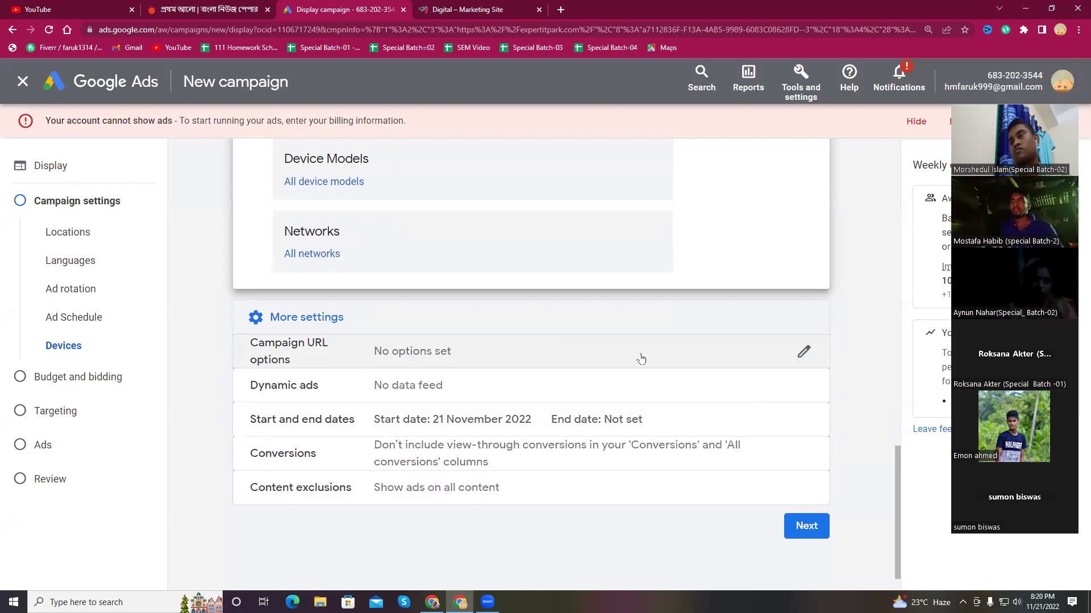
click(803, 353)
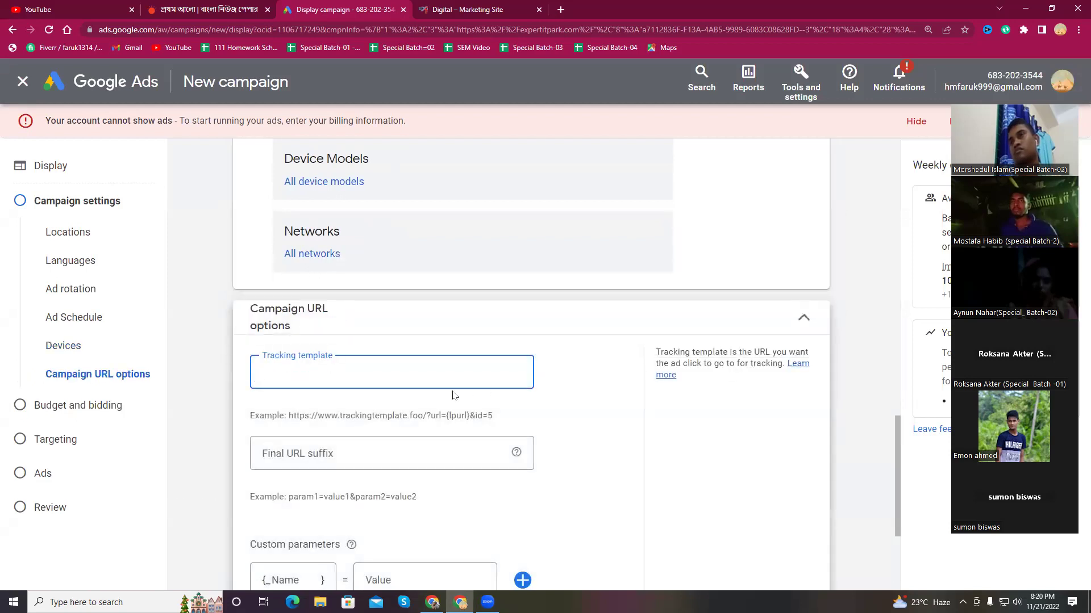
scroll(366, 419, down, 3)
Open the start and end dates, try 24 Nov 2022 as the start date and set it back to 21 Nov 2022
click(299, 451)
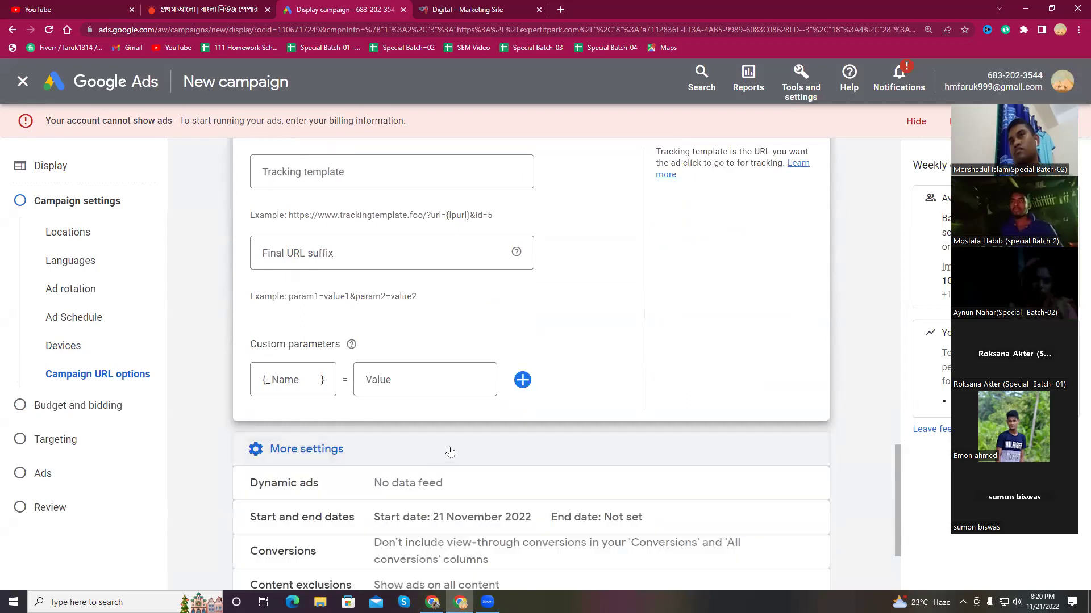
scroll(447, 448, down, 2)
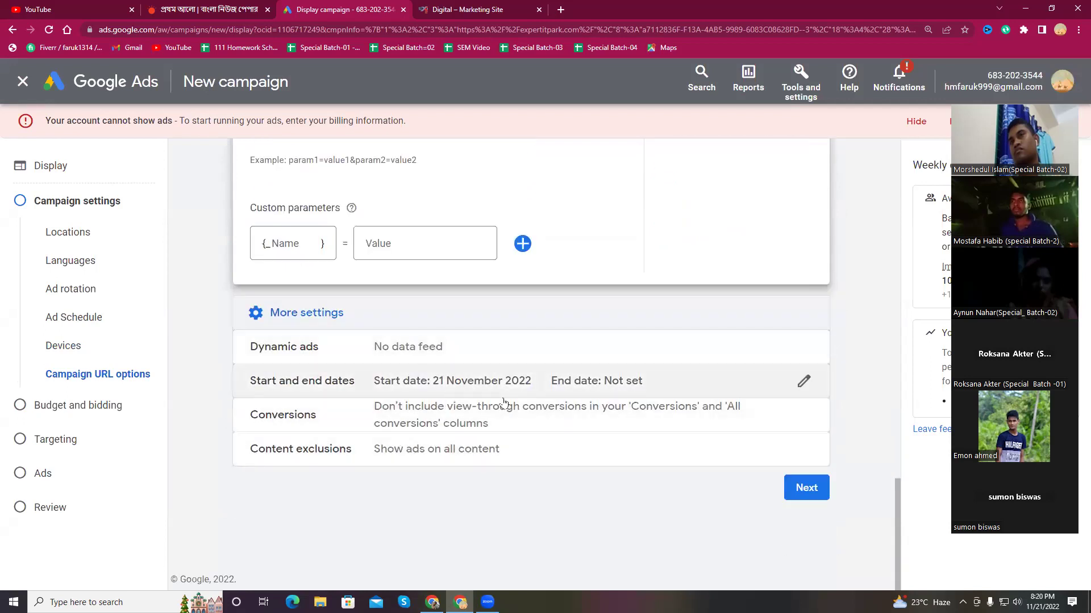
click(803, 381)
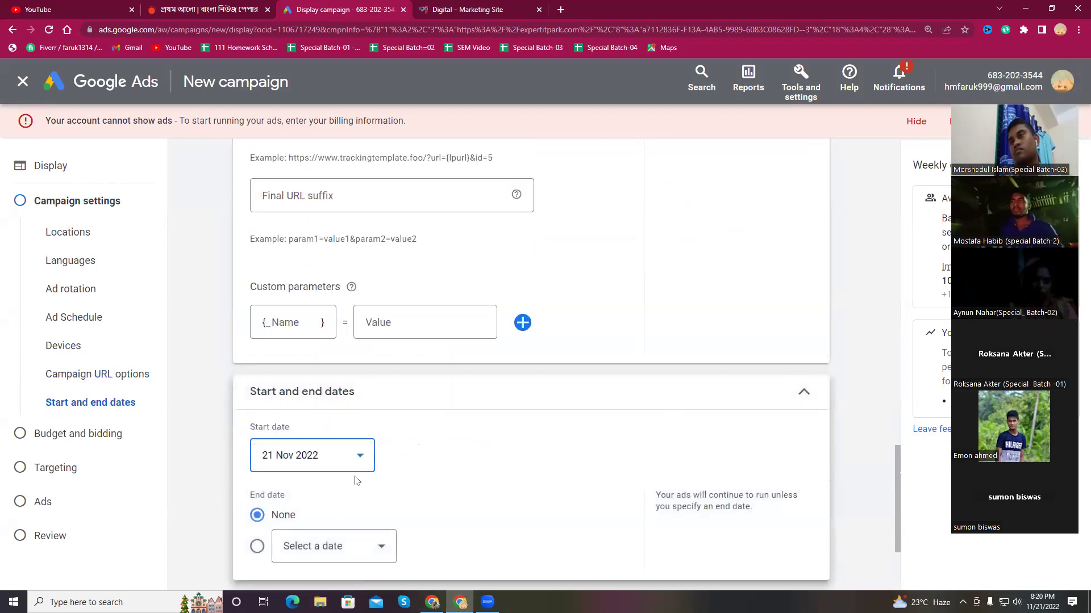
scroll(346, 478, down, 2)
click(317, 309)
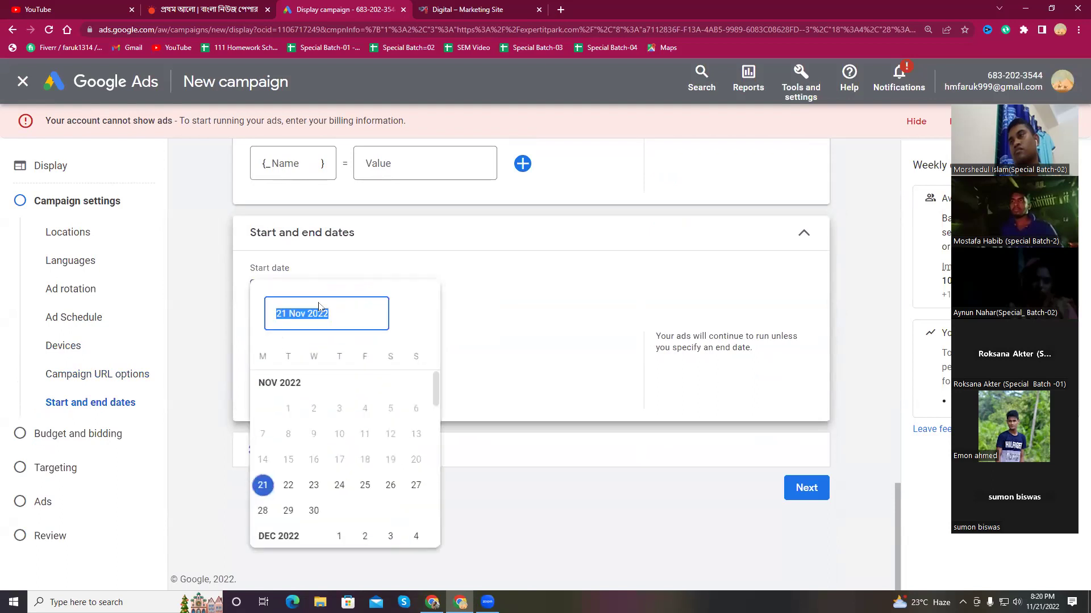
click(339, 485)
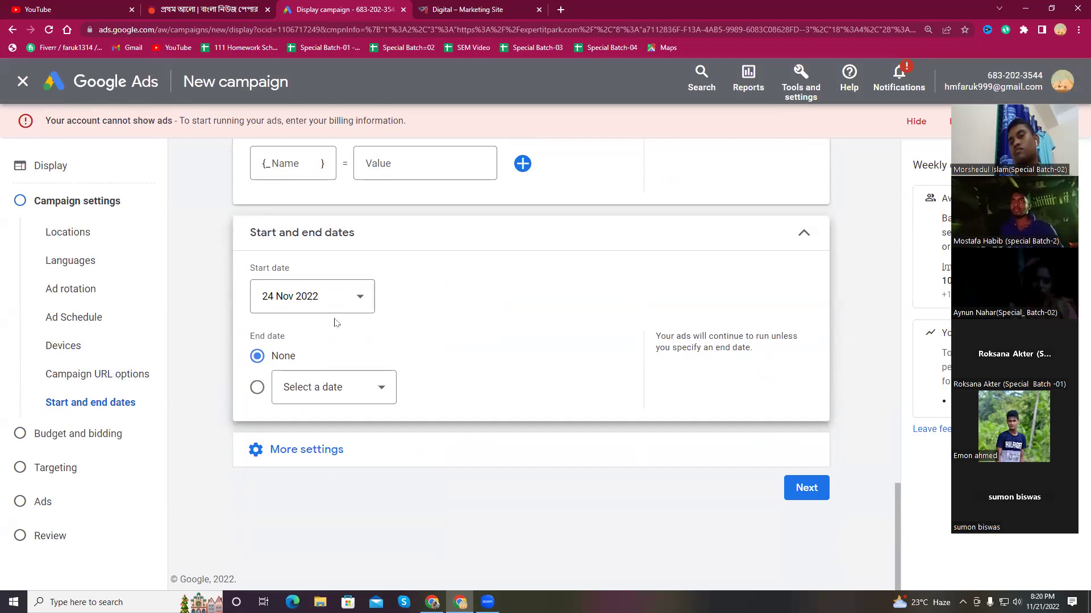
click(326, 302)
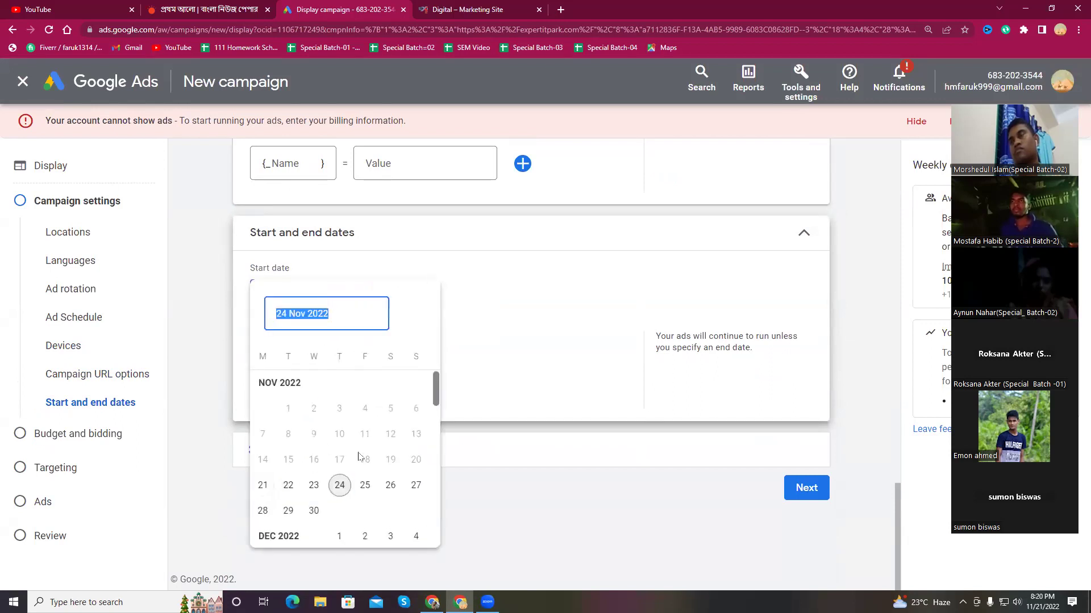
click(263, 486)
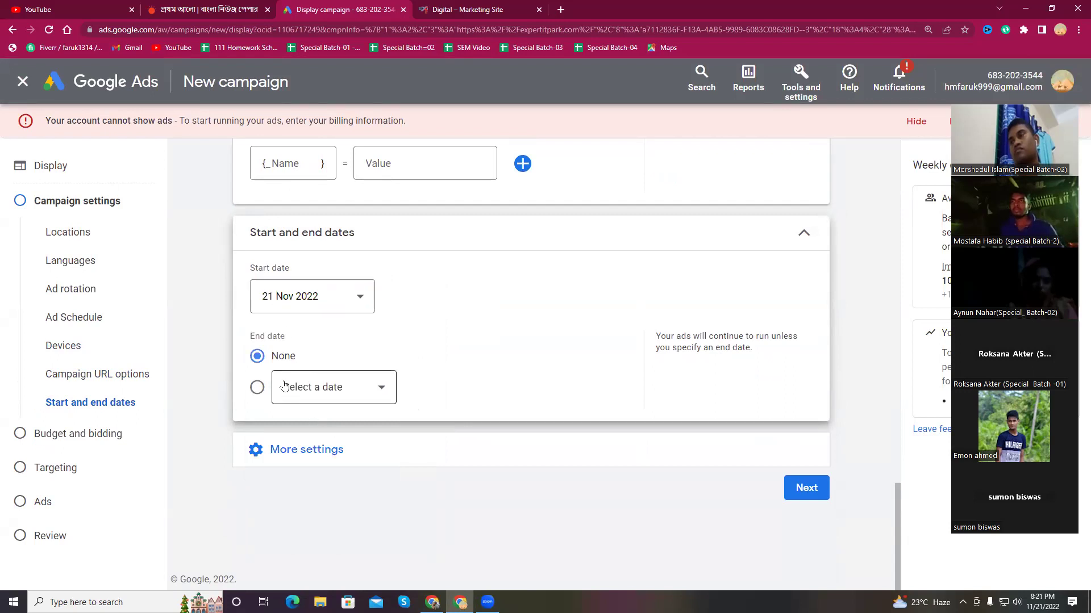
Capture the start and end dates area, outline the None end date option in red, and discard the capture
key(Print)
drag(177, 202, 693, 578)
drag(241, 343, 322, 370)
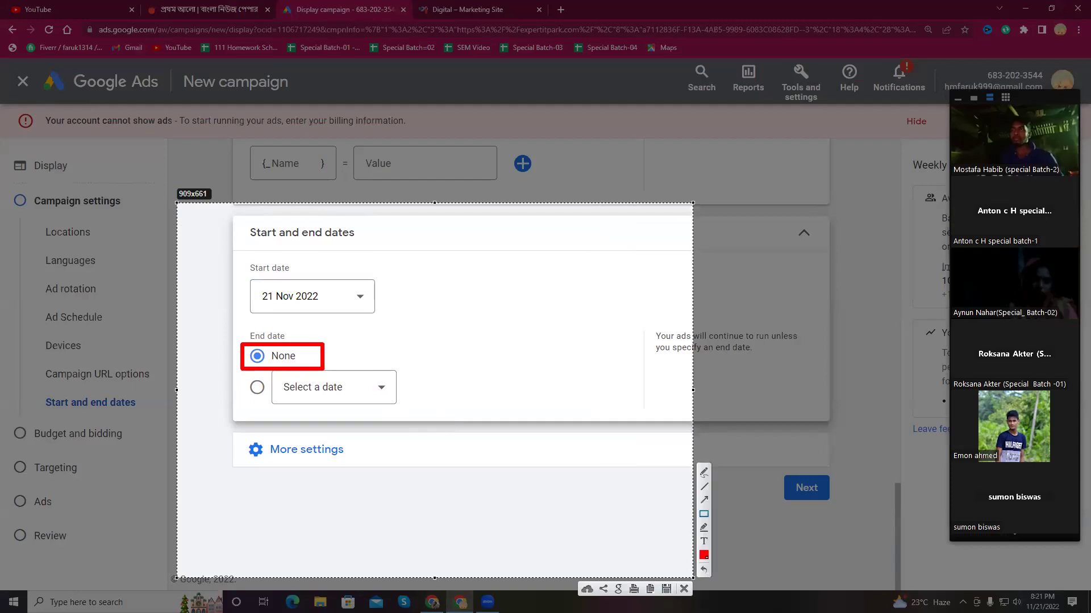
click(684, 589)
Set the campaign's end date to 30 Nov 2022
click(351, 400)
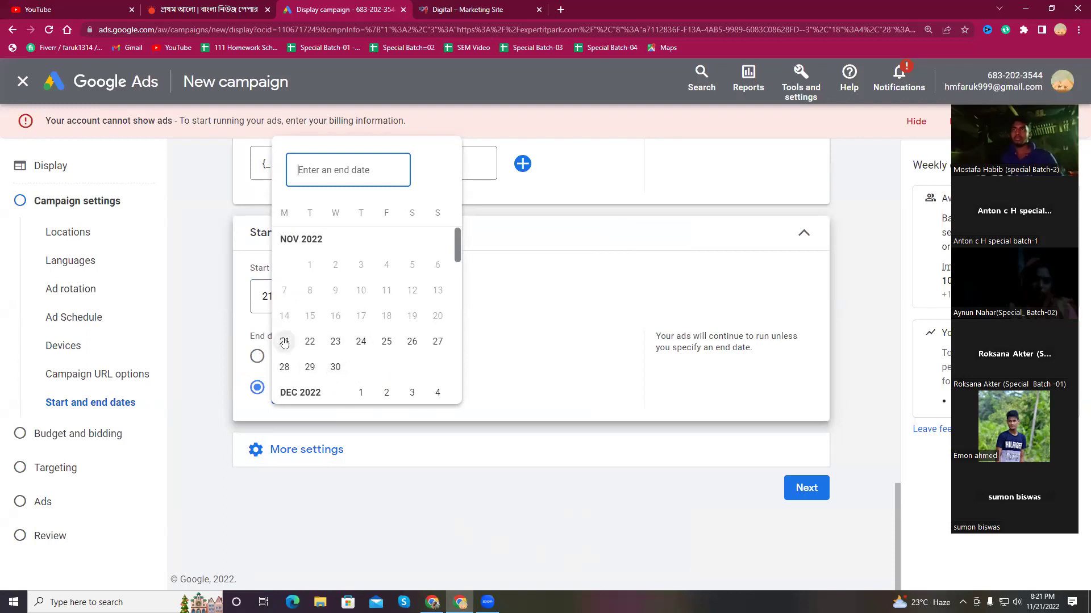
click(335, 367)
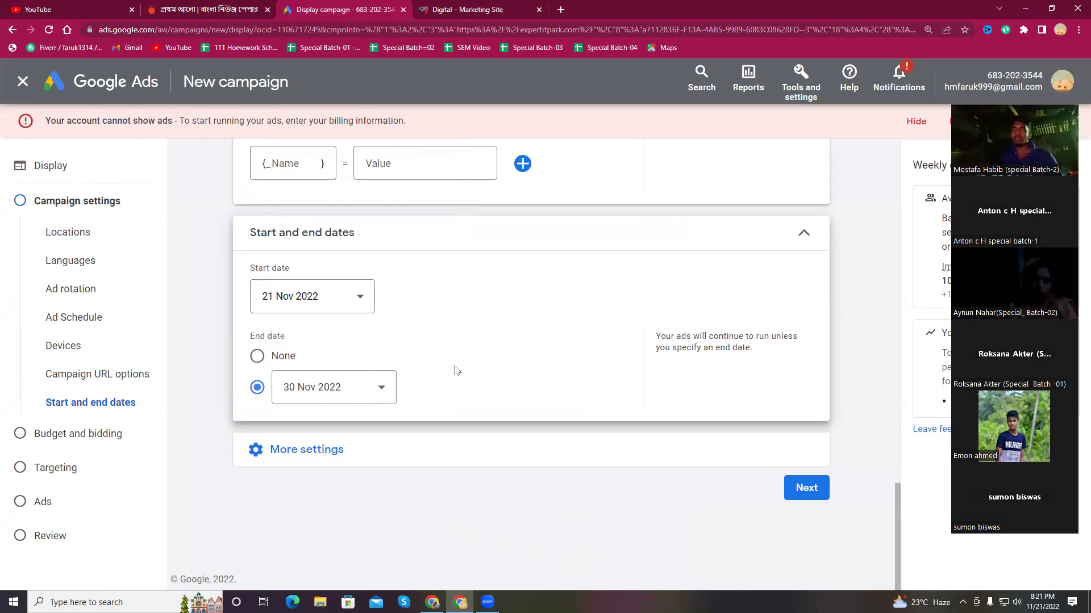
Expand the remaining additional settings and proceed to the Budget and bidding stage
click(340, 446)
scroll(429, 434, down, 1)
scroll(428, 434, down, 1)
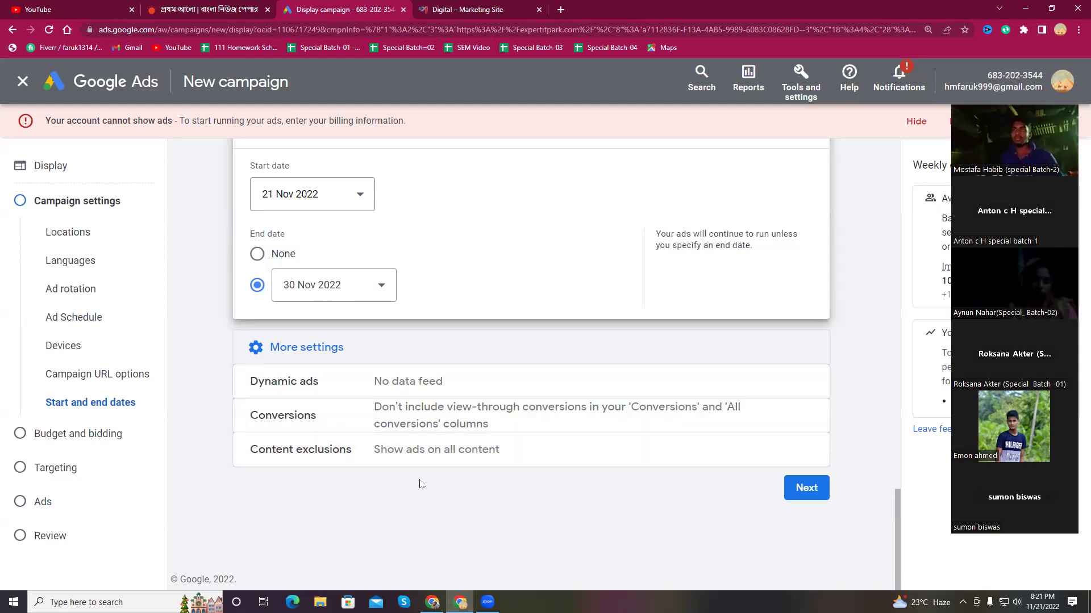
click(807, 489)
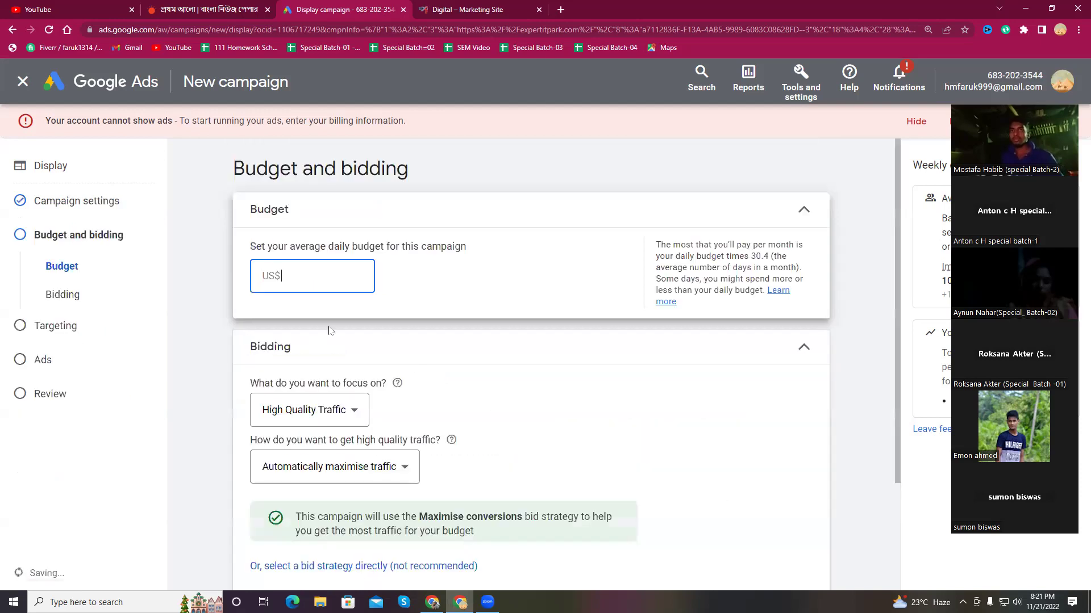
Return to the campaign settings and review the remaining additional settings, down to content exclusions
click(59, 241)
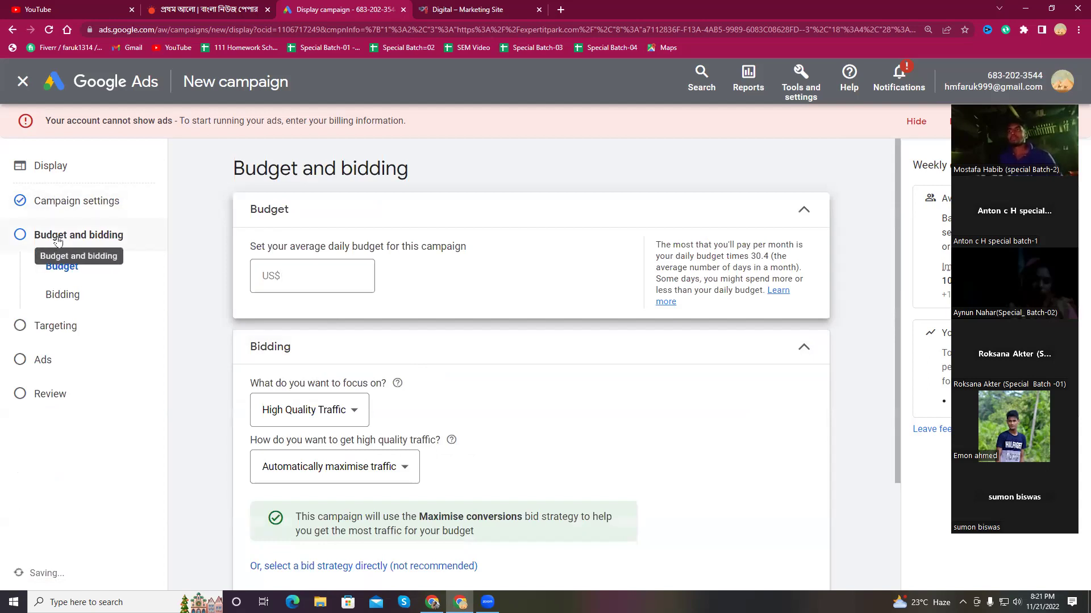
click(77, 205)
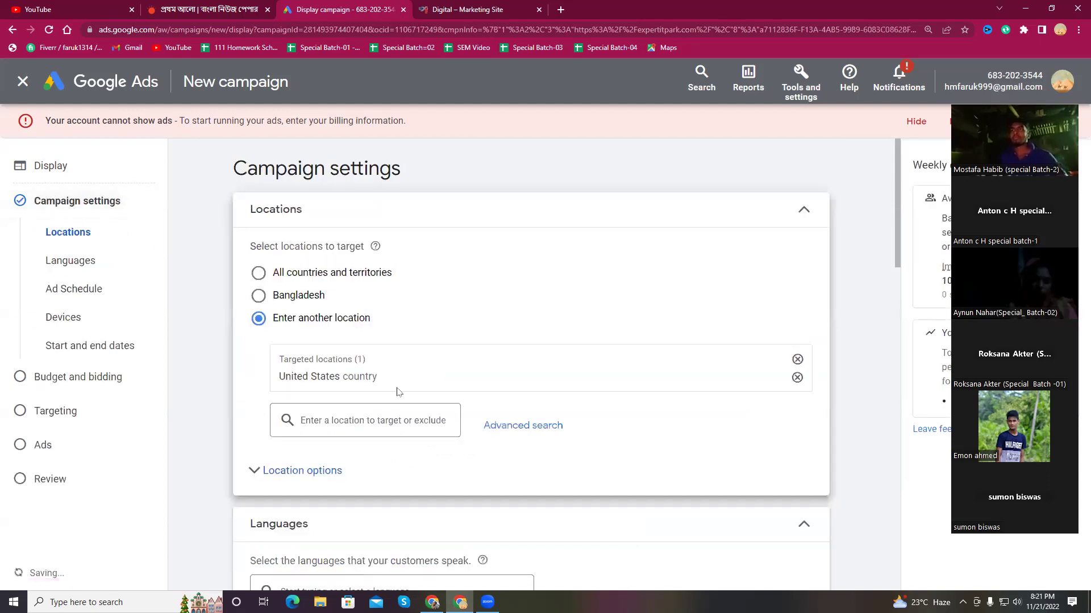
scroll(398, 392, down, 20)
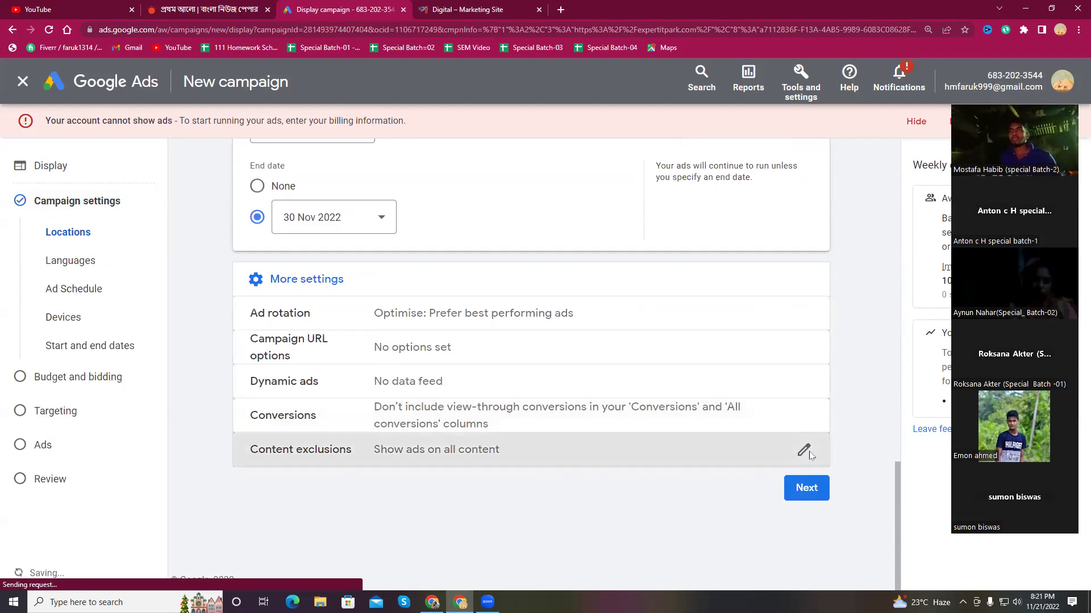
Edit the content exclusions to exclude Sexually suggestive and Sensitive social issues under sensitive content
click(804, 450)
scroll(496, 461, down, 2)
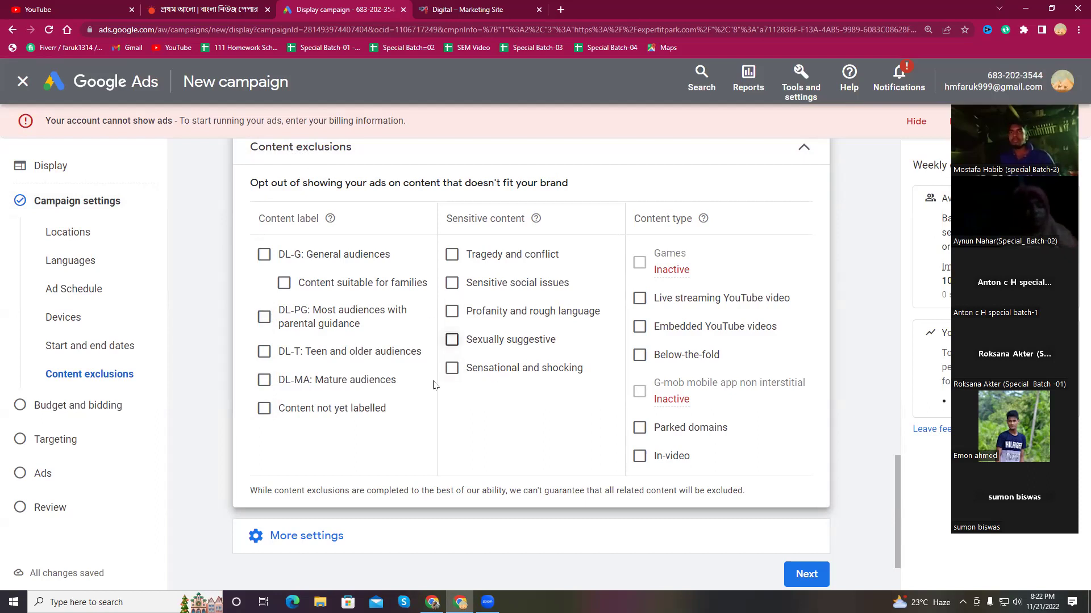
click(452, 339)
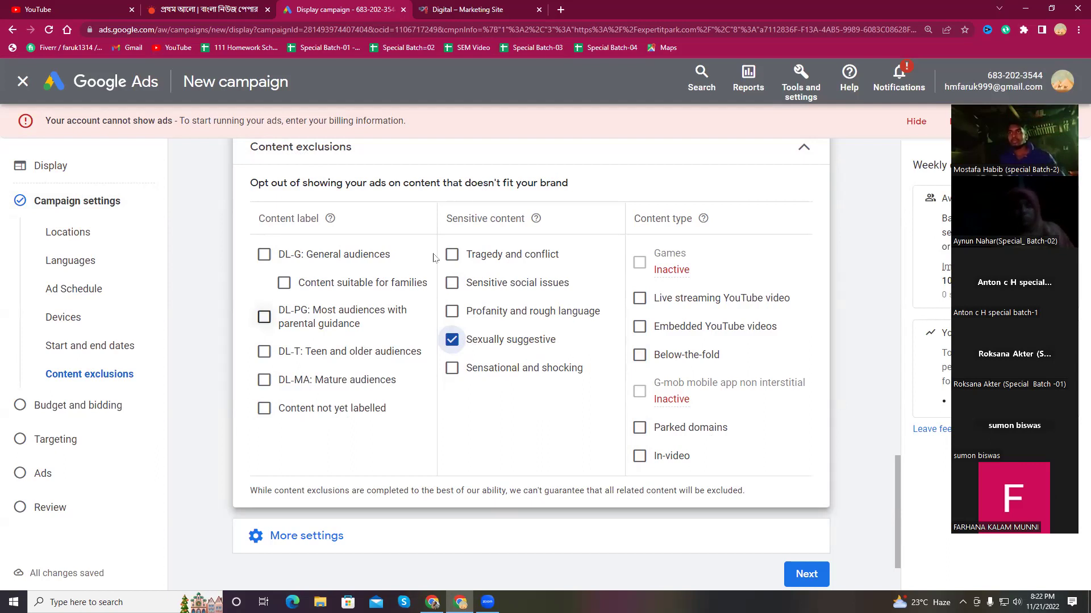
click(454, 294)
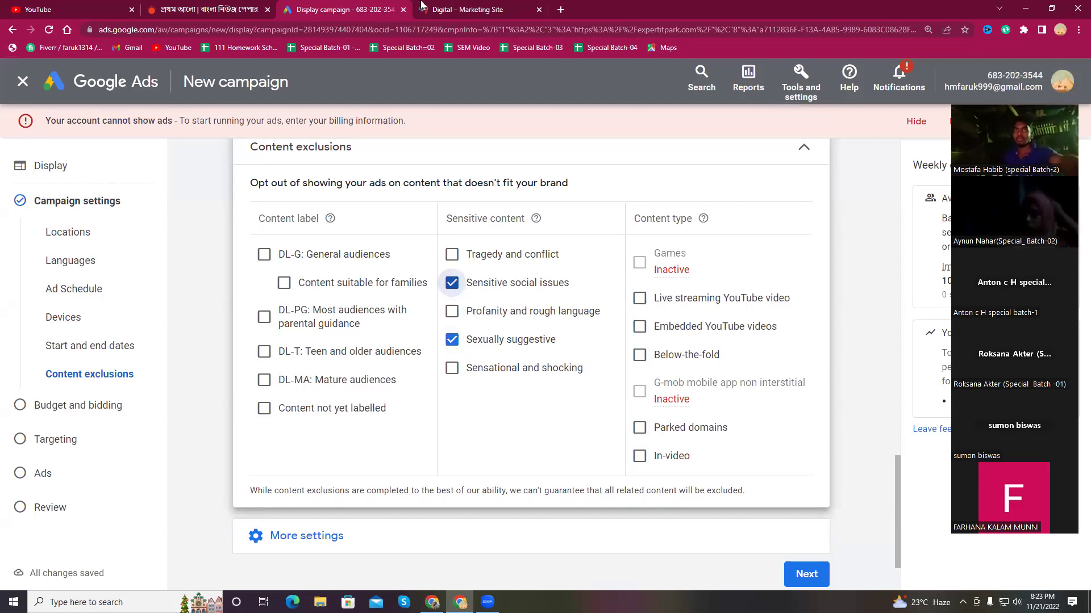
Switch to the Prothom Alo home page and examine the display ads placed among its news content
click(234, 11)
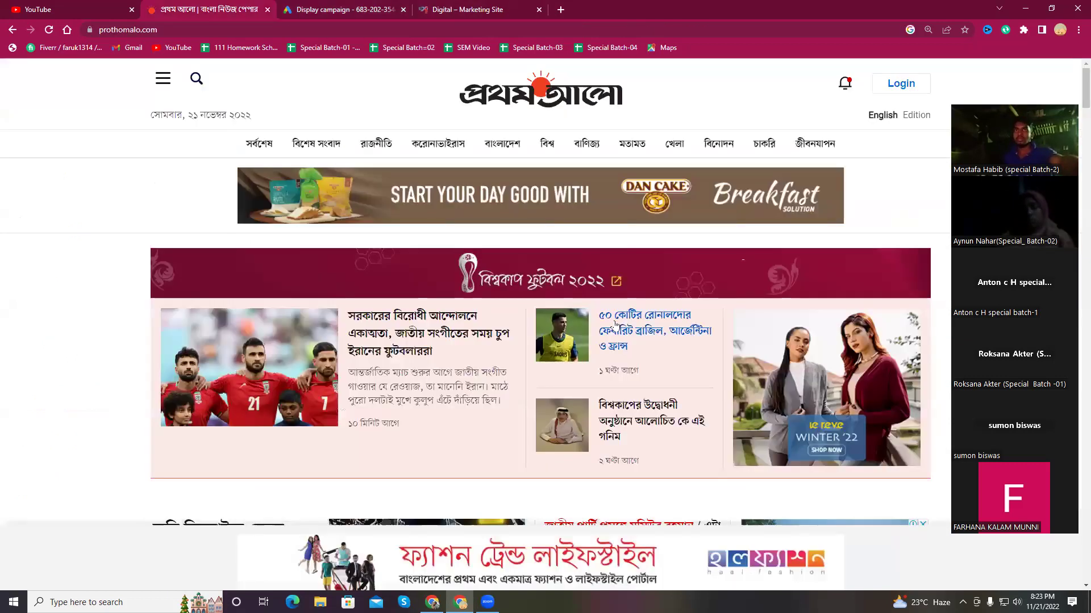
scroll(640, 405, down, 10)
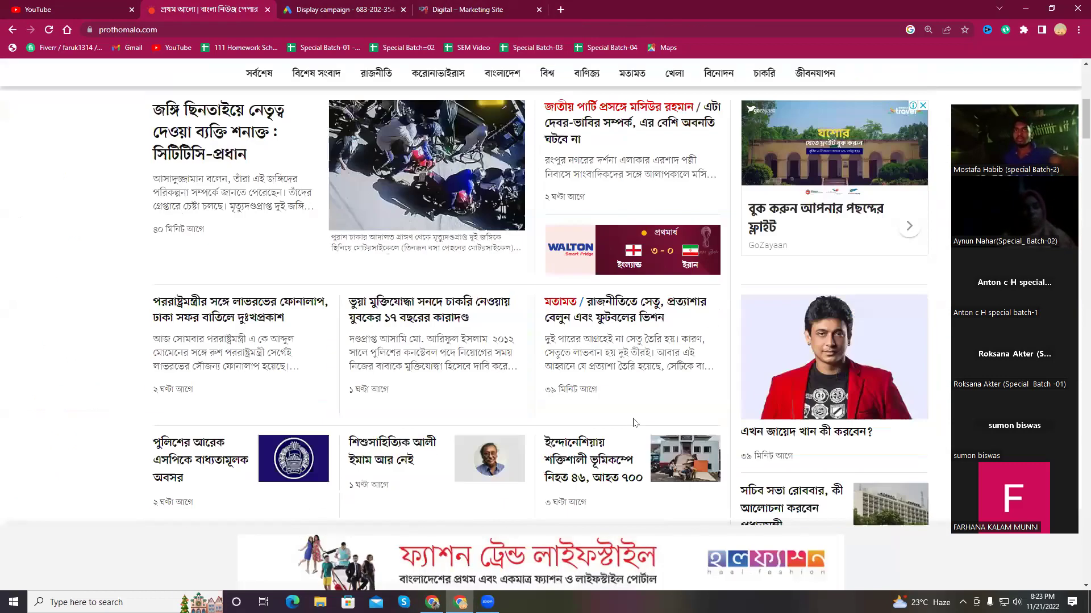
scroll(640, 405, up, 15)
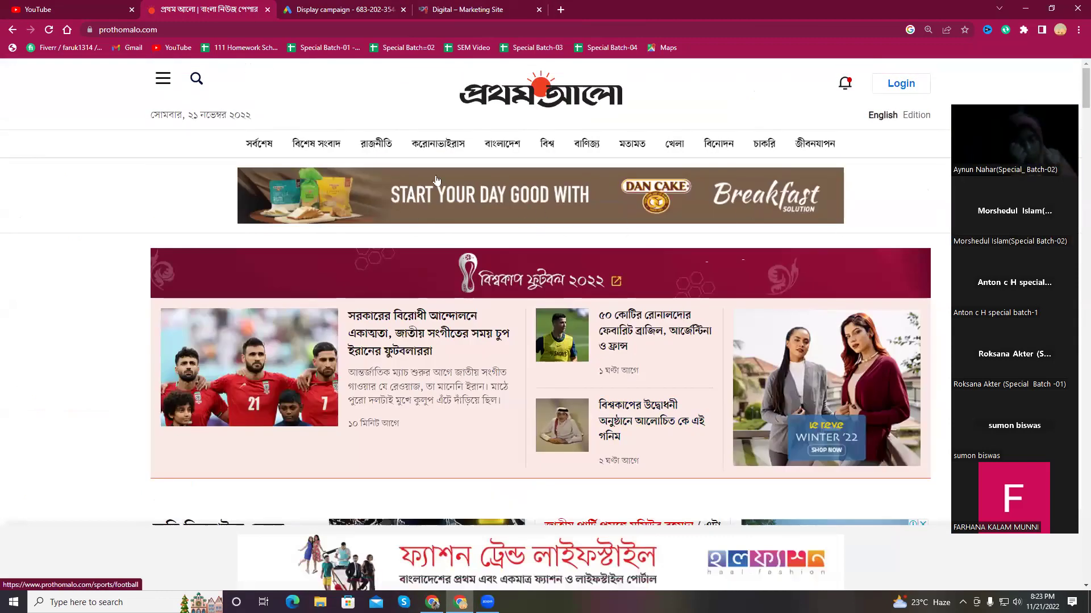
scroll(450, 199, down, 2)
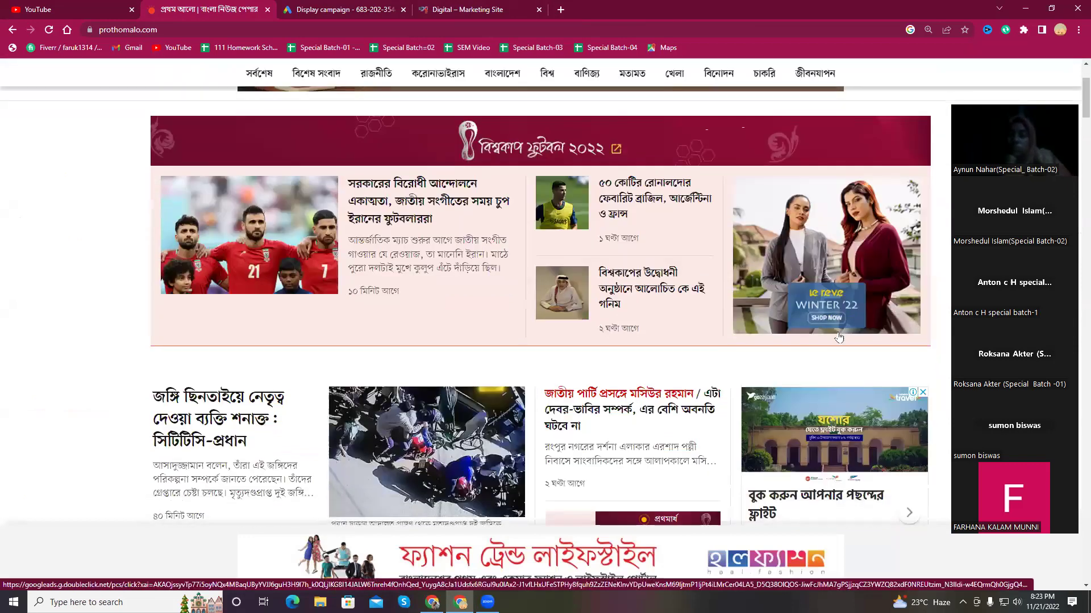
scroll(806, 309, down, 12)
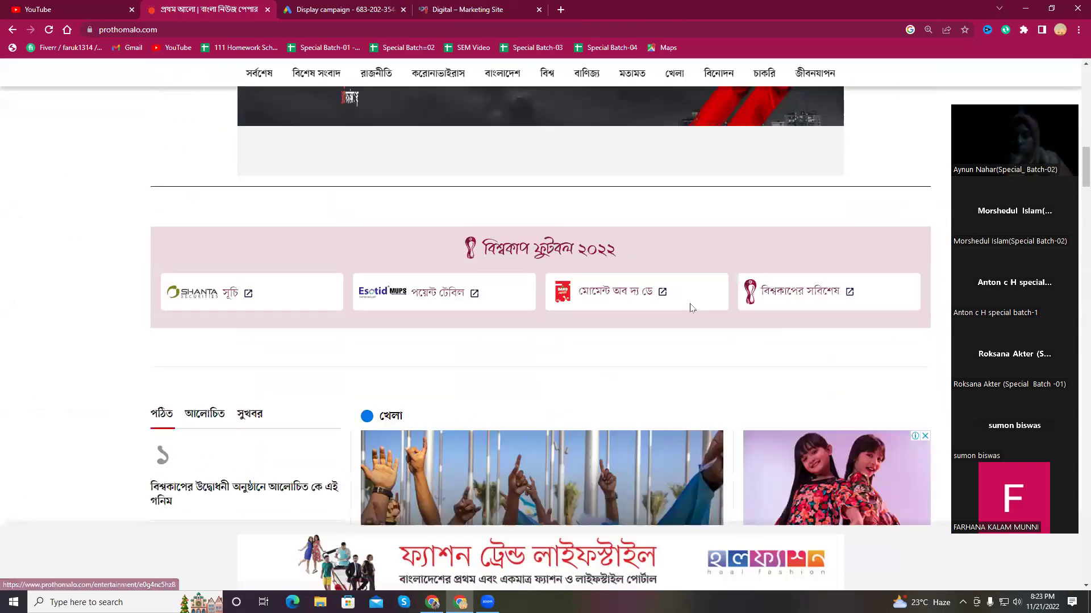
scroll(579, 326, down, 15)
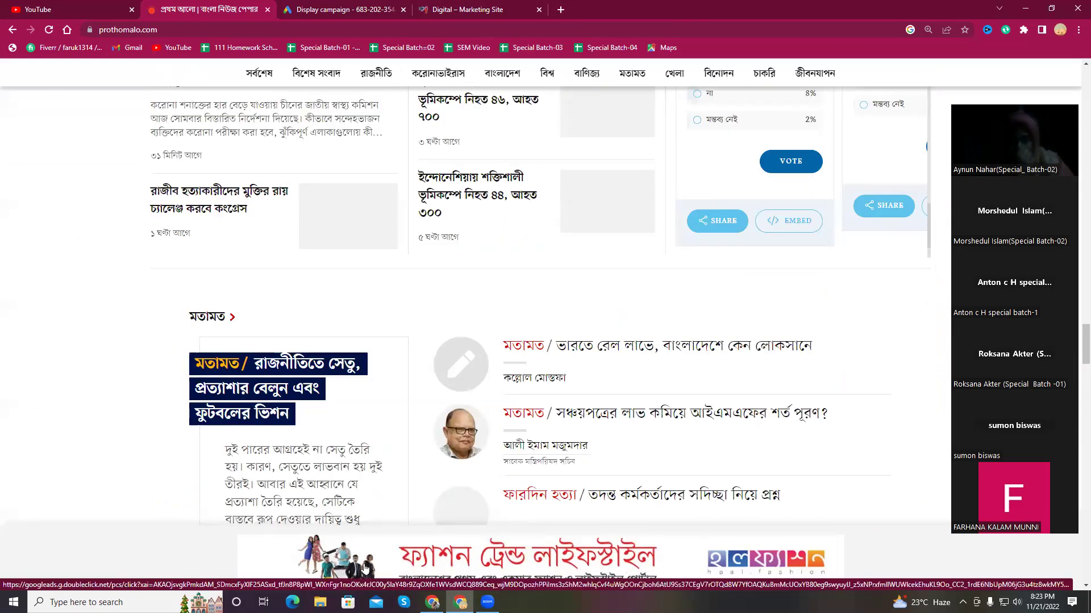
Open the Haal Fashion banner ad's landing page to look it over, and return to the Display campaign's content exclusions
click(585, 566)
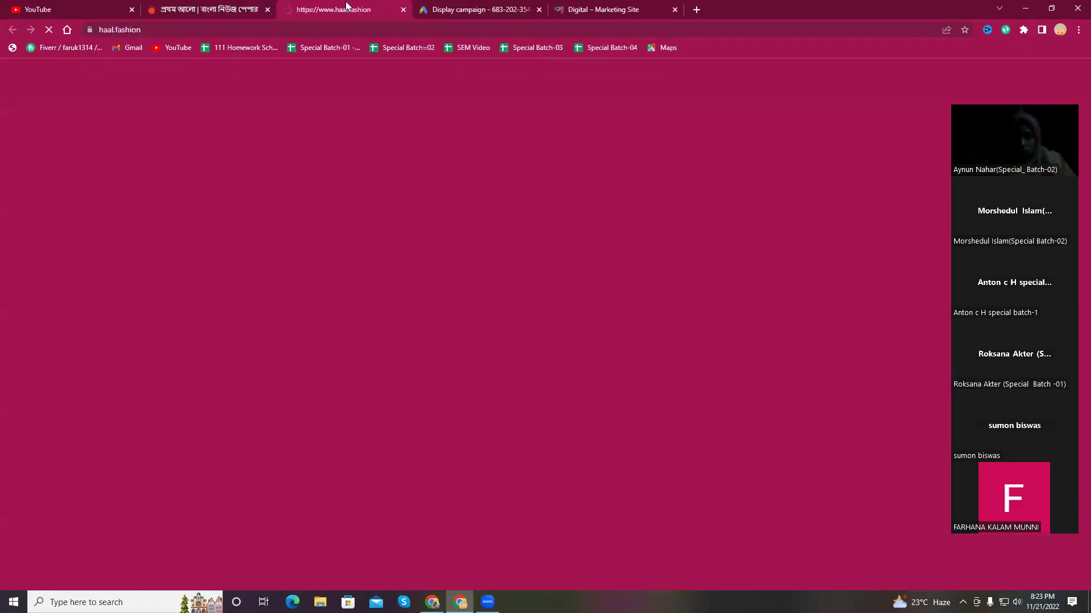
scroll(491, 330, down, 5)
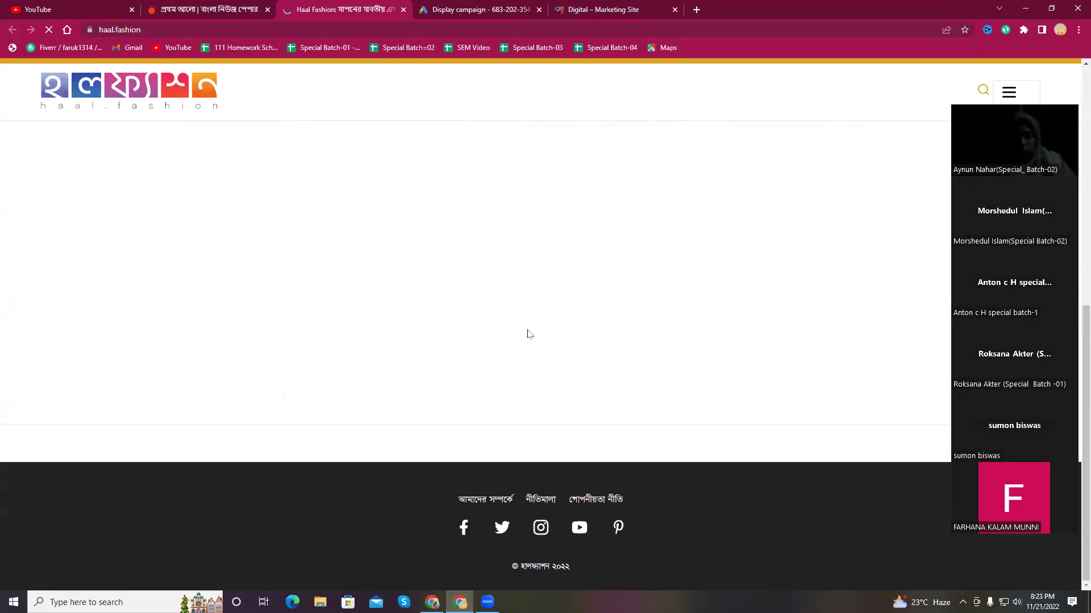
scroll(524, 333, down, 5)
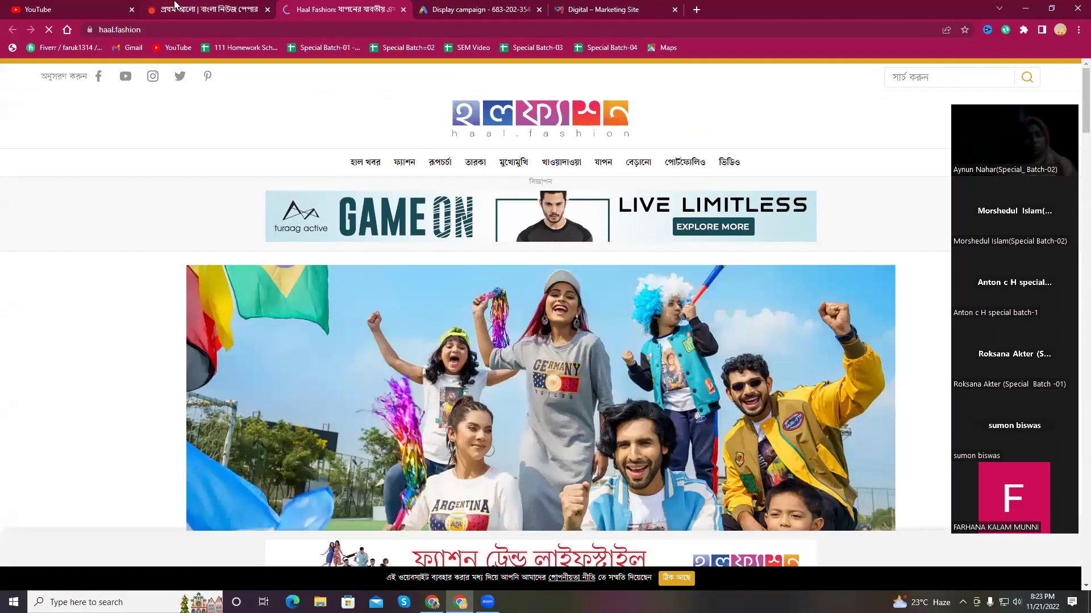
key(ctrl+1)
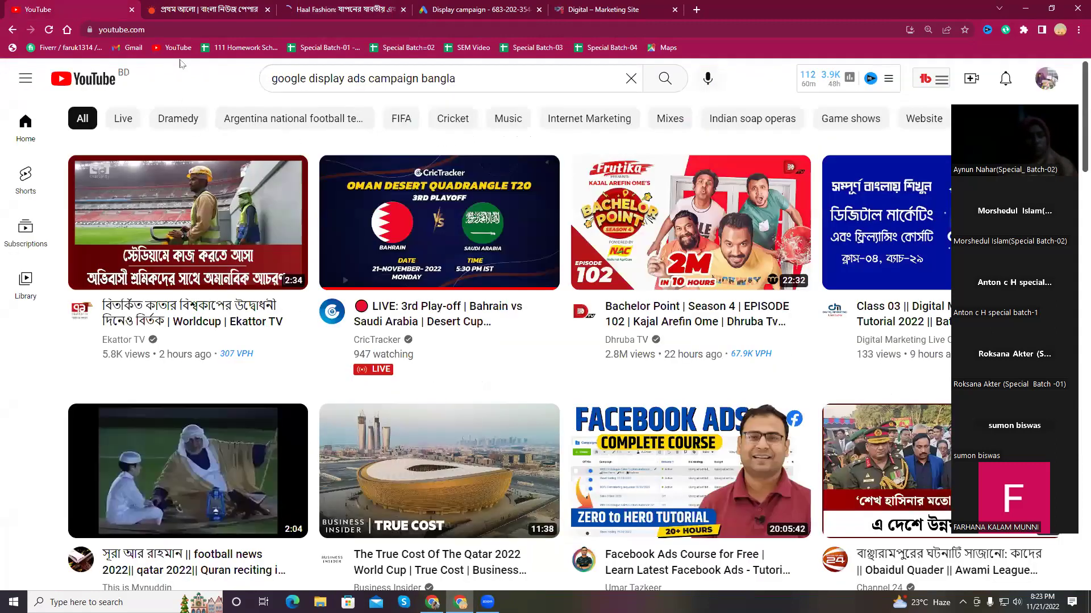
click(332, 11)
click(477, 10)
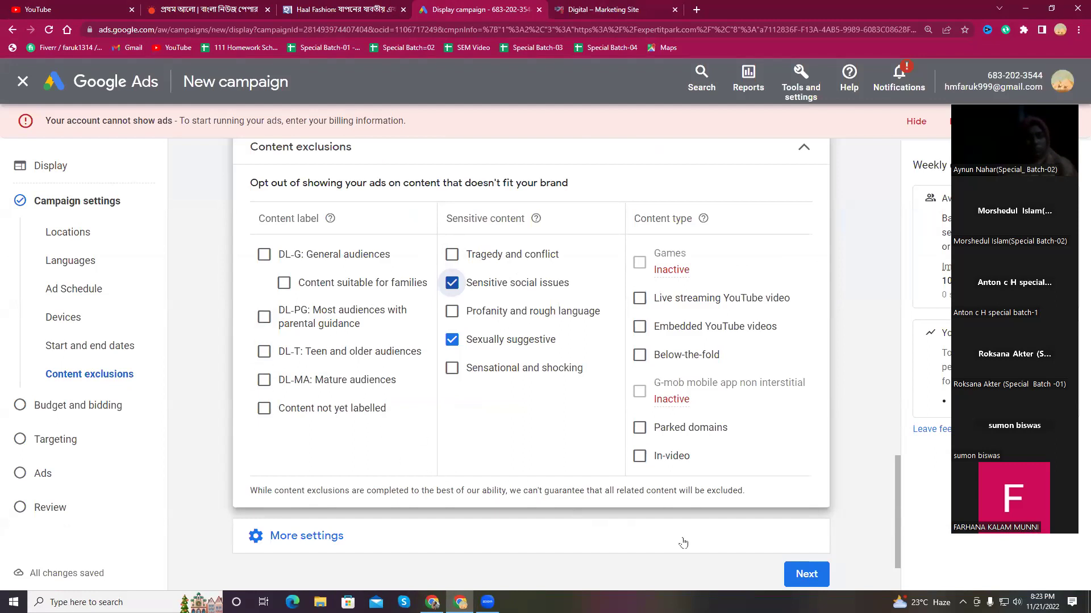
Exclude the Live streaming YouTube video content type and proceed to the Budget and bidding stage
scroll(700, 454, down, 2)
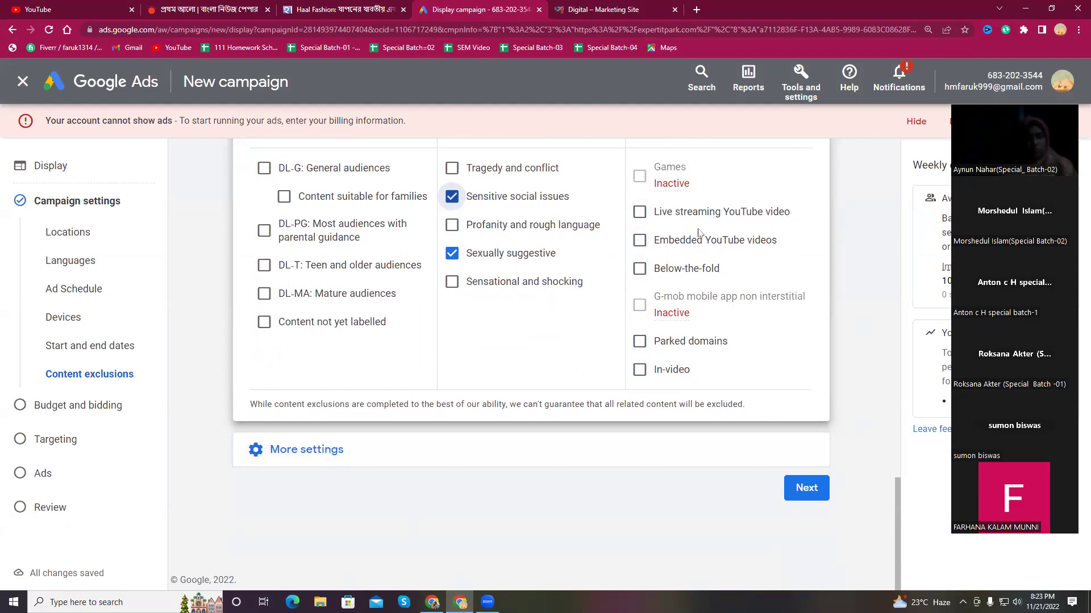
click(640, 212)
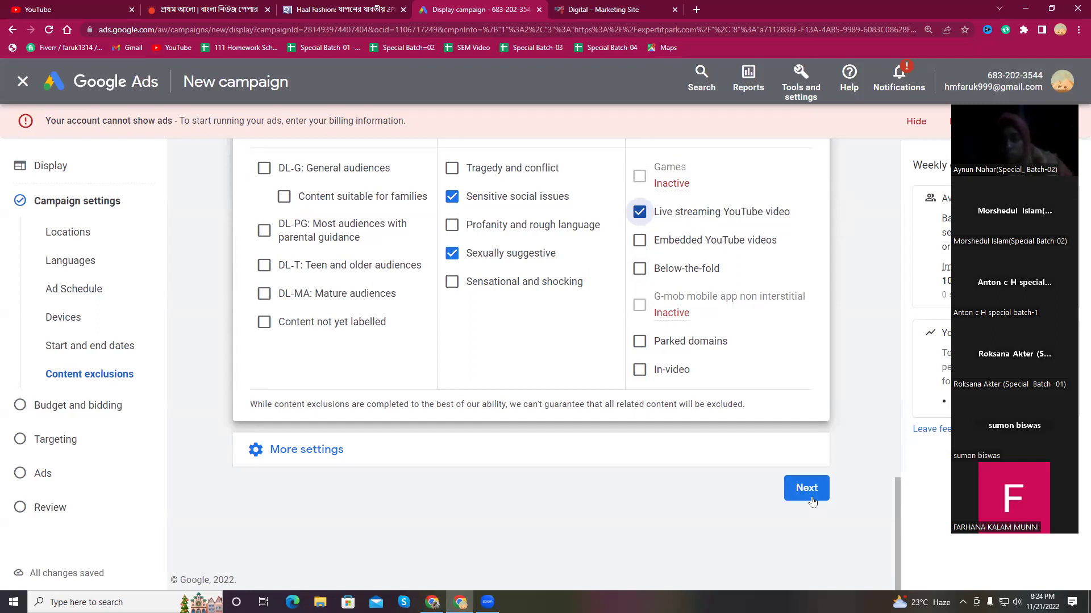
click(295, 451)
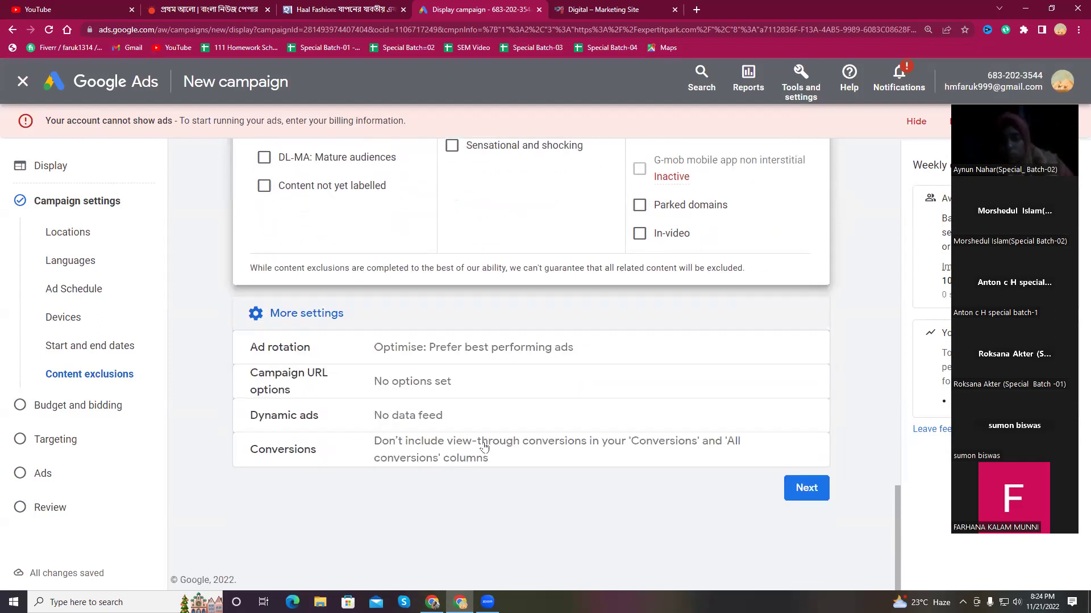
click(806, 488)
click(267, 277)
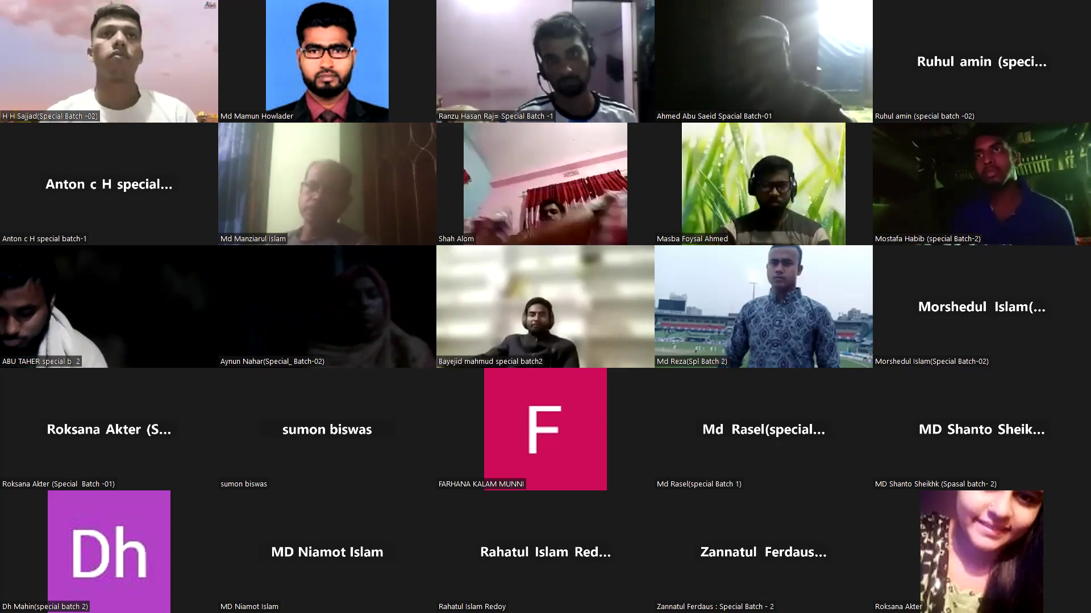
key(Page_Down)
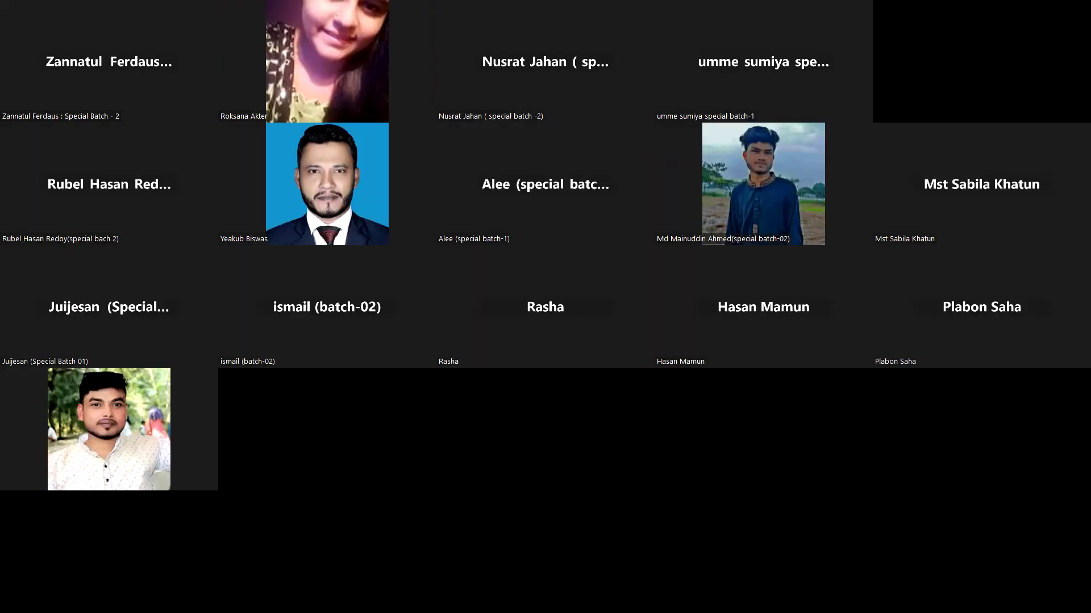
key(Page_Up)
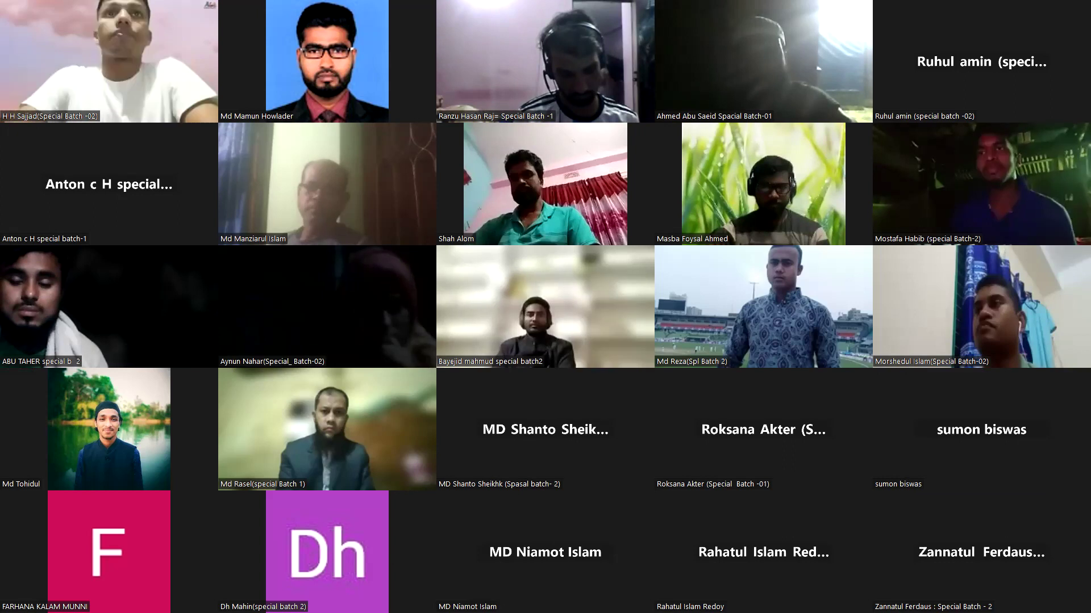
key(alt+Tab)
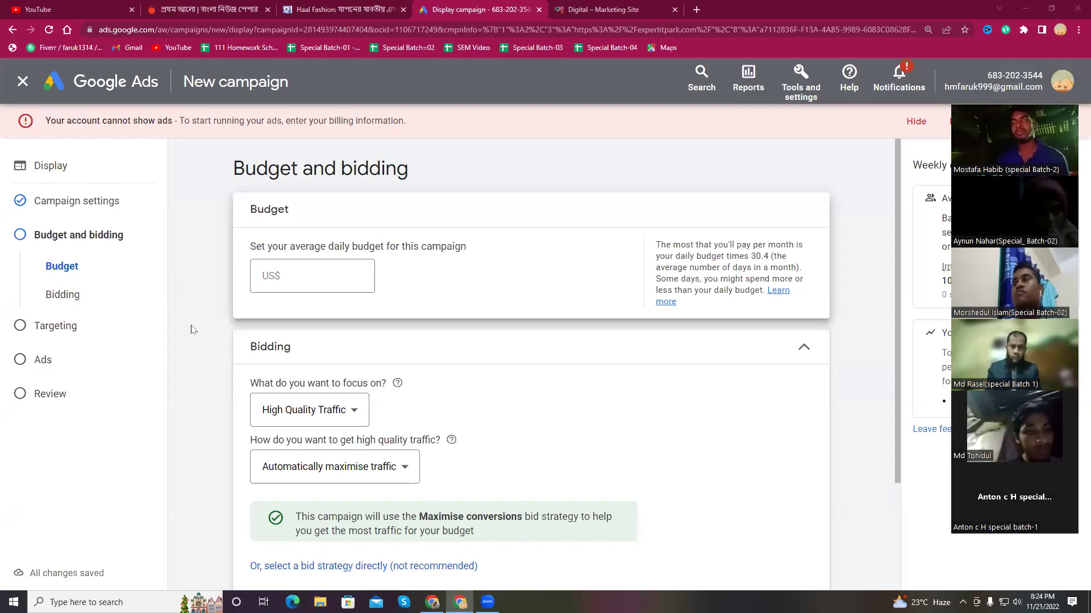
Set the campaign's average daily budget to US$100.00
scroll(286, 347, down, 2)
scroll(287, 348, up, 2)
click(309, 274)
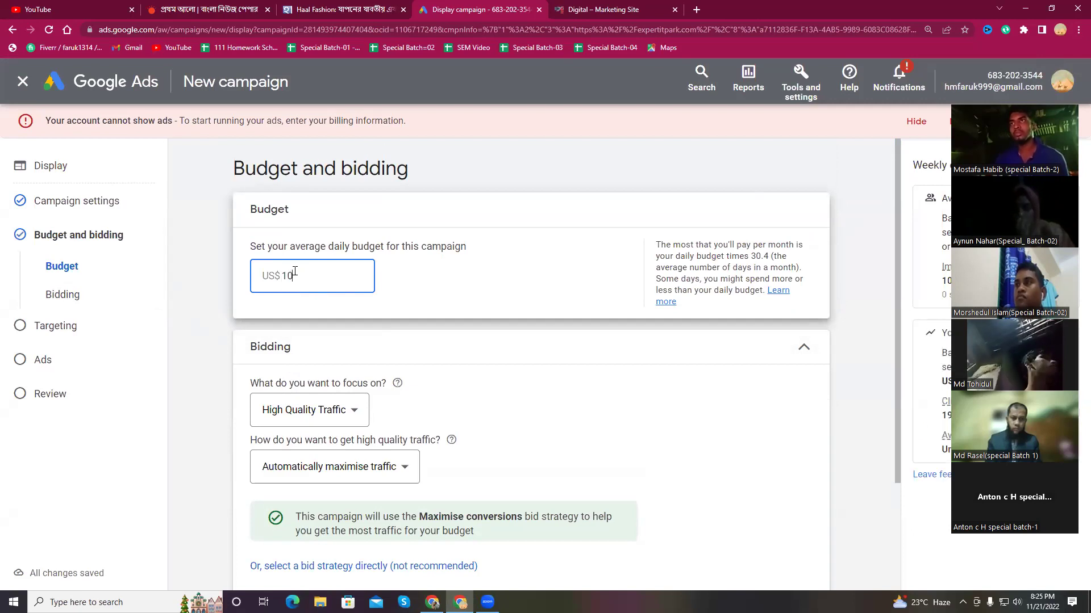
click(414, 277)
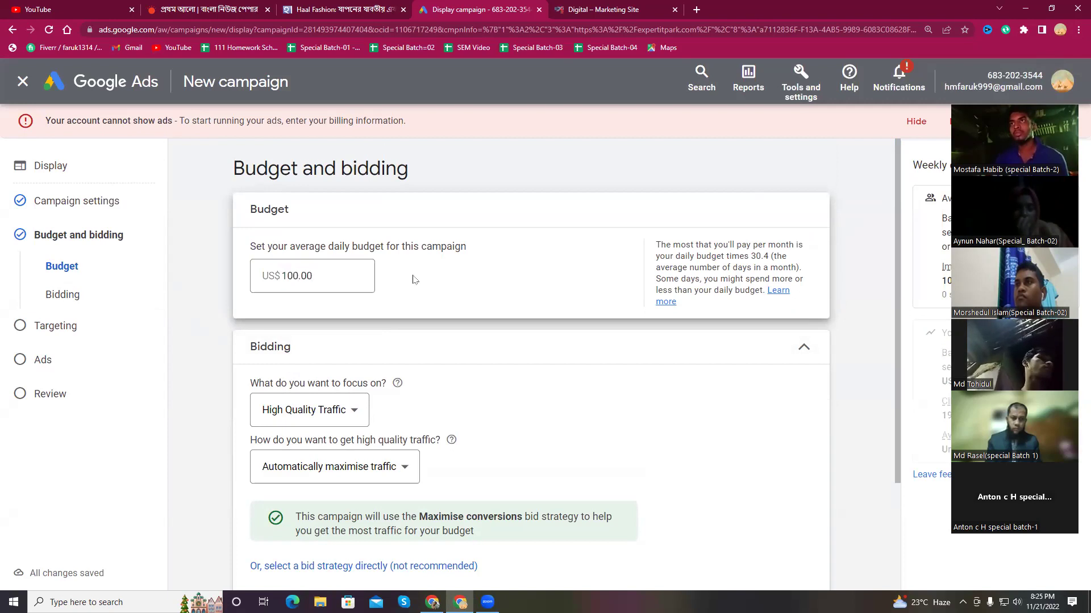
click(297, 274)
drag(287, 275, 406, 276)
click(451, 290)
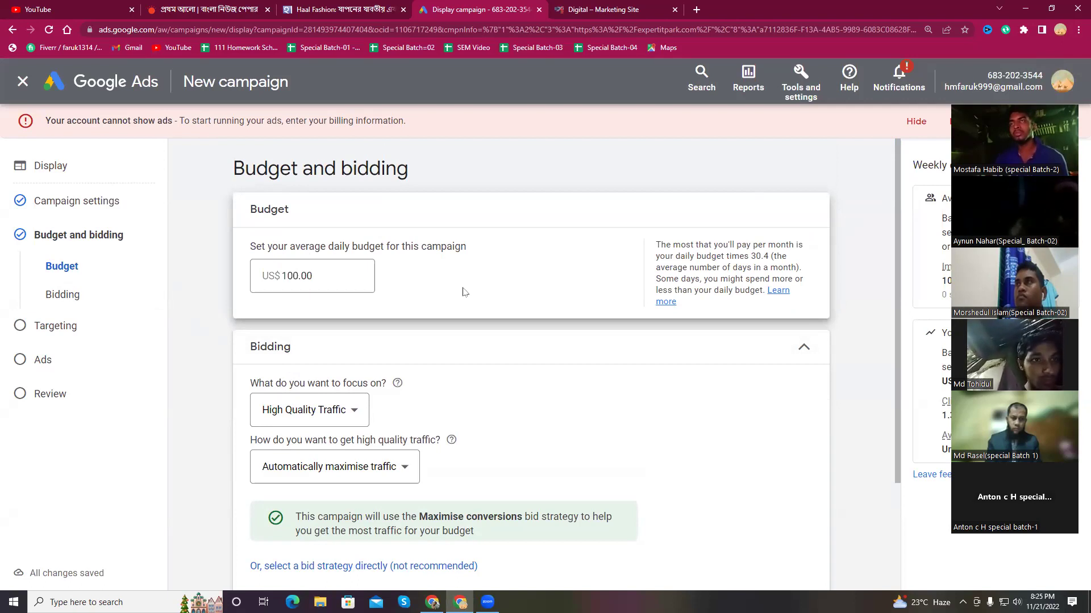
Review the available bidding focus options without changing the High Quality Traffic selection
scroll(507, 385, down, 3)
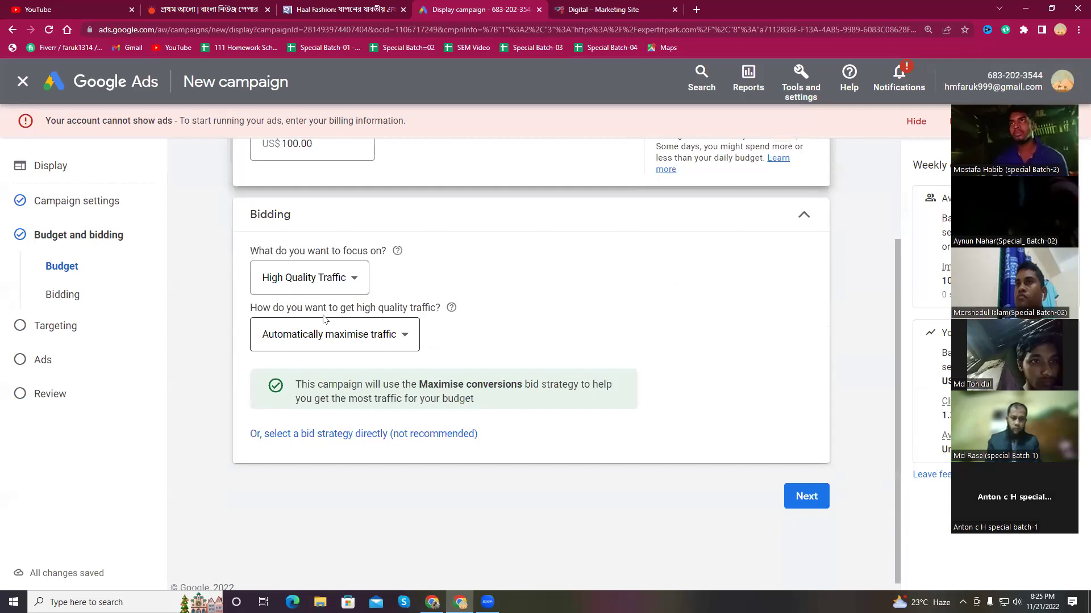
click(335, 287)
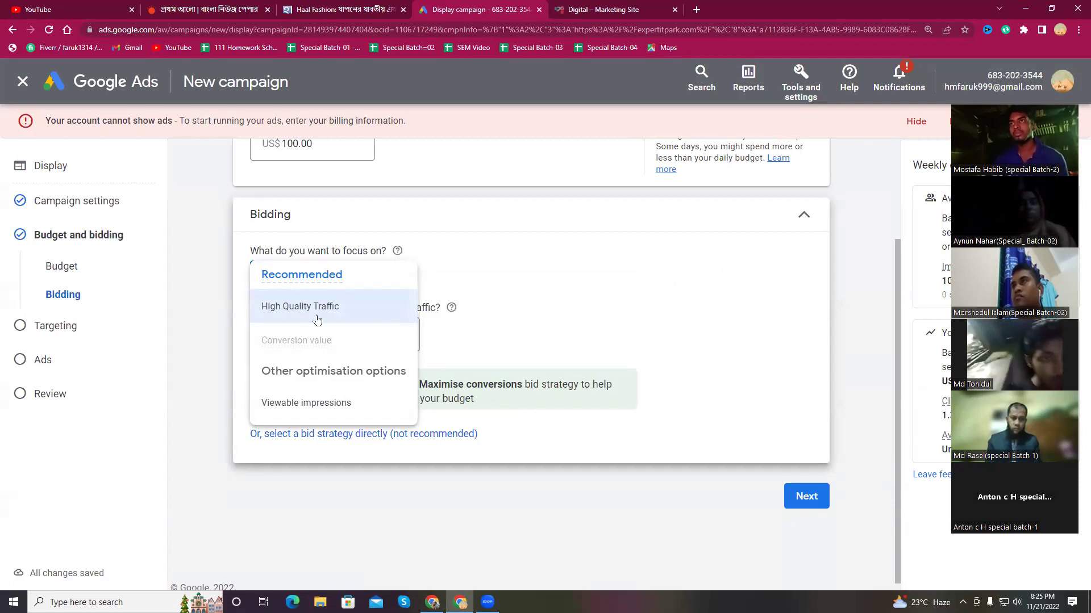
click(202, 289)
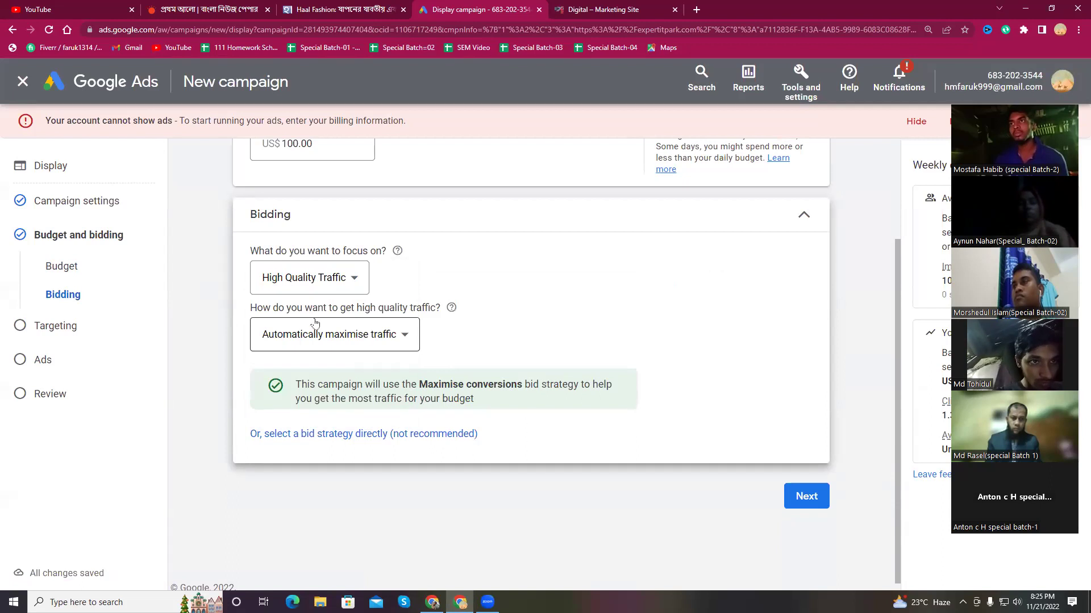
Return to the Prothom Alo home page, find the Walton ad in the news section and open it
click(213, 10)
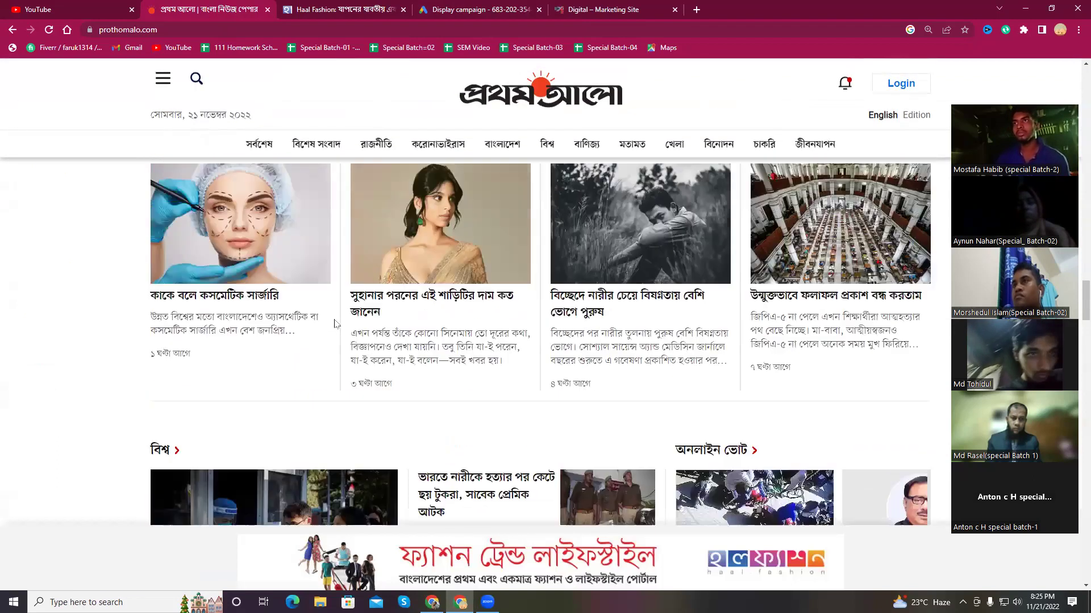
scroll(334, 324, up, 15)
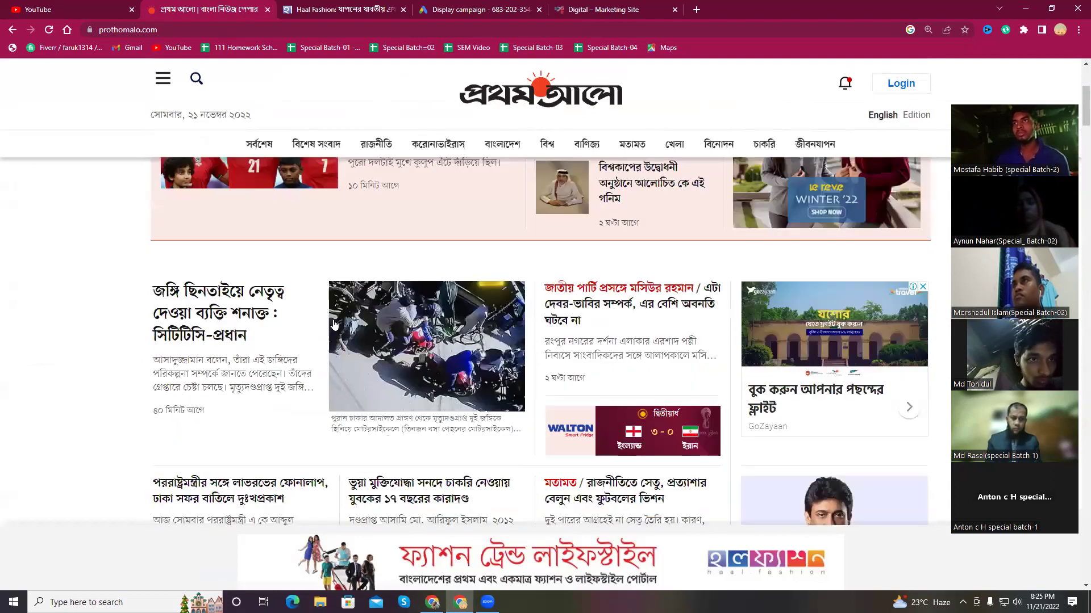
scroll(335, 324, down, 8)
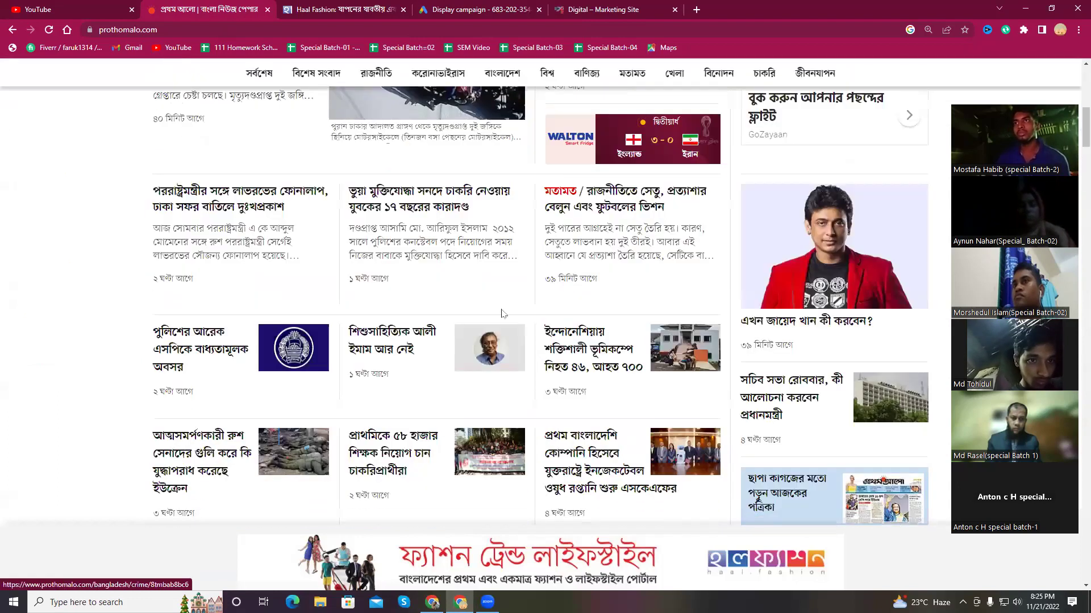
click(569, 154)
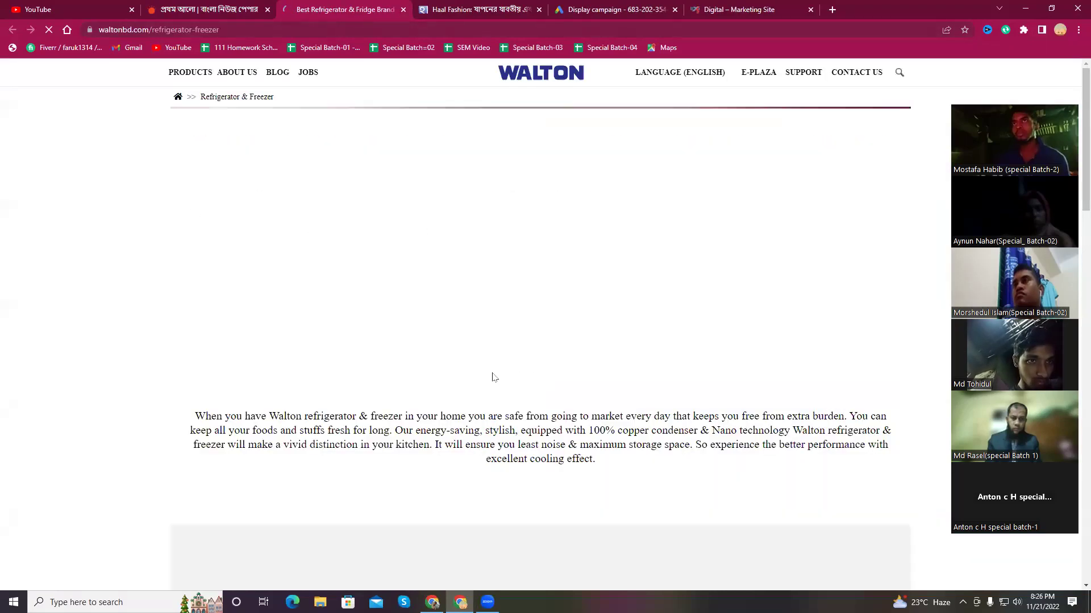
Examine the Walton Refrigerator & Freezer landing page, from its campaign banner through the refrigerator categories
scroll(493, 378, down, 2)
scroll(494, 378, down, 2)
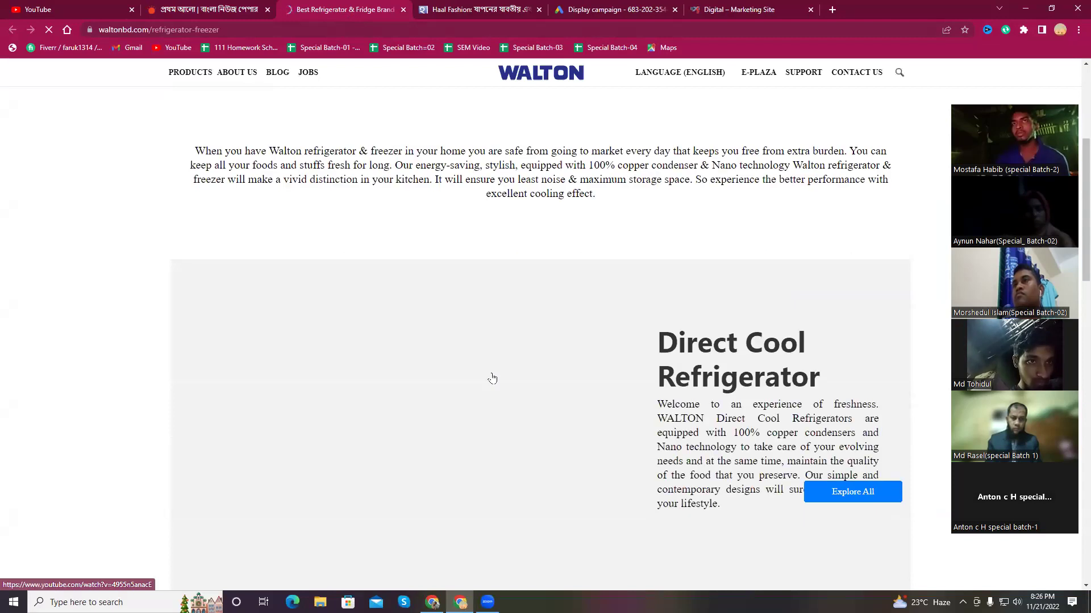
scroll(500, 344, down, 5)
scroll(504, 348, down, 2)
scroll(505, 348, up, 2)
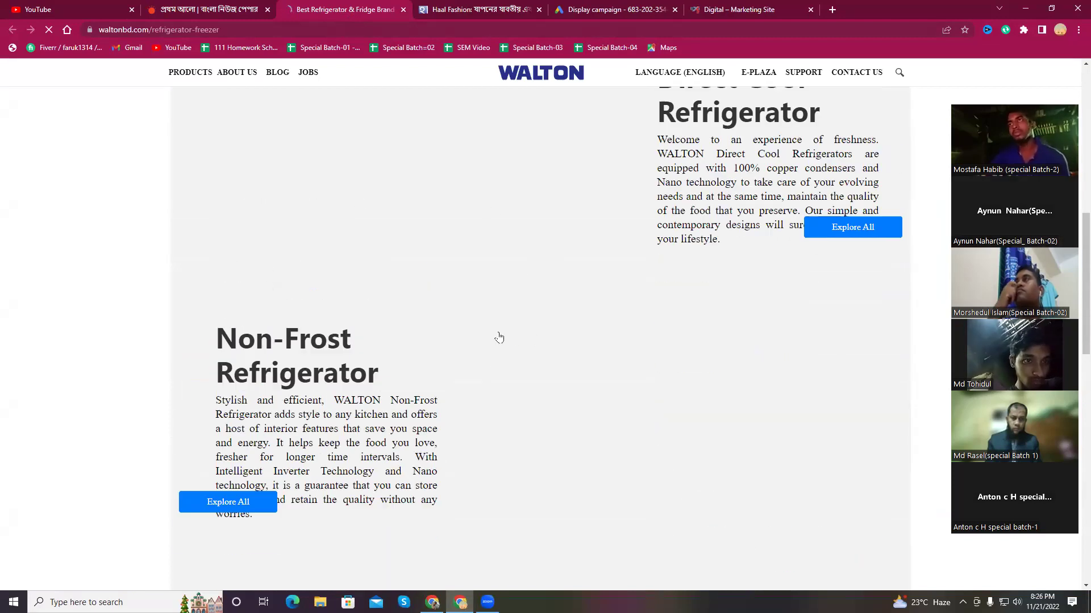
scroll(550, 331, up, 10)
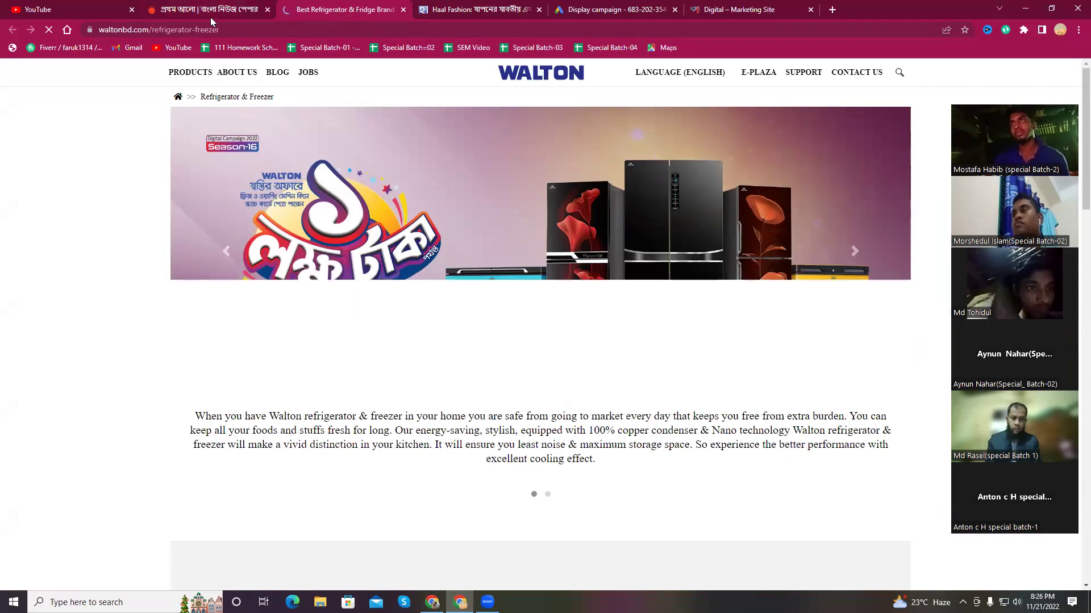
scroll(348, 397, down, 3)
scroll(287, 385, up, 3)
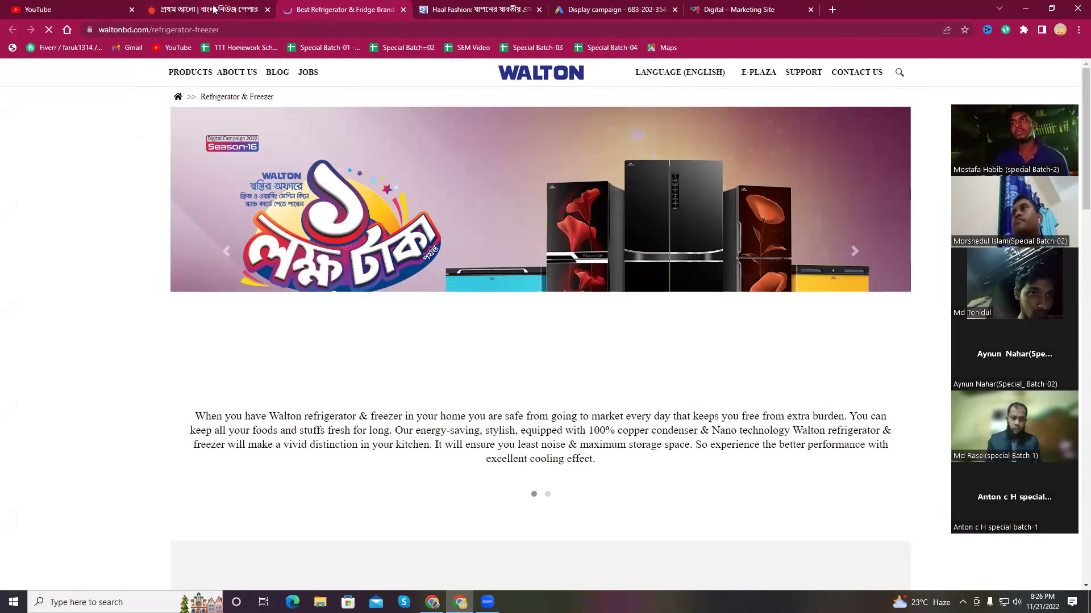
Look at the Prothom Alo home page with its Walton ad again, and return to the campaign's bidding settings
mouse_move(215, 8)
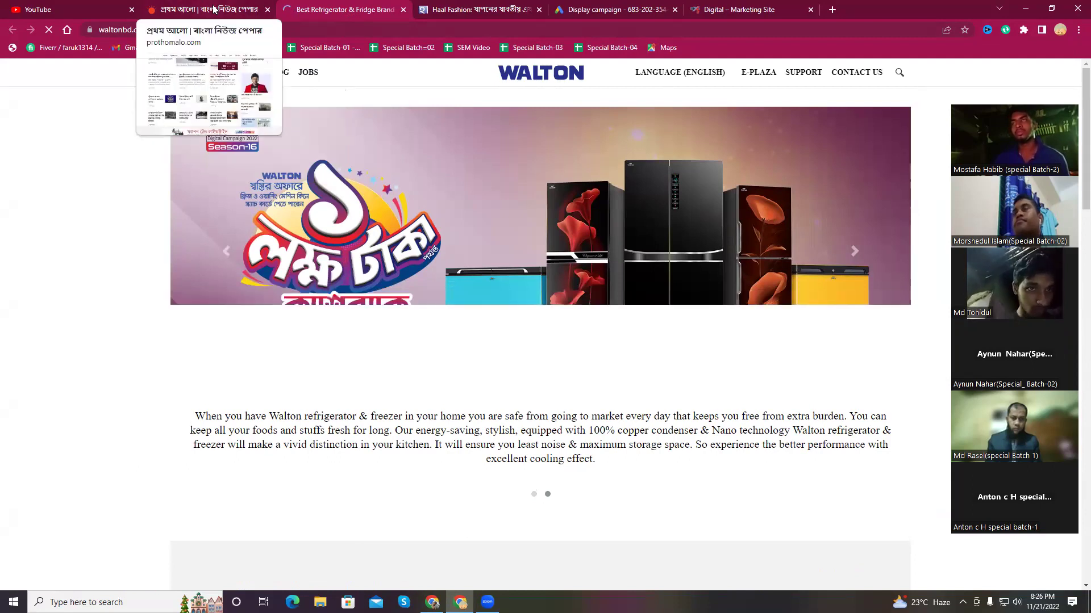
click(214, 7)
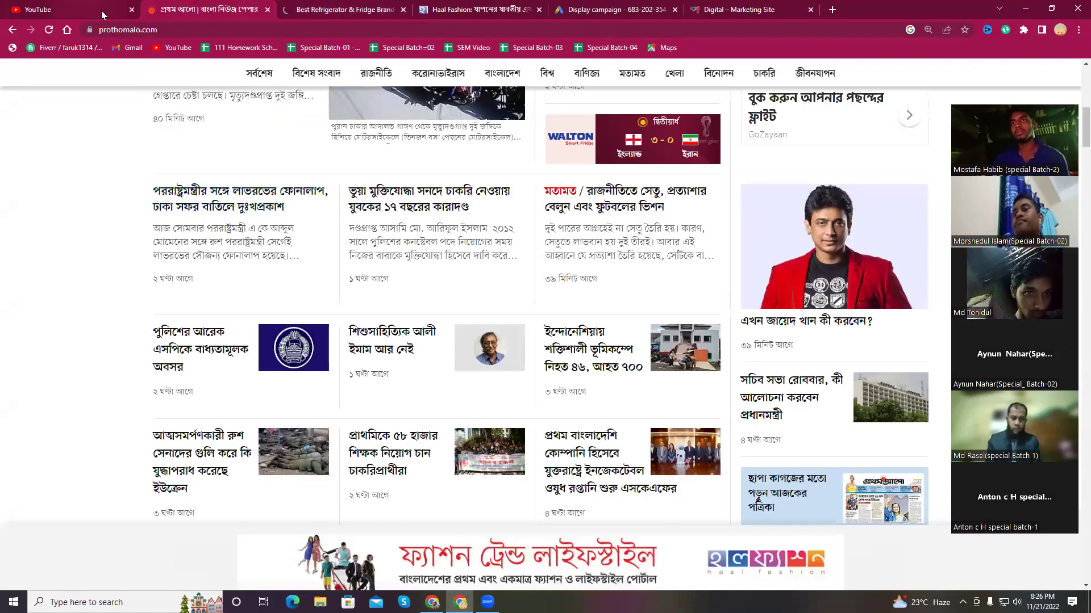
click(613, 10)
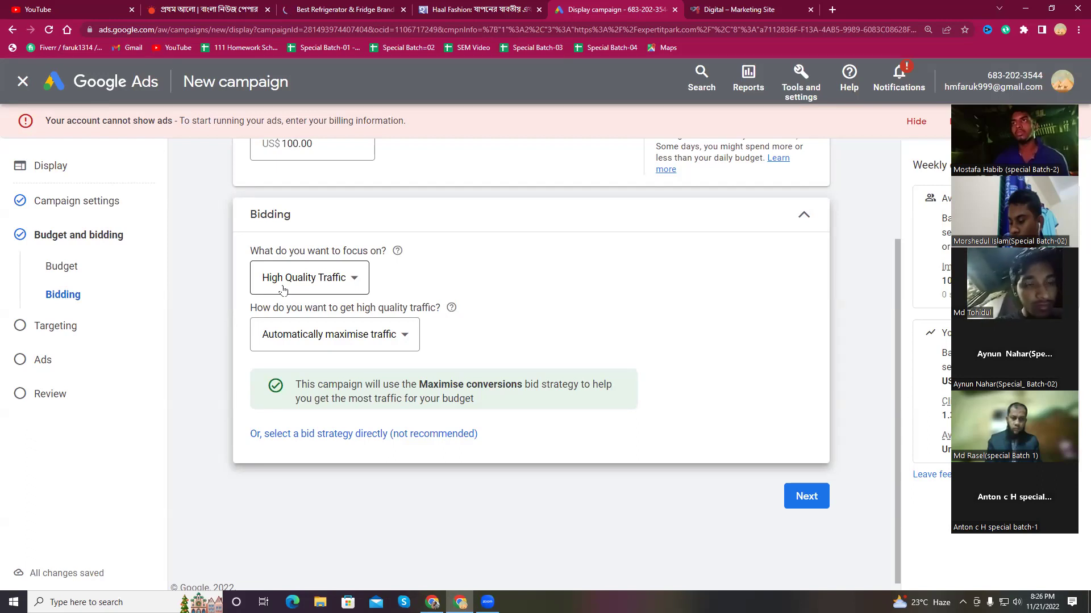
Choose manually set bids as the way to get high quality traffic
click(346, 340)
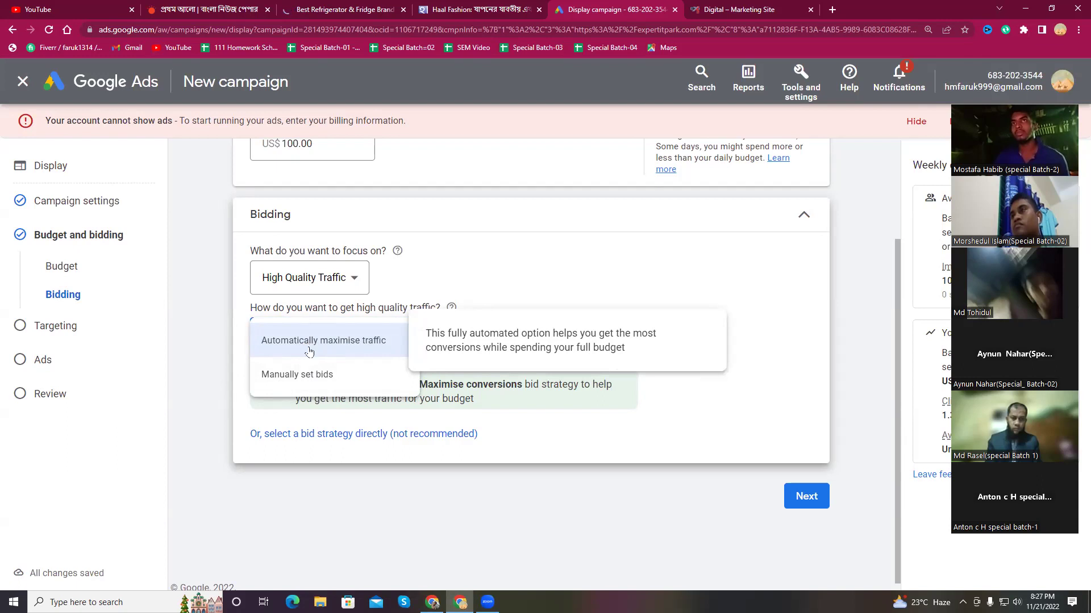
click(302, 384)
click(300, 401)
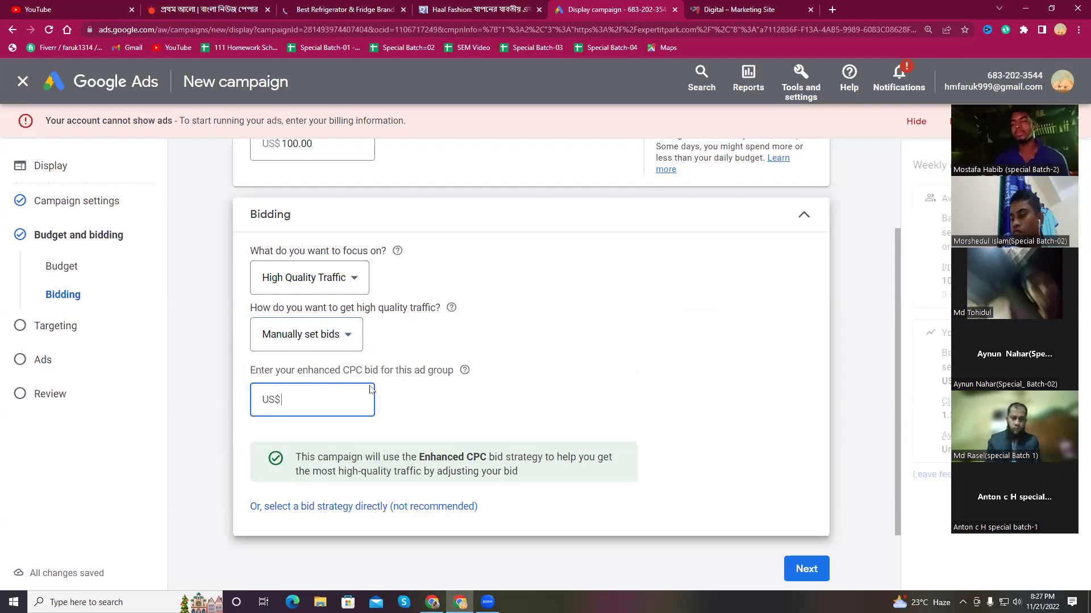
Compare the Prothom Alo ad placements with the Walton landing page, and return to the Google Ads bidding settings
click(229, 6)
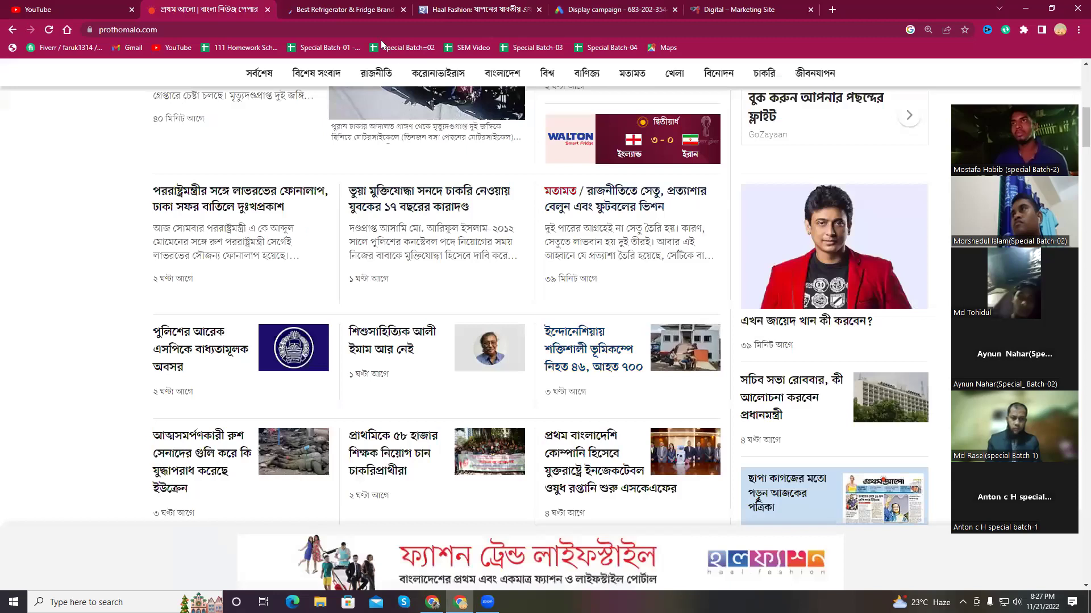
click(341, 9)
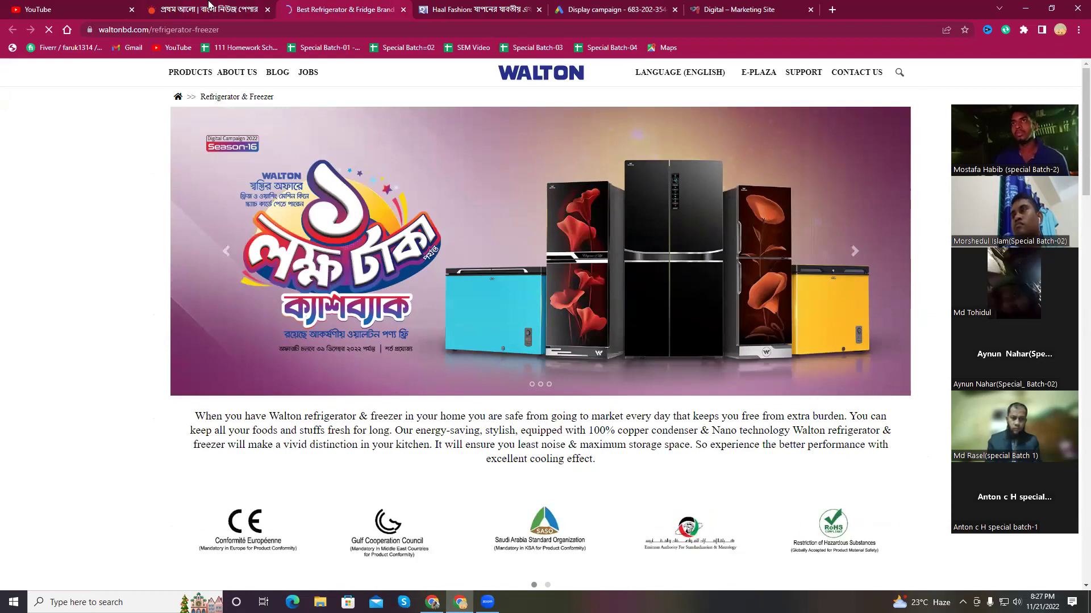
mouse_move(207, 5)
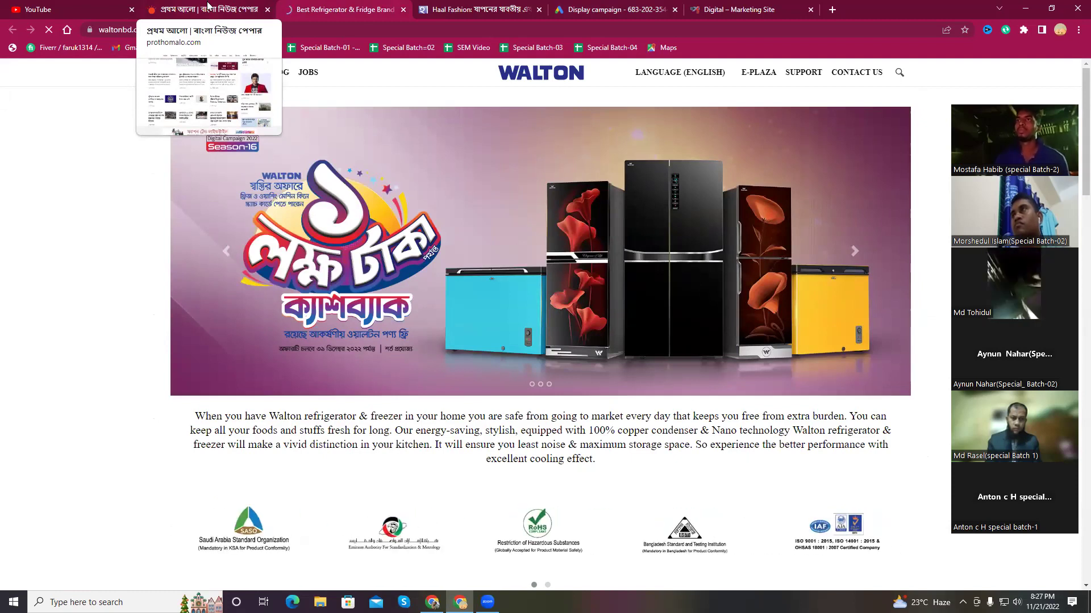
click(225, 5)
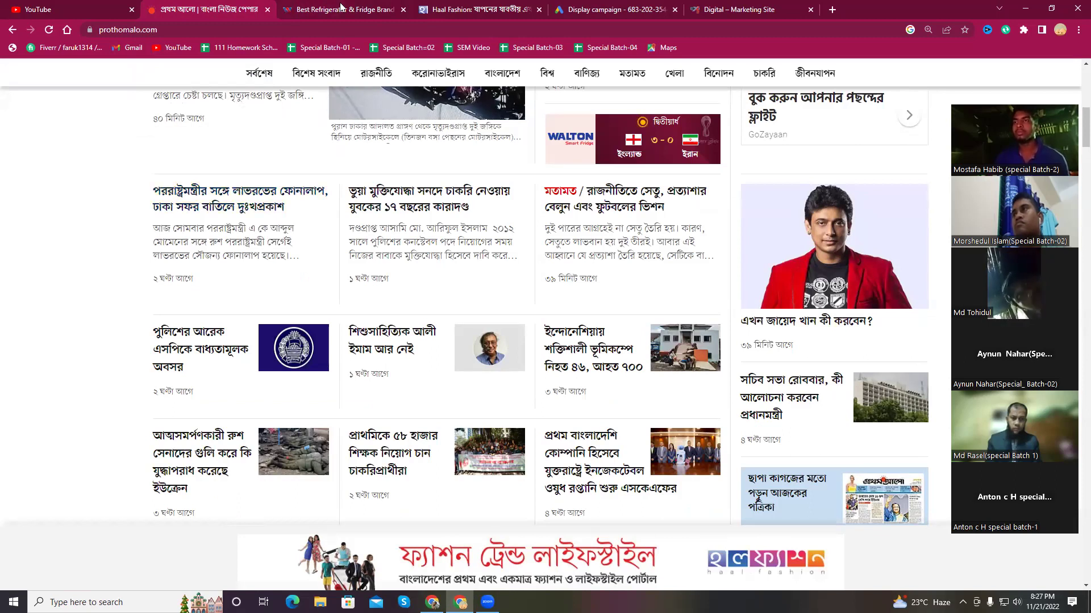
click(607, 16)
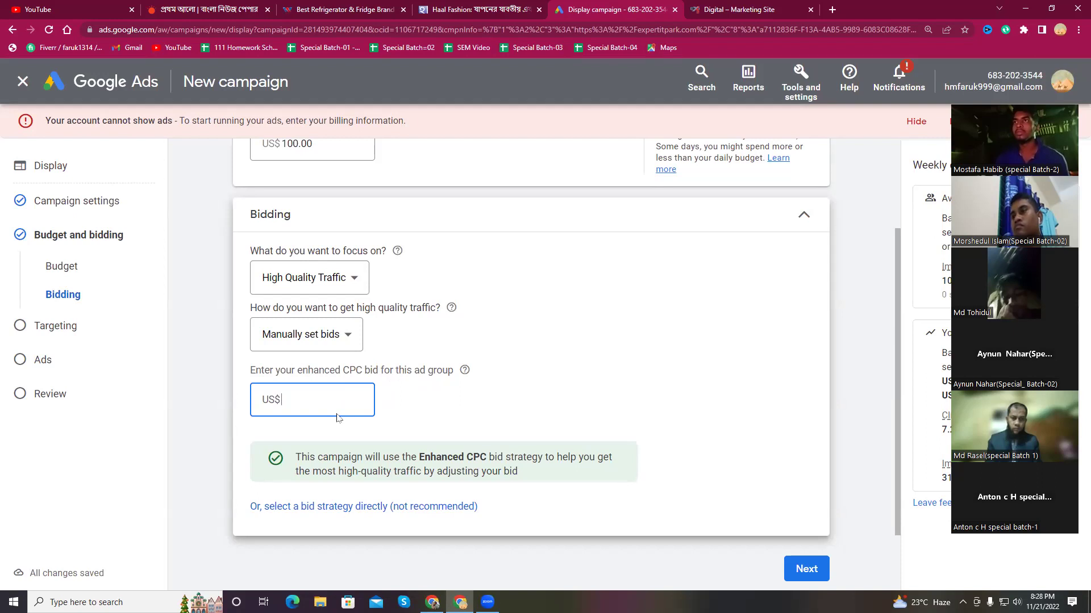
Set the ad group's enhanced CPC bid to US$0.30
scroll(338, 418, down, 1)
scroll(277, 396, up, 1)
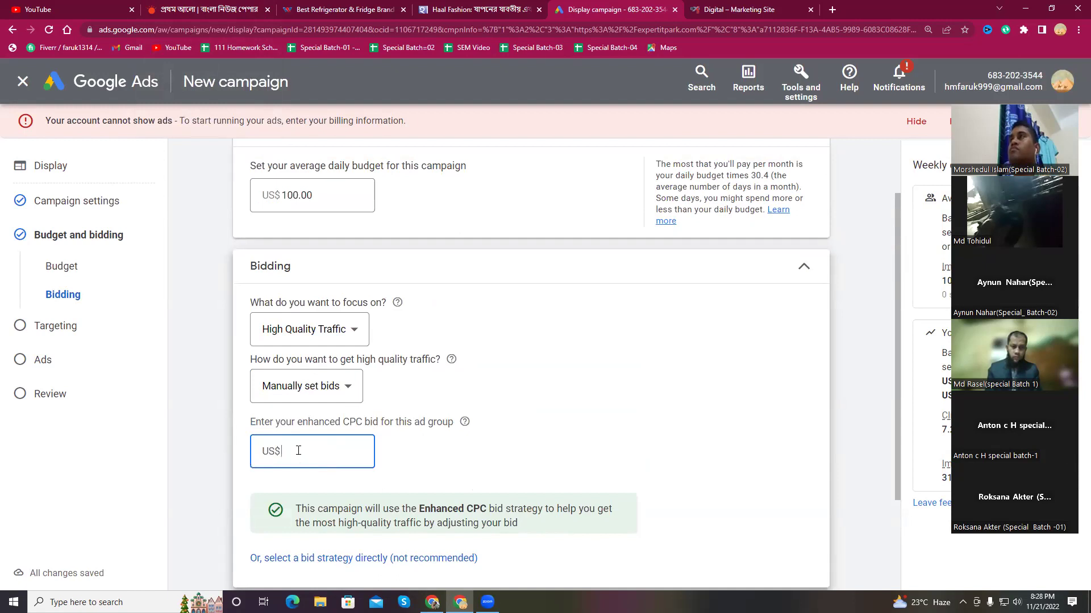
text(.30)
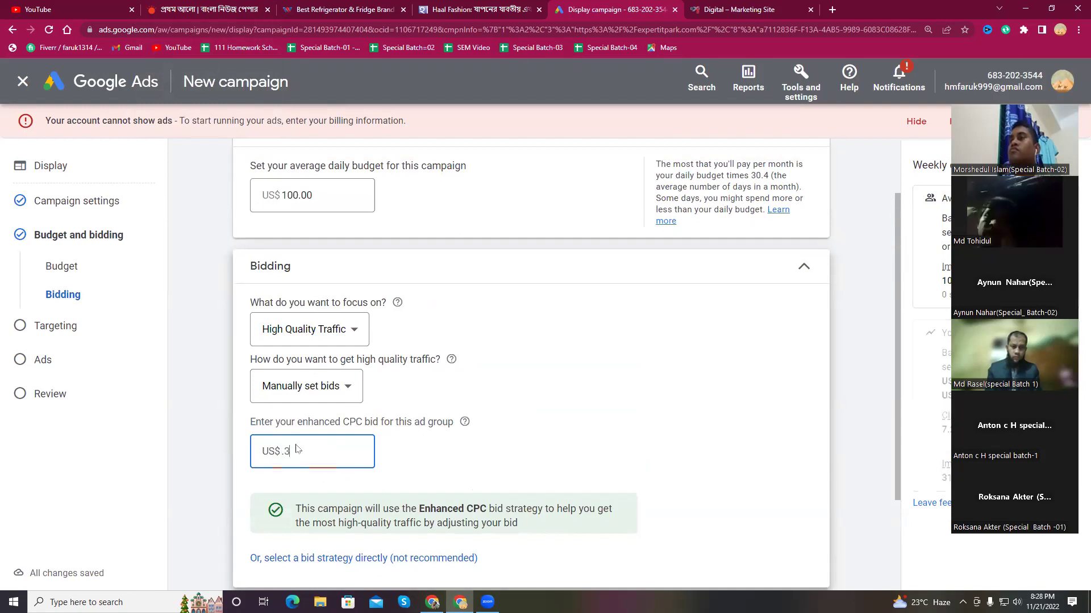
click(461, 453)
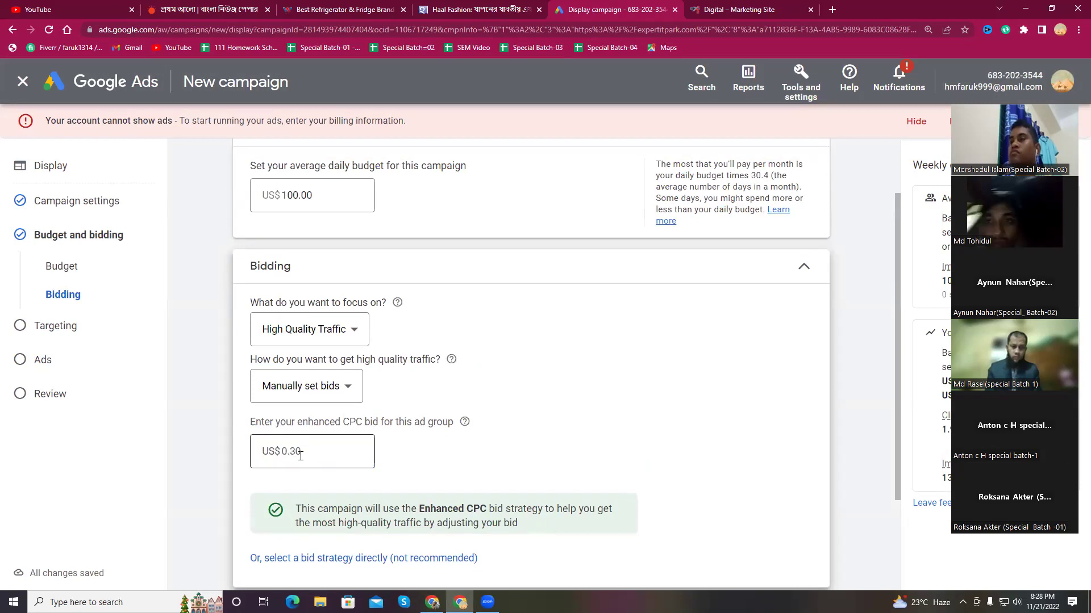
drag(303, 454, 278, 465)
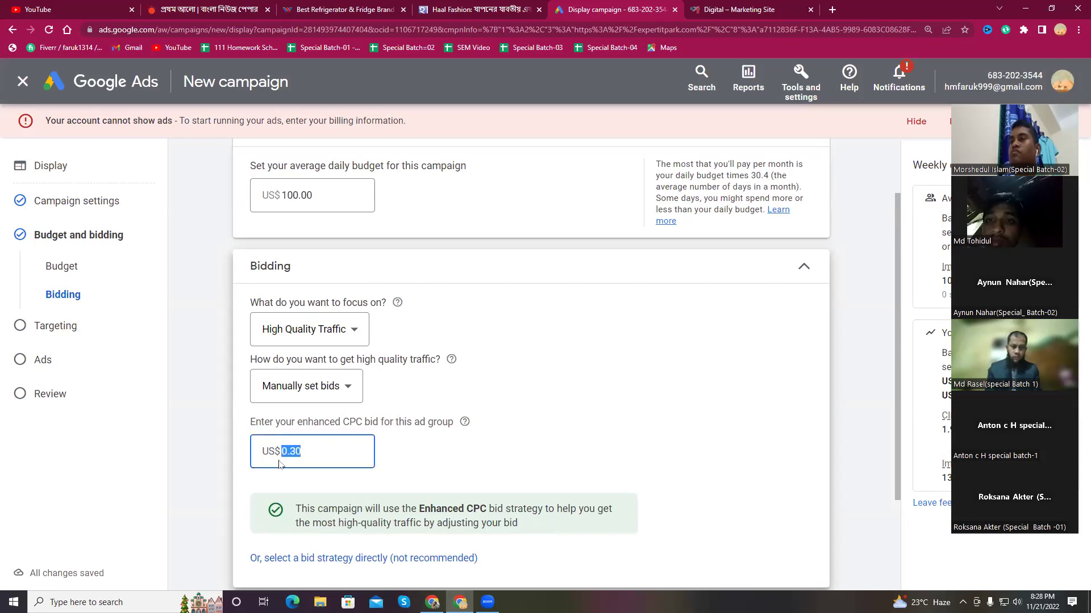
click(444, 457)
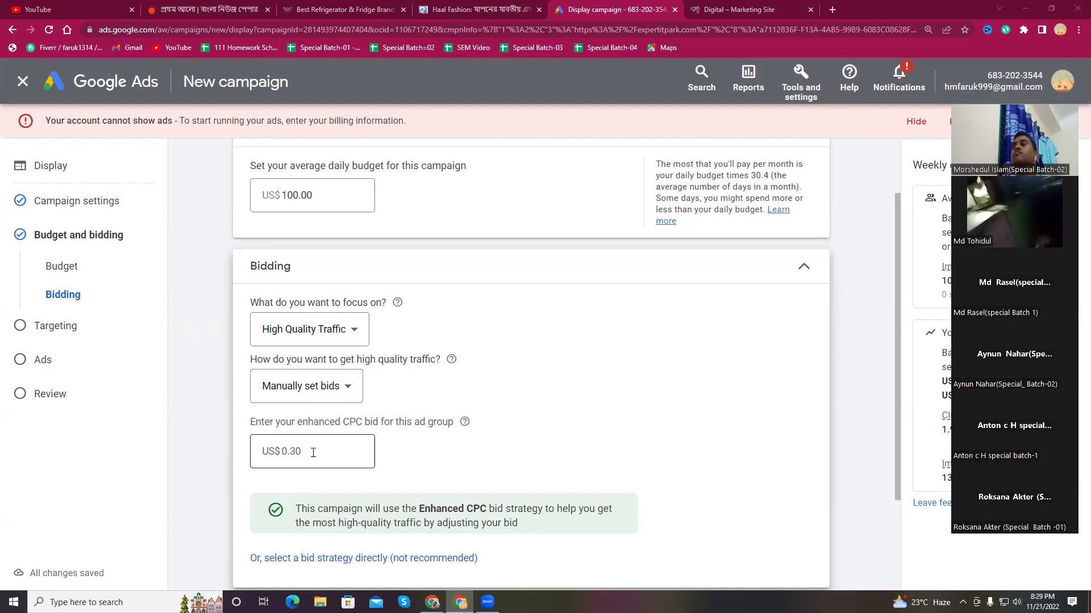
Replace the ad group's enhanced CPC bid with US$0.40
click(338, 441)
key(BackSpace)
key(BackSpace)
key(BackSpace)
key(BackSpace)
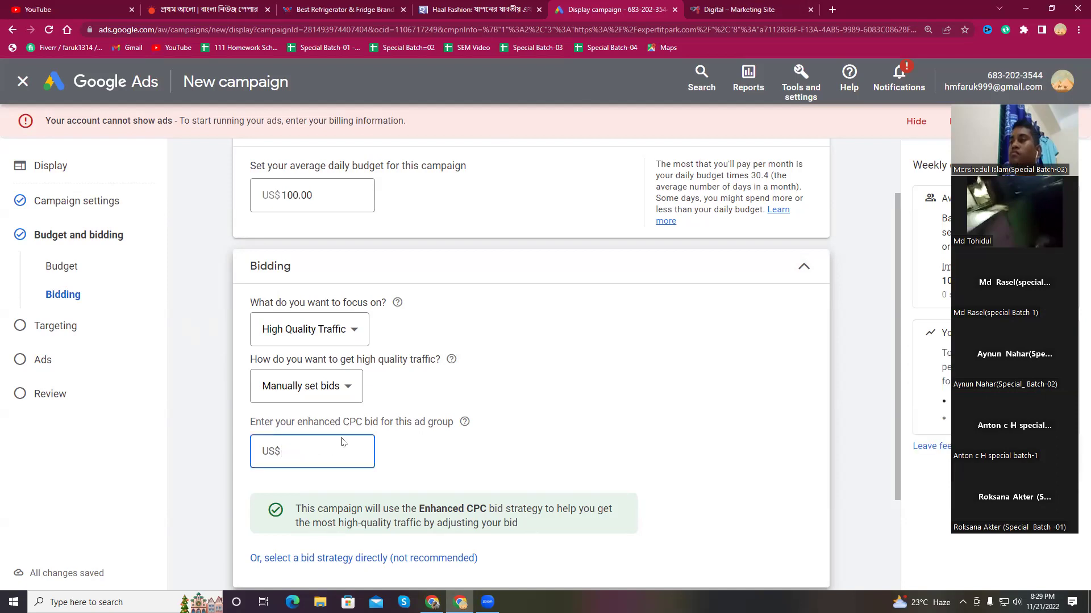
text(.40)
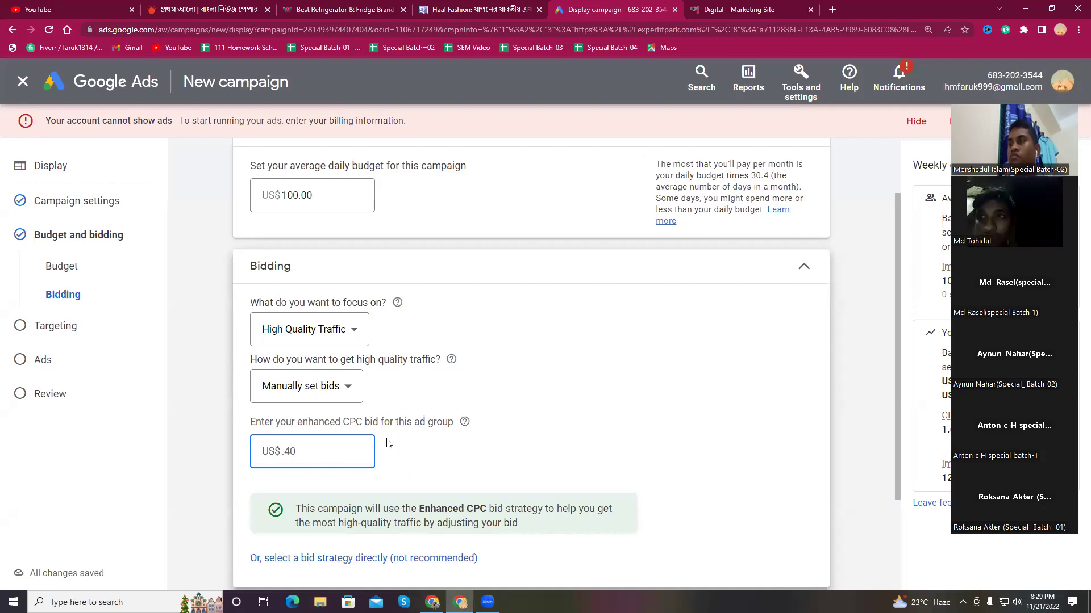
click(398, 460)
Switch to selecting a bid strategy directly and choose Maximise clicks
scroll(406, 460, down, 3)
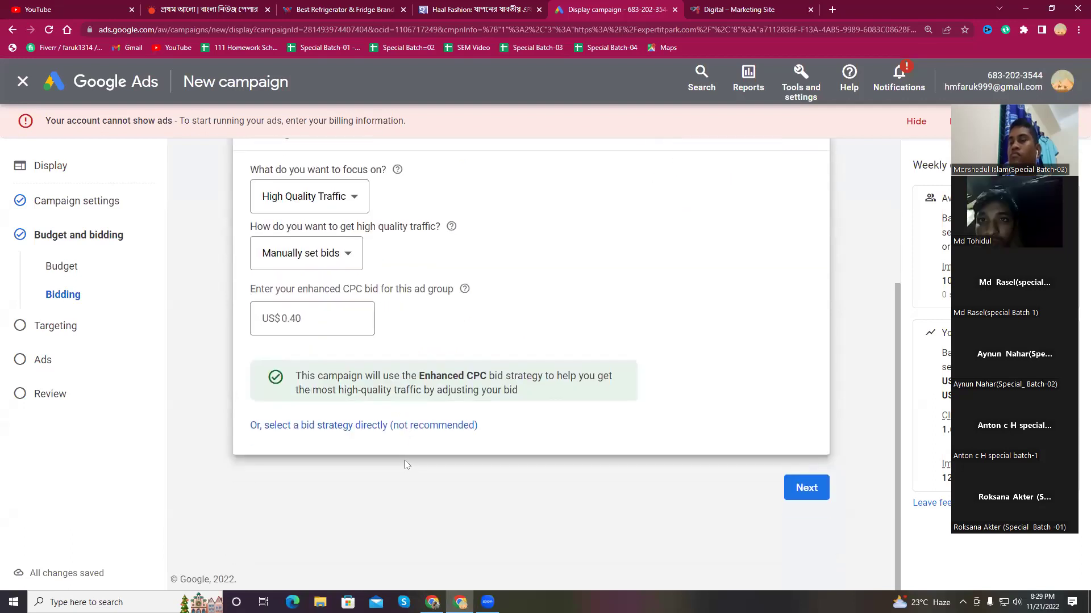
click(330, 426)
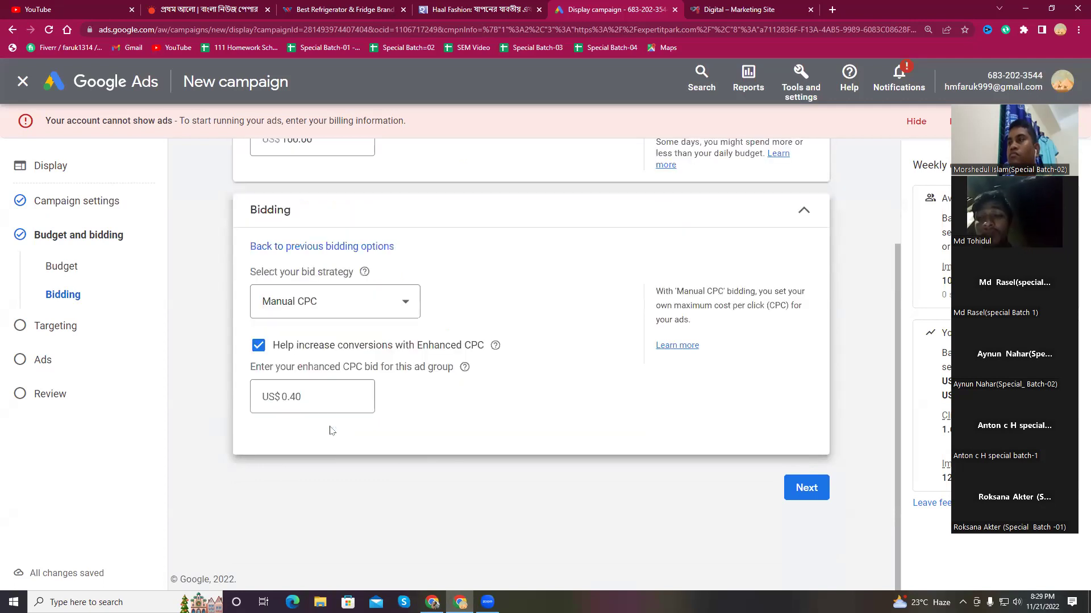
click(355, 307)
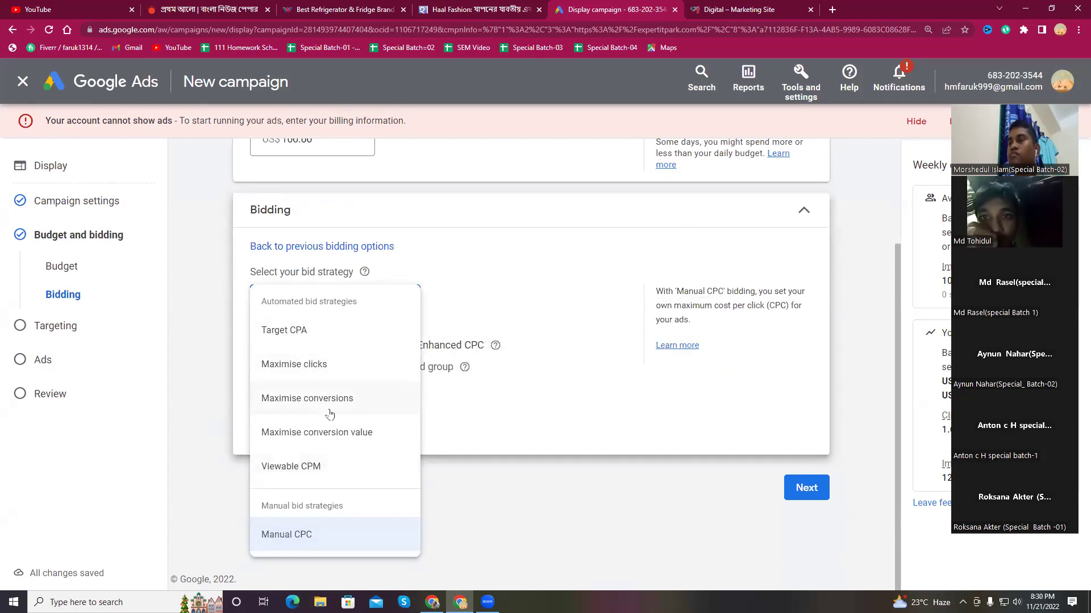
click(311, 371)
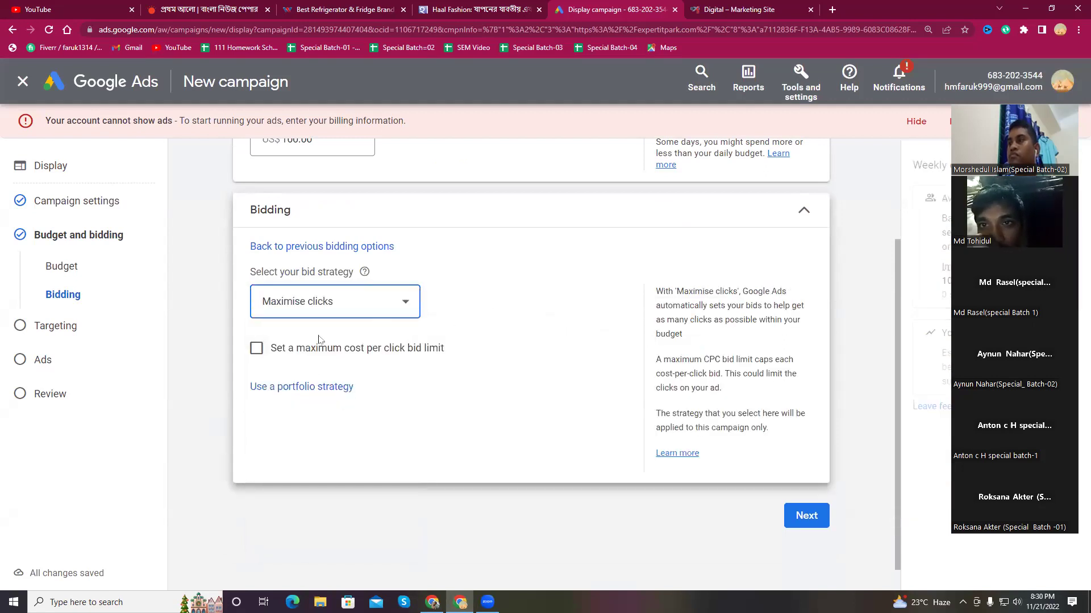
Set a maximum CPC bid limit of US$0.40 for Maximise clicks, and review the available bid strategies without changing the selection
click(258, 357)
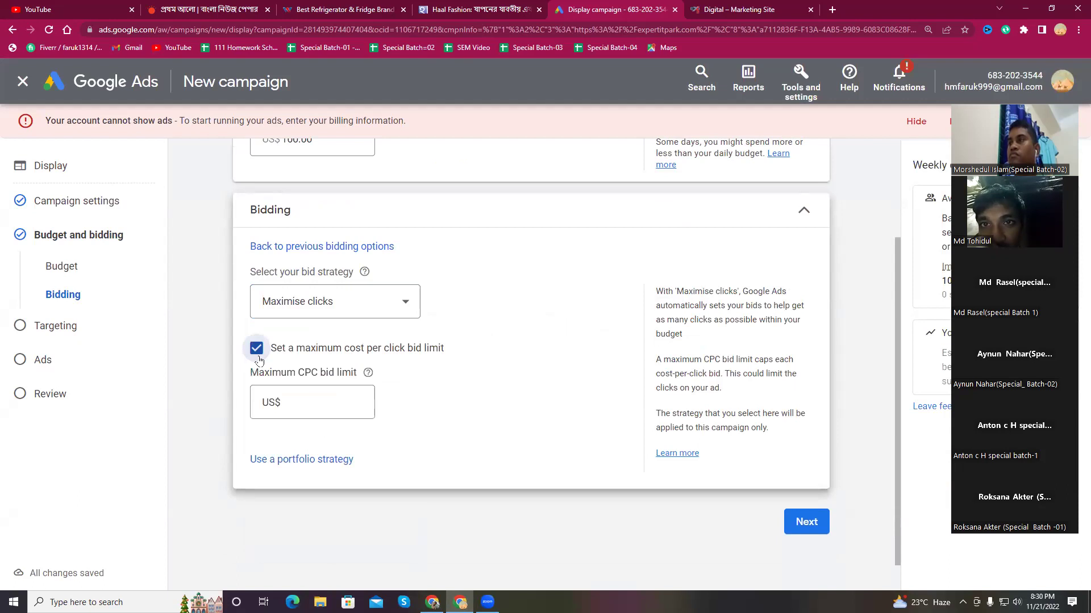
click(305, 405)
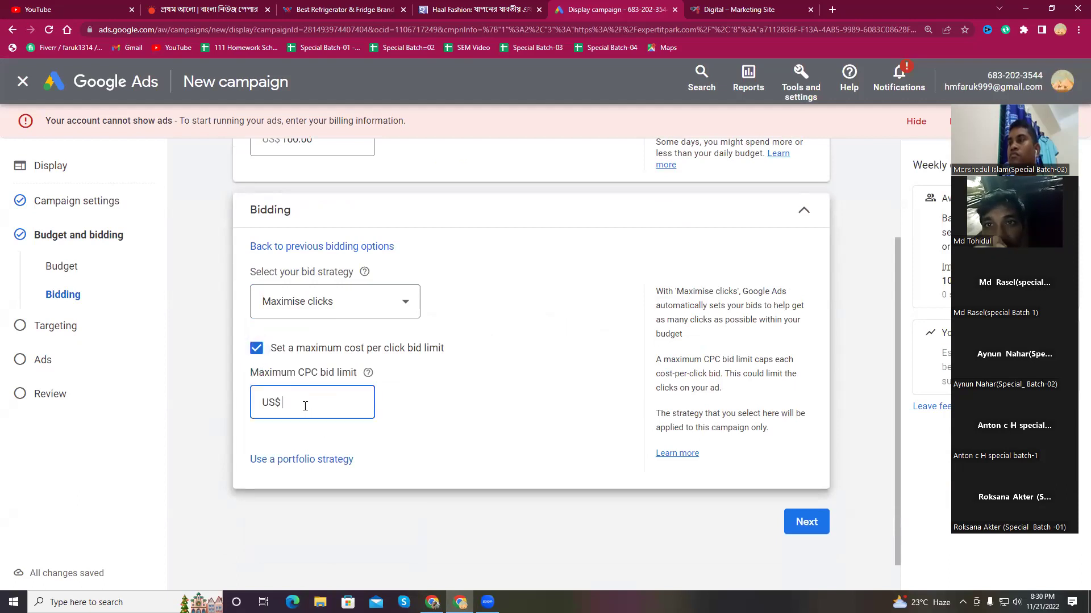
text(.)
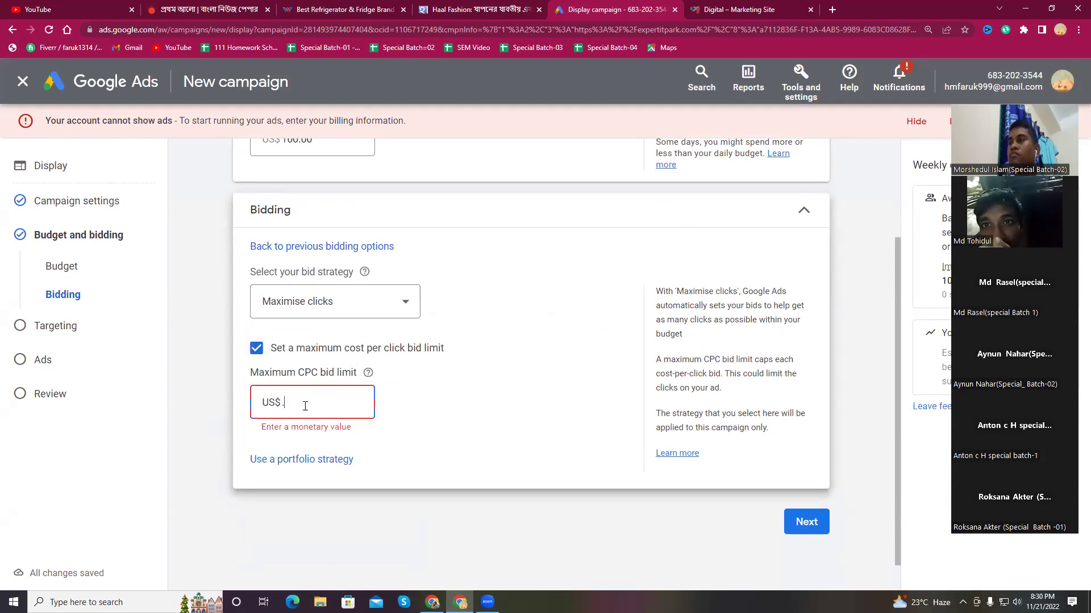
text(40)
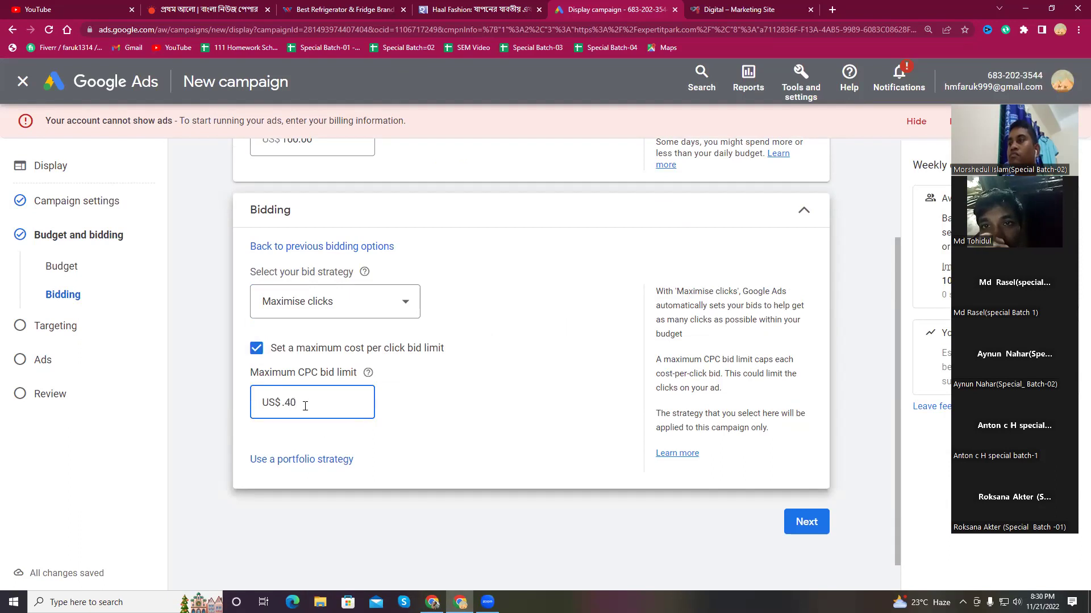
click(560, 406)
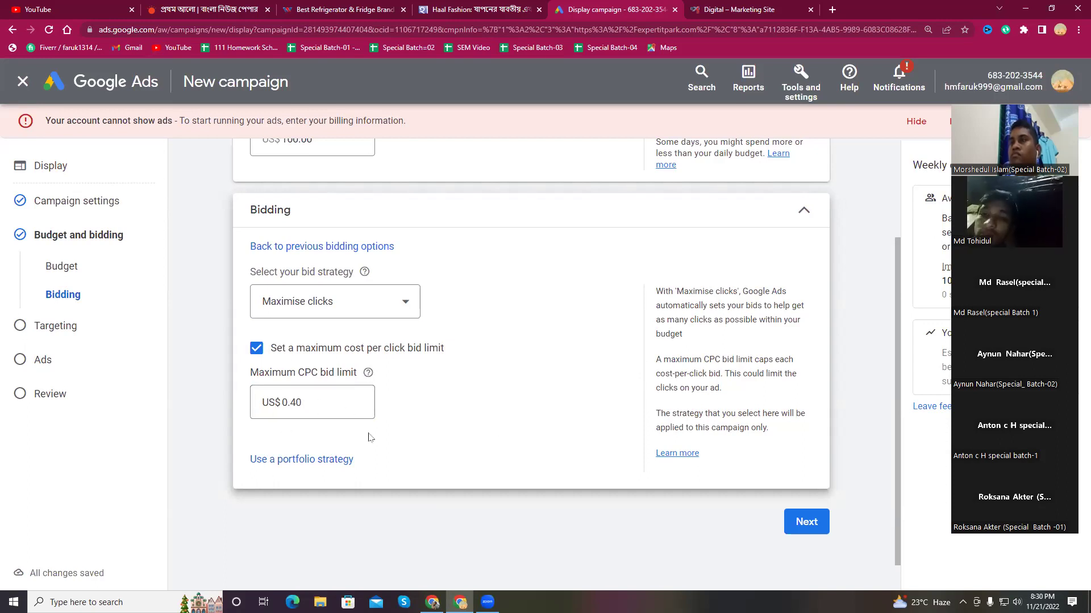
click(340, 304)
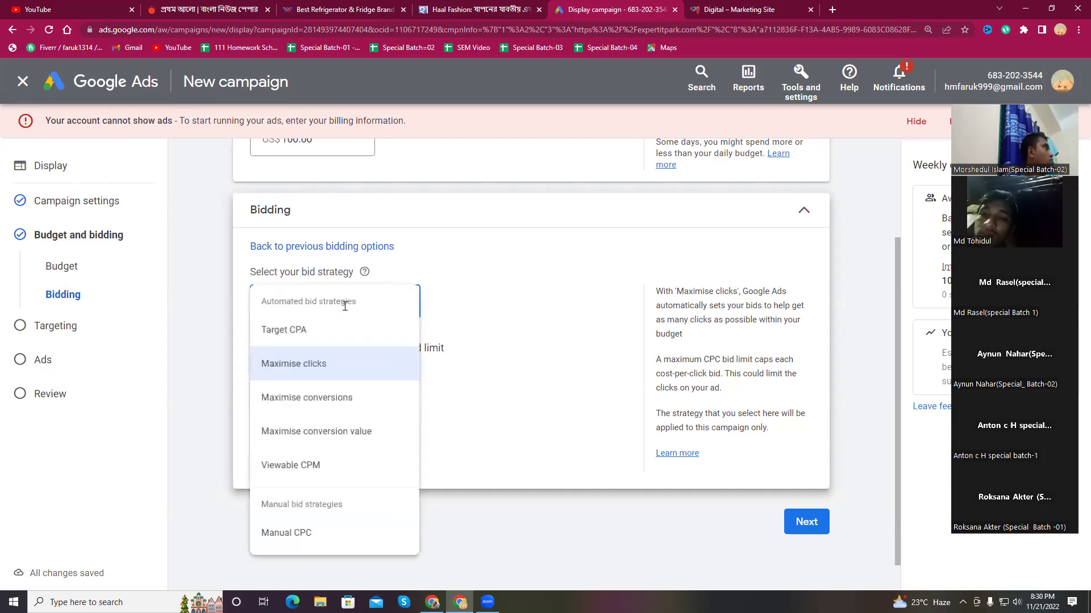
click(489, 341)
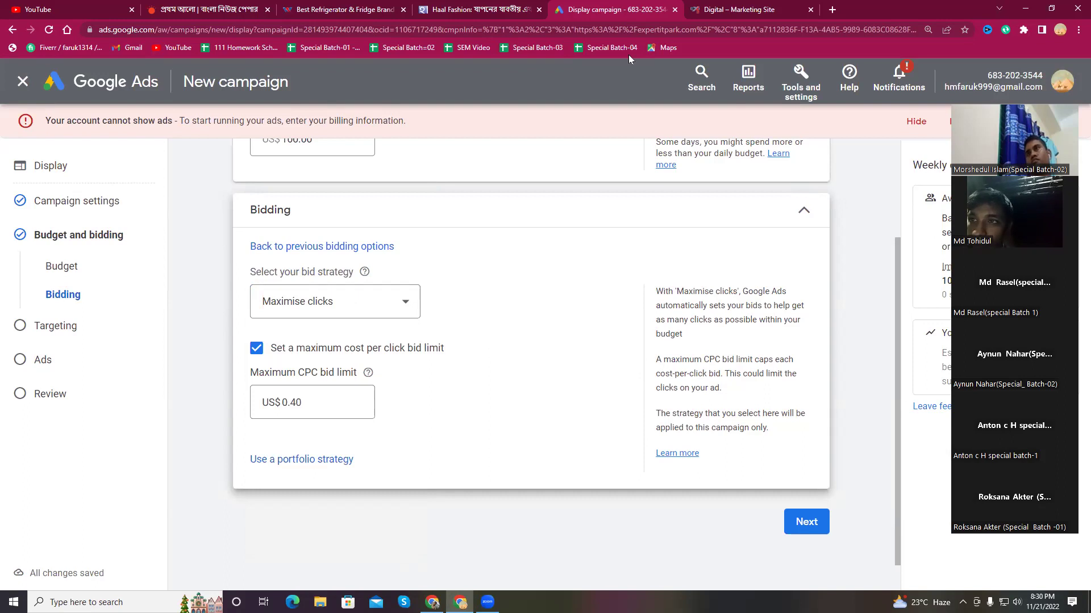
Go through the Walton Refrigerator & Freezer landing page down to the Beverage Cooler section and back to its banner
click(345, 10)
scroll(401, 414, down, 6)
scroll(401, 414, down, 7)
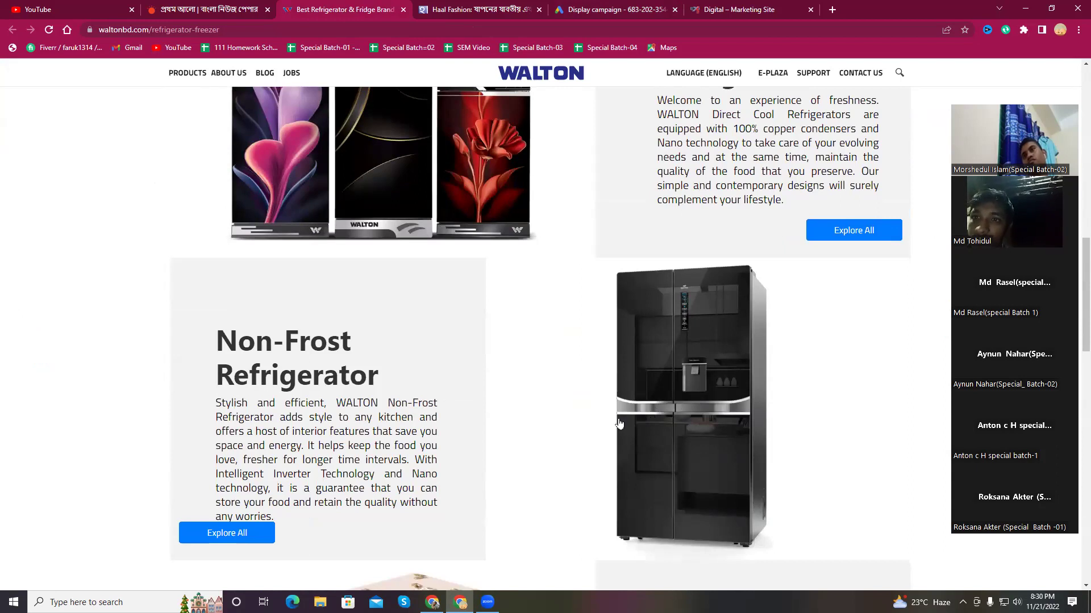
scroll(574, 417, down, 12)
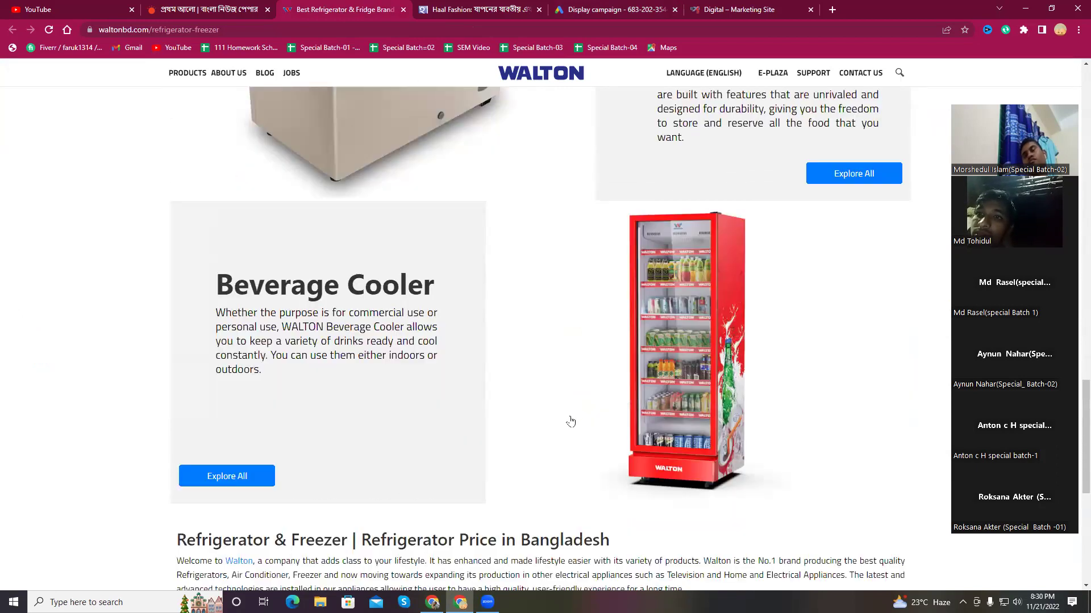
scroll(571, 421, up, 15)
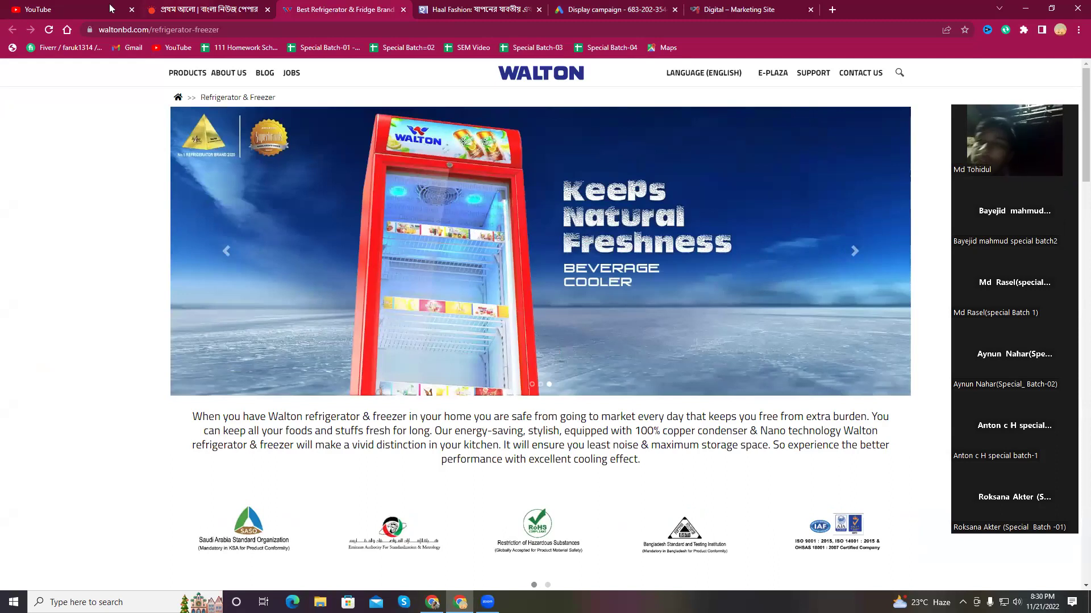
Close the Haal Fashion page and continue the campaign setup from bidding to the Targeting section
click(505, 7)
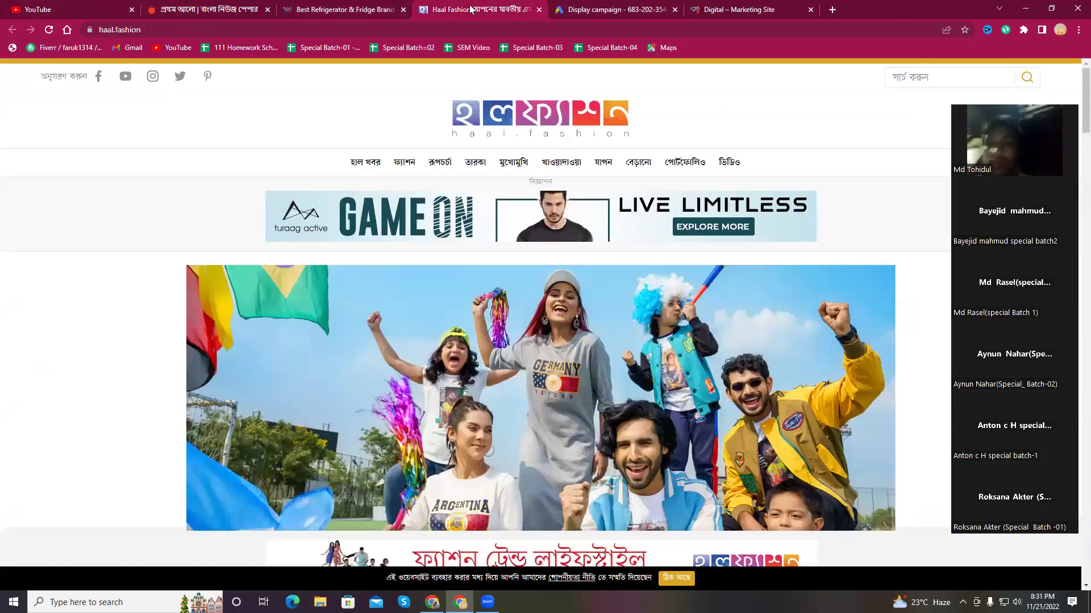
click(651, 10)
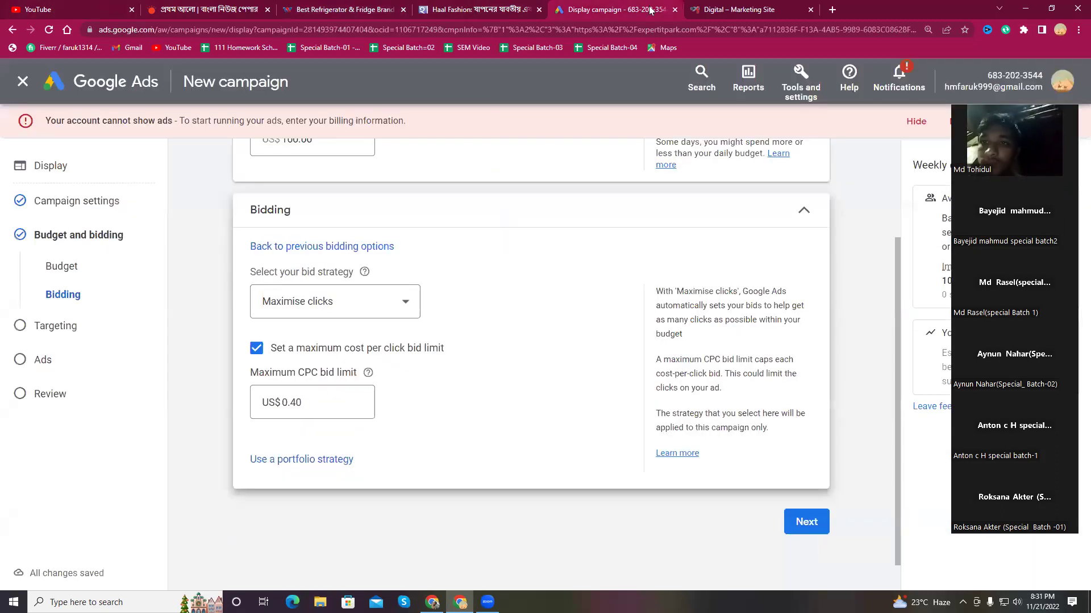
click(539, 9)
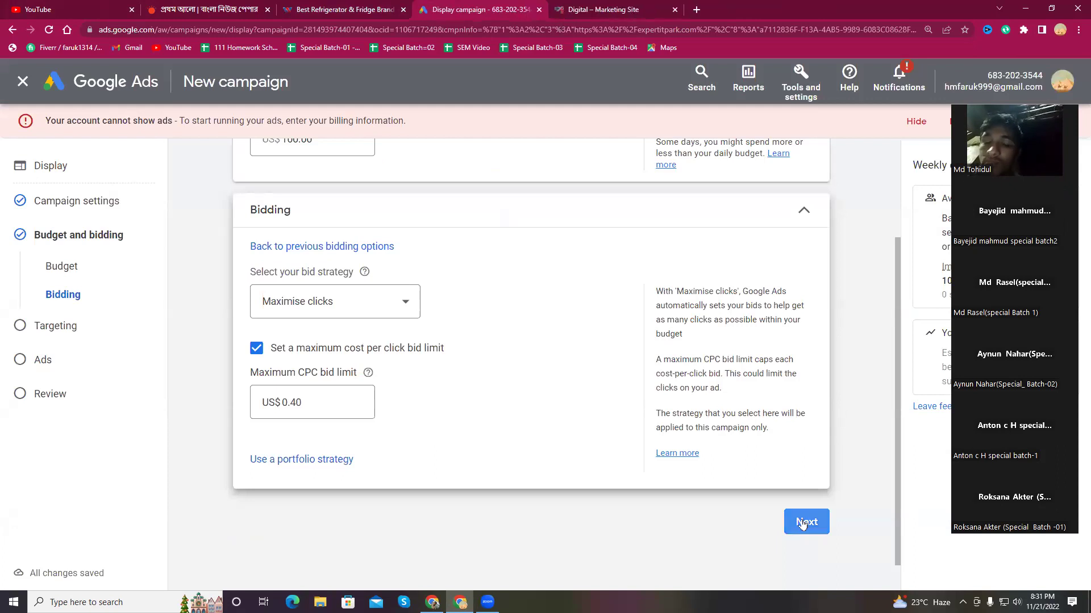
click(804, 522)
Capture the campaign steps list and outline Campaign settings, Budget and bidding, and Targeting with rectangles
key(Print)
drag(1, 91, 238, 510)
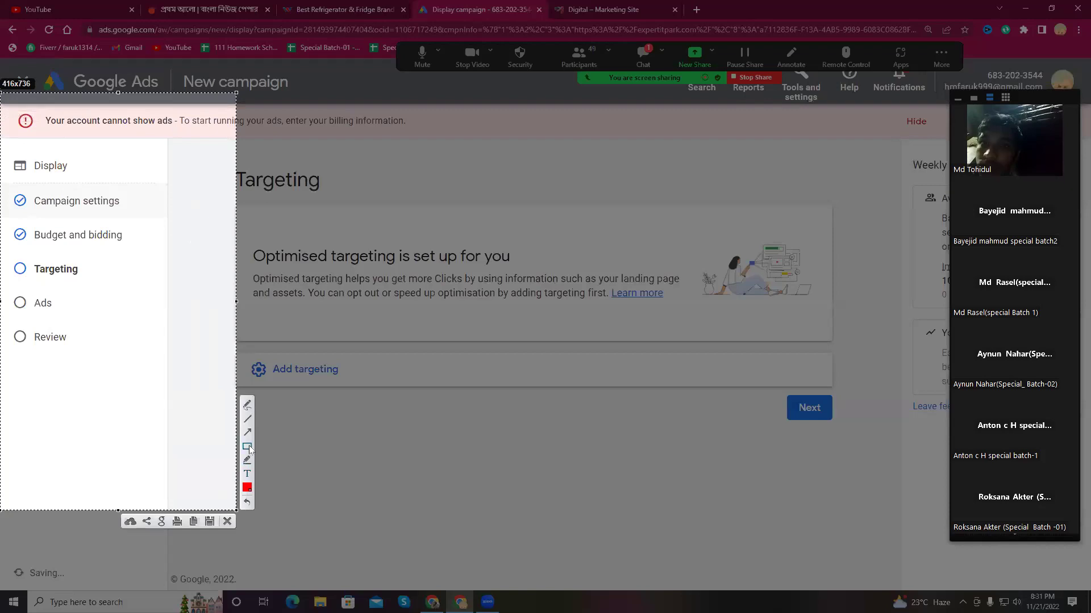
drag(2, 184, 151, 216)
drag(3, 219, 150, 252)
drag(2, 257, 114, 288)
drag(3, 184, 36, 214)
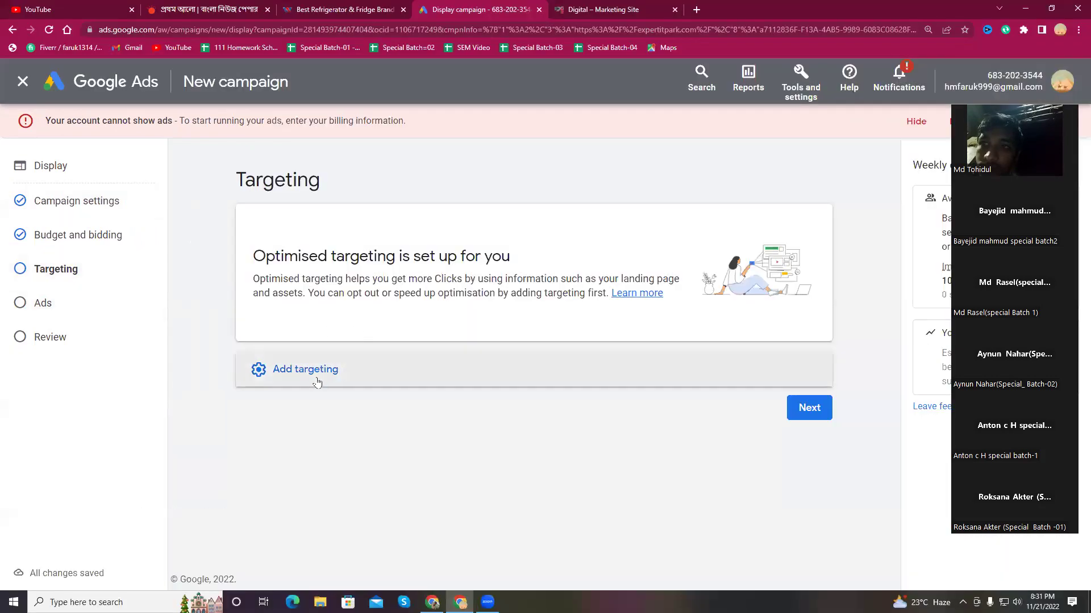
Add Audience Segments as a targeting type and open its targeted segments for editing, with a brief look at the Prothom Alo page
drag(312, 377, 316, 379)
scroll(332, 330, down, 2)
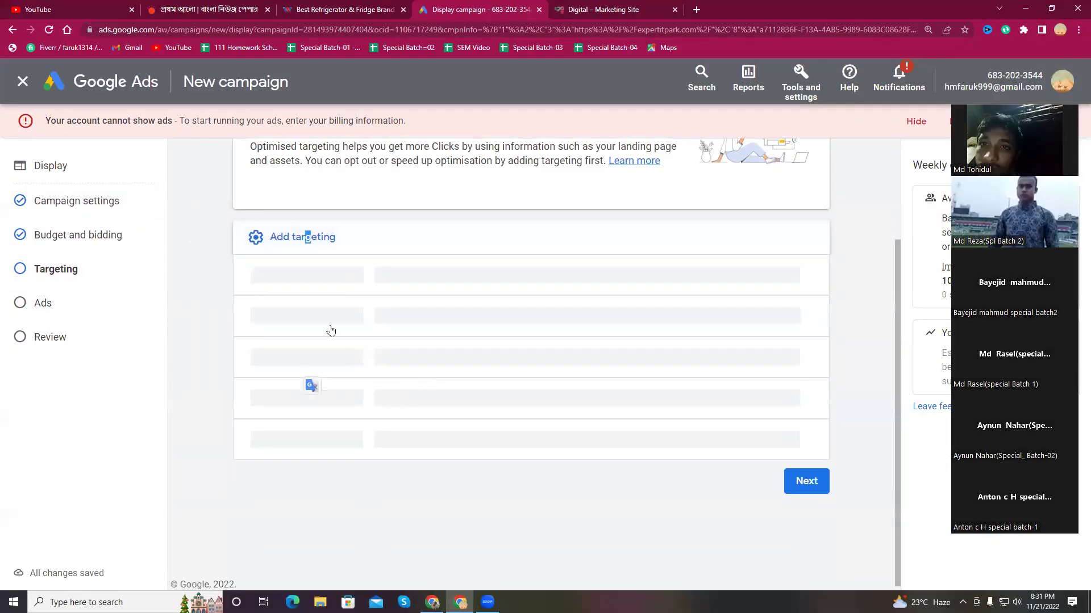
click(307, 264)
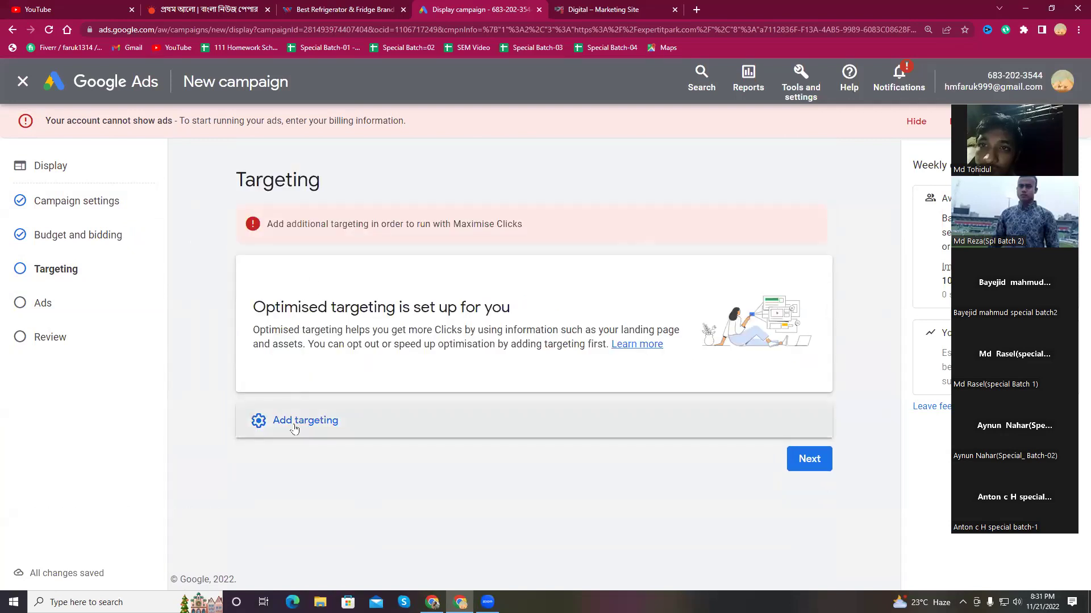
click(311, 419)
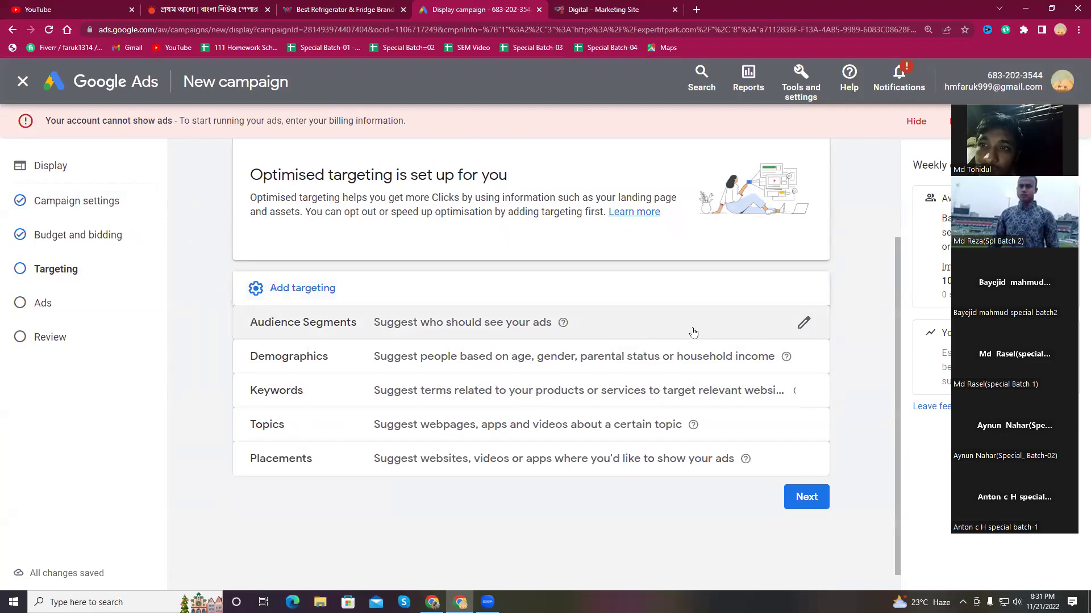
click(801, 325)
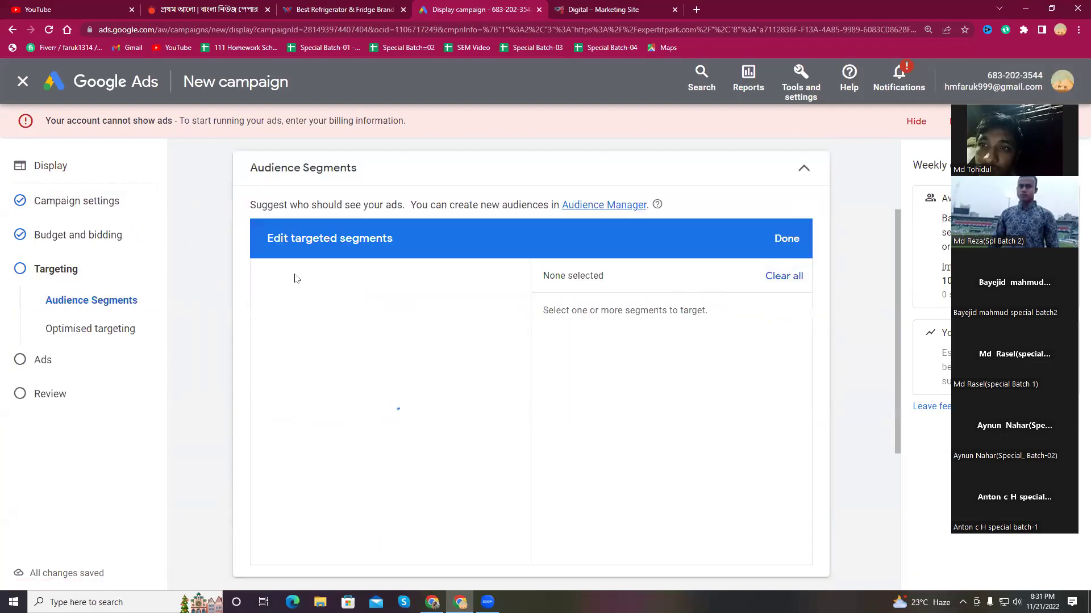
click(784, 238)
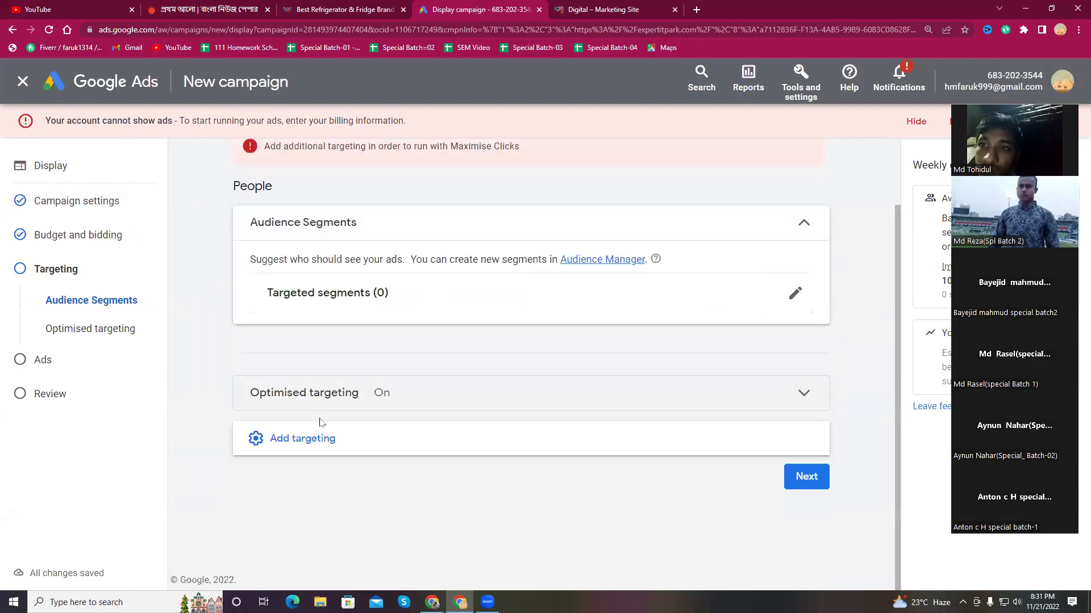
click(795, 294)
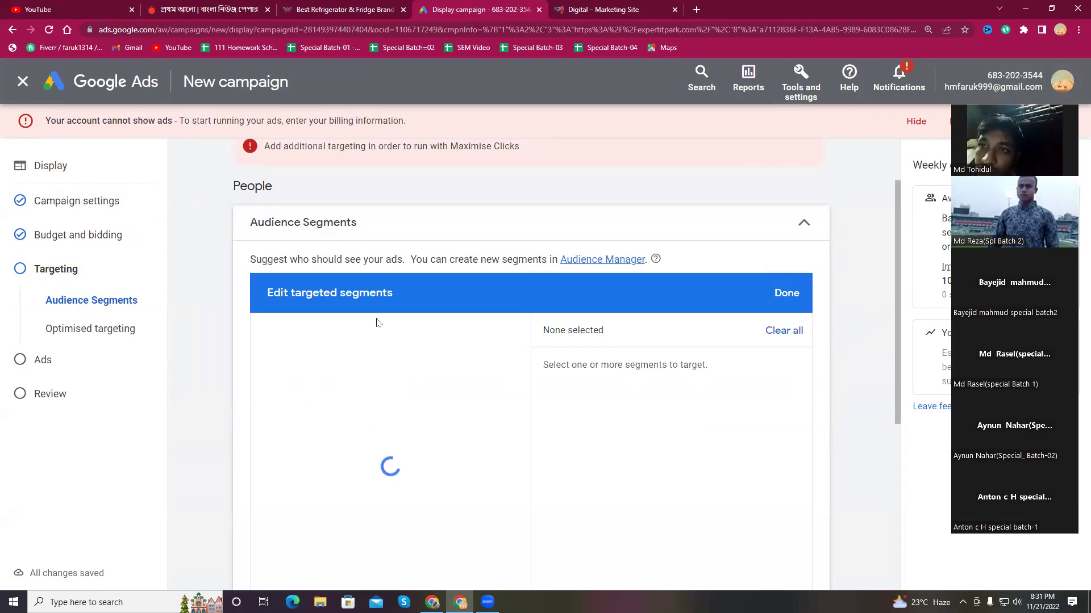
click(215, 5)
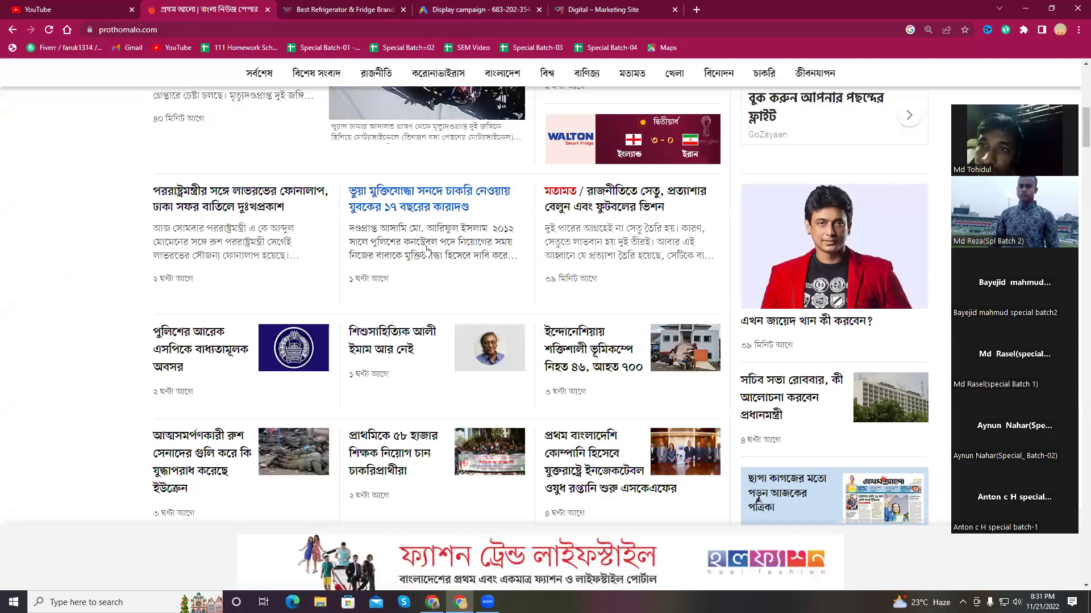
click(502, 8)
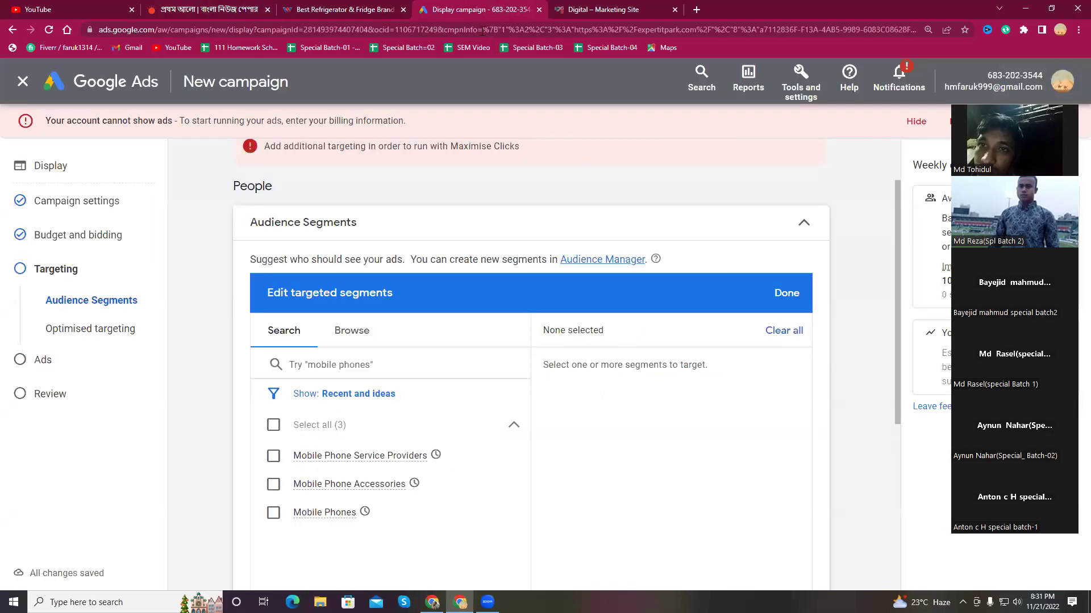
Search the audience segments for "digital marketing" and clear the search
click(313, 369)
click(191, 386)
click(312, 364)
text(d)
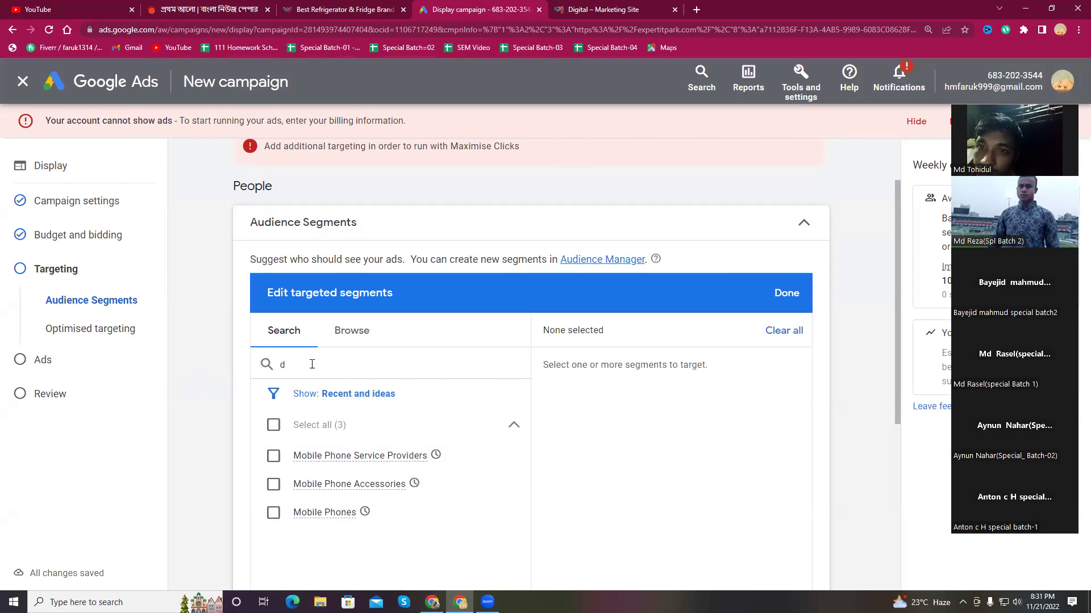
text(igital )
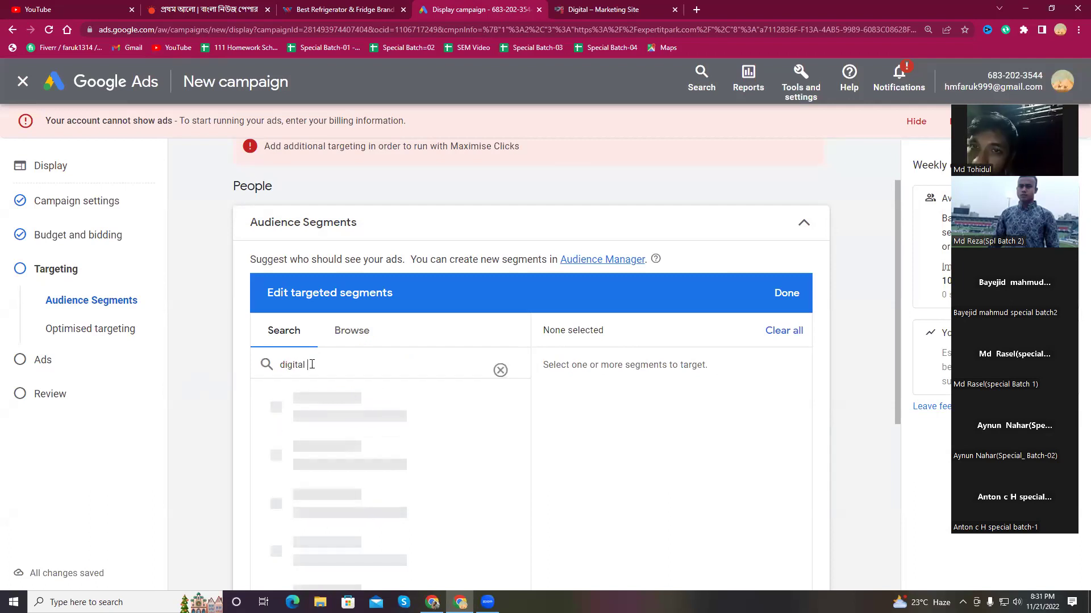
text(marketing)
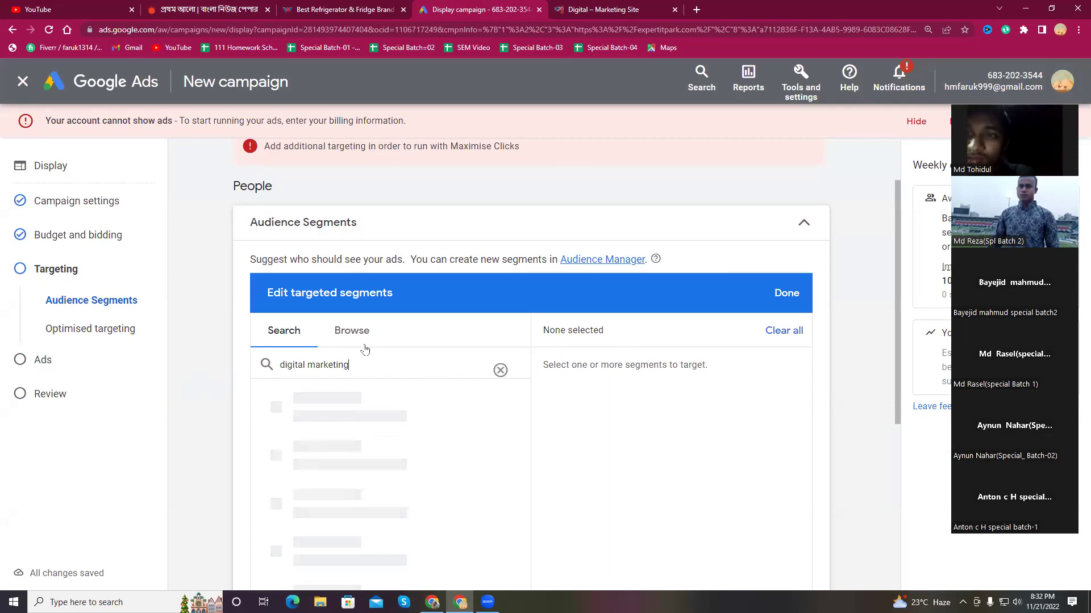
scroll(349, 364, down, 2)
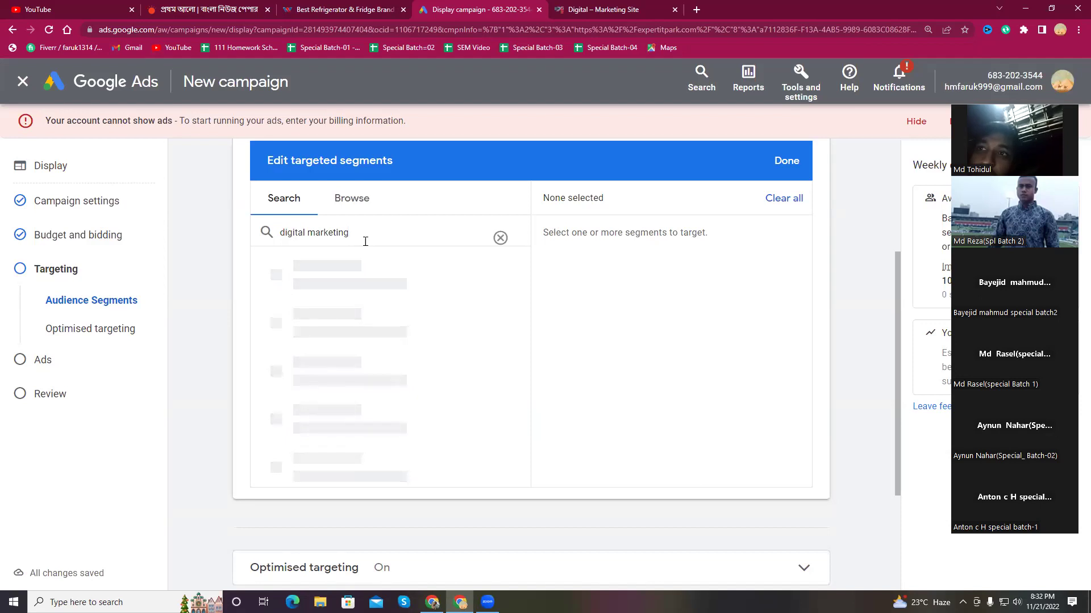
click(501, 238)
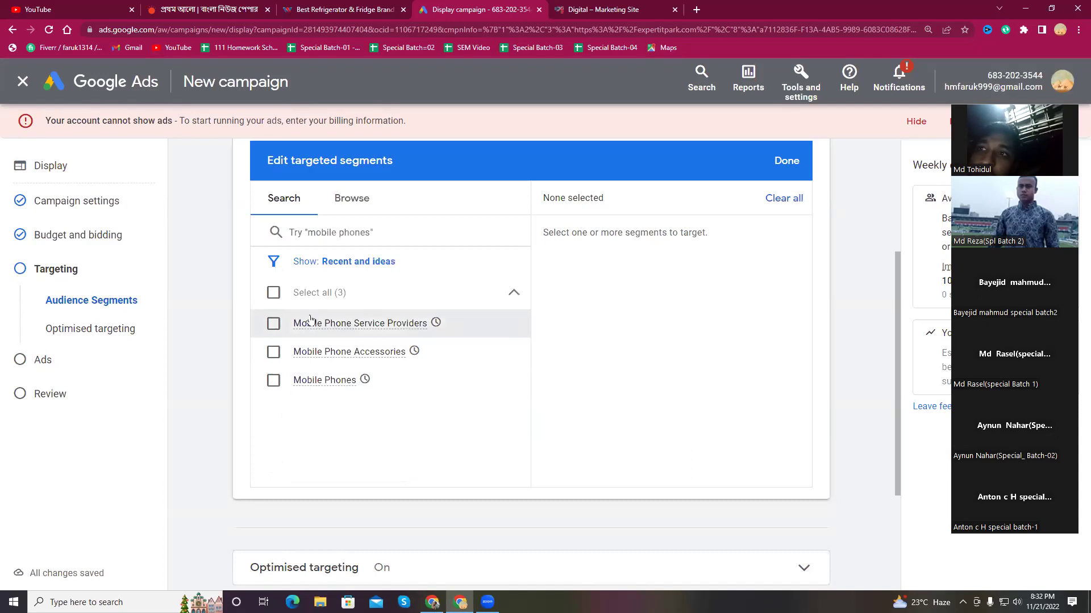
Collapse the suggested segments, look over the browsable segment categories, and return to the segment search
click(507, 289)
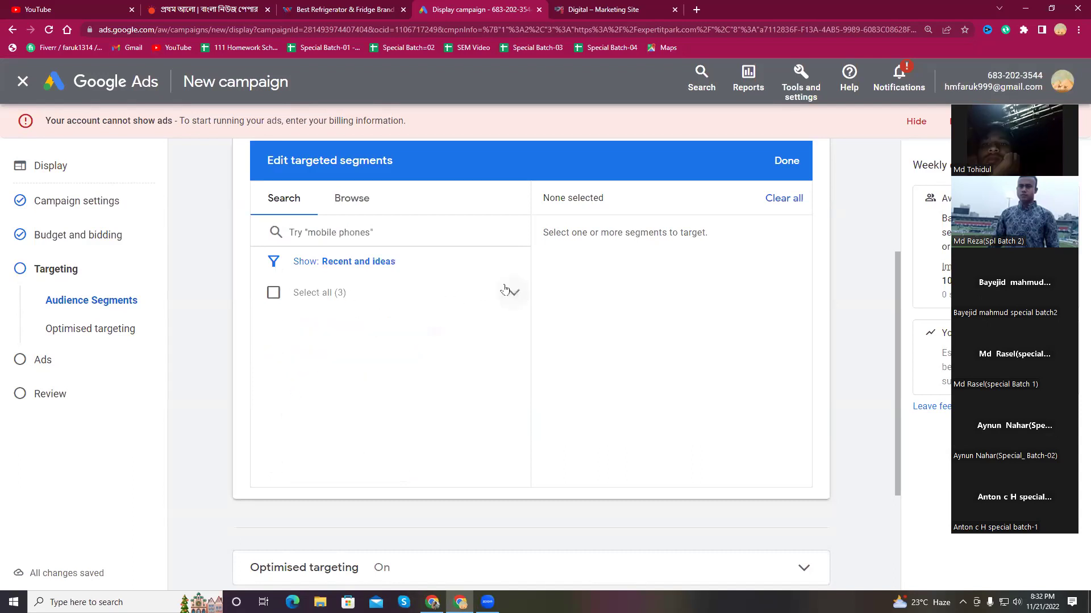
click(317, 234)
click(365, 194)
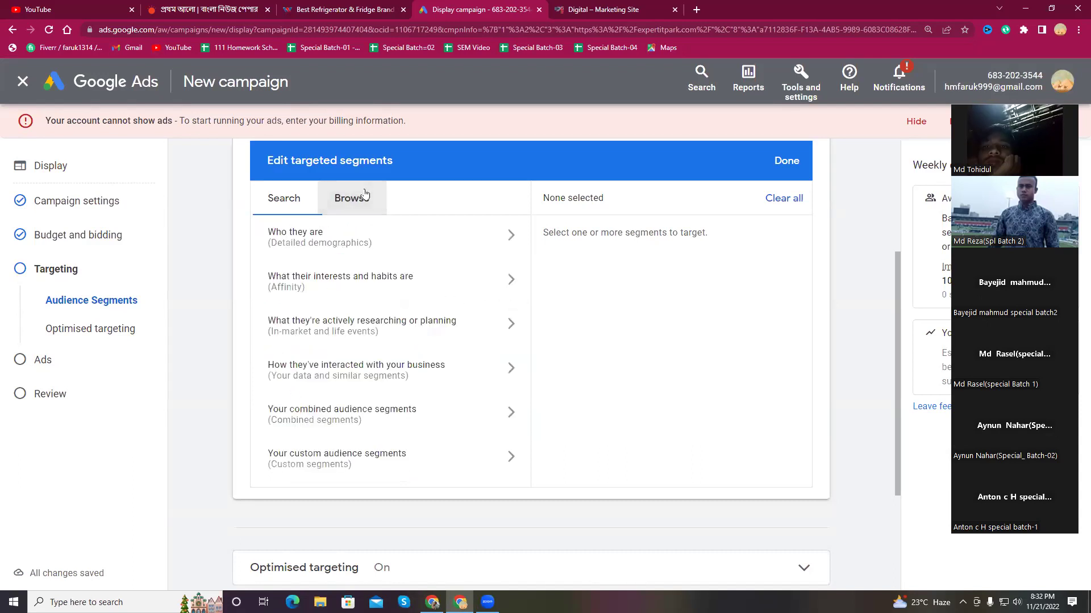
scroll(385, 369, down, 3)
scroll(386, 369, up, 6)
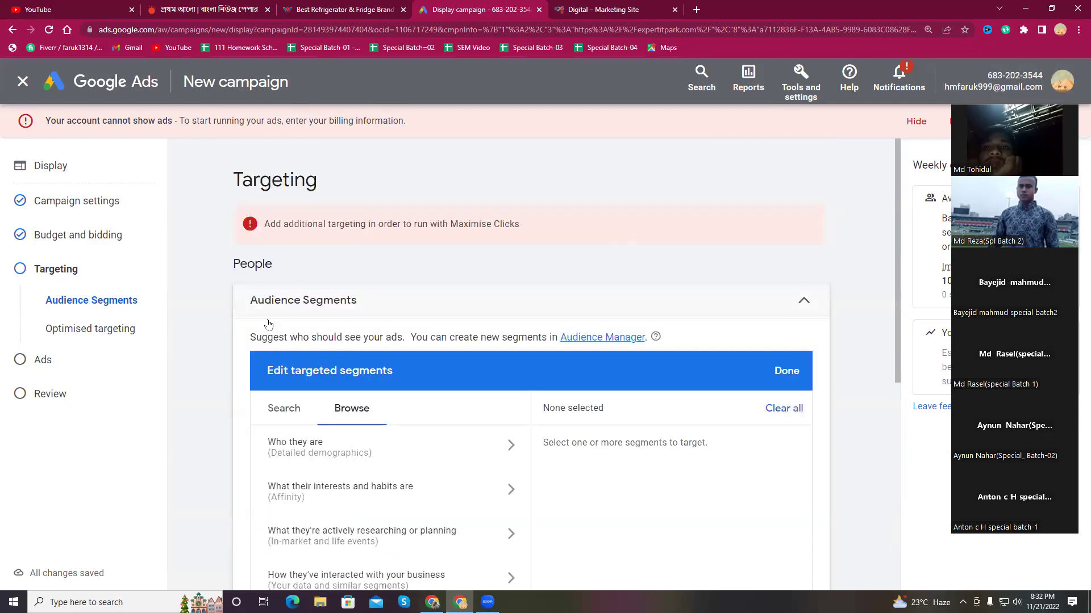
click(320, 409)
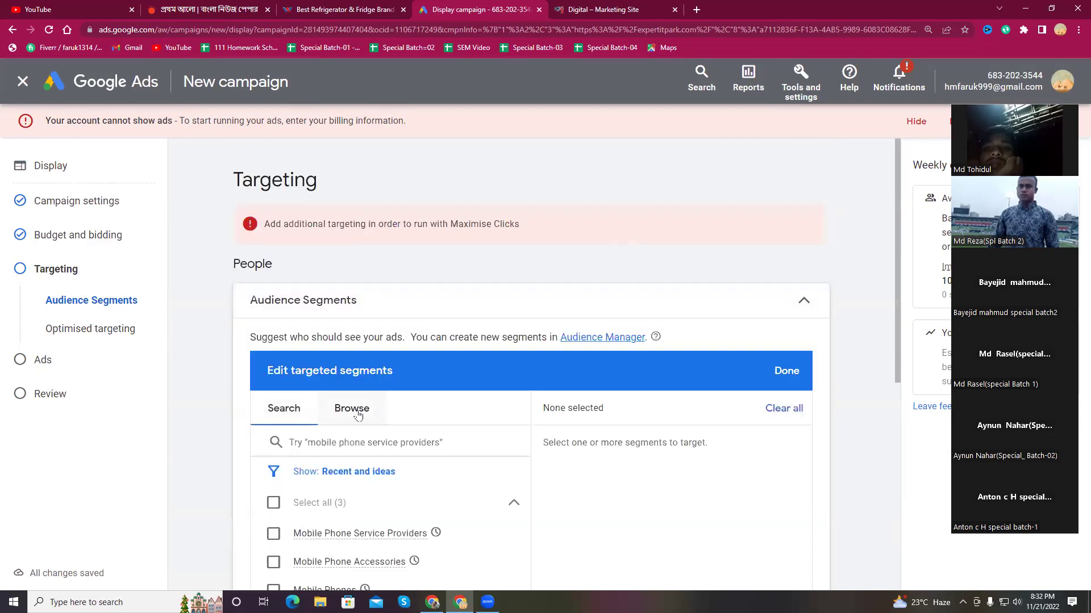
click(319, 444)
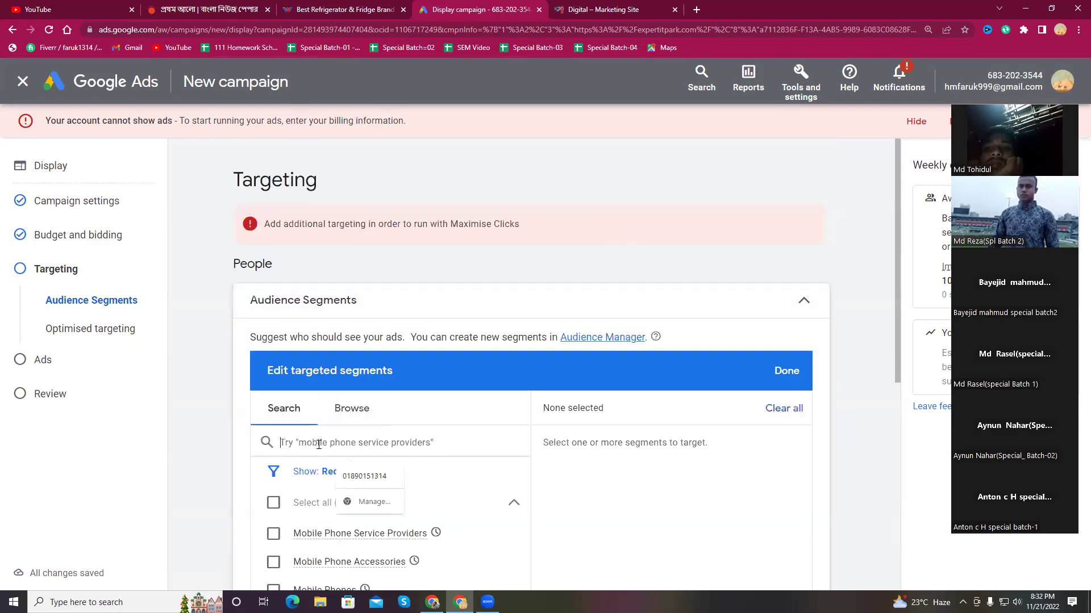
click(206, 441)
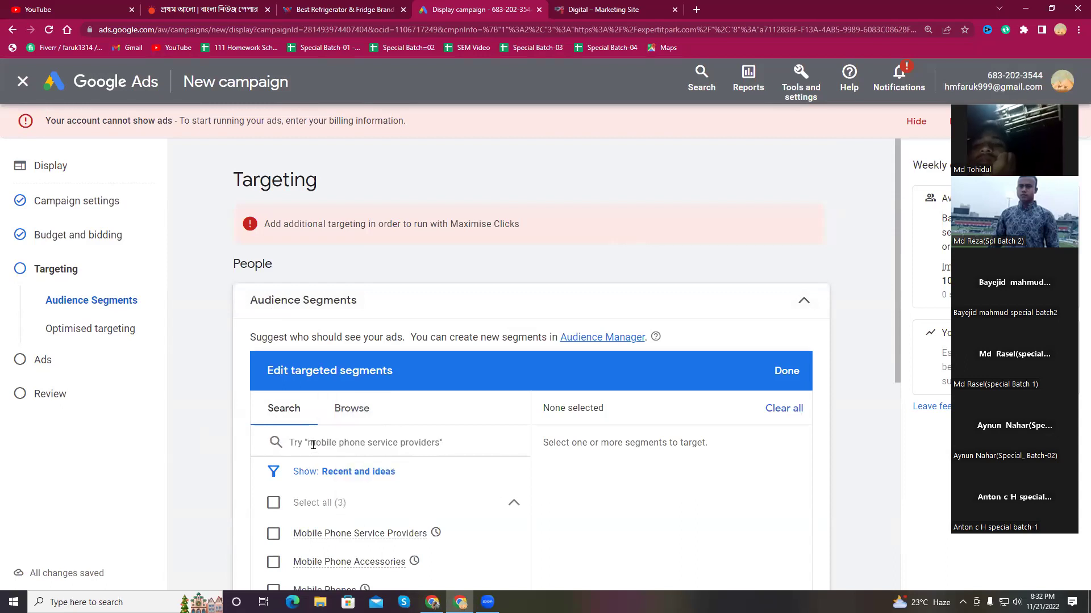
Search the audience segments for "fashoin", clear the search, and finish editing without selecting a segment
click(313, 444)
text(fa)
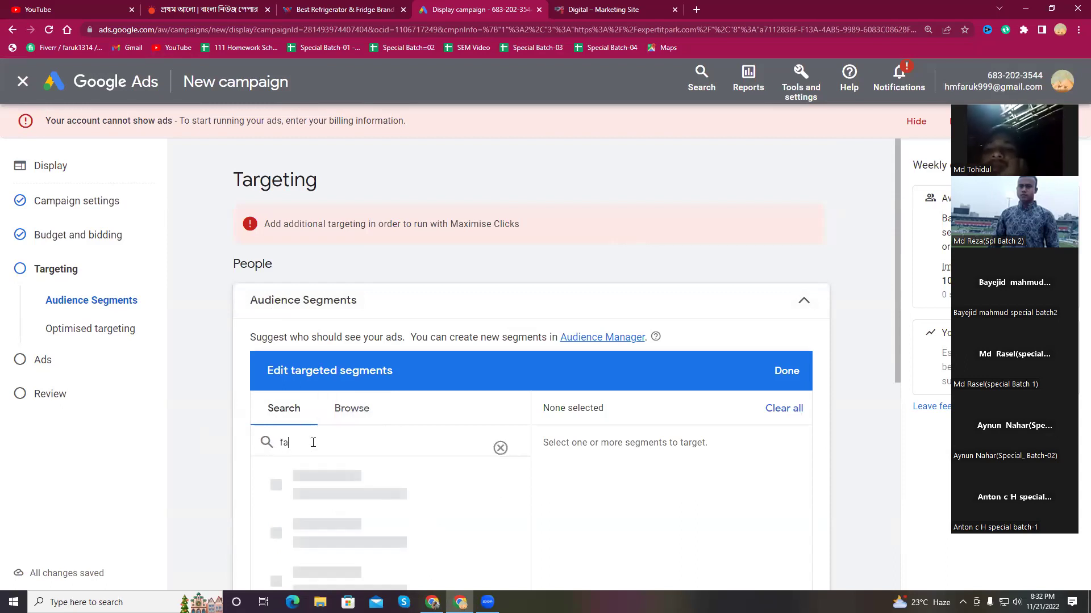
text(sho)
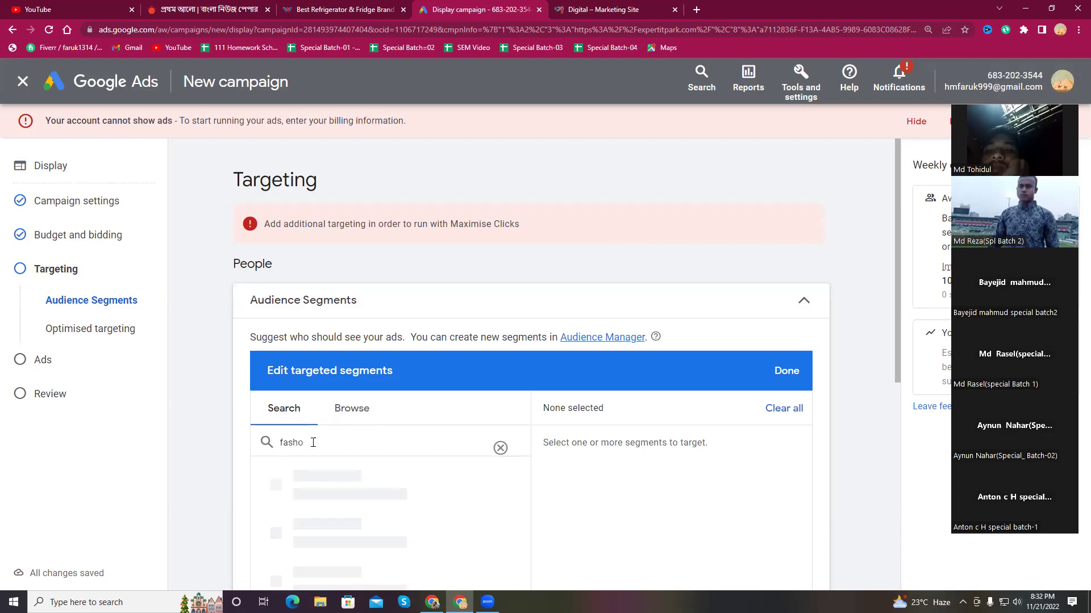
text(onin)
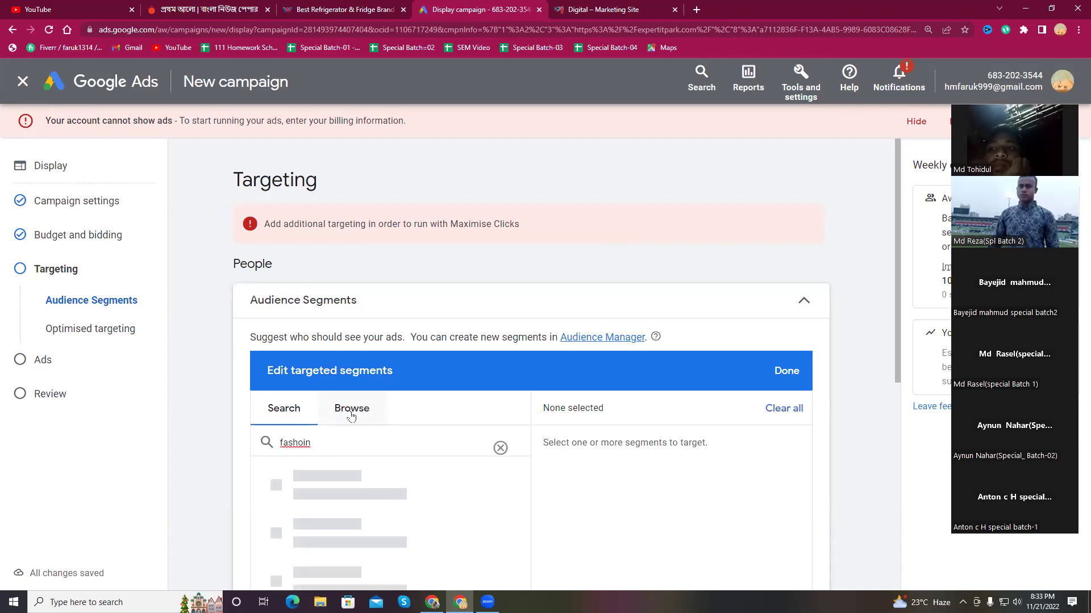
scroll(362, 421, down, 2)
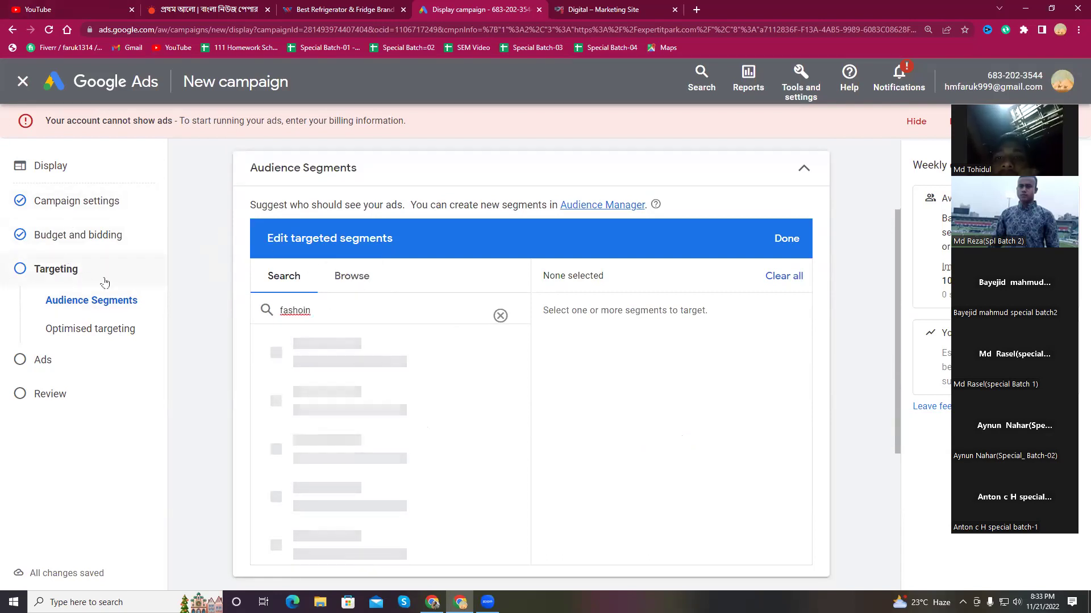
click(500, 315)
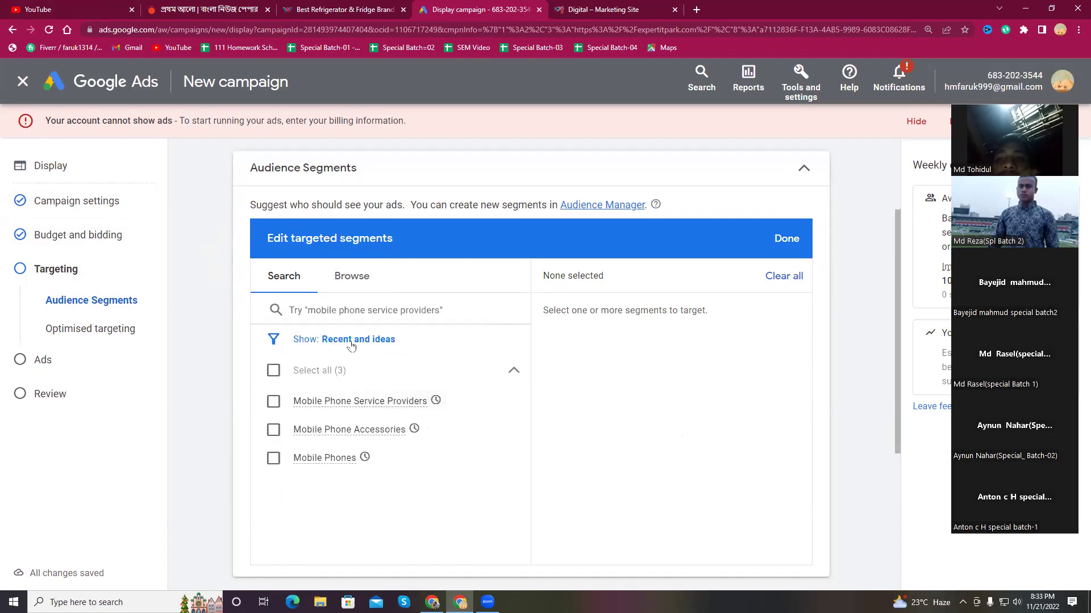
click(514, 372)
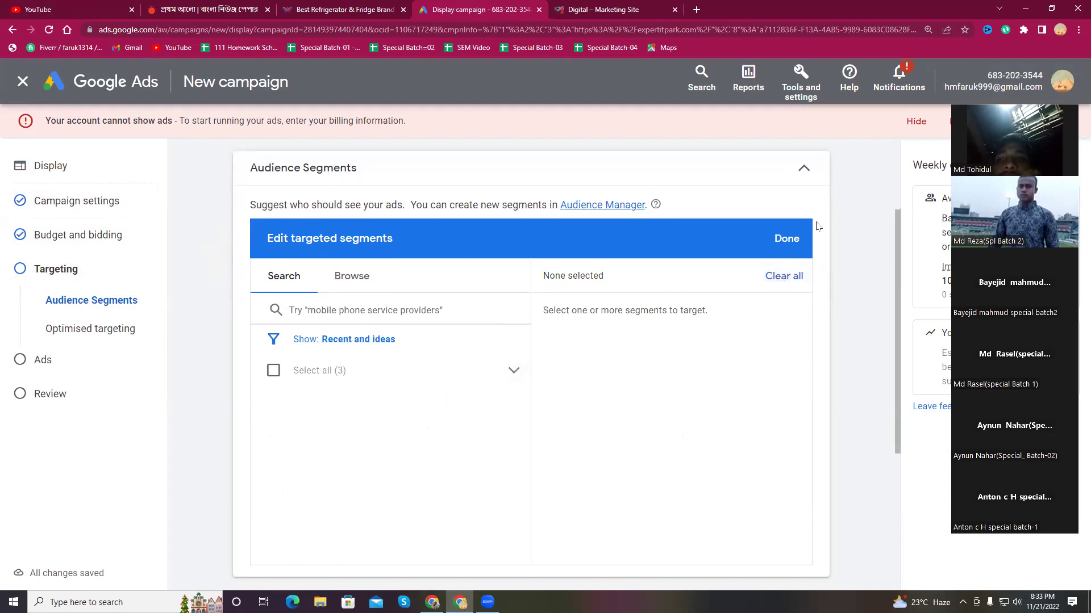
click(786, 240)
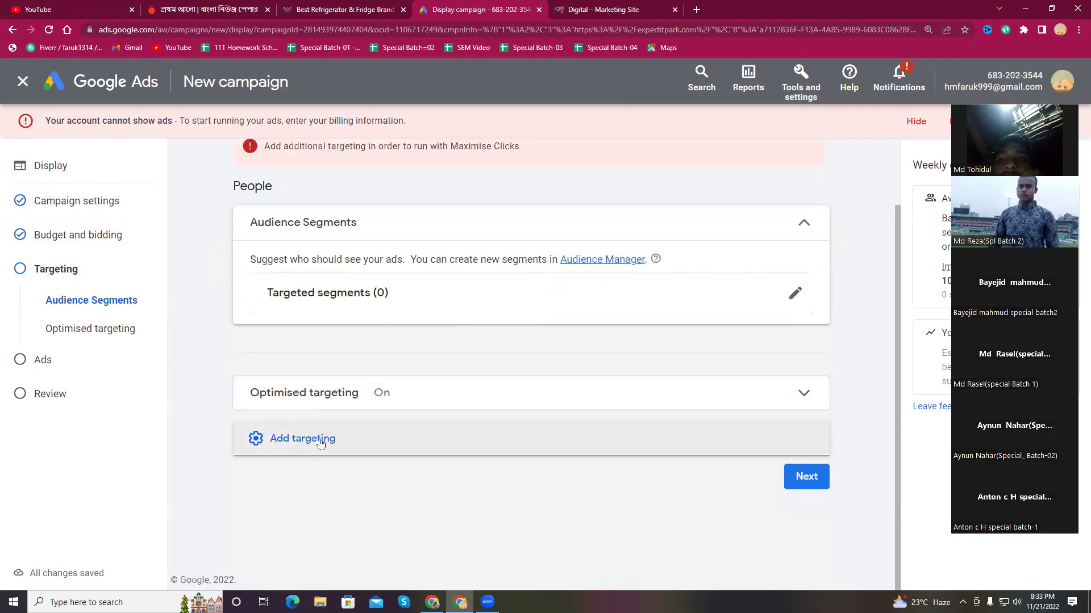
Show the additional targeting types and expand the Optimised targeting section to review its description
click(380, 447)
scroll(523, 443, down, 3)
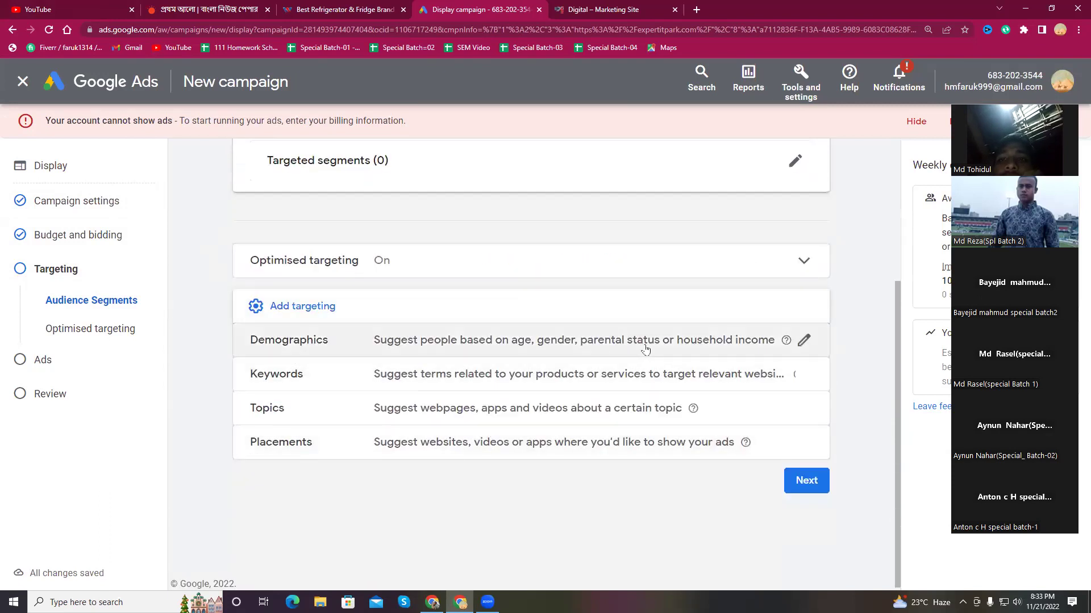
click(802, 262)
scroll(748, 212, up, 3)
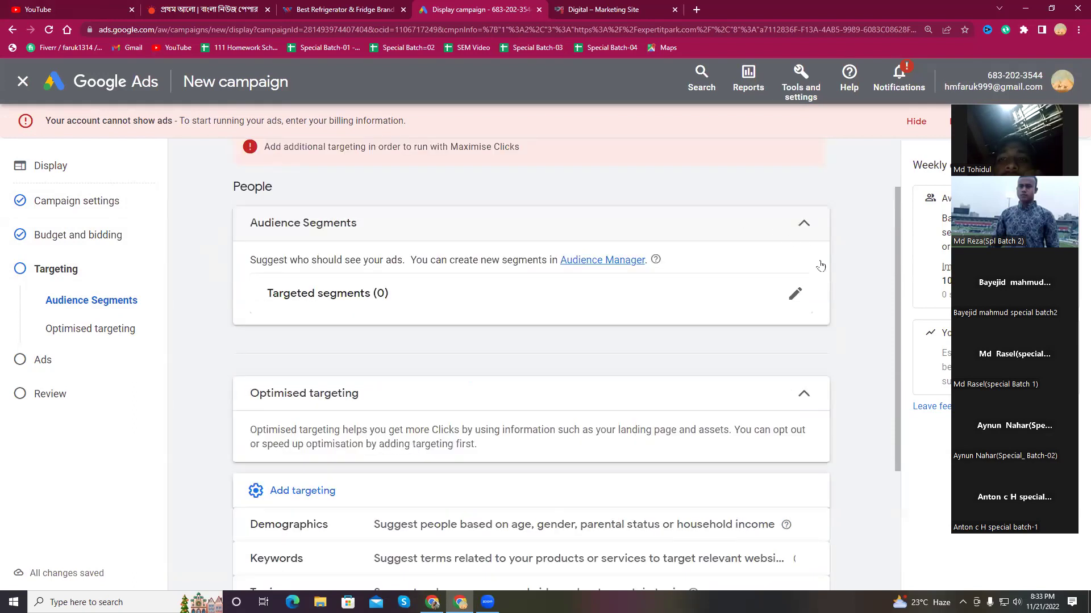
scroll(778, 311, down, 3)
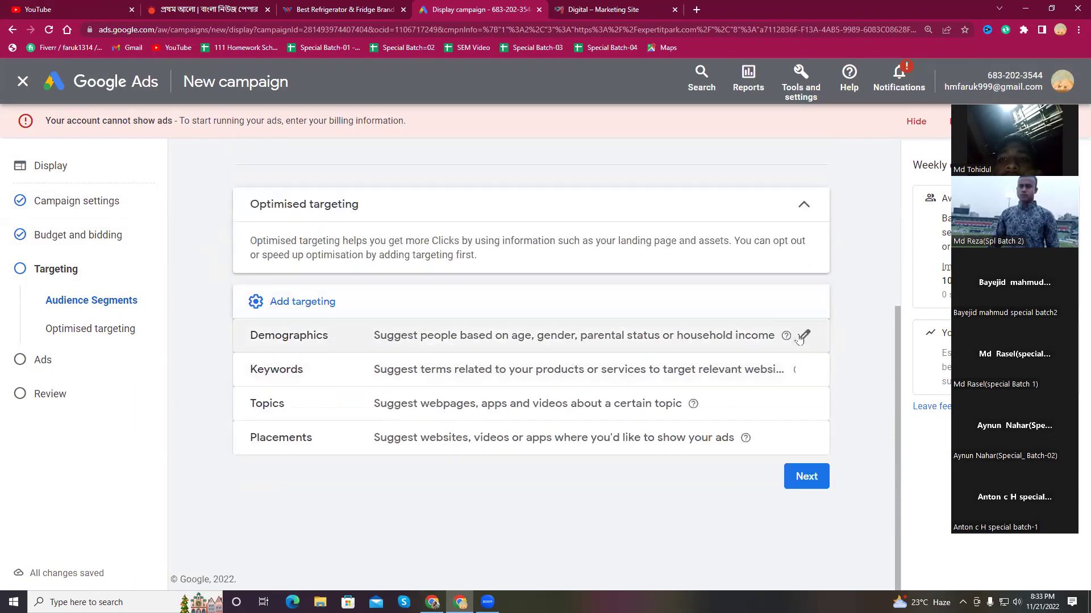
scroll(560, 372, up, 3)
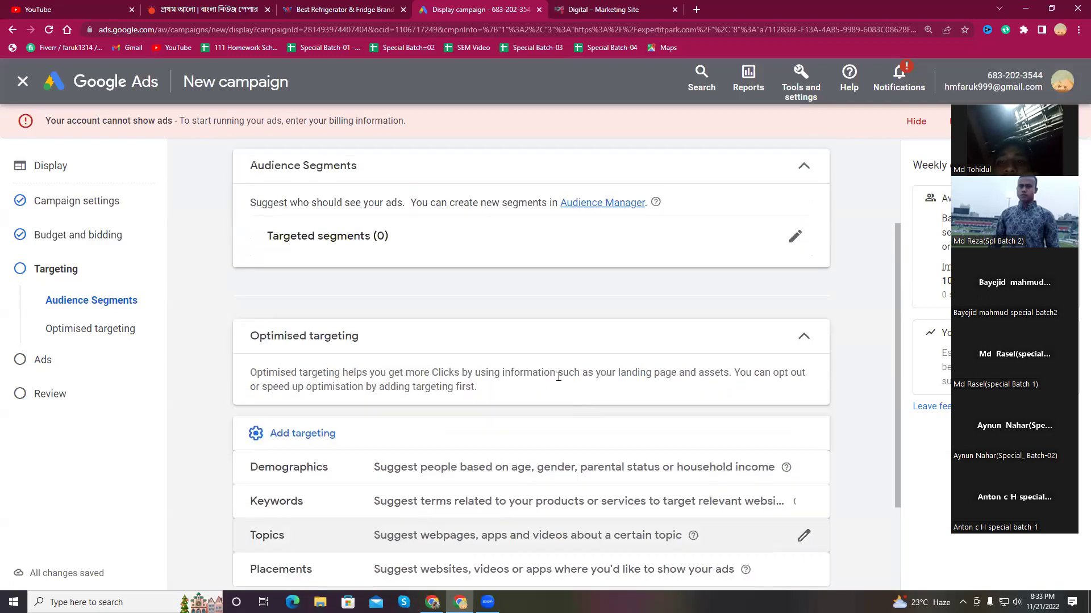
Reopen the targeted segments for editing and review the Demographics, Keywords, Topics and Placements options
click(795, 237)
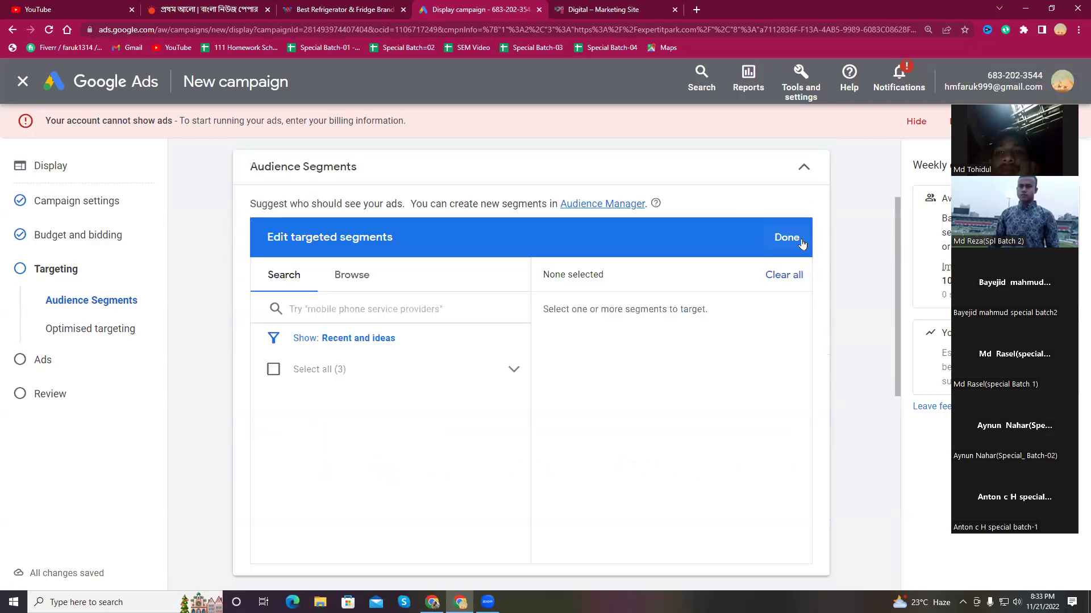
click(313, 311)
scroll(684, 328, down, 4)
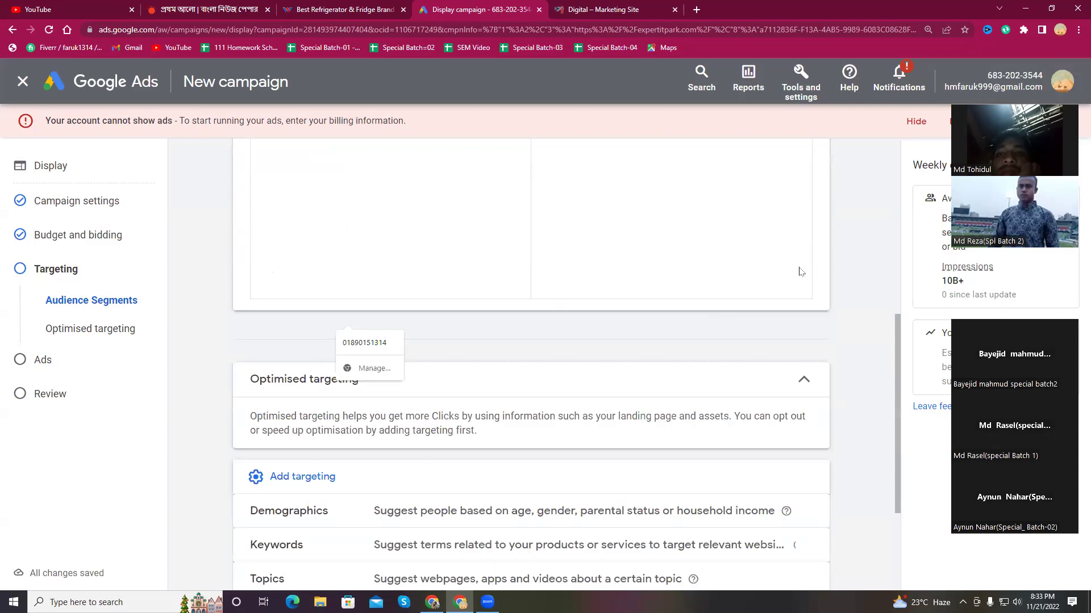
scroll(549, 363, down, 2)
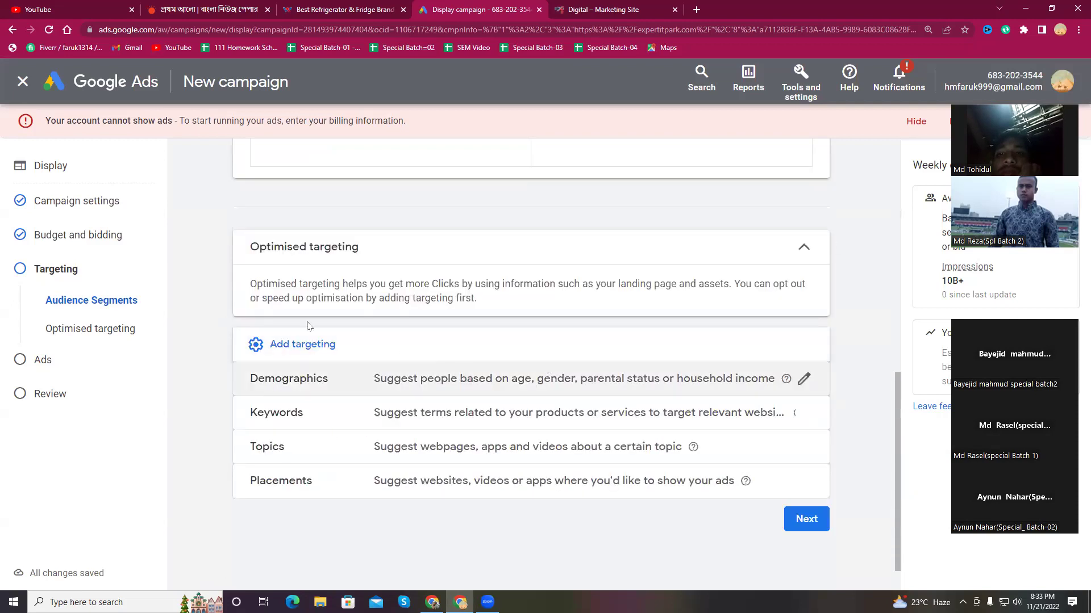
Add Demographics to the campaign's targeting and open the targeted demographics for editing
click(308, 349)
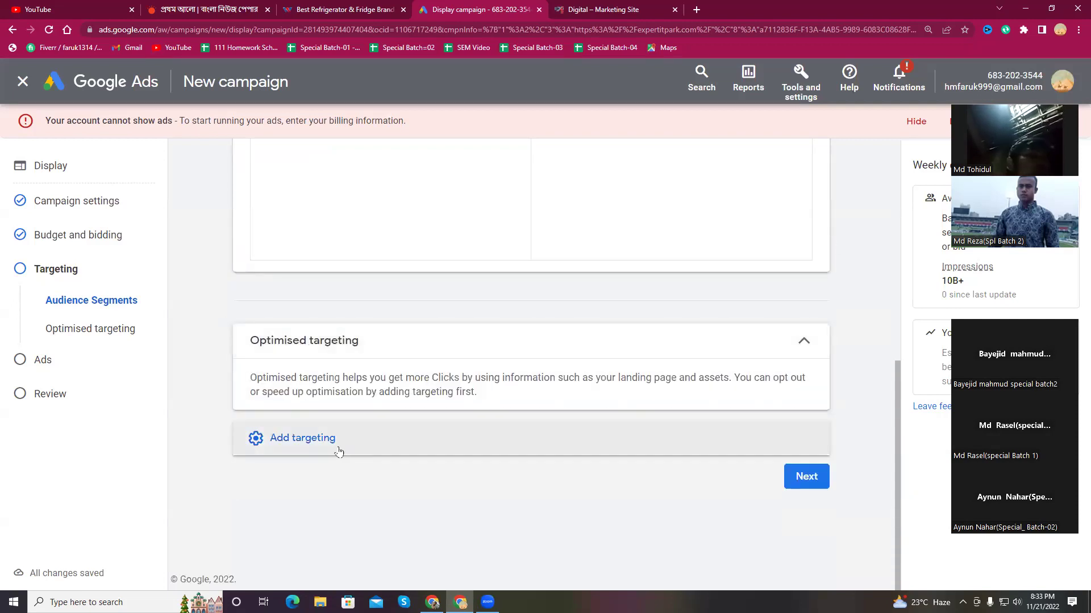
click(353, 434)
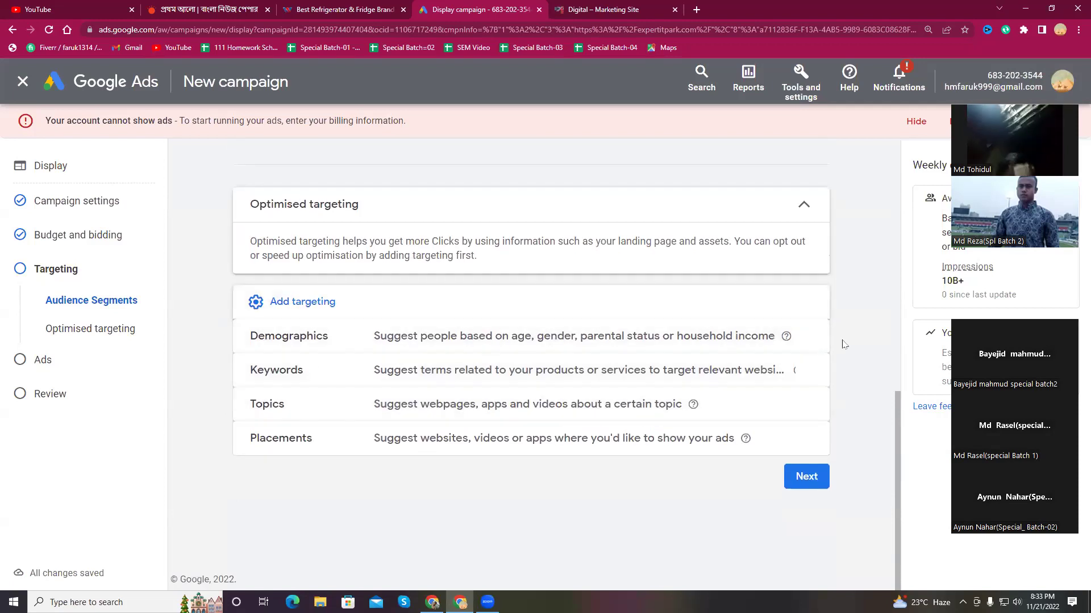
click(802, 338)
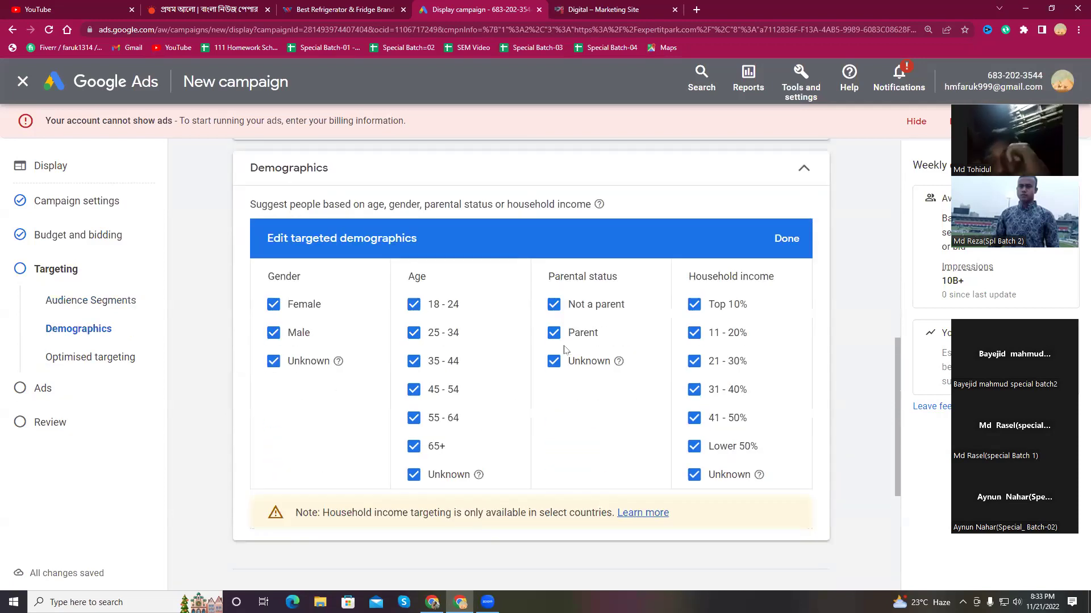
Try excluding the Male and Unknown genders, restore them, and try excluding Female before including it again
click(275, 335)
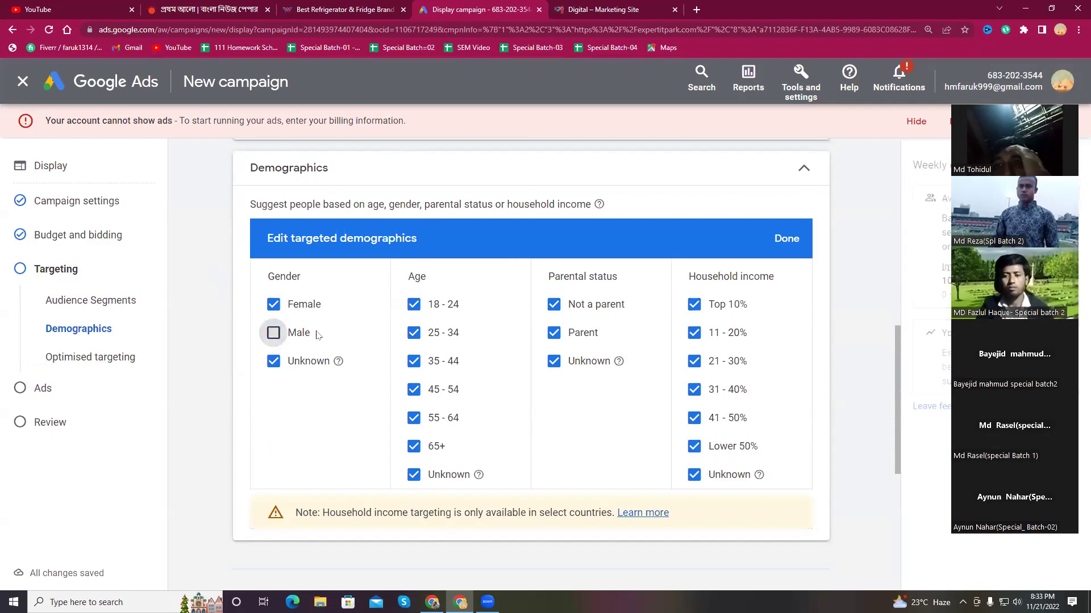
click(296, 361)
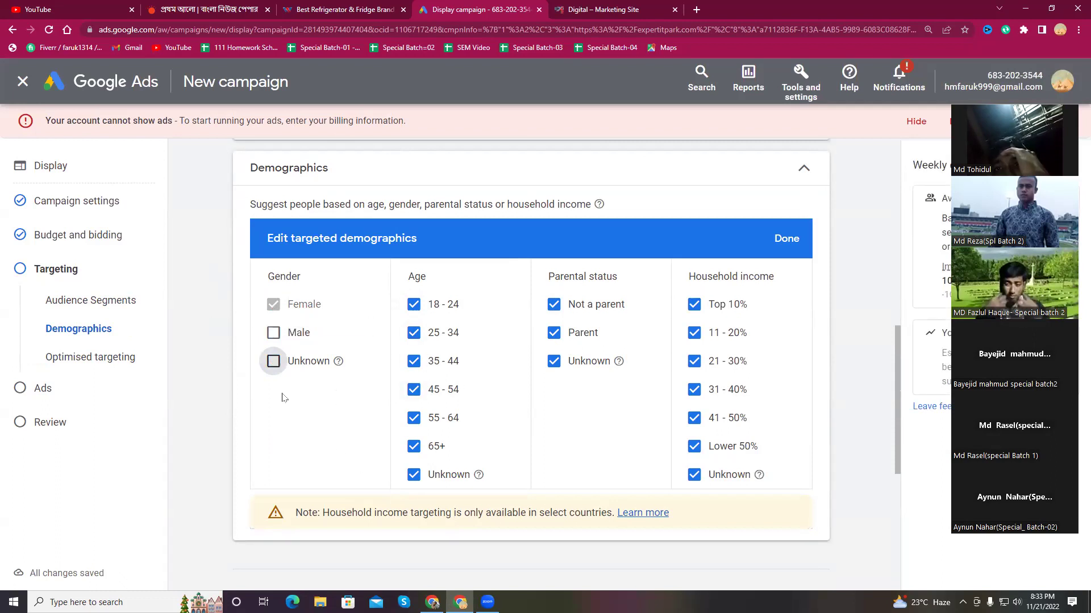
click(272, 360)
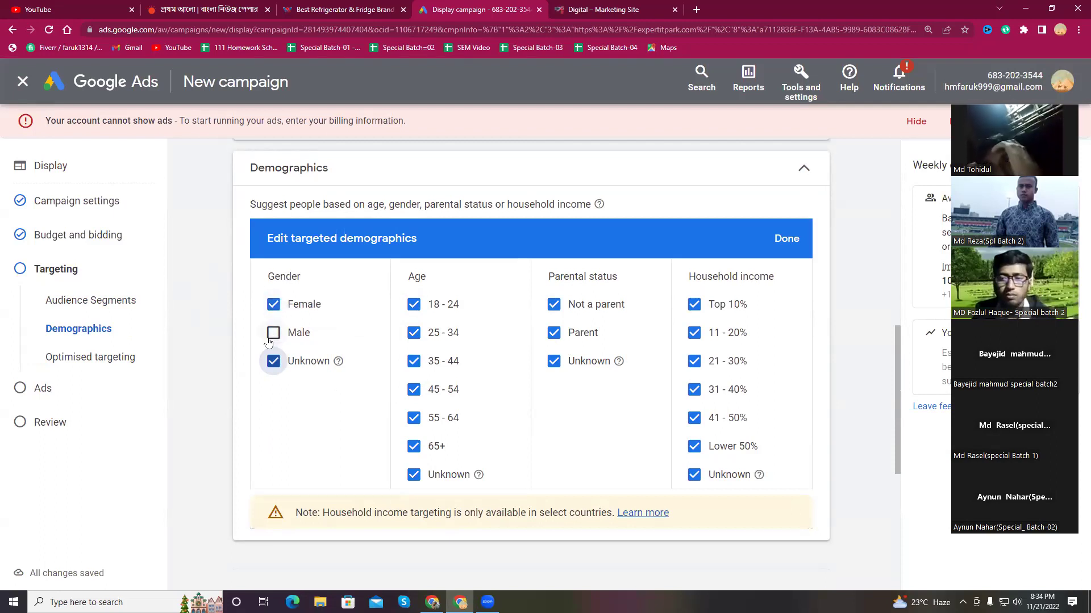
click(273, 333)
click(273, 304)
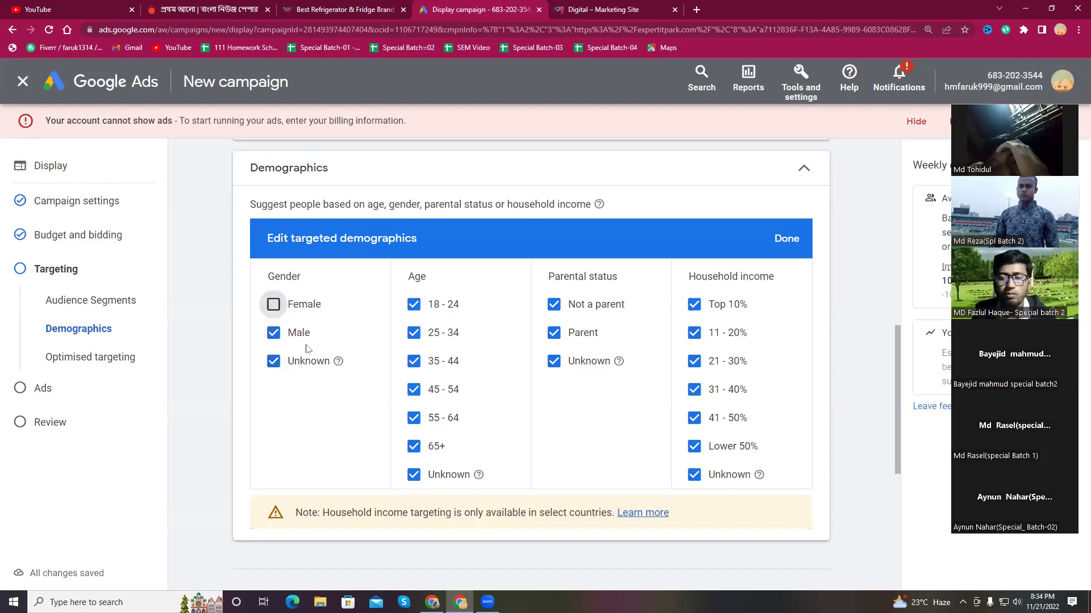
click(274, 304)
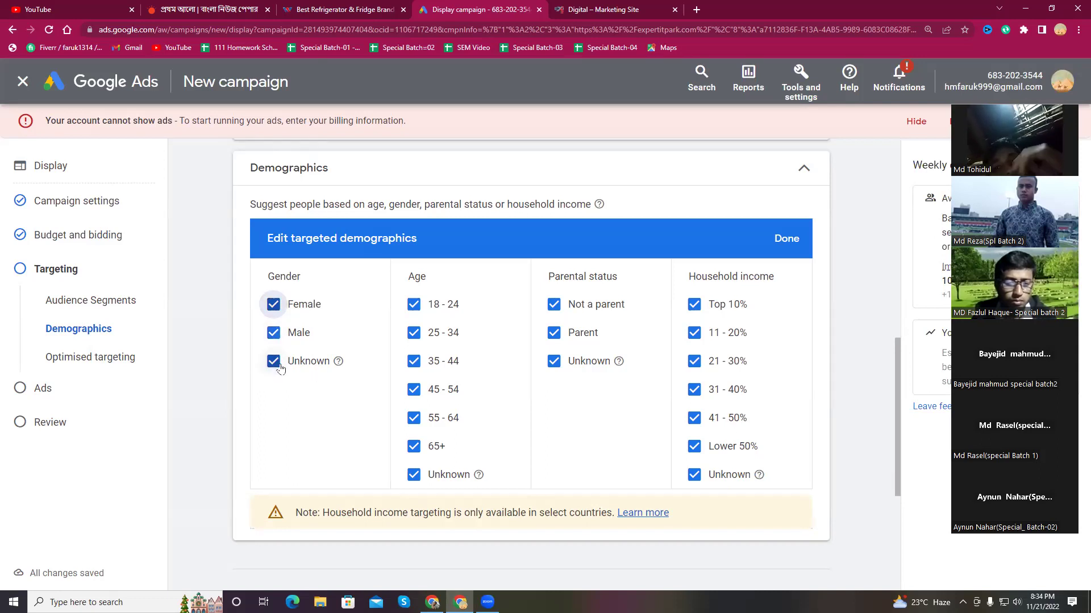
Exclude the Unknown gender from the targeted demographics
click(274, 363)
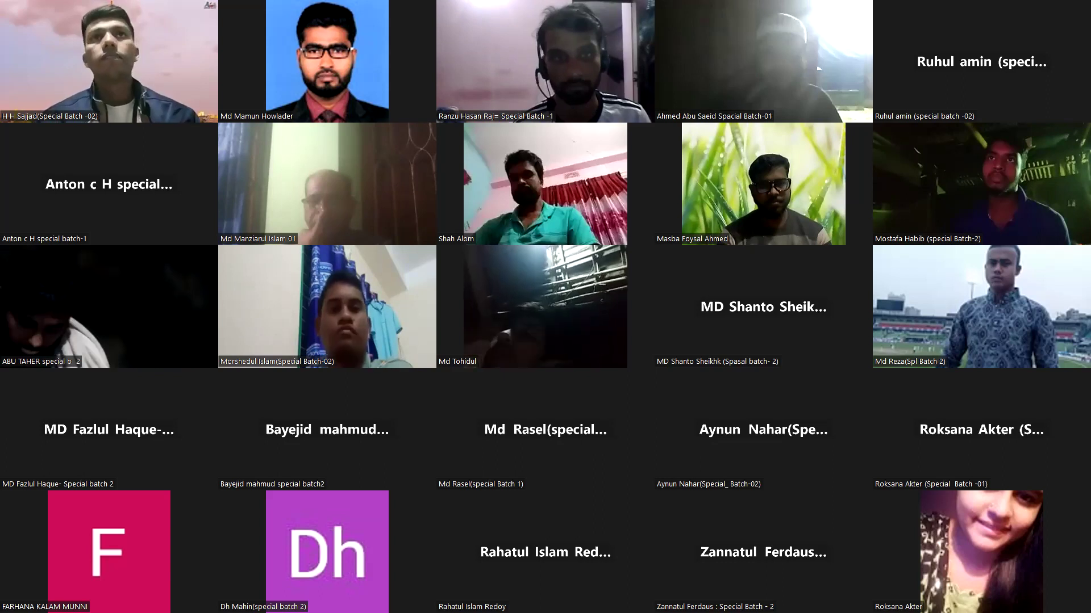
key(Page_Down)
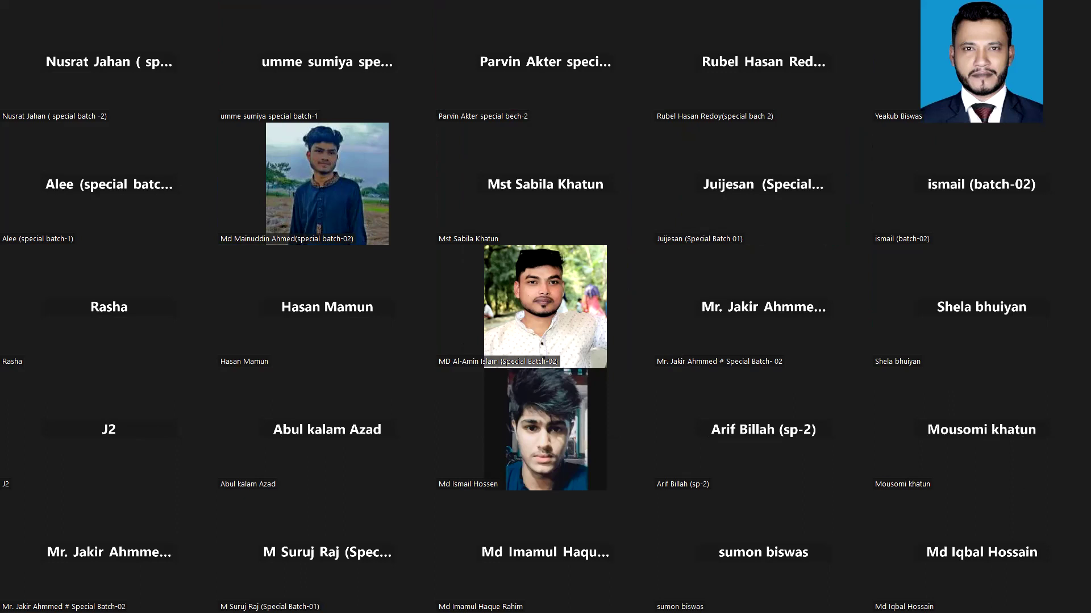
key(Page_Down)
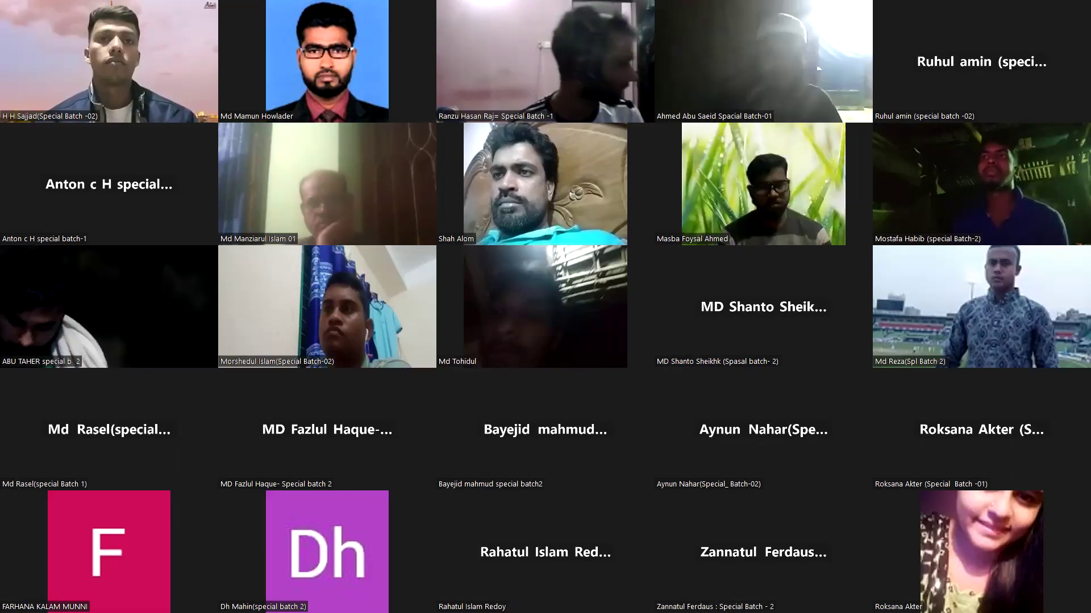
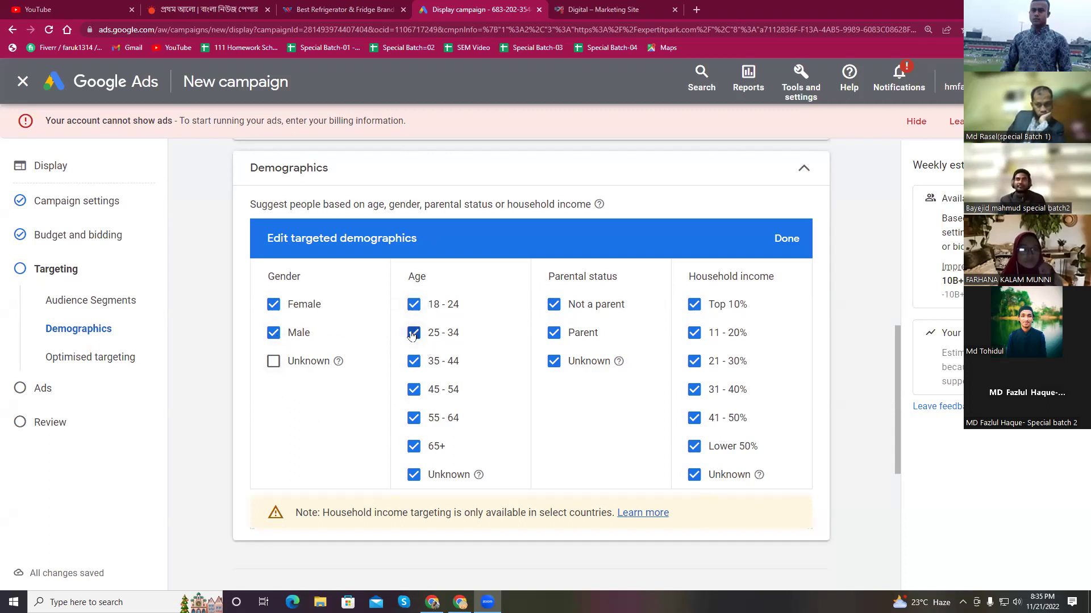
Exclude the 45 - 54, 55 - 64 and 65+ age groups from the targeted demographics
click(413, 390)
click(413, 418)
click(413, 446)
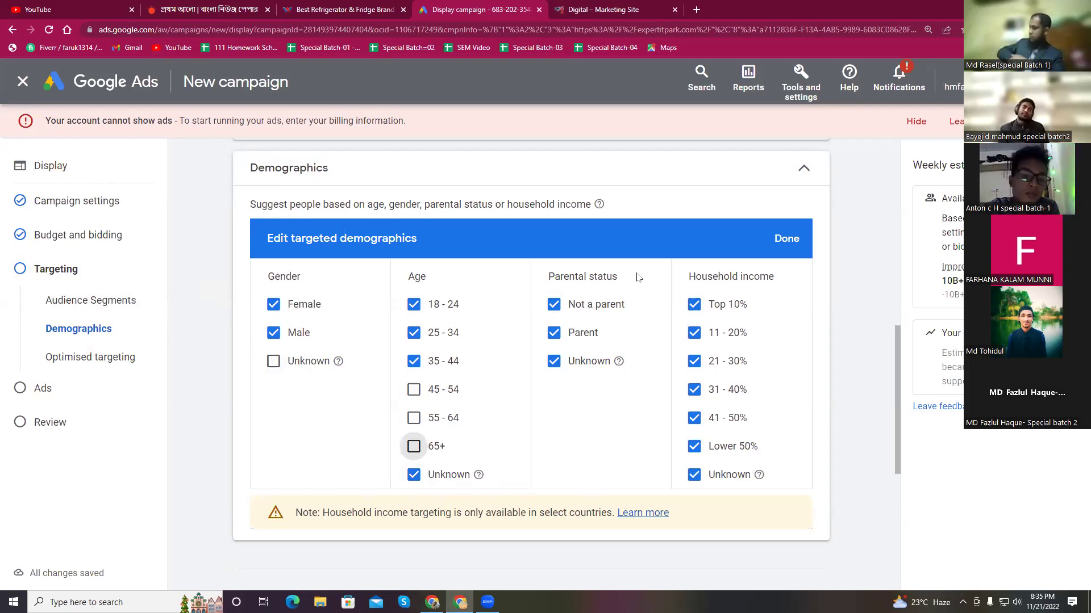
Add Keywords to the campaign's targeting and start editing the empty targeted keywords list
scroll(637, 277, down, 5)
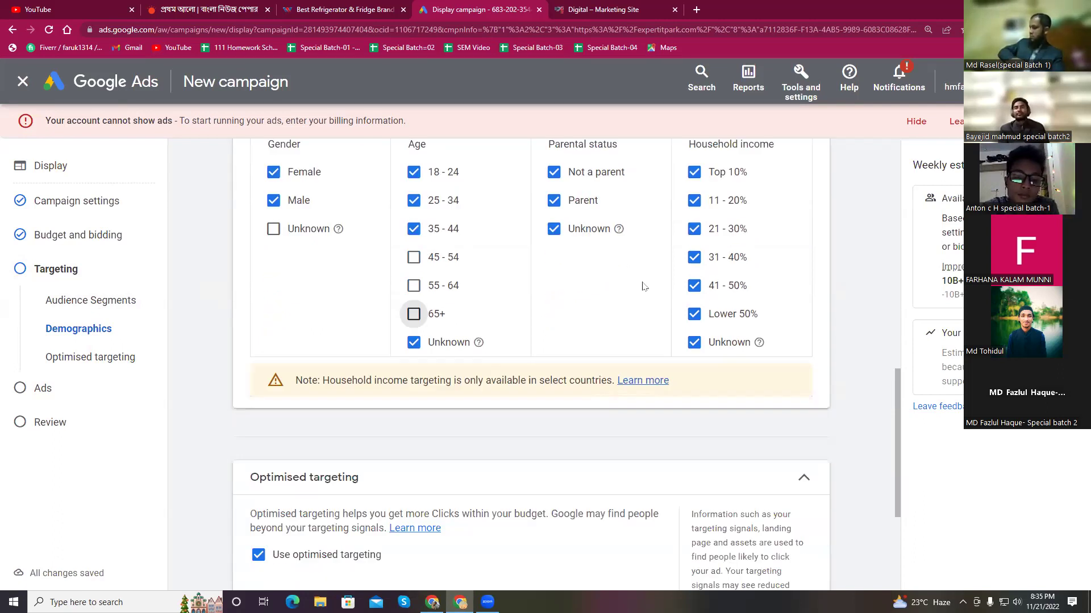
scroll(602, 347, down, 2)
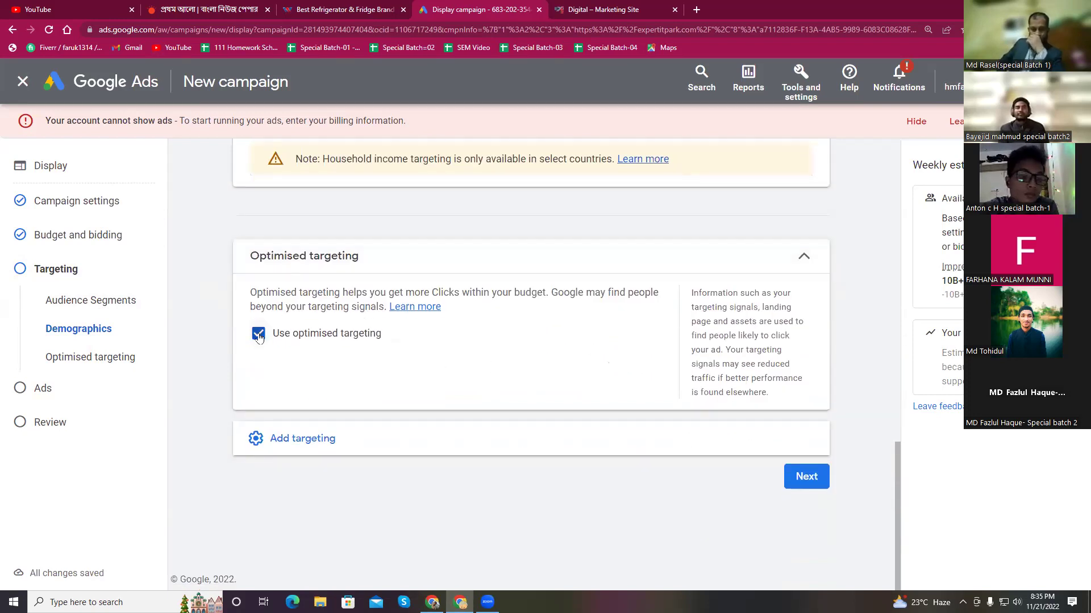
click(292, 449)
click(803, 372)
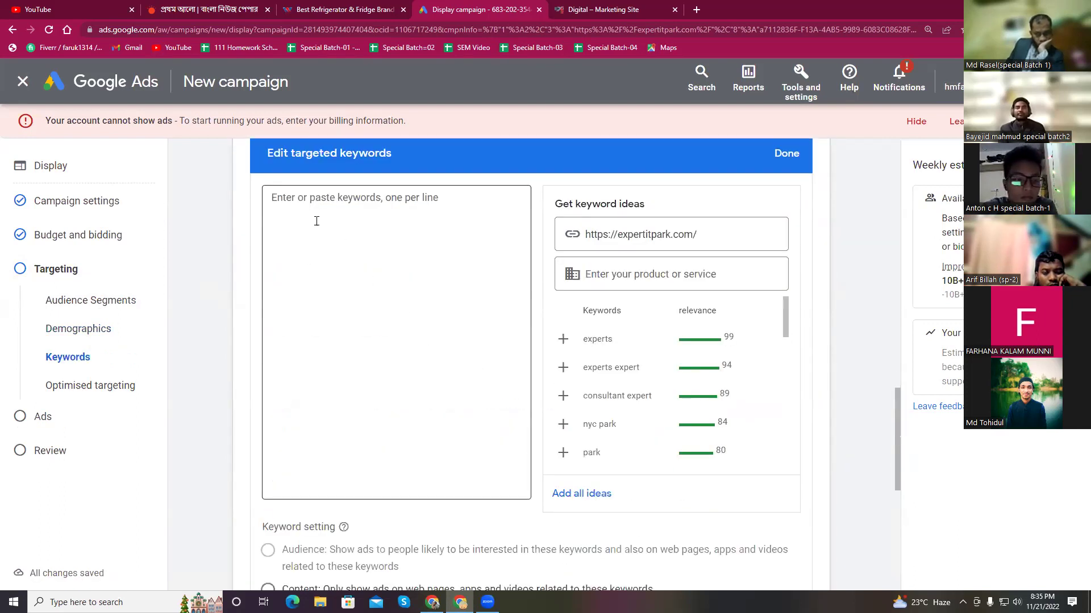
click(288, 203)
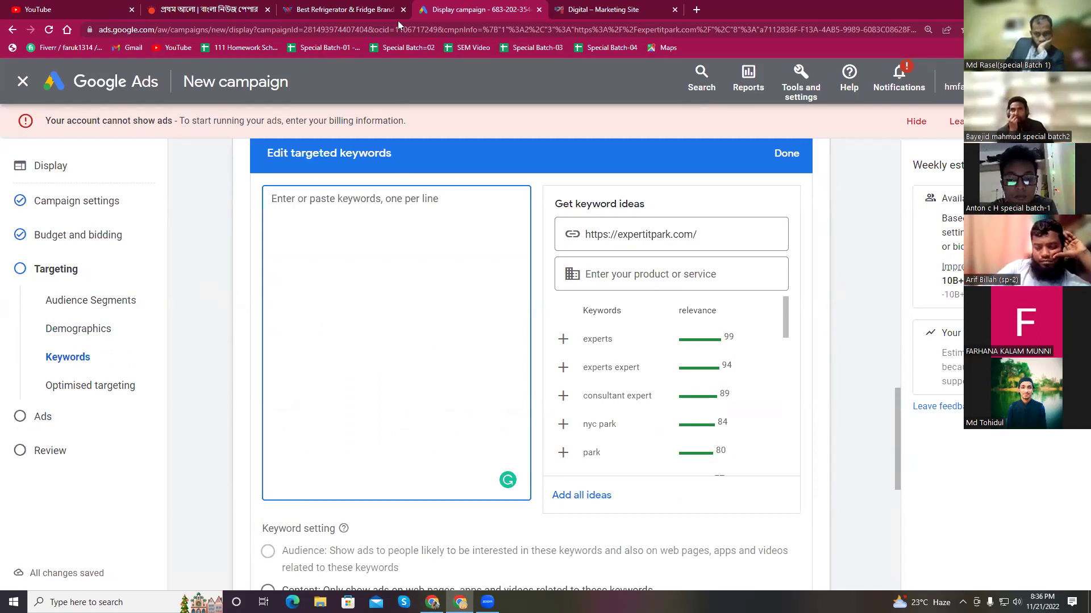
Search Google for "digital marketing" in a new browser tab
click(697, 11)
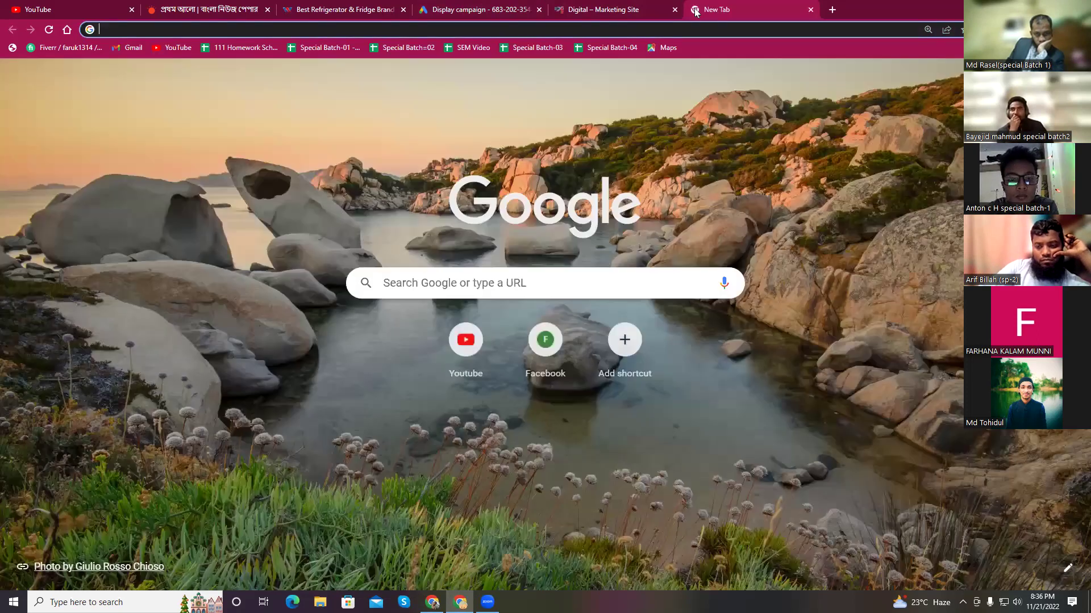
text(digital marke)
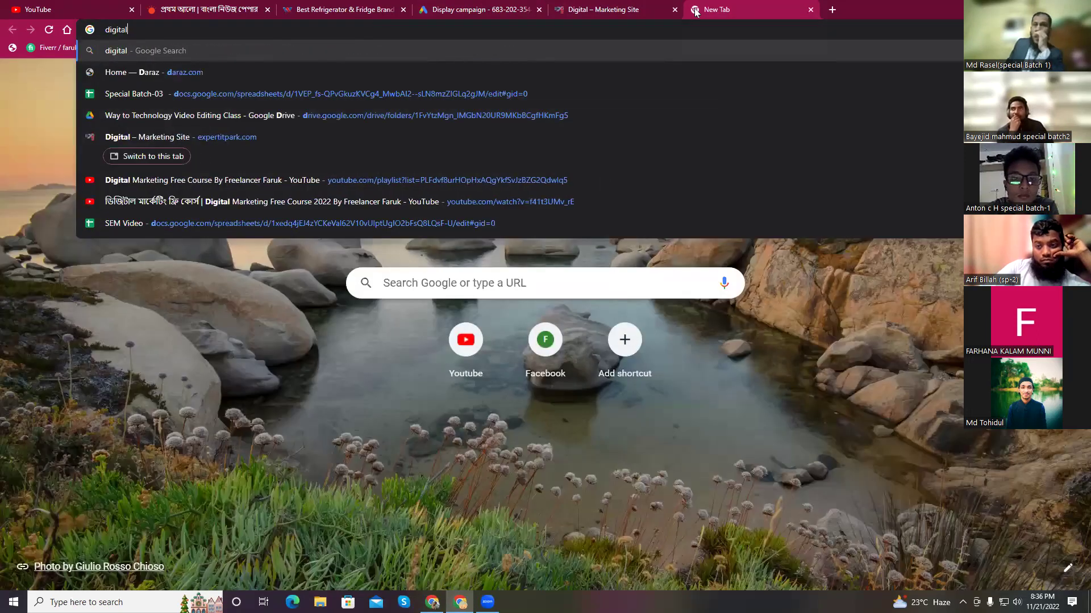
text(ting)
key(Return)
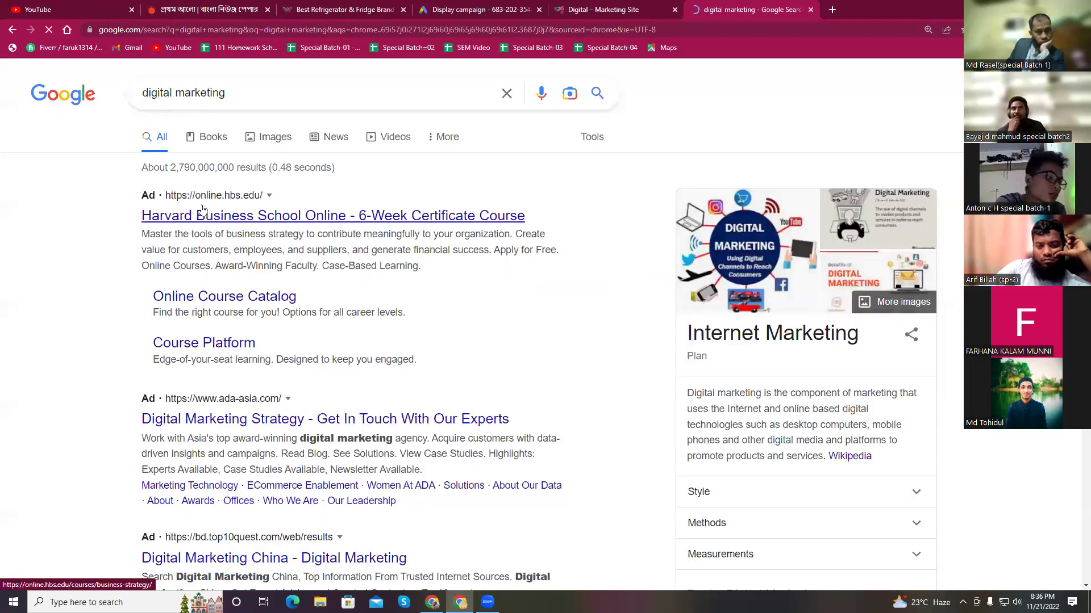
Open the Harvard Business School Online ad from the search results and look over its Business Strategy course page
click(203, 219)
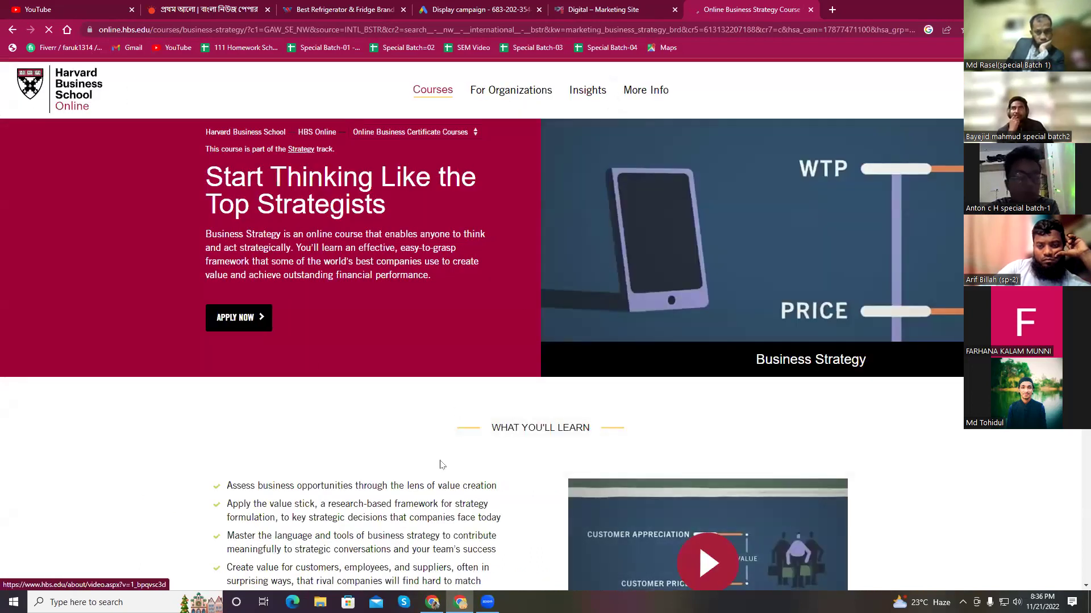
scroll(442, 464, down, 7)
scroll(496, 355, up, 5)
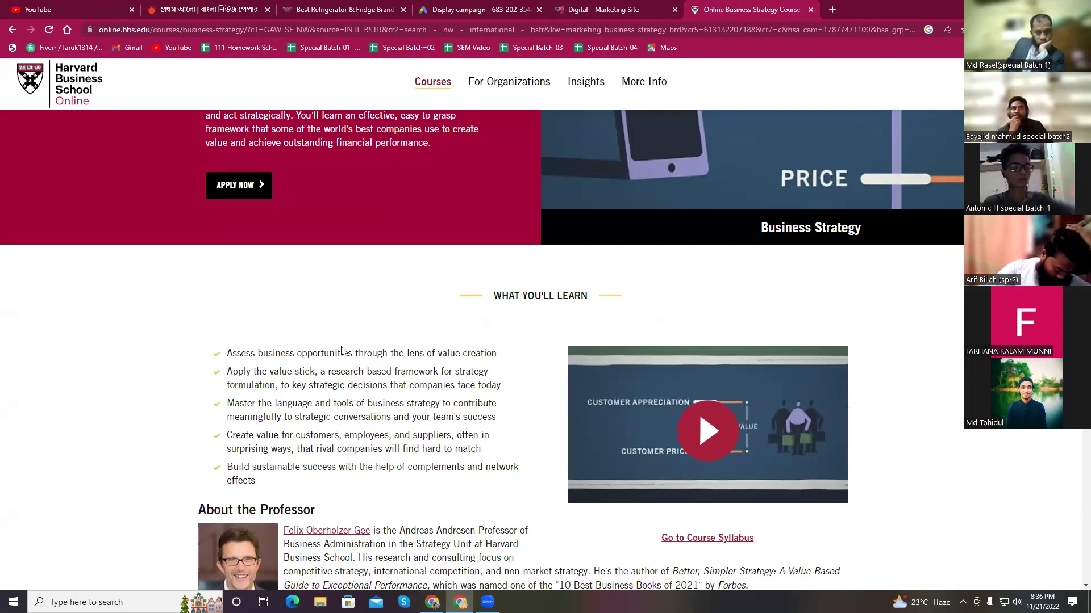
scroll(540, 413, down, 7)
scroll(519, 409, up, 12)
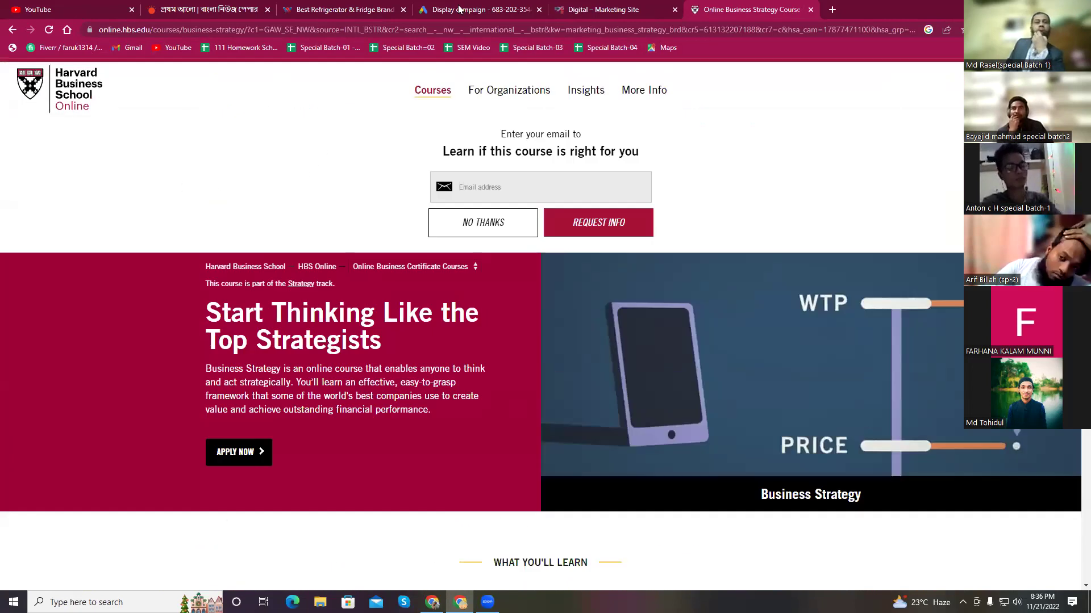
Return to the Display campaign, review the keyword ideas for expertitpark.com, and add "marketing expert agency" to the targeted keywords
click(479, 8)
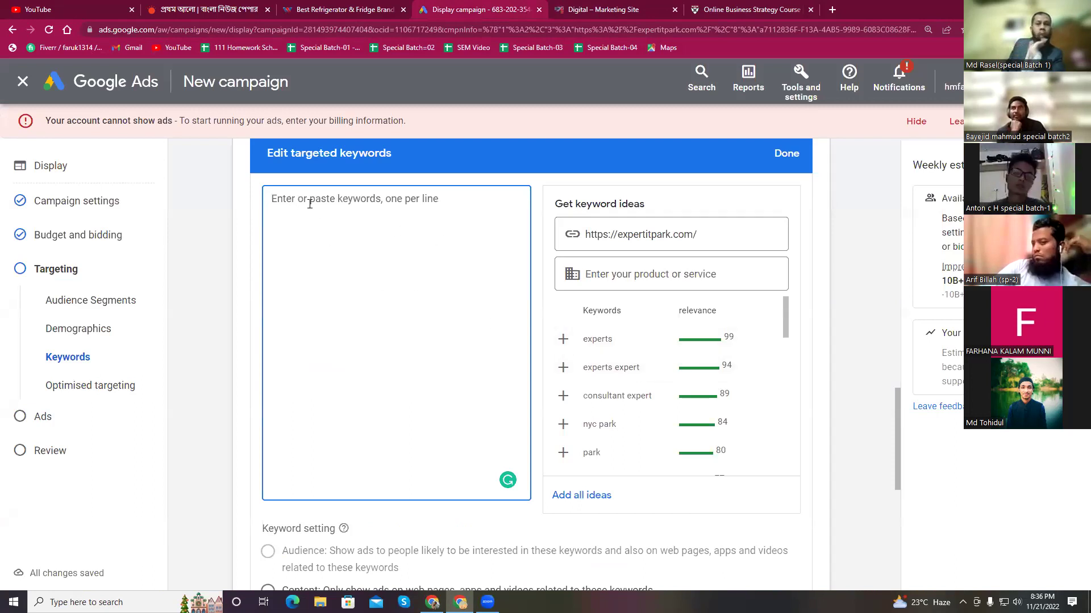
drag(628, 235, 710, 250)
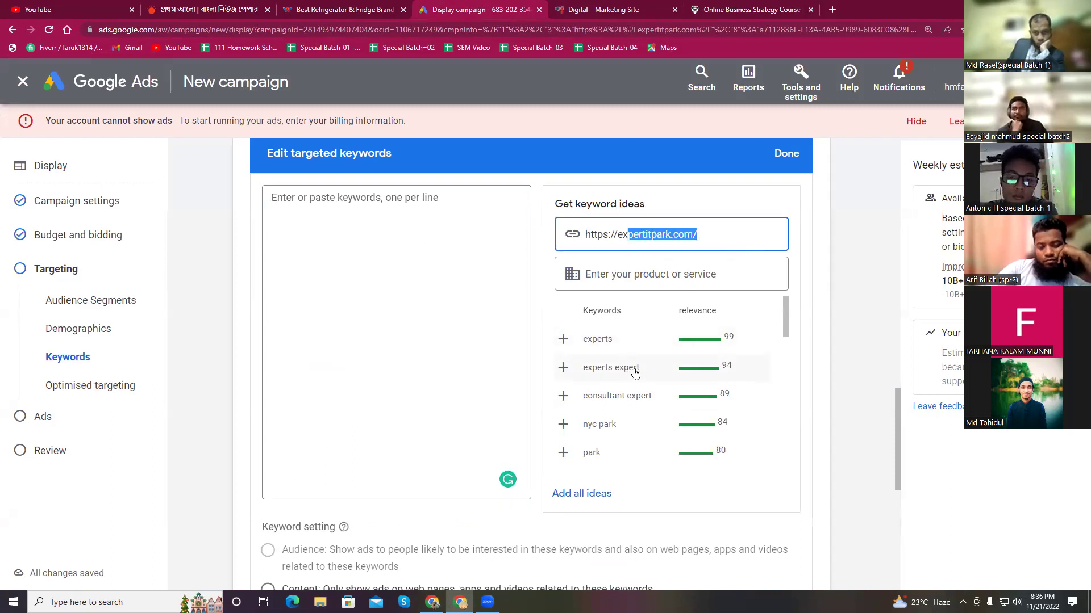
scroll(618, 423, down, 3)
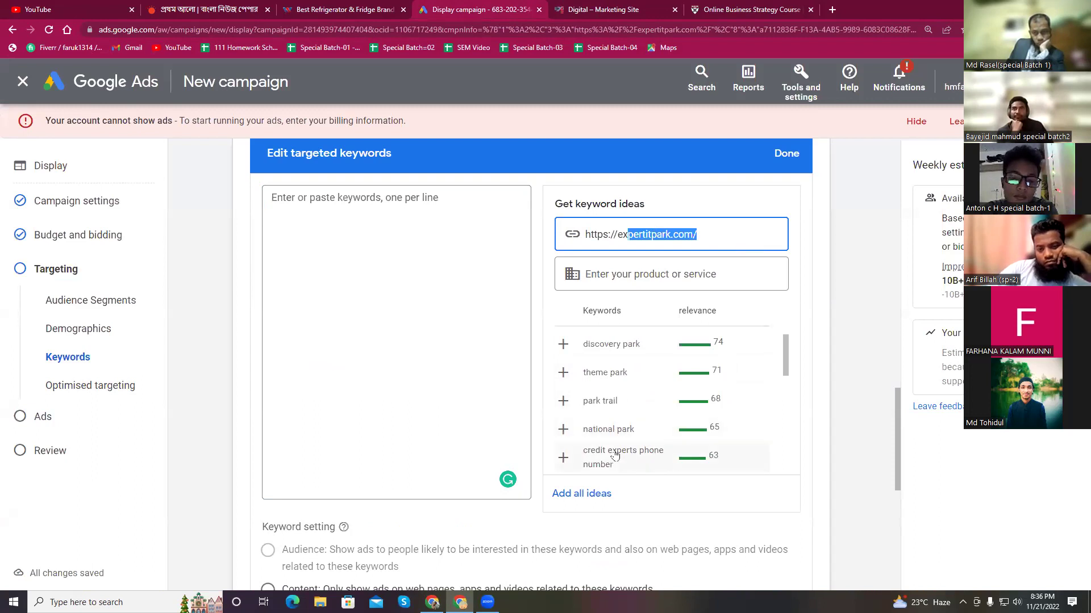
scroll(650, 420, down, 10)
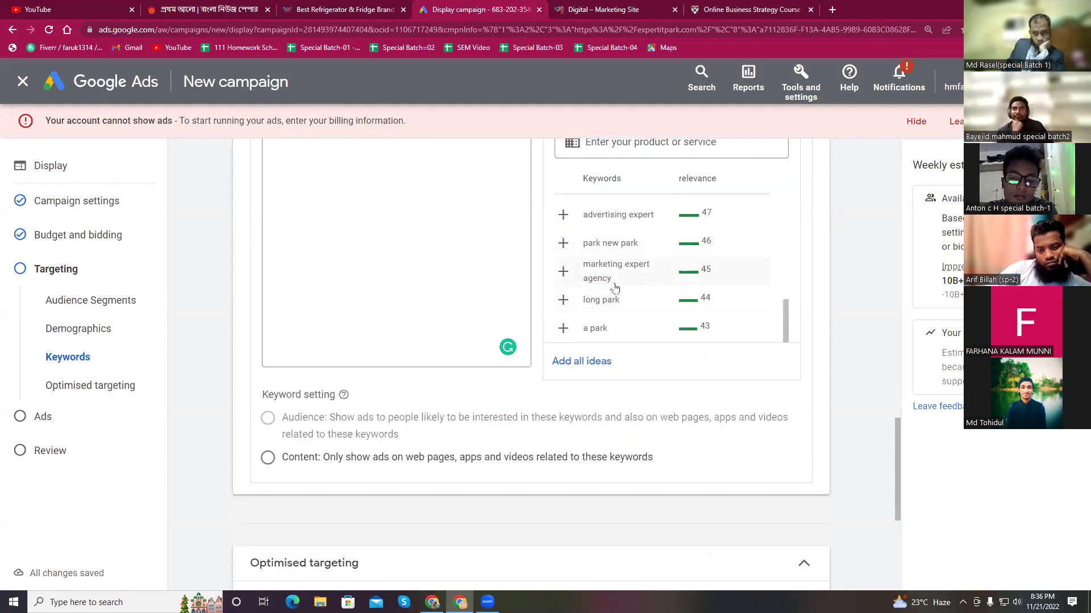
click(636, 275)
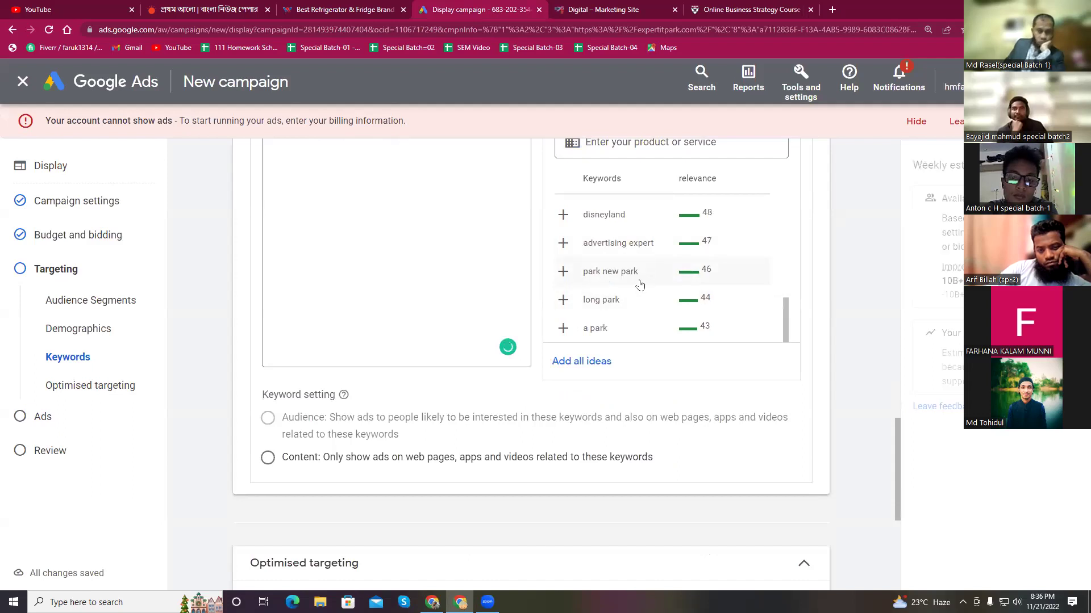
Add "digital marketing" and "social media marketing" on separate lines of the targeted keywords list
scroll(364, 251, up, 7)
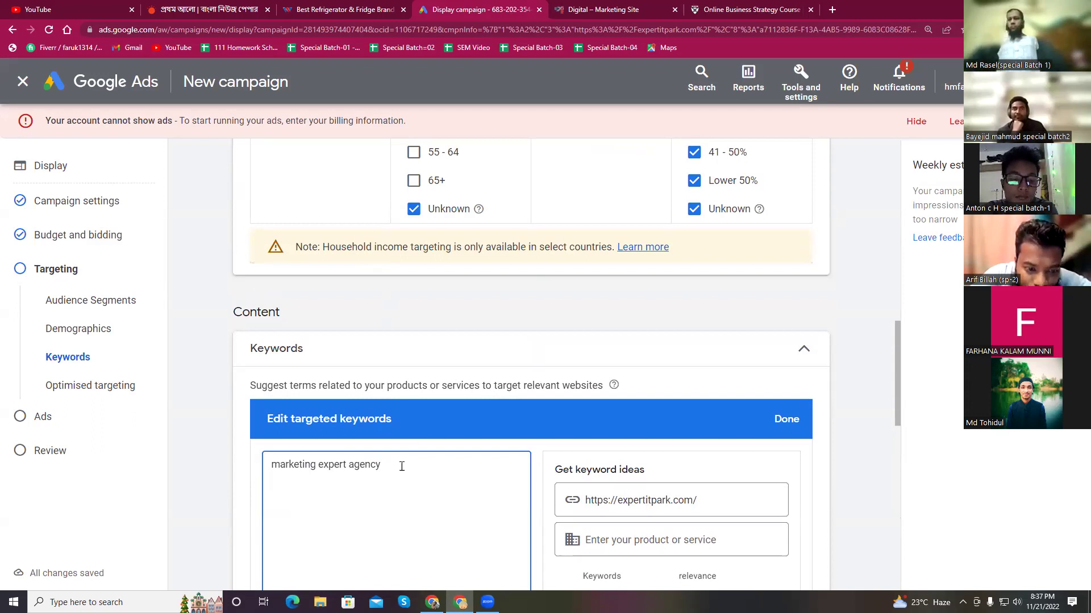
key(Return)
text(digital marketinfg)
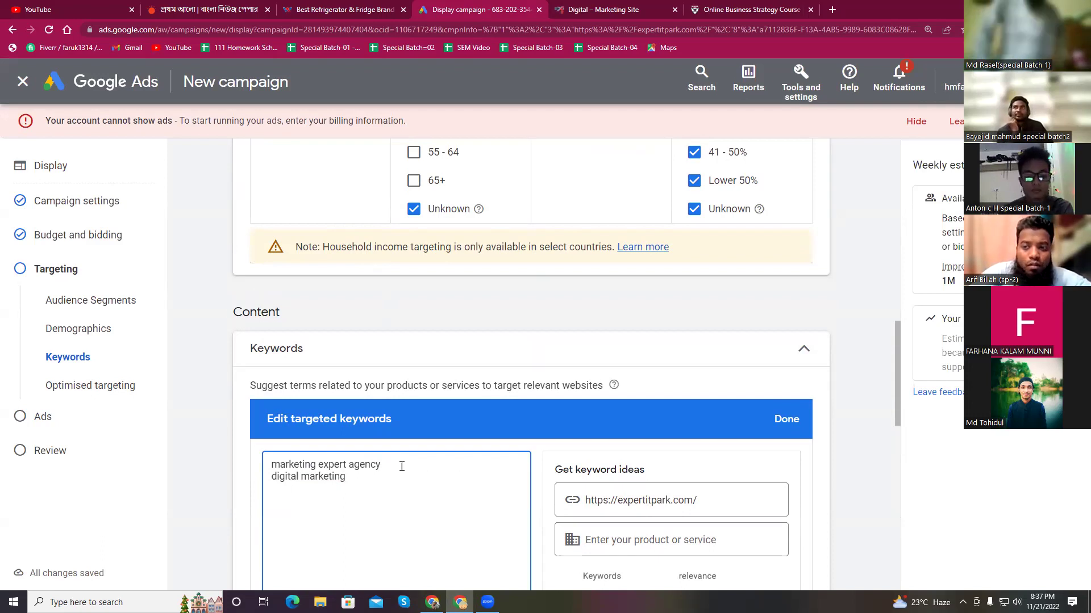
text(s)
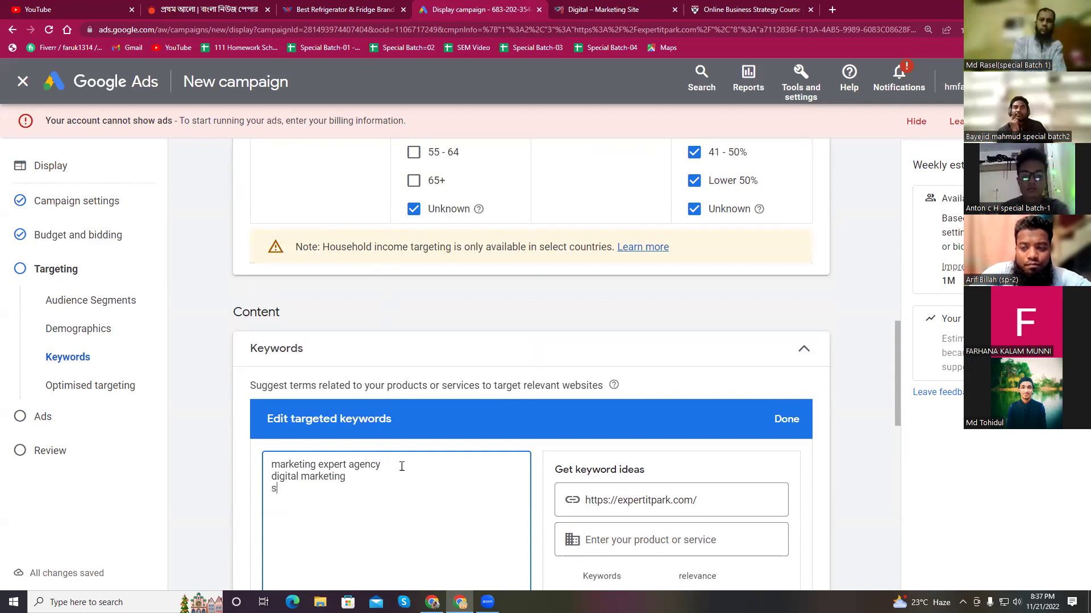
text(ocial me)
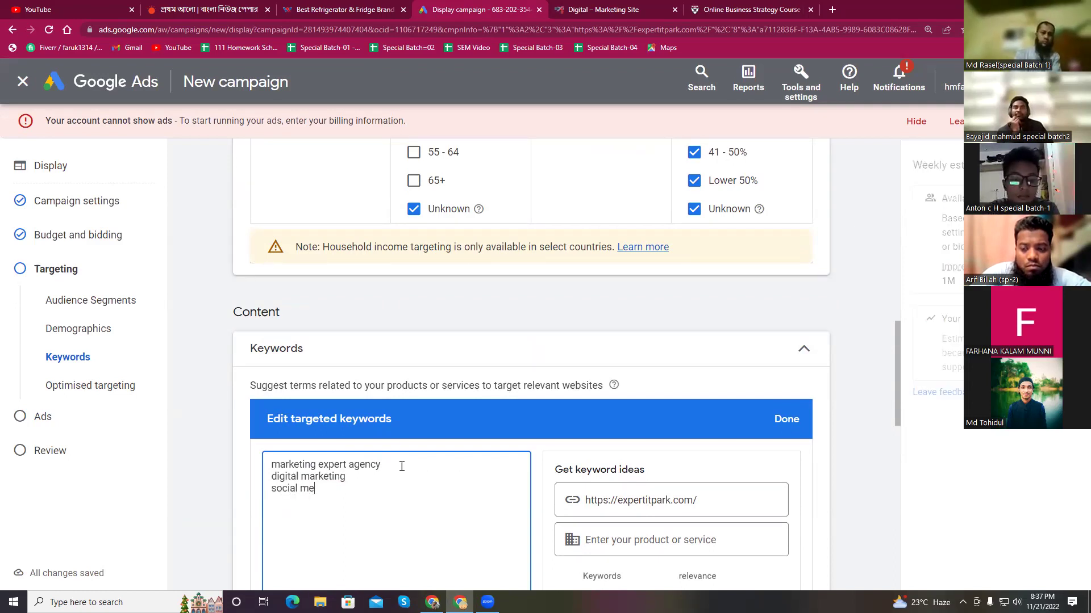
text(dia marke)
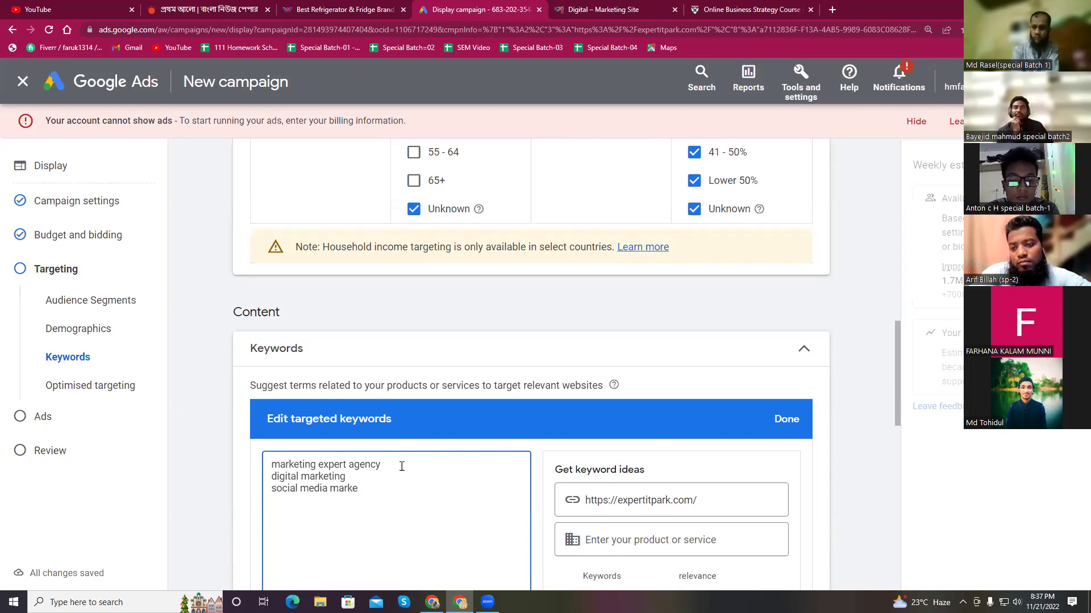
text(ting)
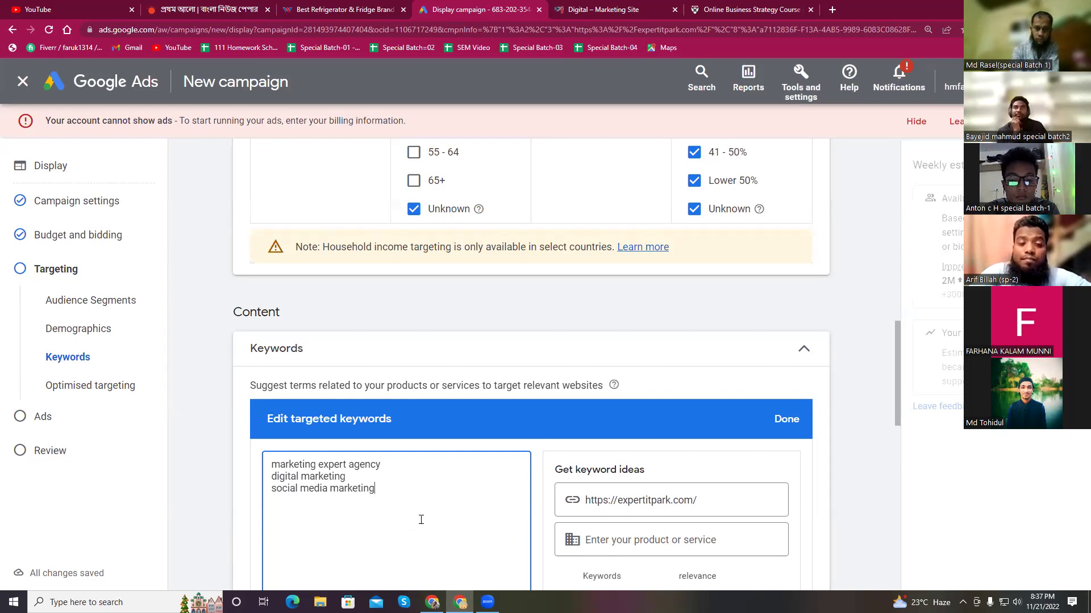
scroll(421, 519, down, 2)
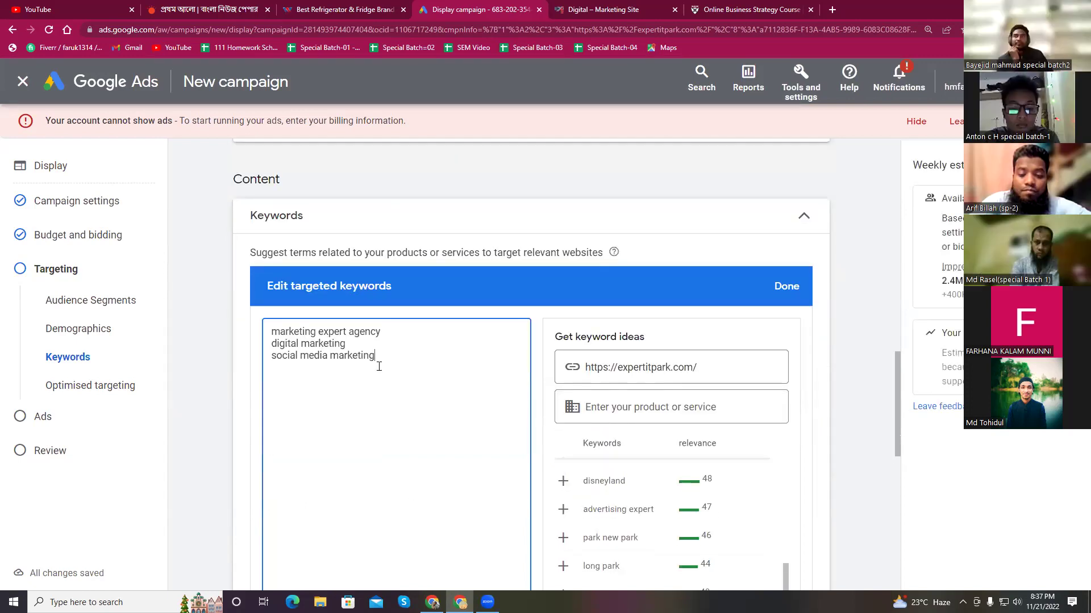
Set the keyword setting to Content so ads only show on web pages, apps and videos related to the keywords
scroll(385, 360, down, 4)
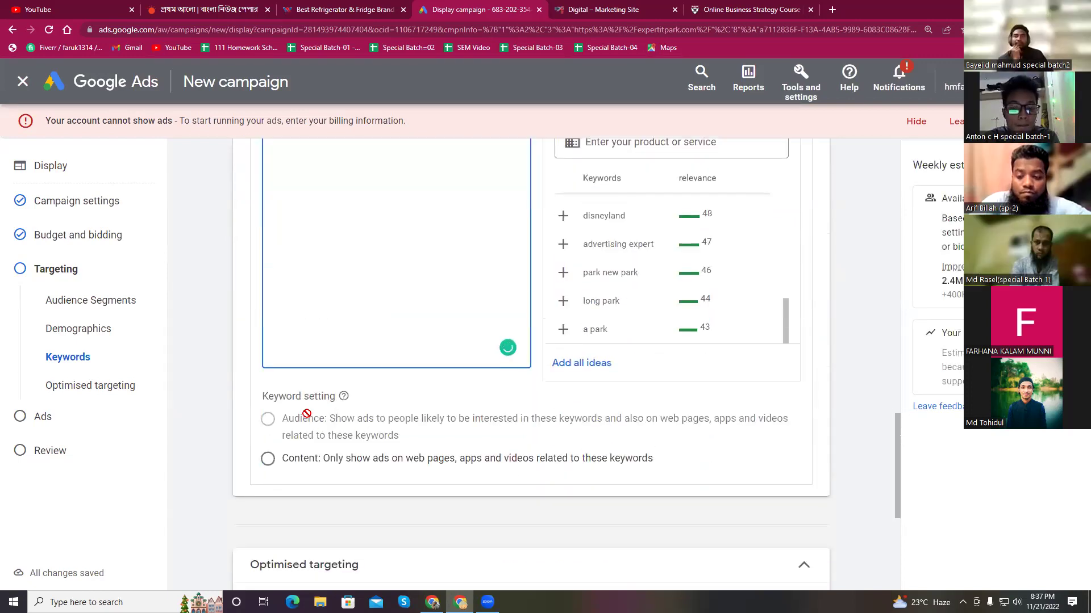
mouse_move(398, 442)
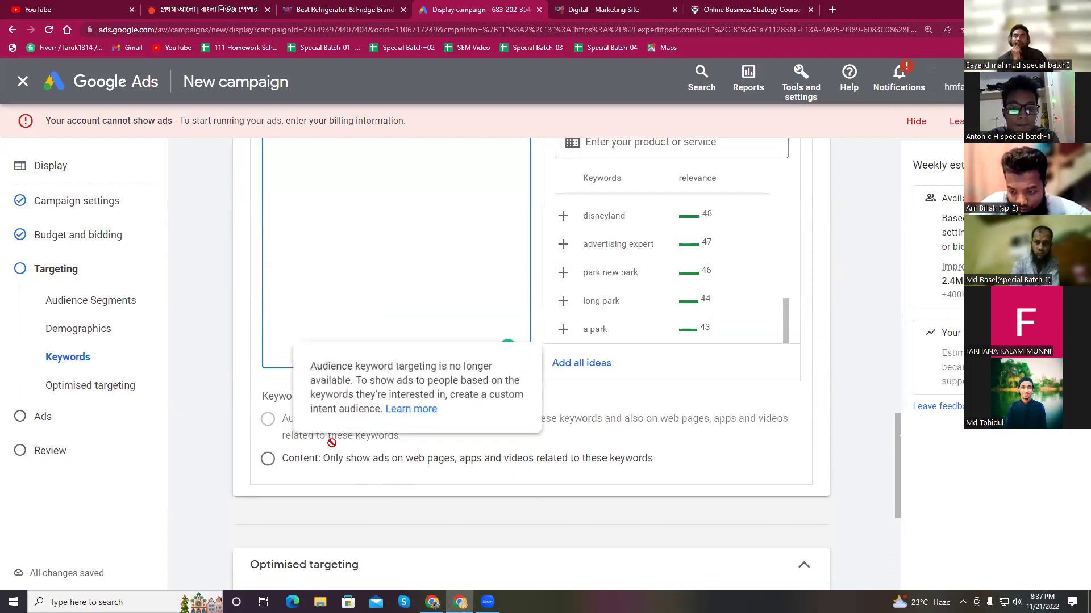
click(268, 458)
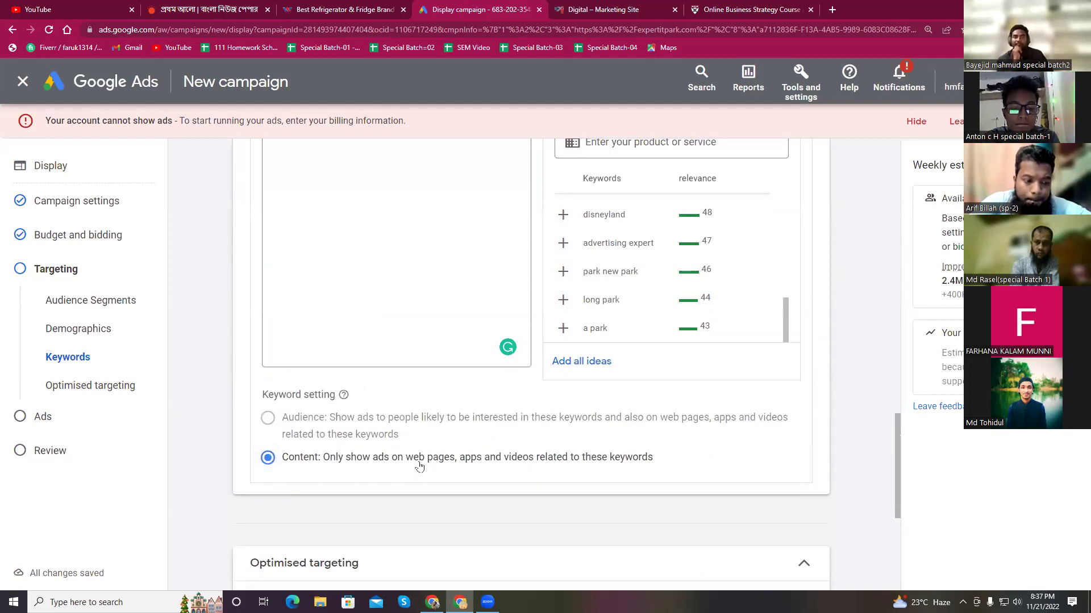
Look over the optimised targeting section, then add Topics as an additional targeting type for the campaign
scroll(257, 462, down, 2)
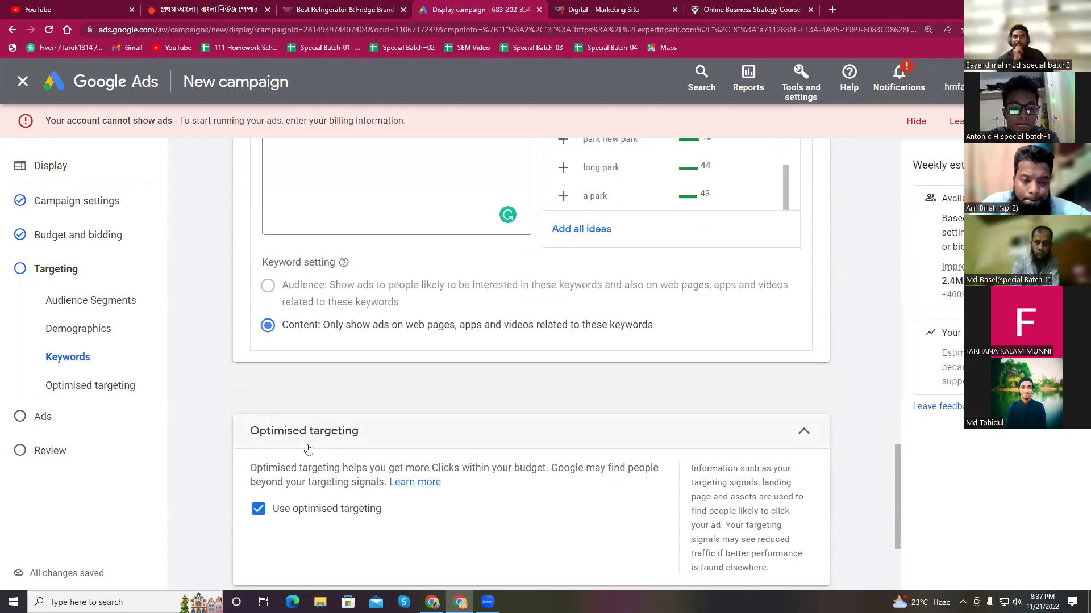
scroll(308, 449, down, 3)
click(302, 438)
scroll(379, 466, down, 1)
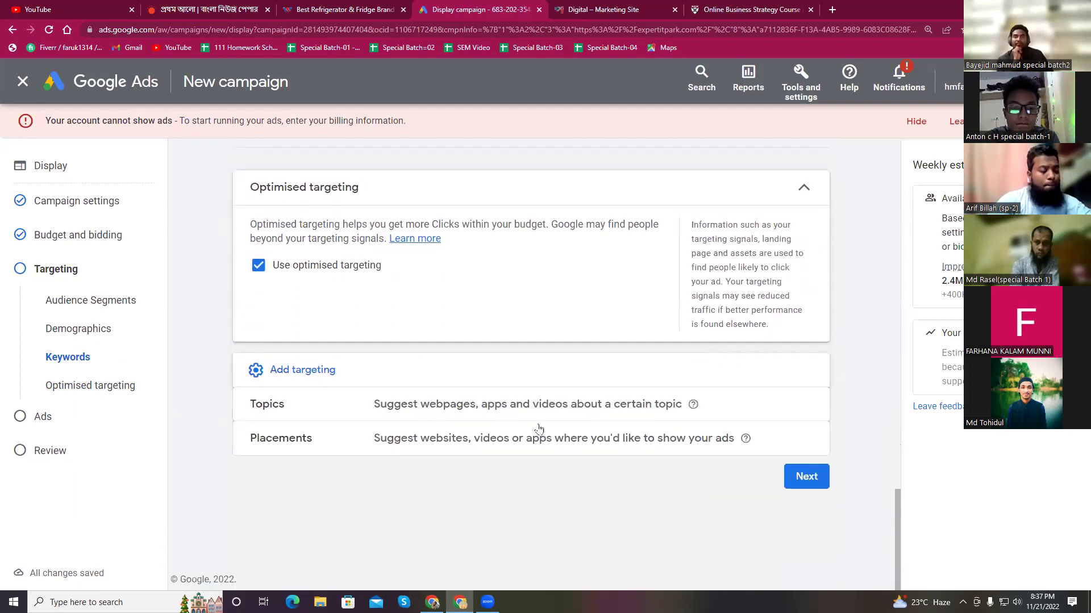
click(804, 406)
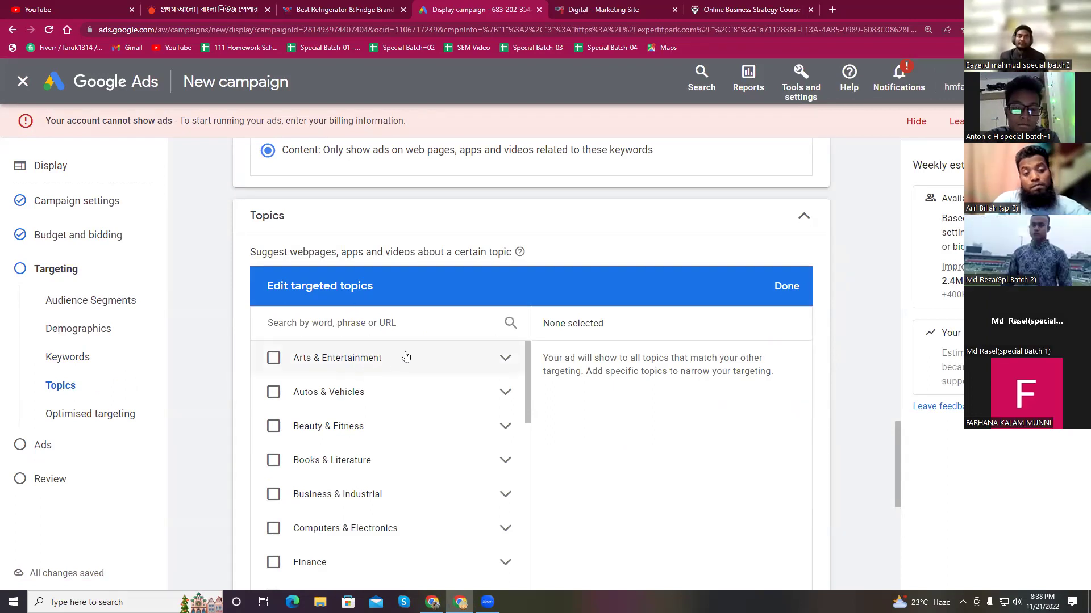
Search the targeted topics for "digital marketing" and look through the matching categories
click(380, 323)
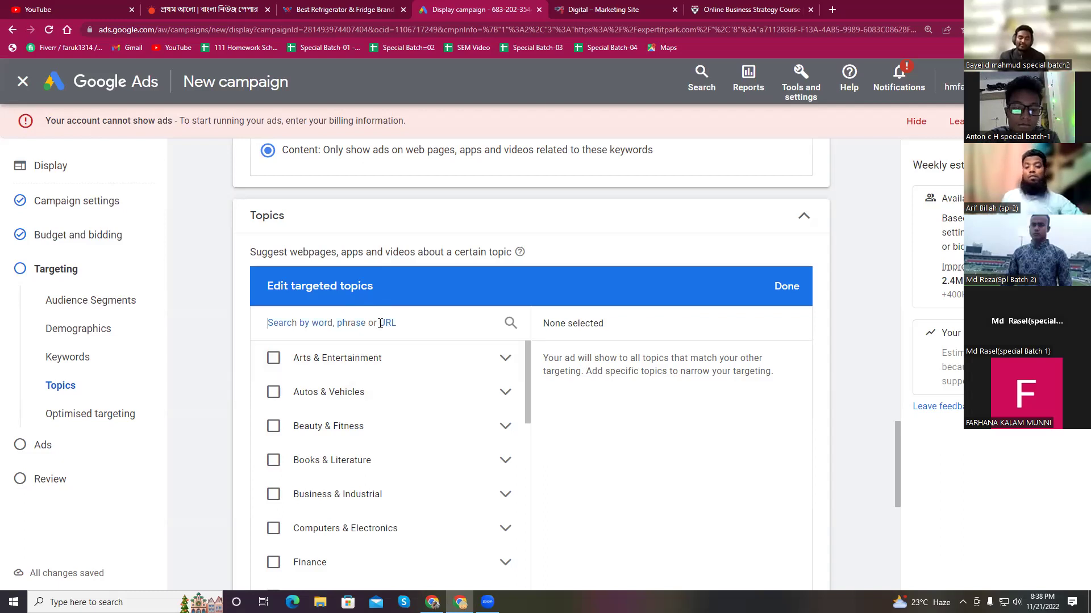
text(d)
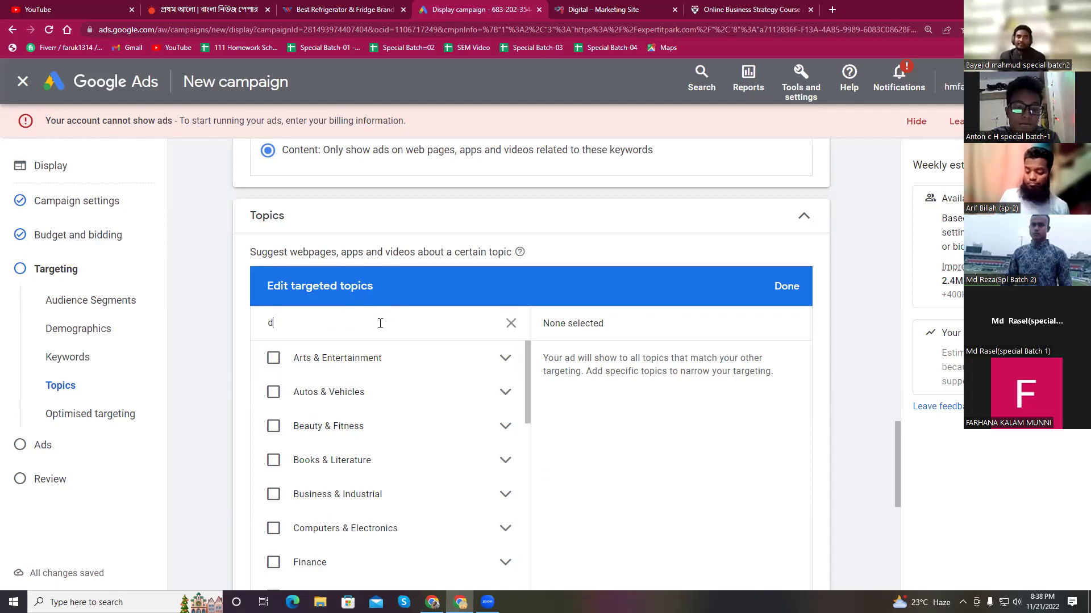
text(igital marketing)
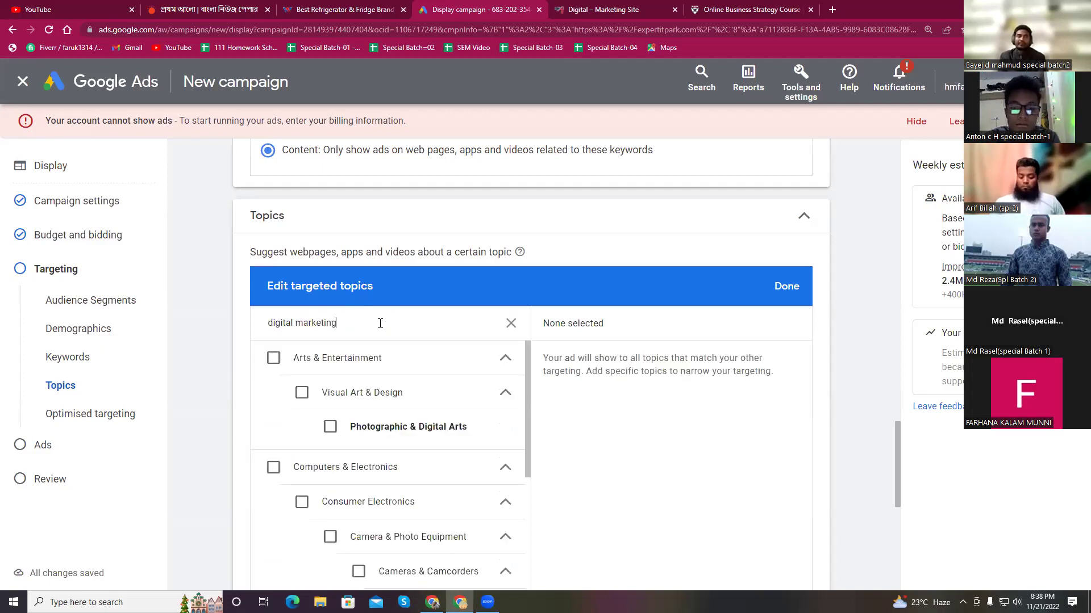
scroll(348, 496, down, 5)
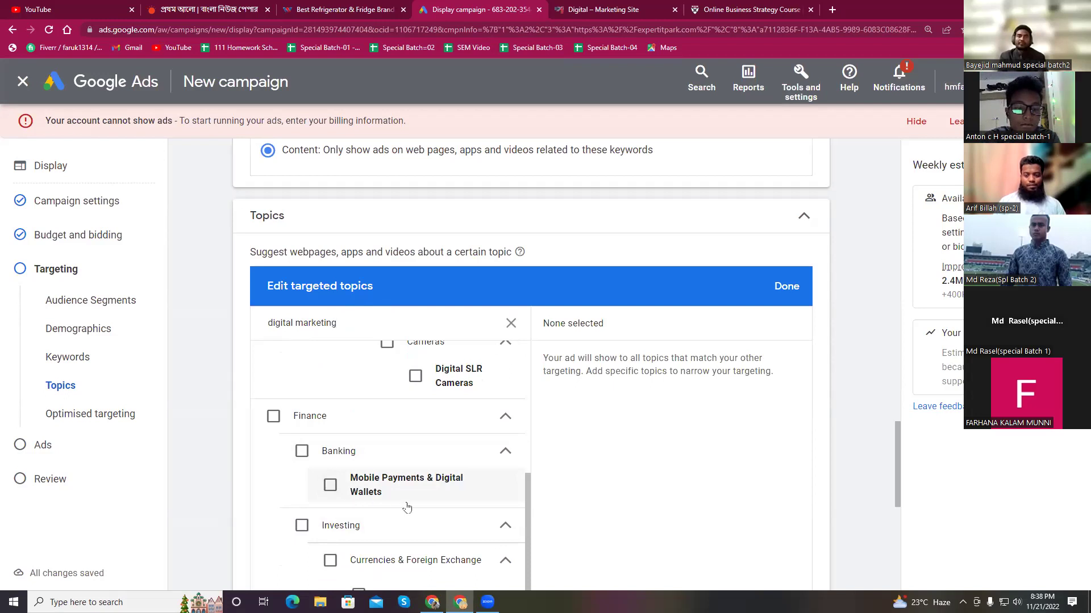
scroll(349, 448, up, 3)
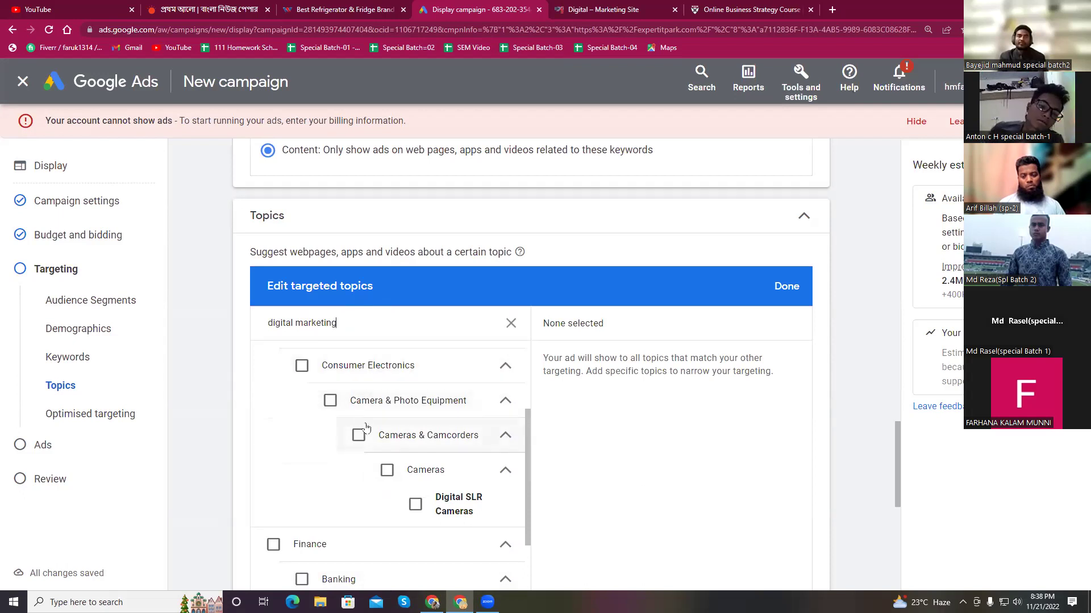
scroll(365, 434, down, 2)
scroll(365, 433, down, 2)
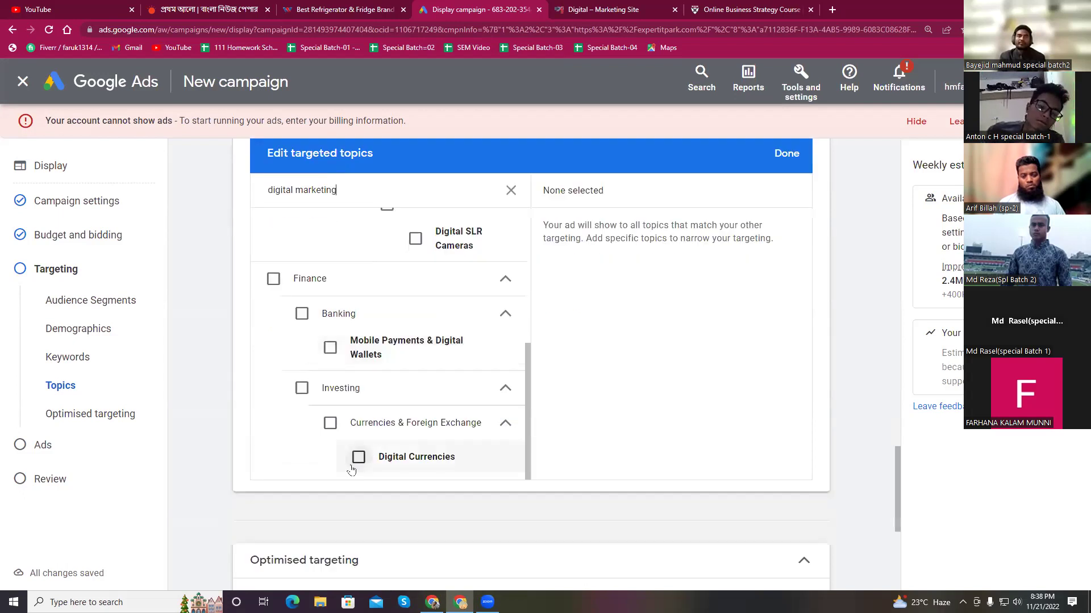
scroll(364, 461, down, 4)
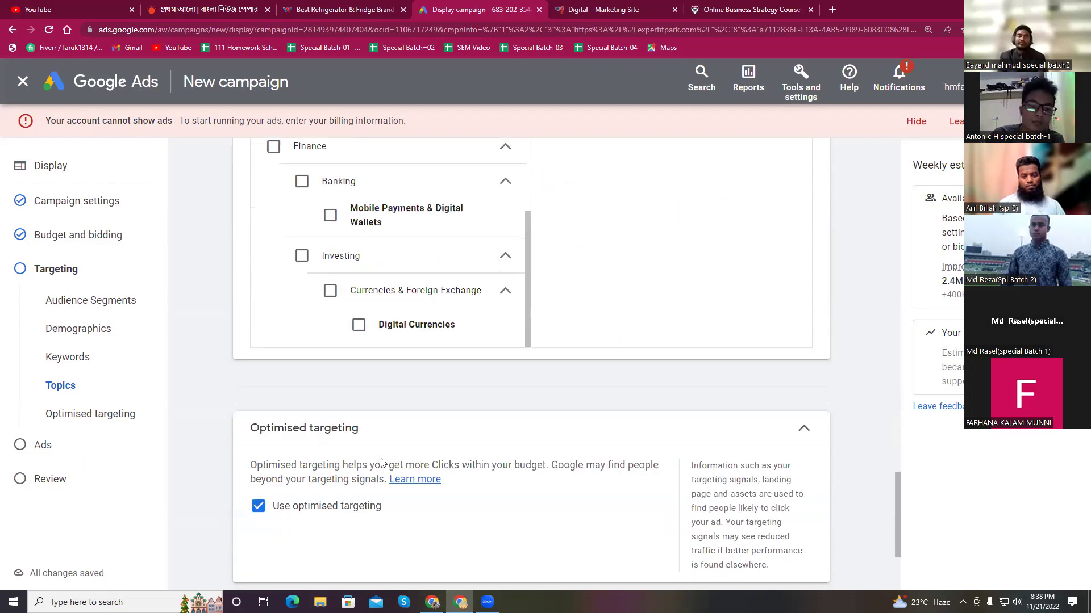
scroll(381, 461, up, 6)
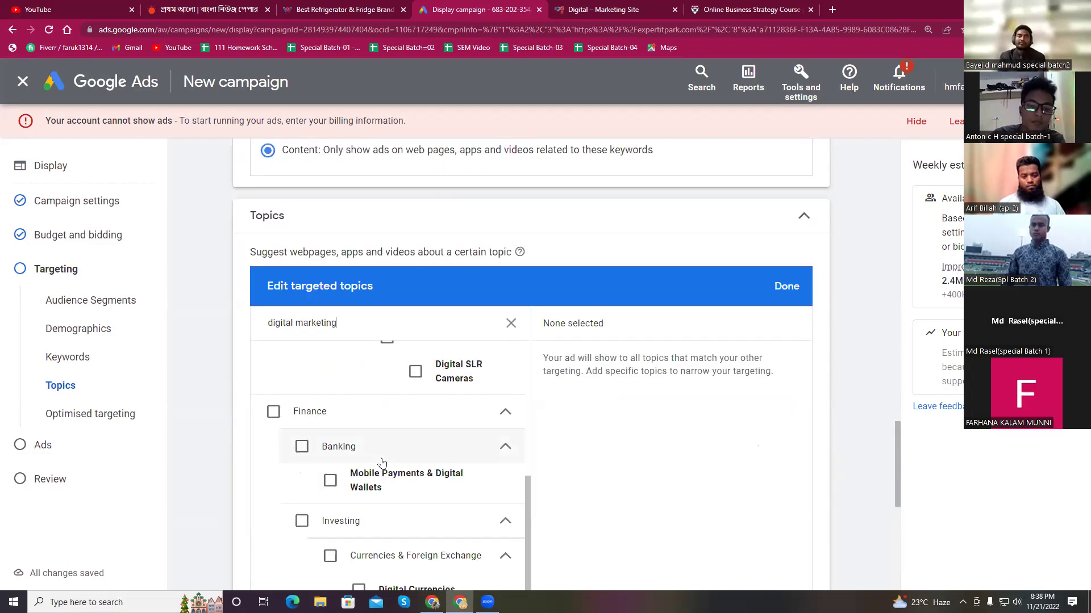
Replace the topic search with "socail media marketing"
click(510, 323)
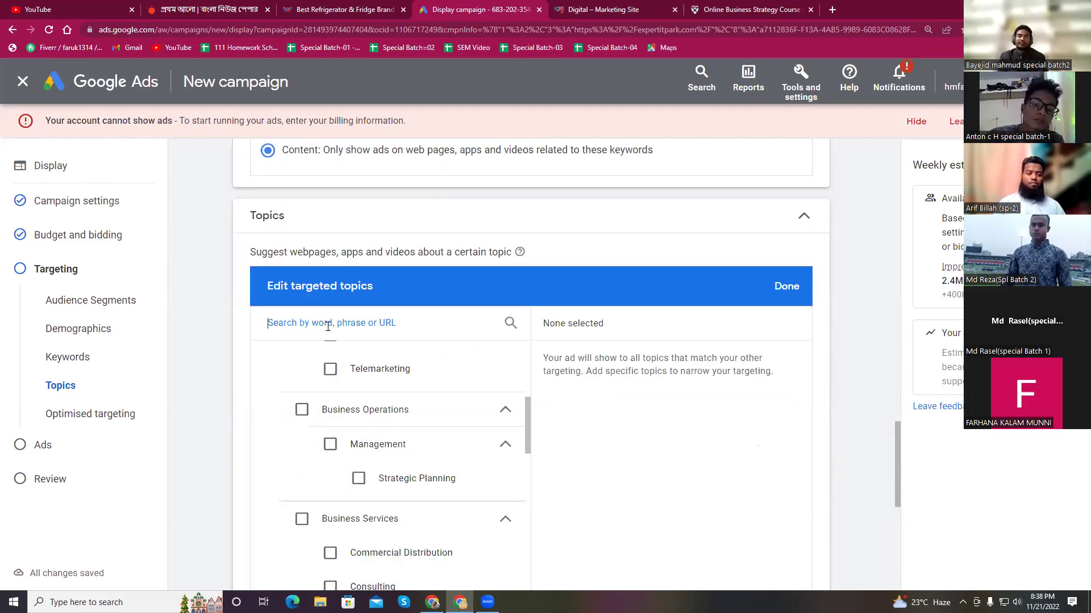
text(so)
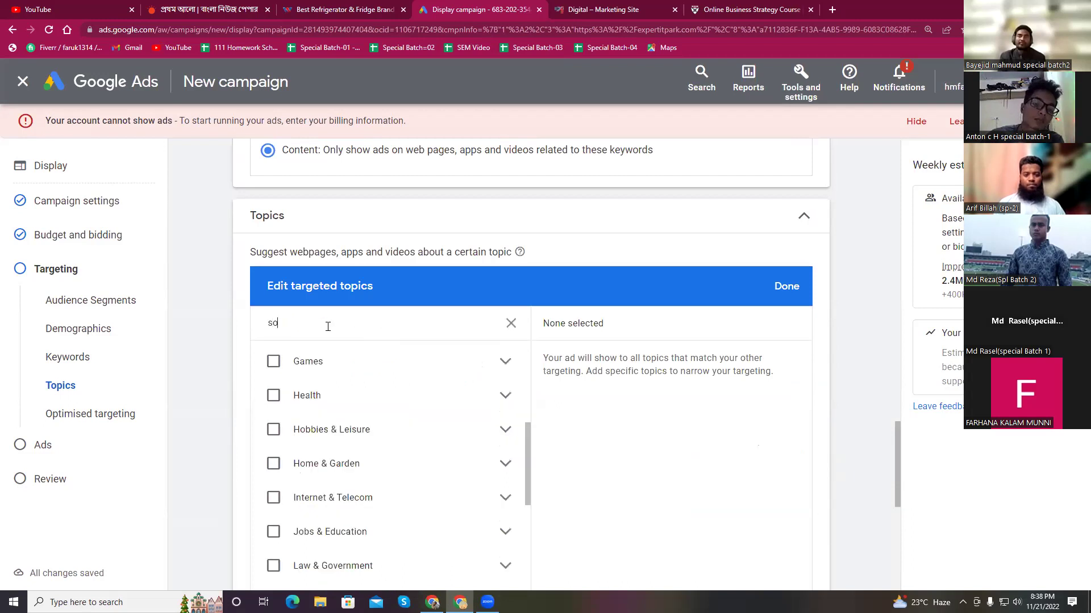
text(cail me)
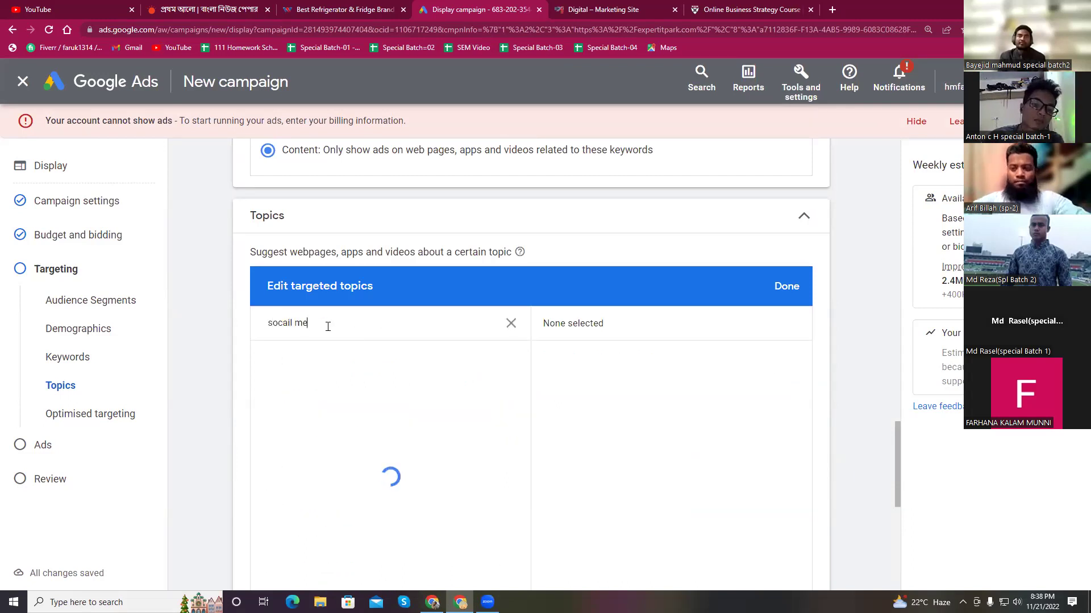
text(dia marketing)
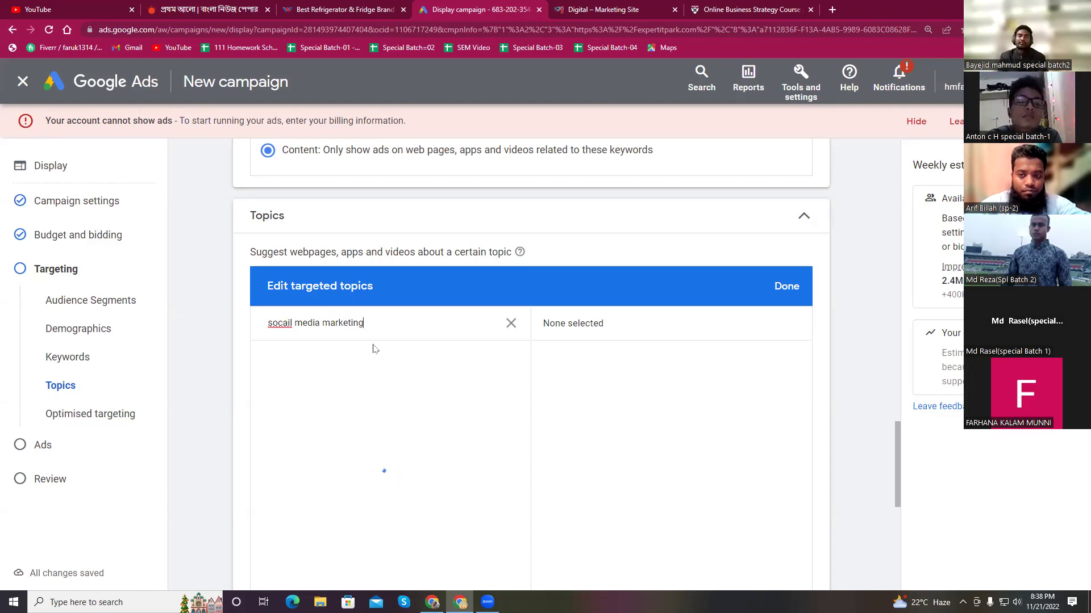
Search the targeted topics for "fashion" and clear the search term again
click(511, 324)
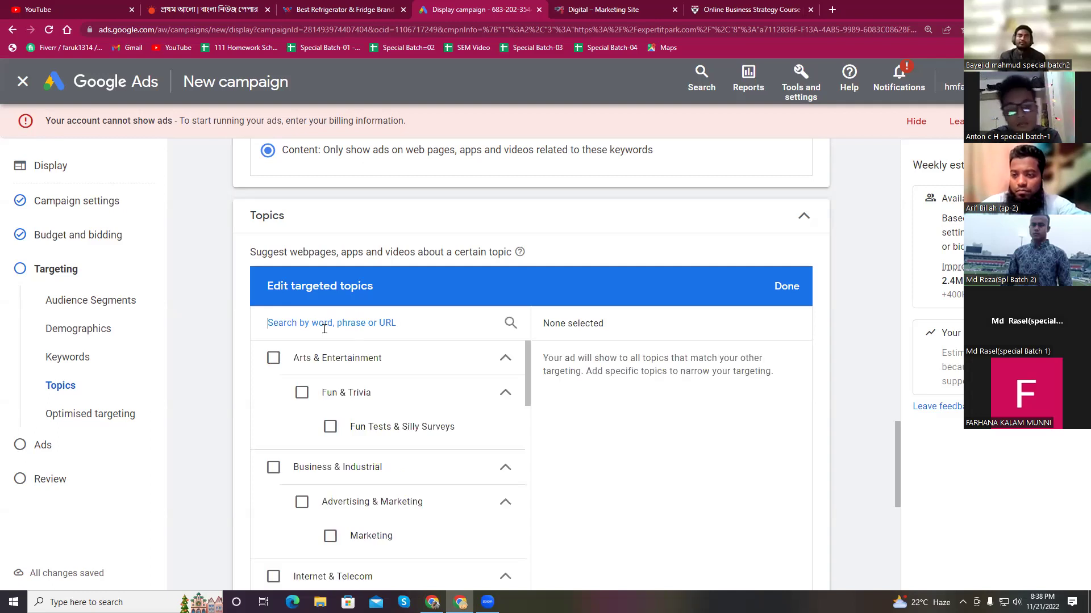
text(fashion)
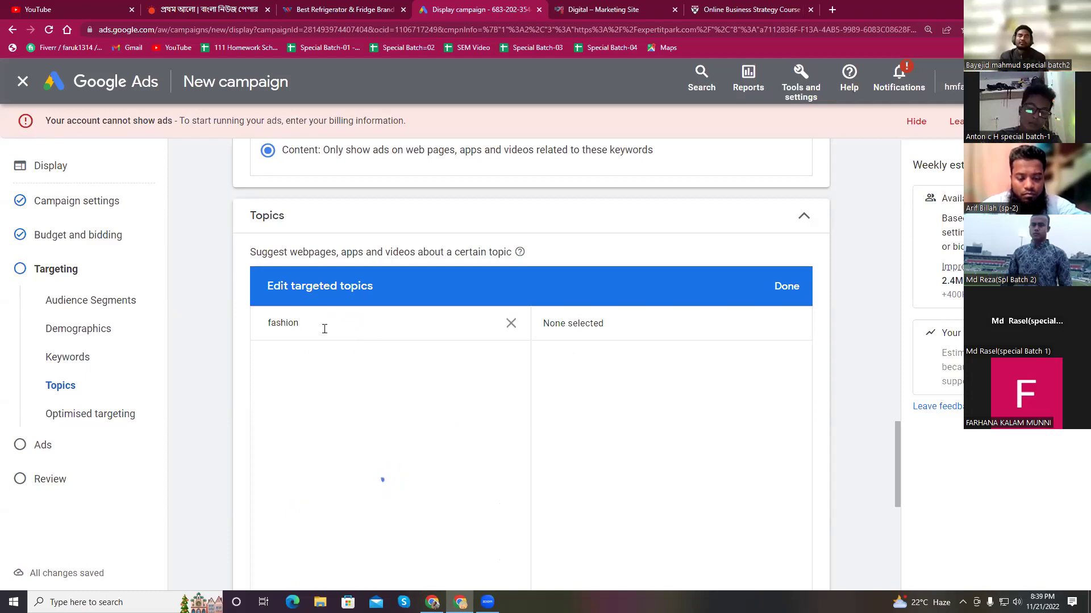
key(BackSpace)
key(BackSpace)
key(BackSpace)
key(BackSpace)
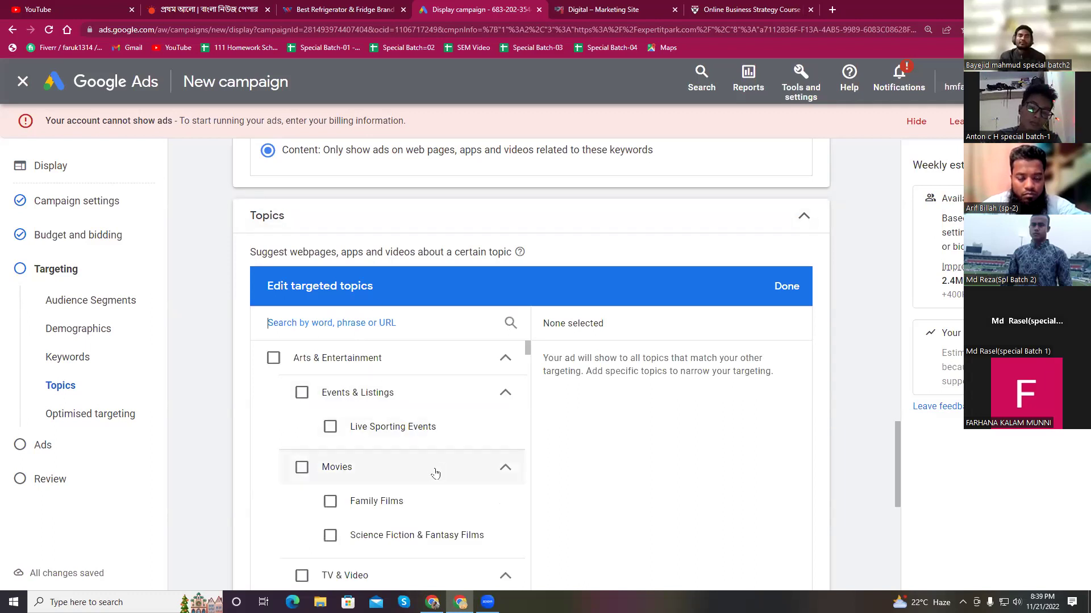
Browse the unfiltered topic list from Arts & Entertainment down to Home & Garden
scroll(375, 466, down, 6)
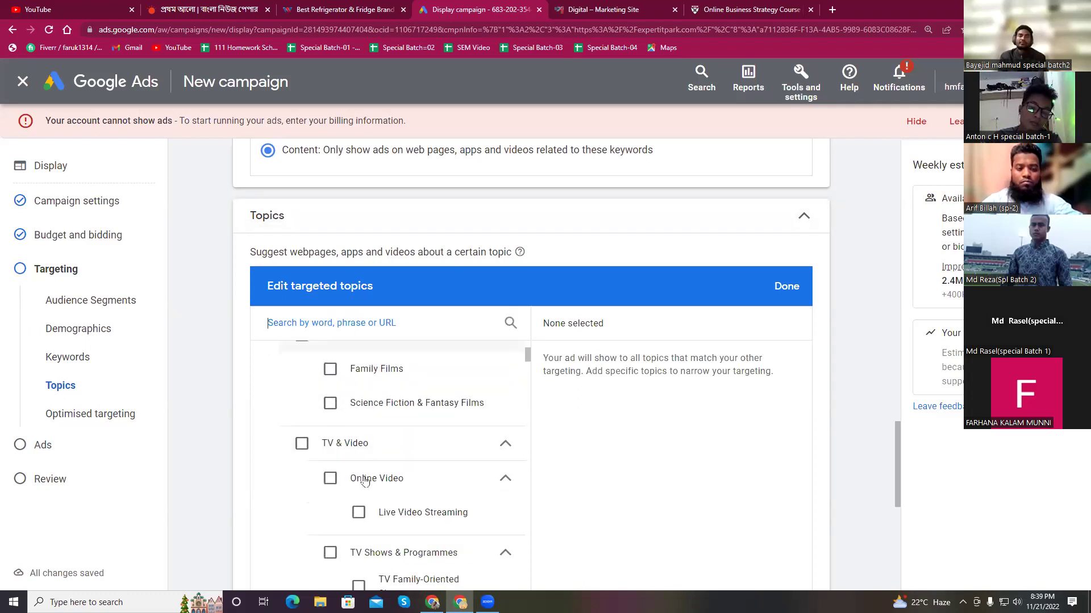
scroll(390, 484, down, 2)
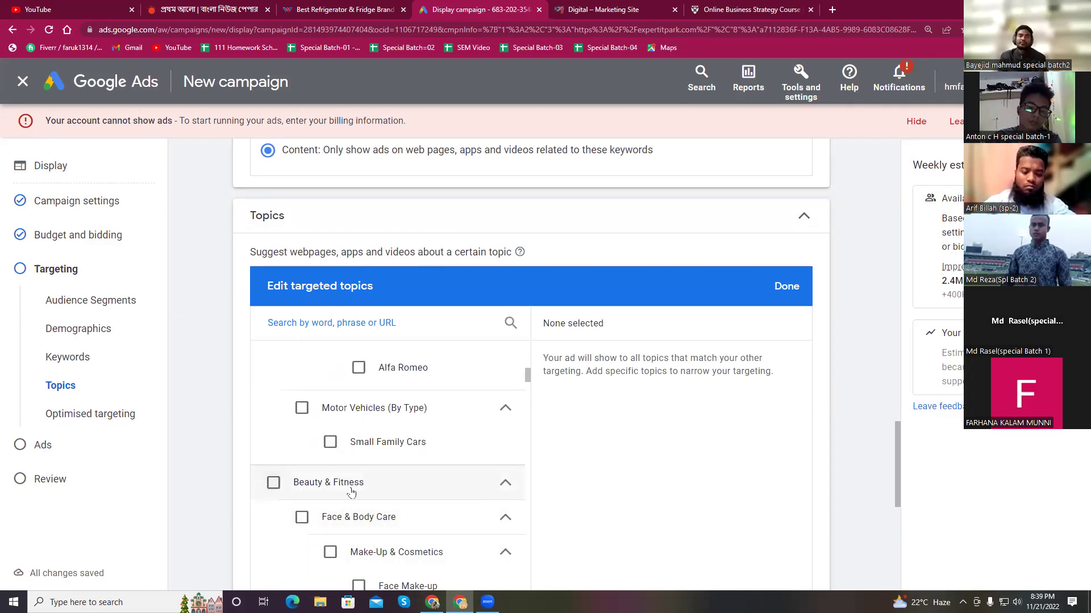
click(276, 487)
scroll(365, 489, up, 6)
scroll(365, 489, up, 3)
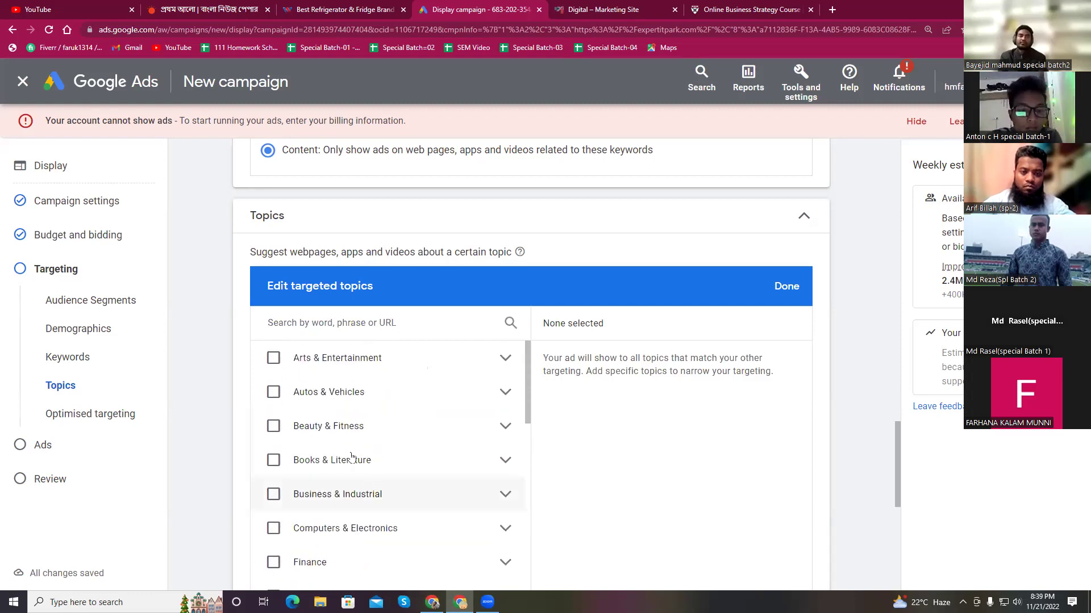
scroll(364, 457, up, 8)
scroll(388, 456, down, 10)
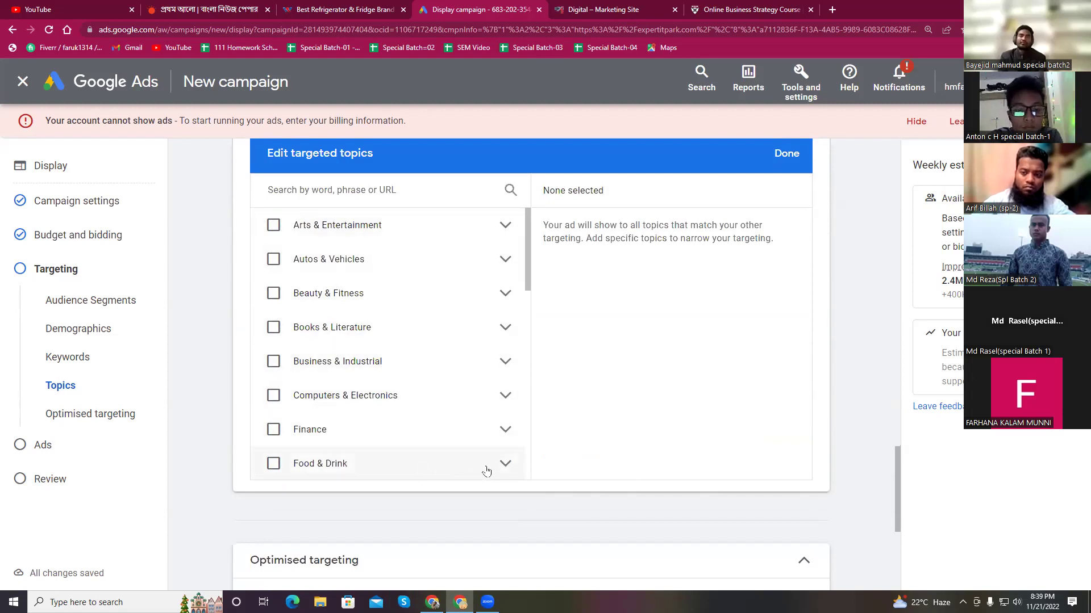
scroll(439, 439, down, 1)
scroll(439, 439, down, 2)
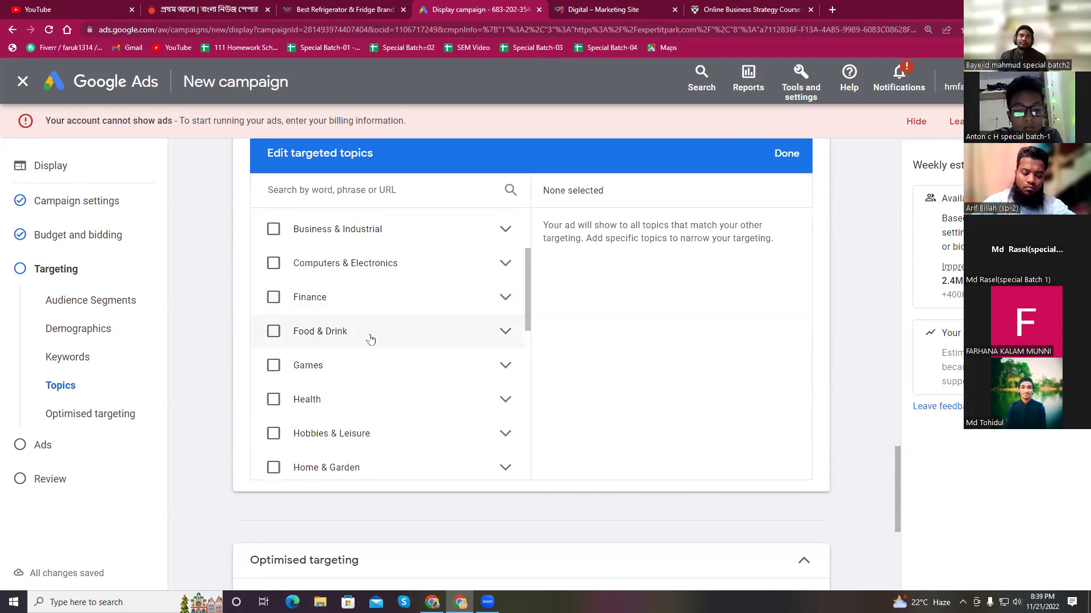
Expand the Food & Drink topic, select Restaurants and Food & Grocery Retailers, and leave Food deselected
click(505, 332)
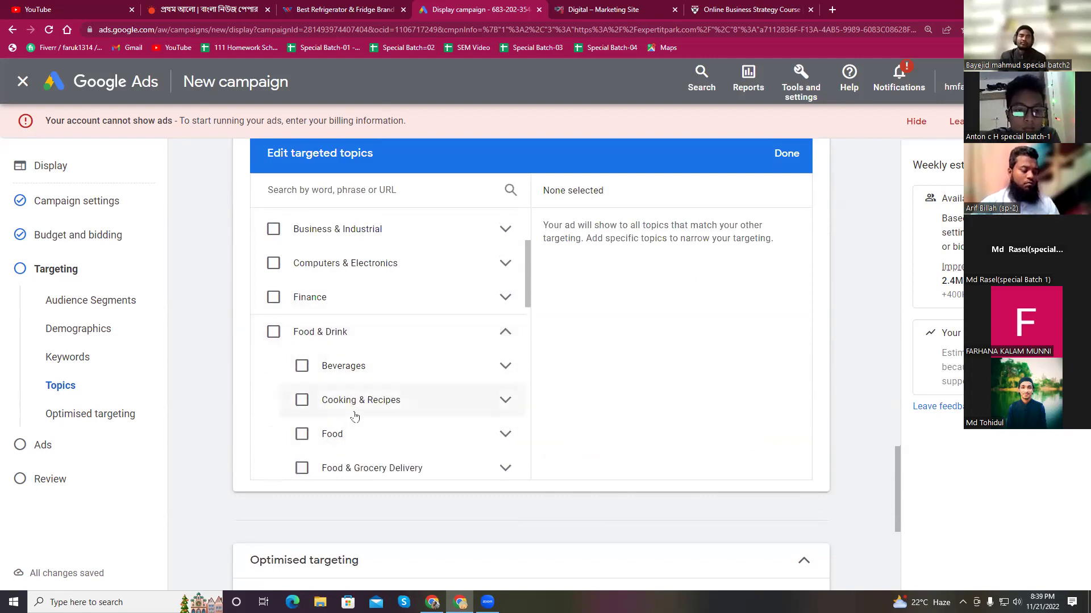
scroll(356, 418, down, 2)
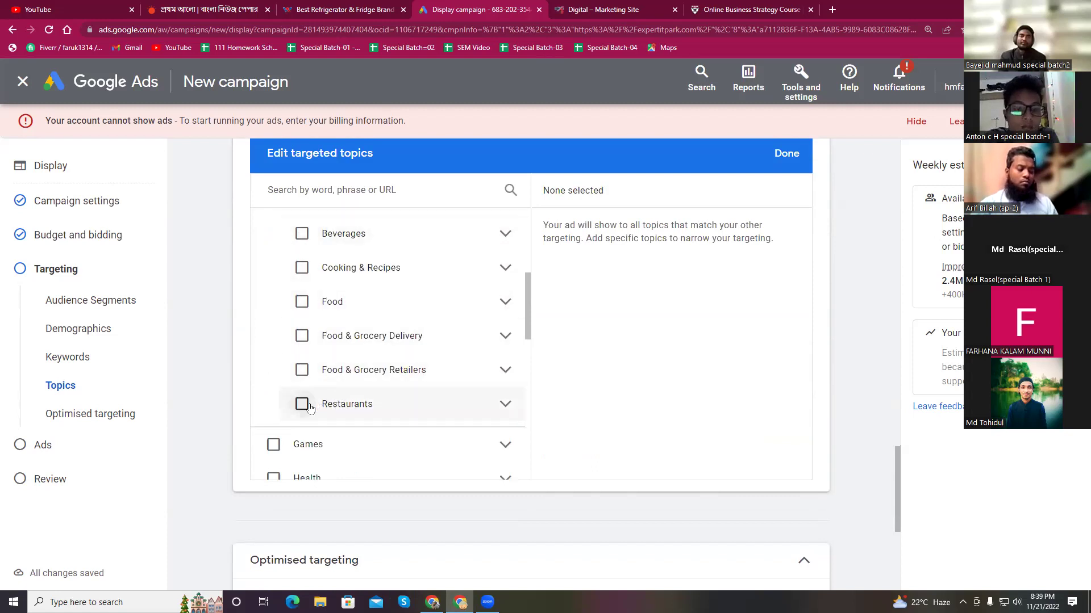
click(303, 404)
click(302, 369)
click(301, 302)
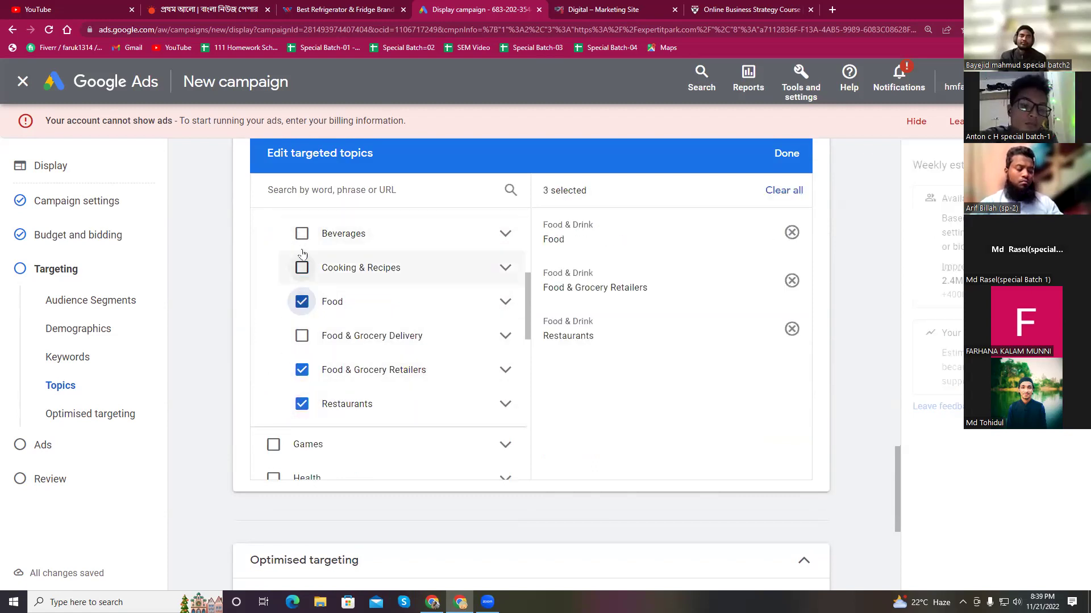
click(302, 302)
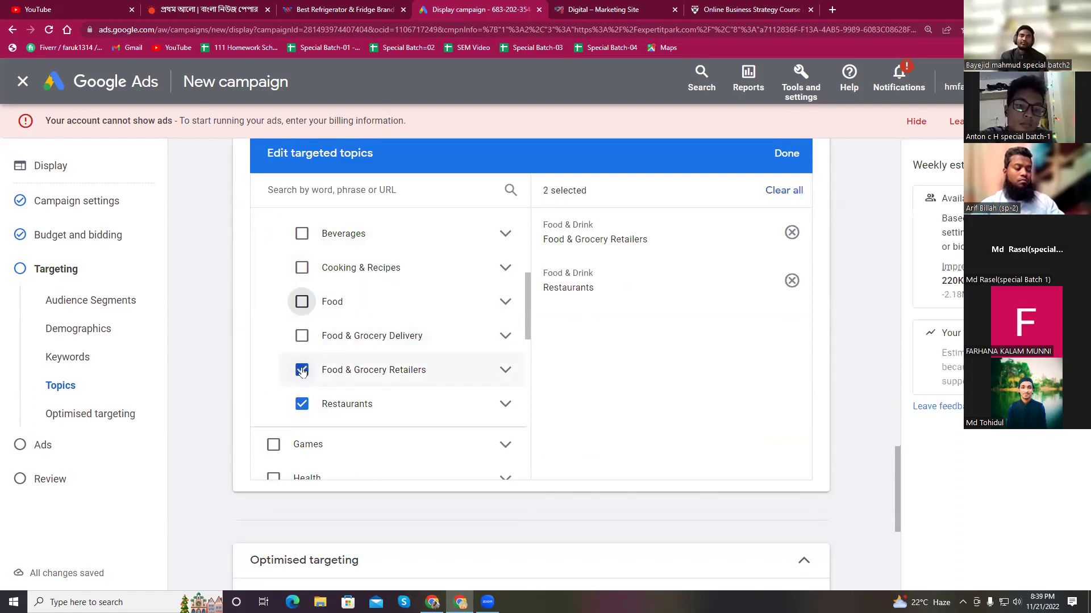
Remove Food & Grocery Retailers and Restaurants from the targeted topics and save the topic selection
click(301, 370)
click(301, 404)
scroll(465, 390, down, 5)
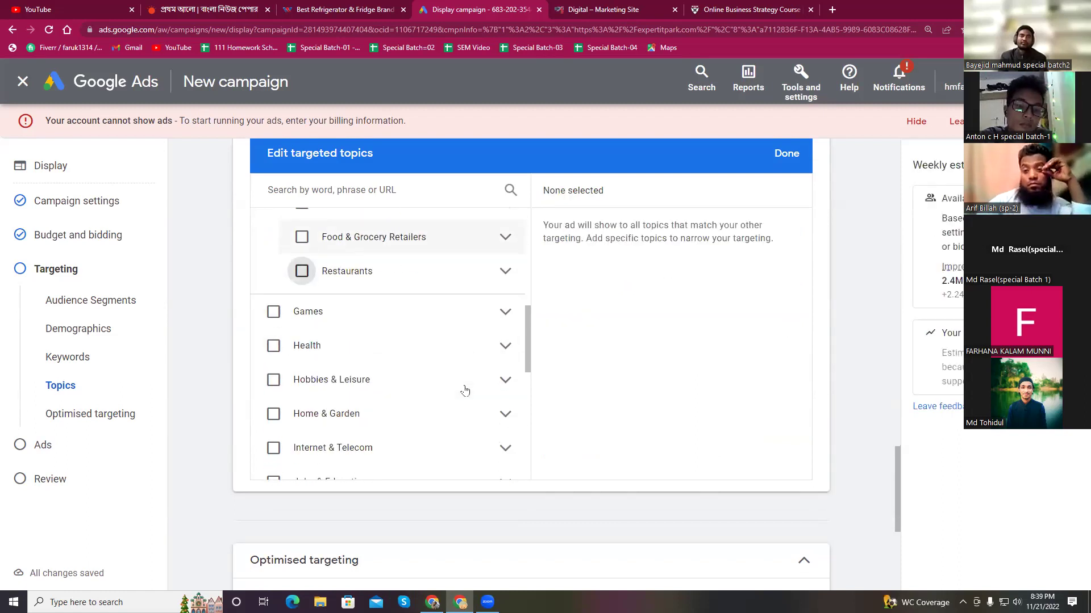
scroll(418, 418, down, 2)
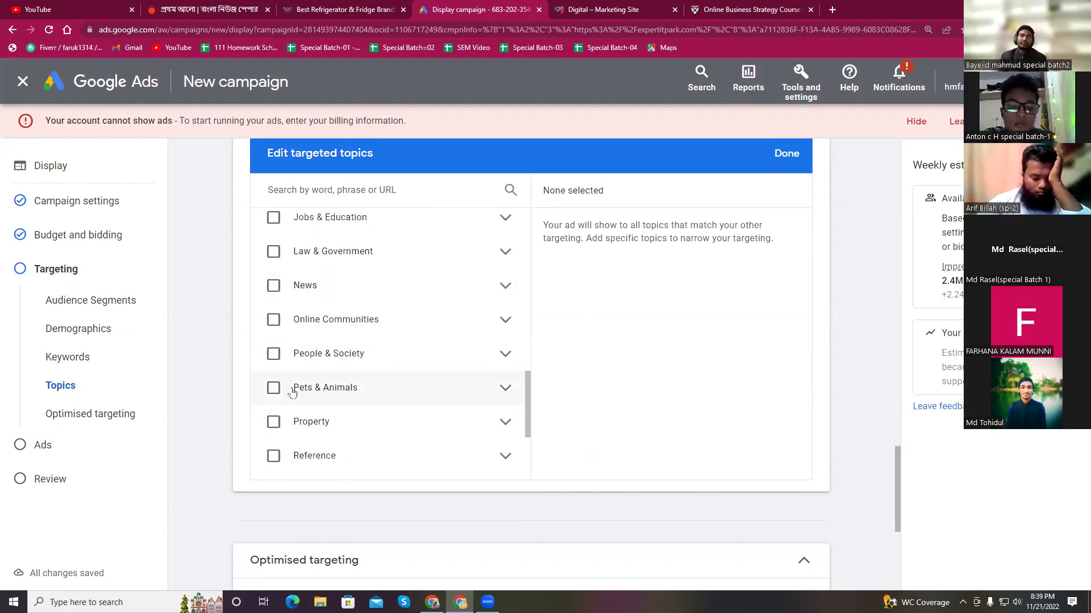
click(777, 156)
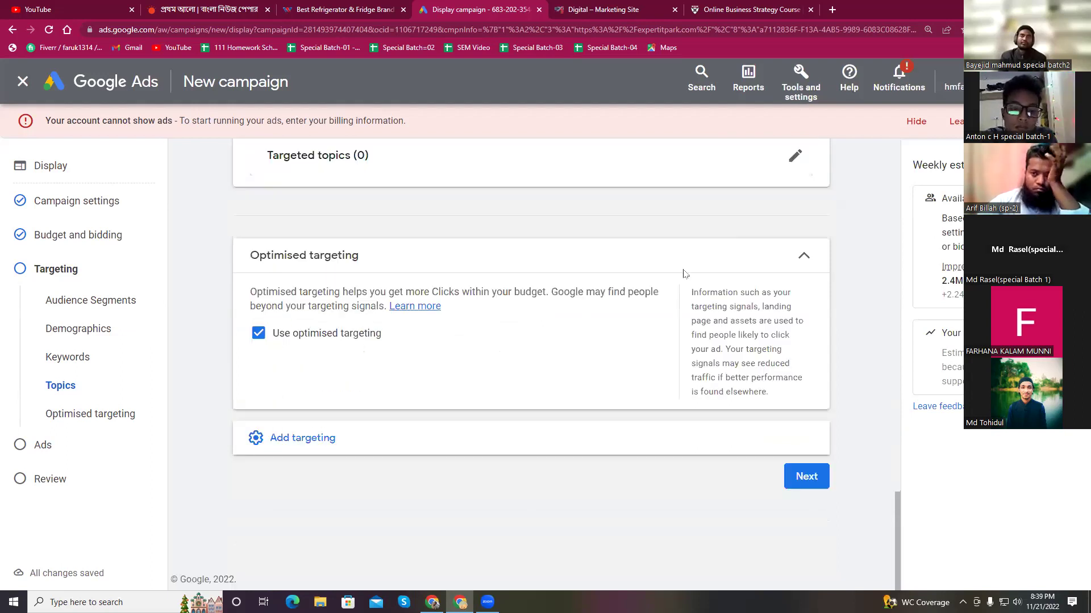
Add Placements targeting to the campaign and open the Websites category for browsing placements
click(489, 438)
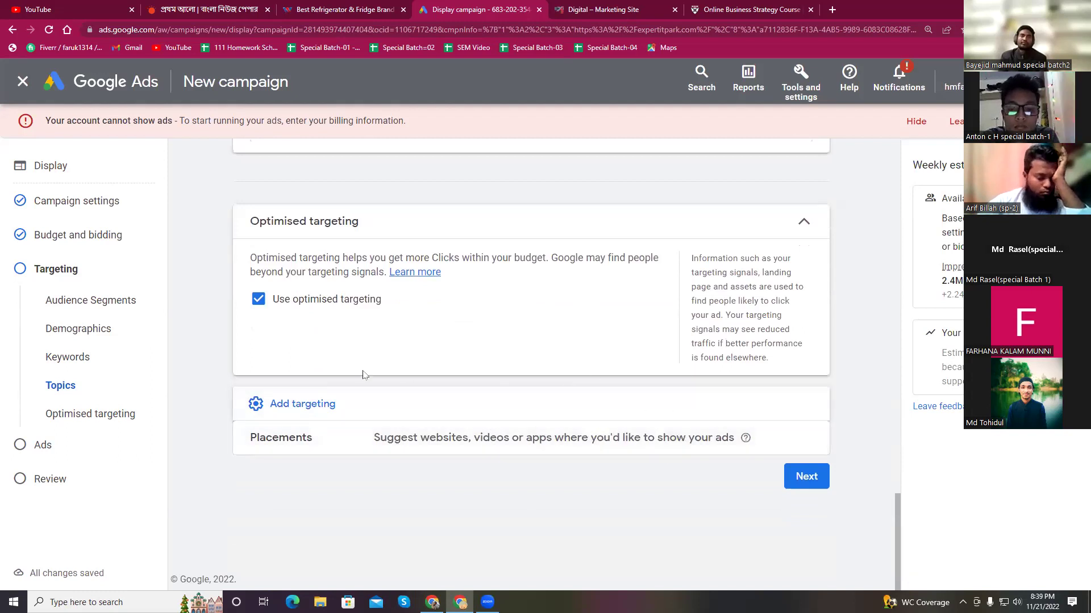
scroll(657, 395, up, 4)
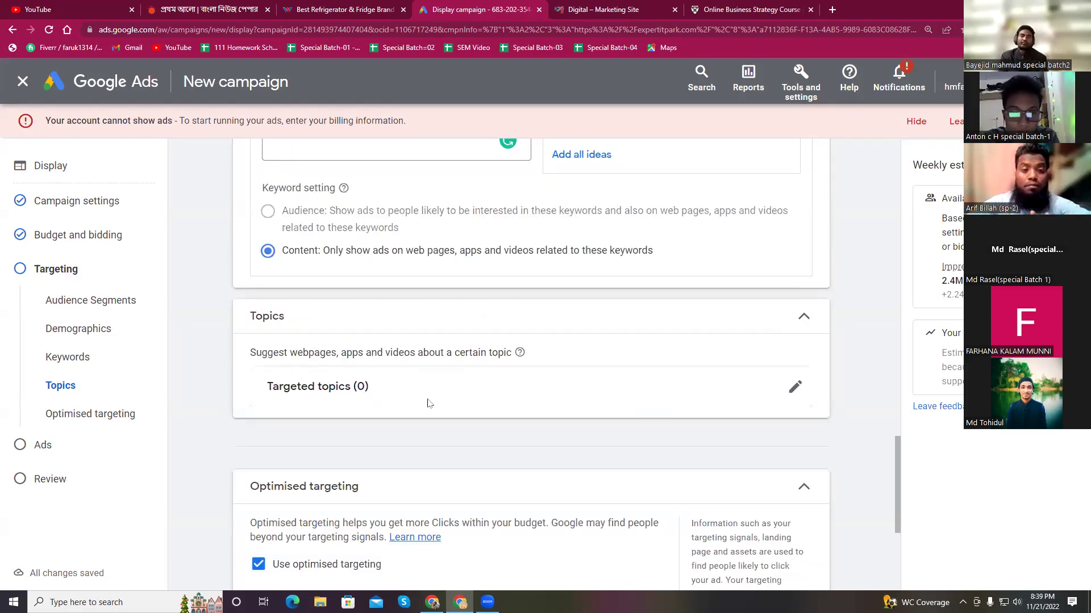
scroll(455, 405, up, 2)
scroll(449, 295, down, 2)
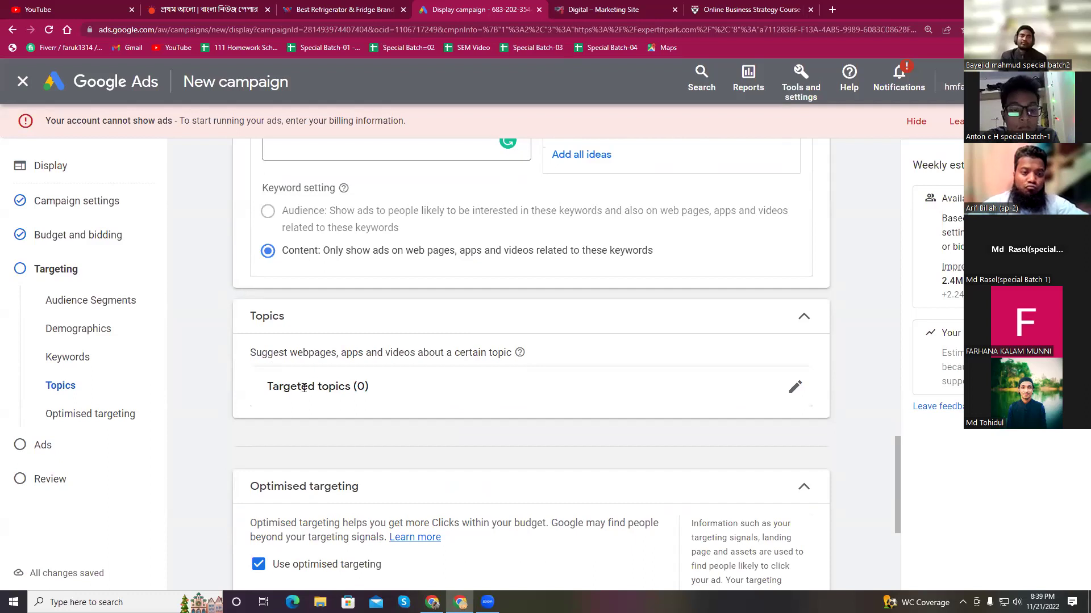
scroll(398, 369, down, 2)
scroll(422, 336, down, 2)
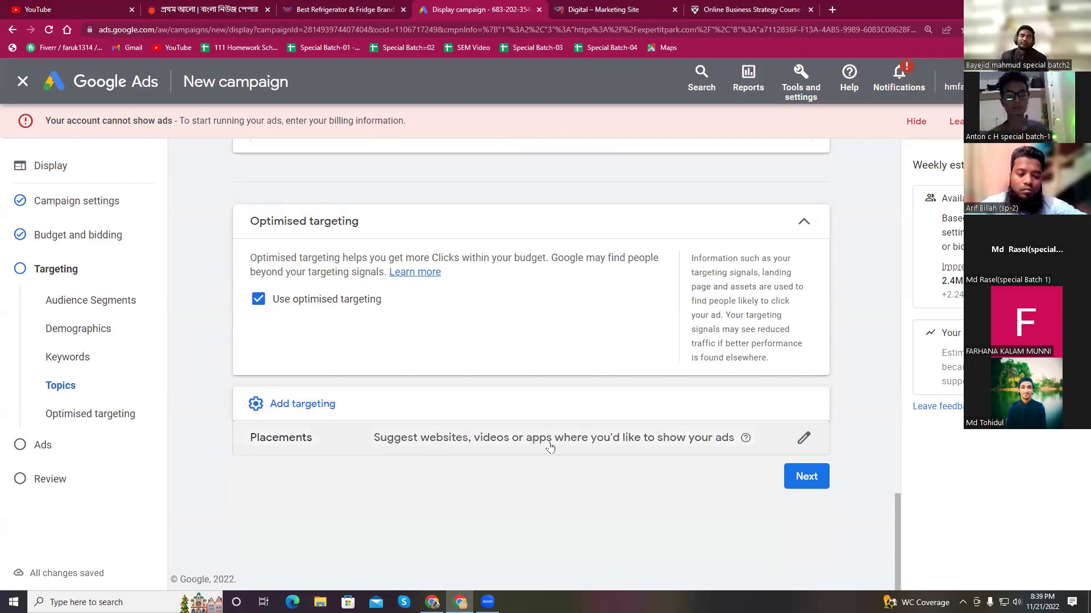
click(802, 440)
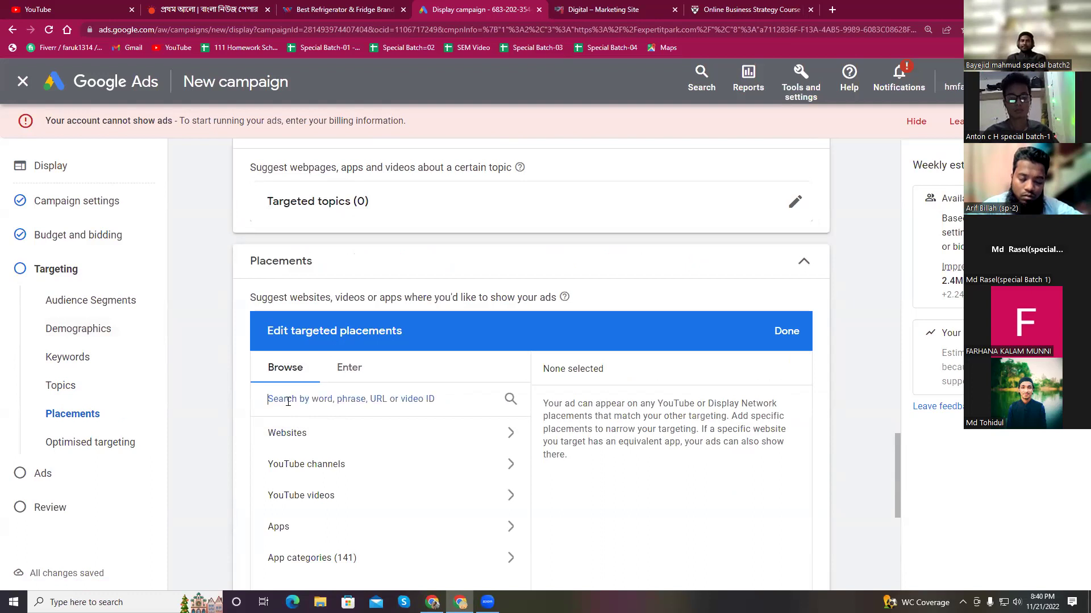
click(307, 432)
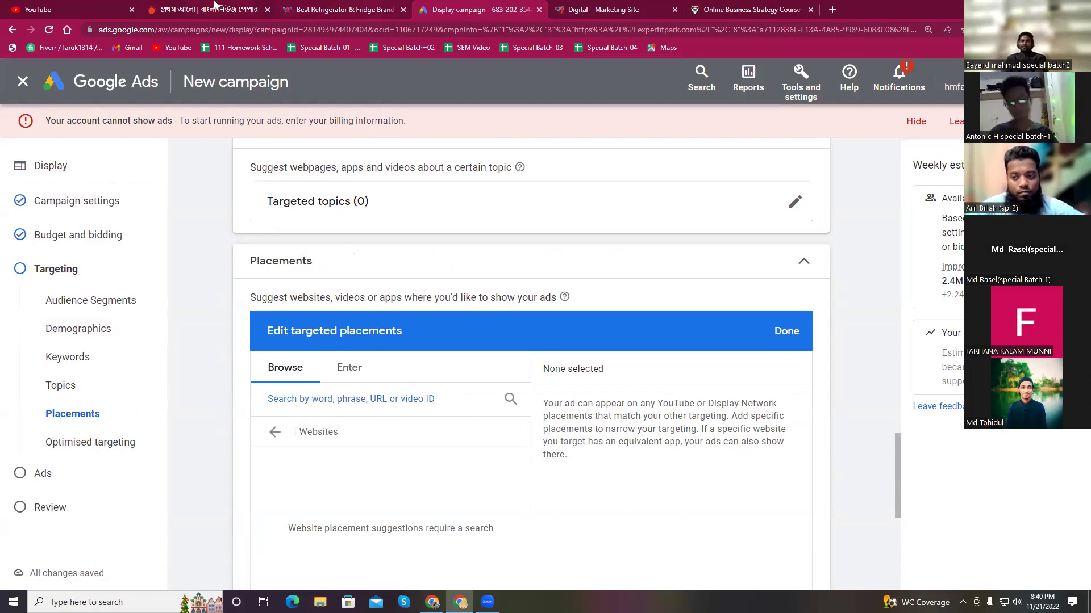
Switch to the Prothom Alo news site and copy its web address
click(214, 5)
click(150, 31)
key(ctrl+c)
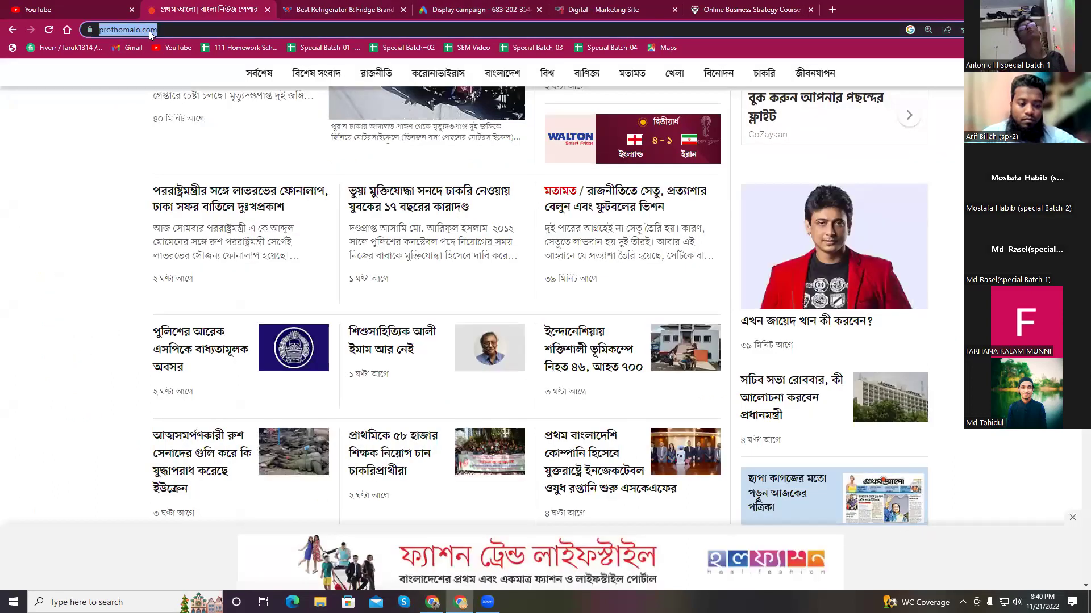
right_click(150, 31)
click(176, 97)
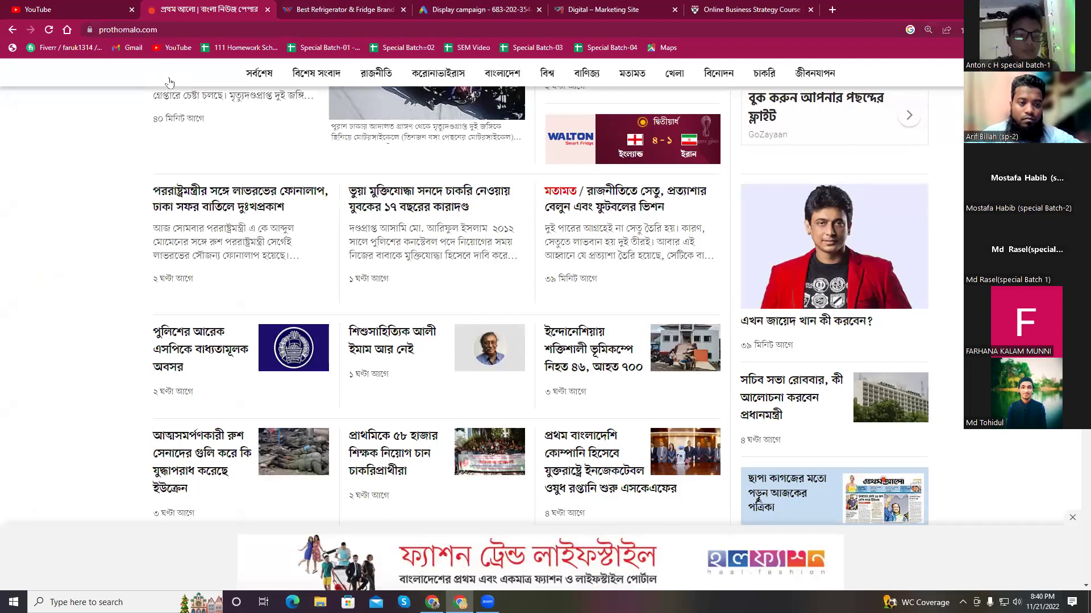
click(451, 6)
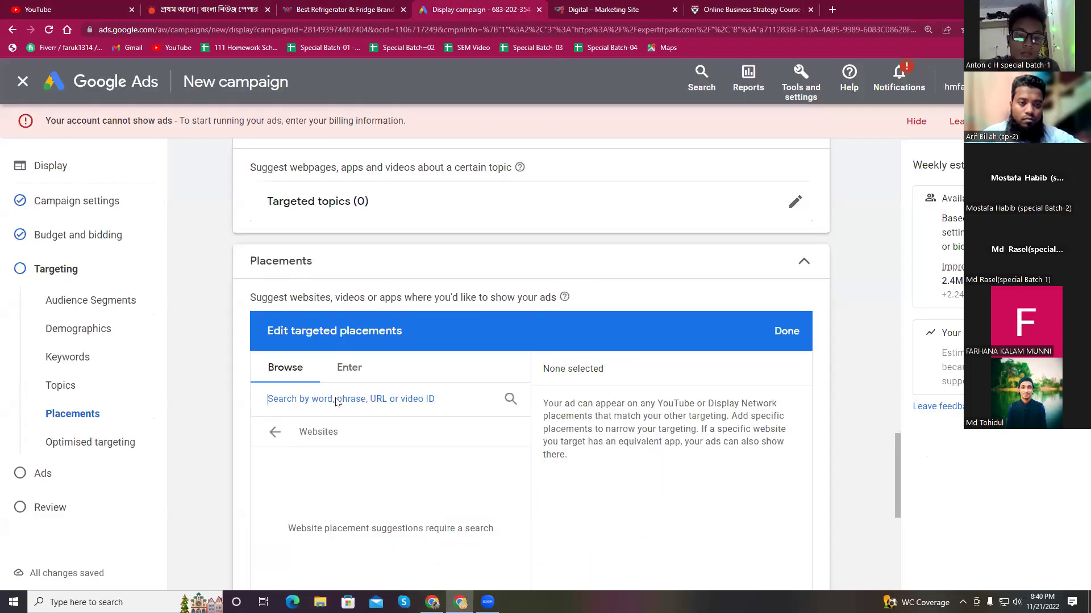
right_click(291, 402)
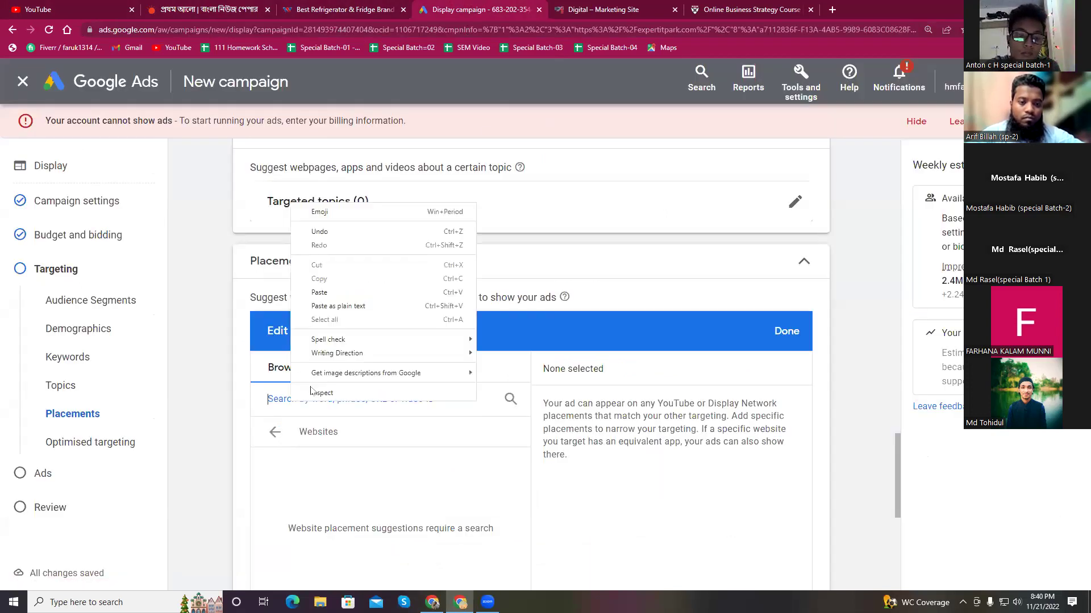
click(320, 292)
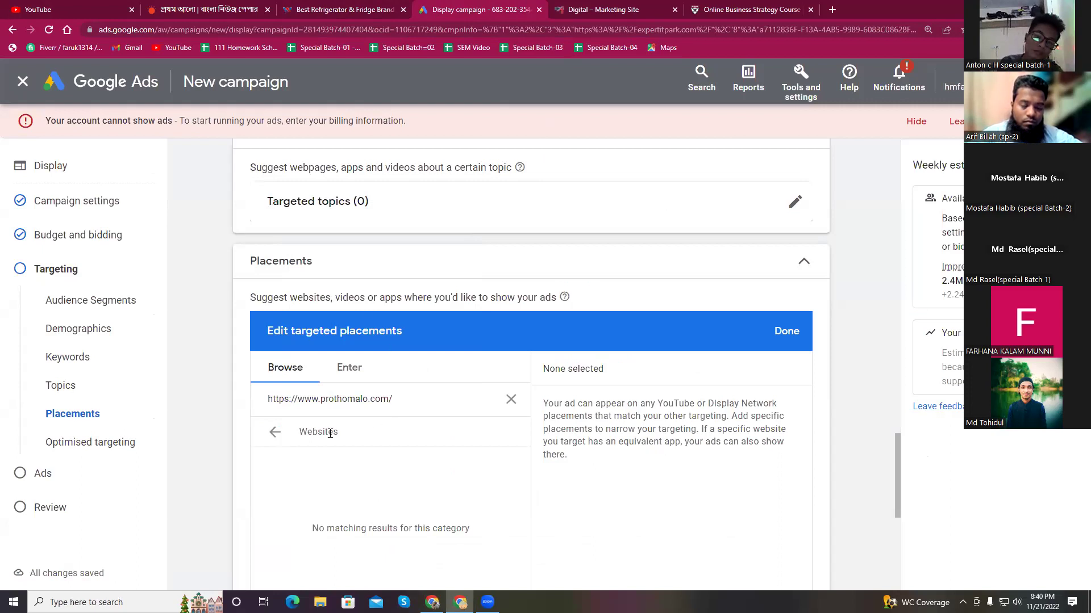
scroll(422, 447, down, 2)
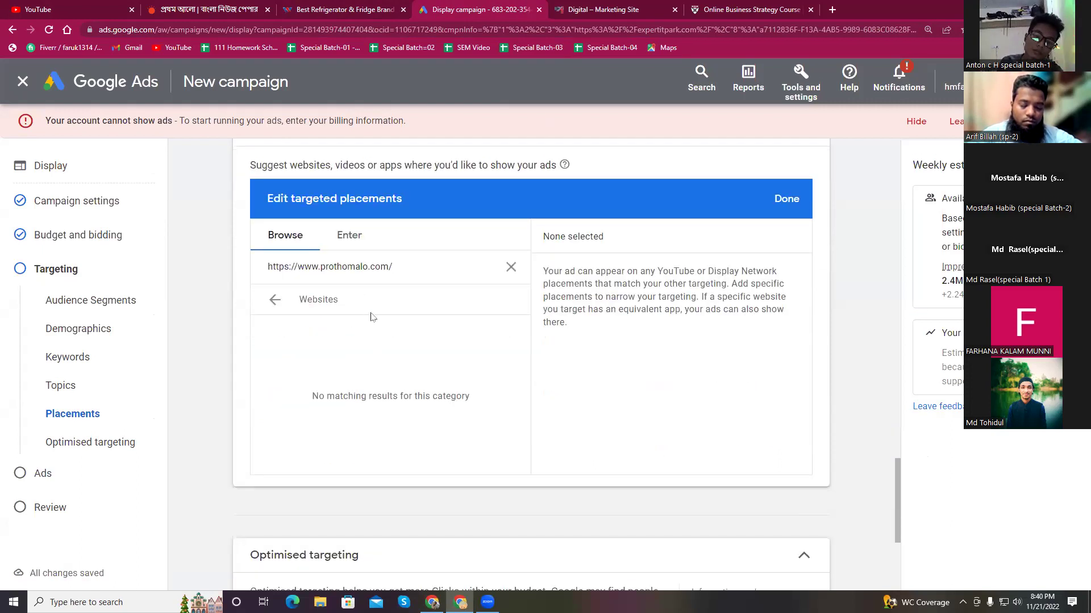
click(776, 201)
click(795, 202)
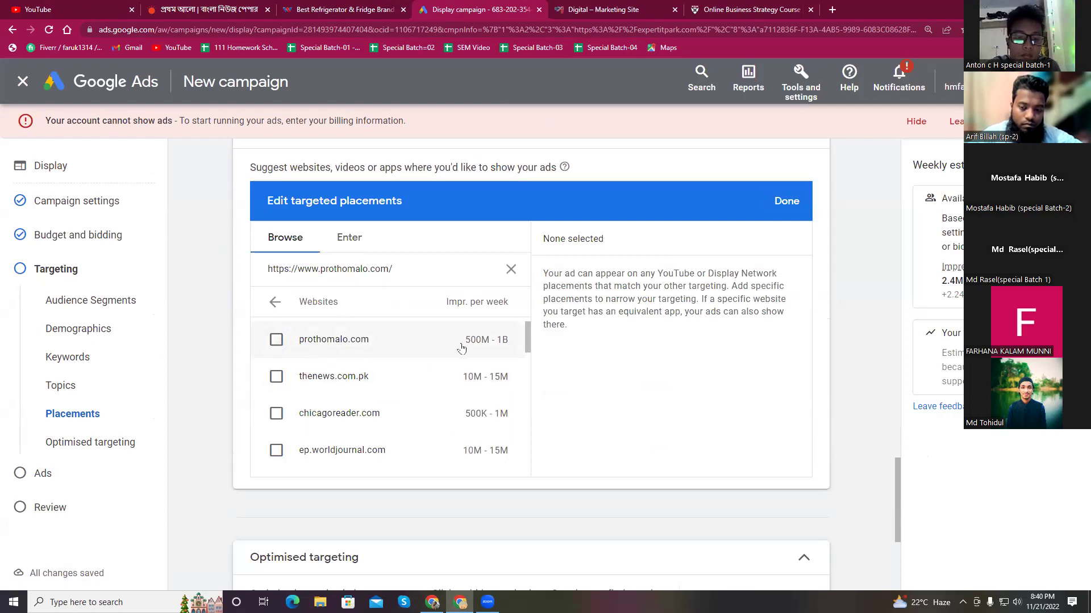
click(276, 341)
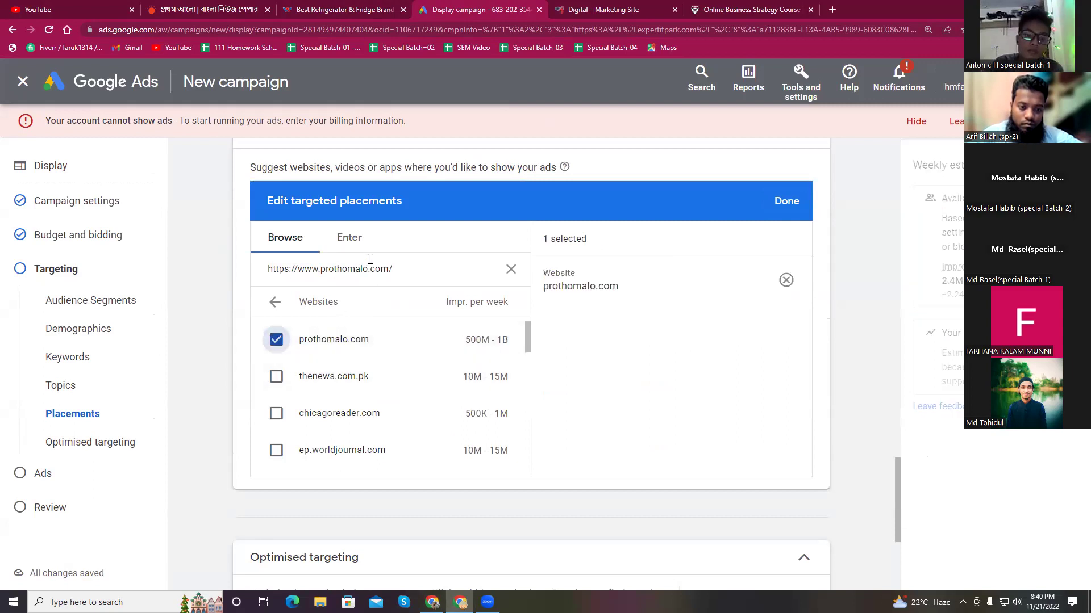
Clear the placement search and open the YouTube channels category instead of Websites
click(511, 269)
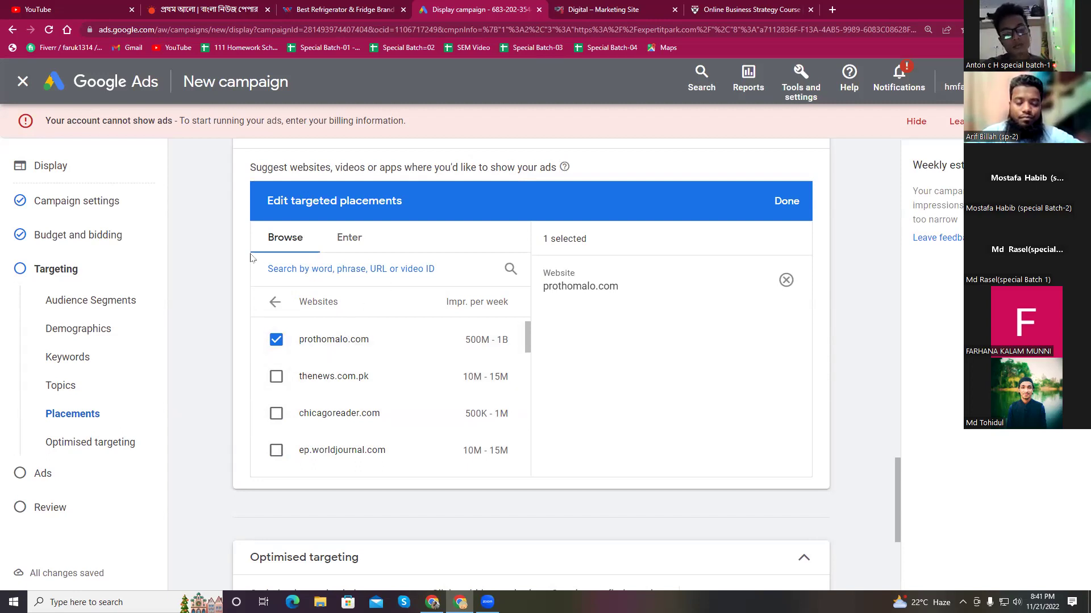
click(275, 302)
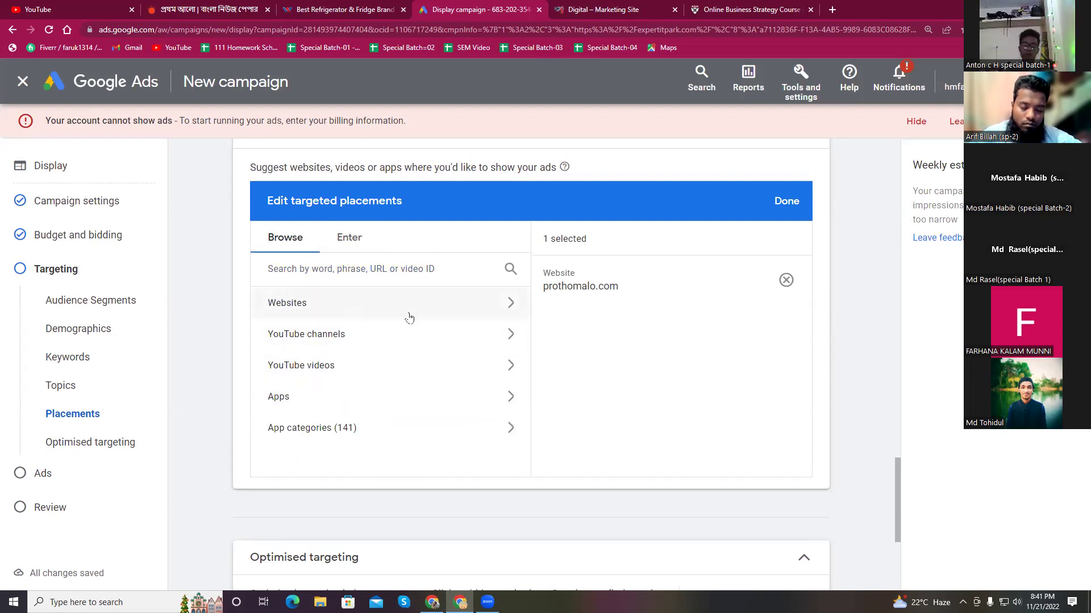
click(367, 344)
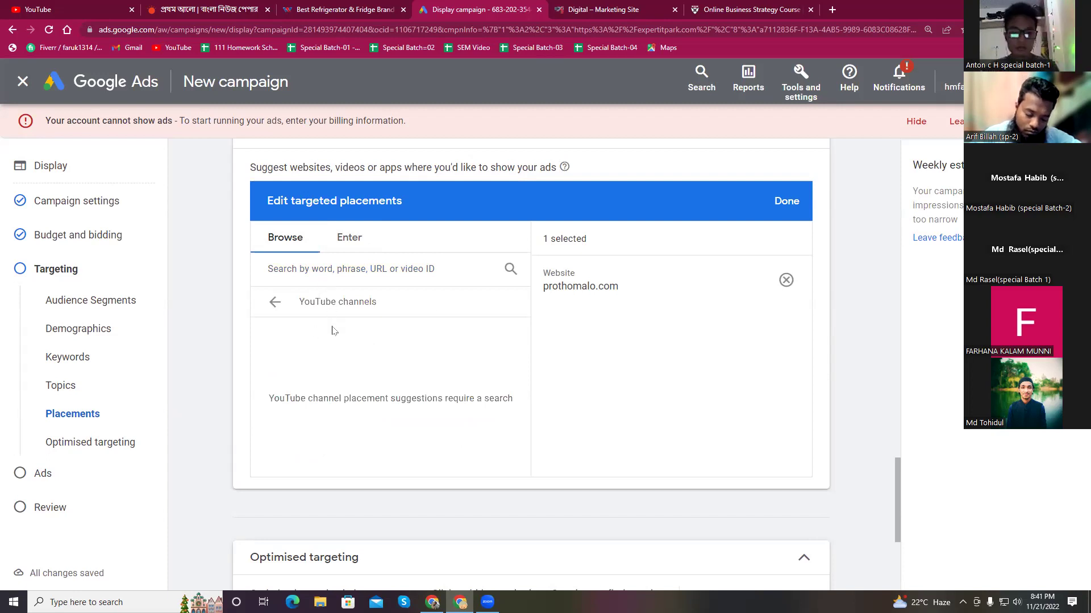
Switch to YouTube, open Business Insider's "The True Cost Of The Qatar 2022 World Cup" video in a new tab and pause playback
click(59, 8)
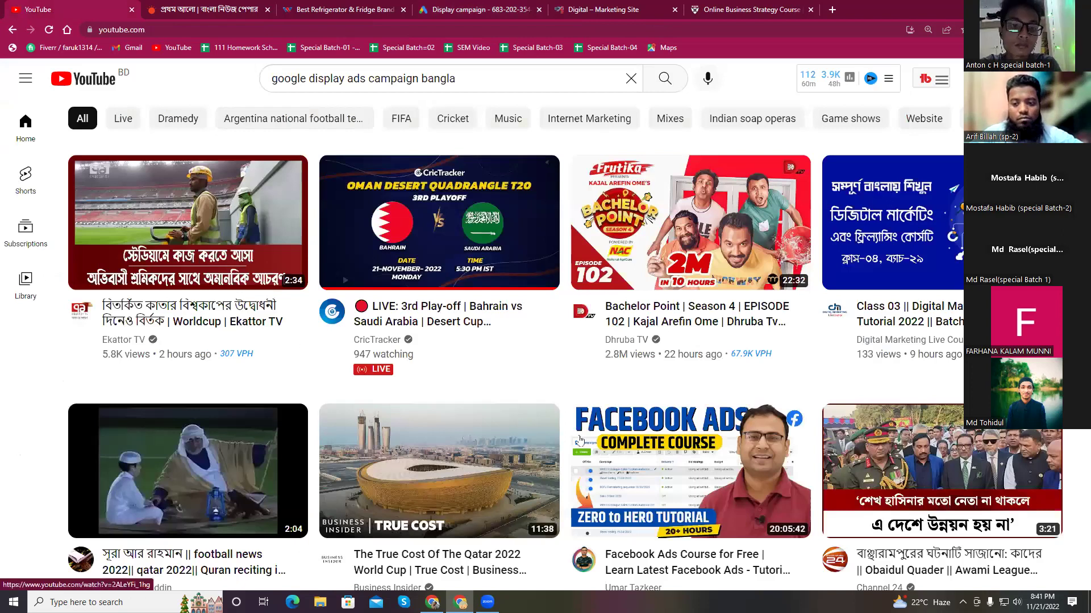
scroll(580, 441, down, 5)
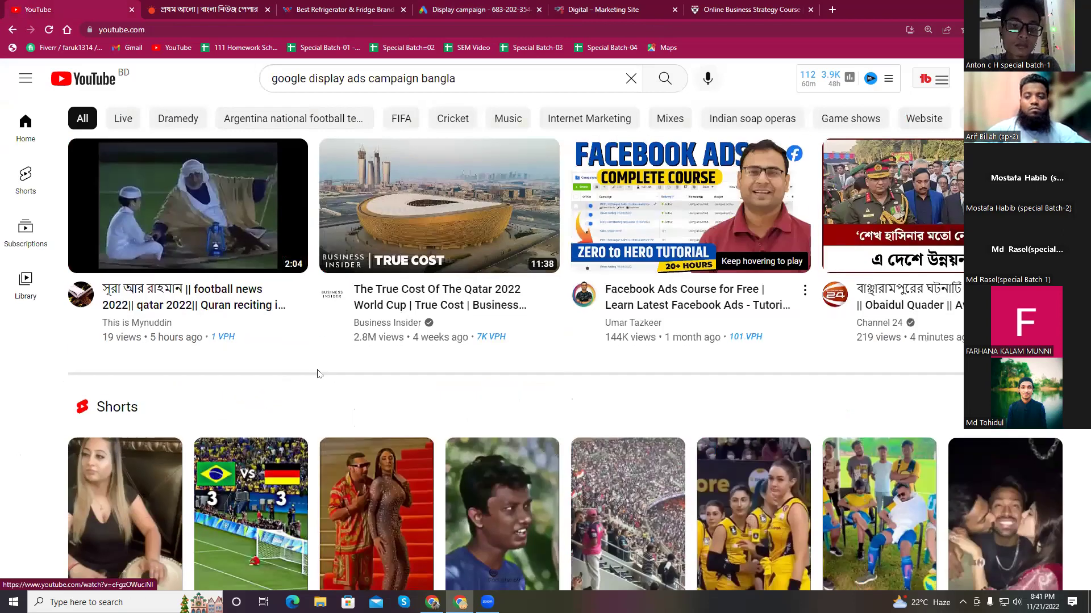
right_click(400, 311)
click(432, 320)
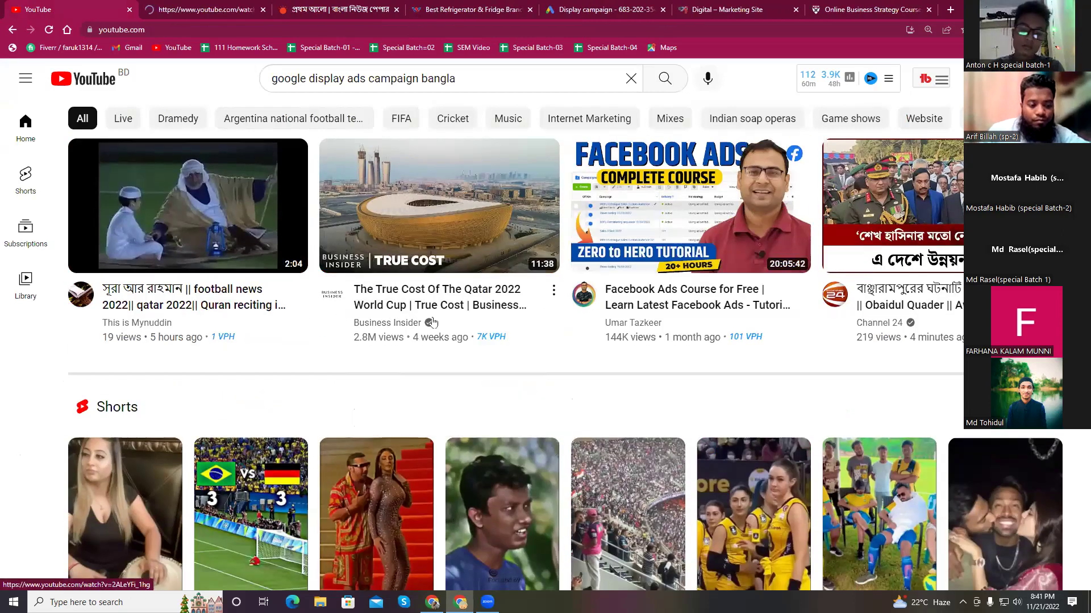
scroll(462, 296, up, 5)
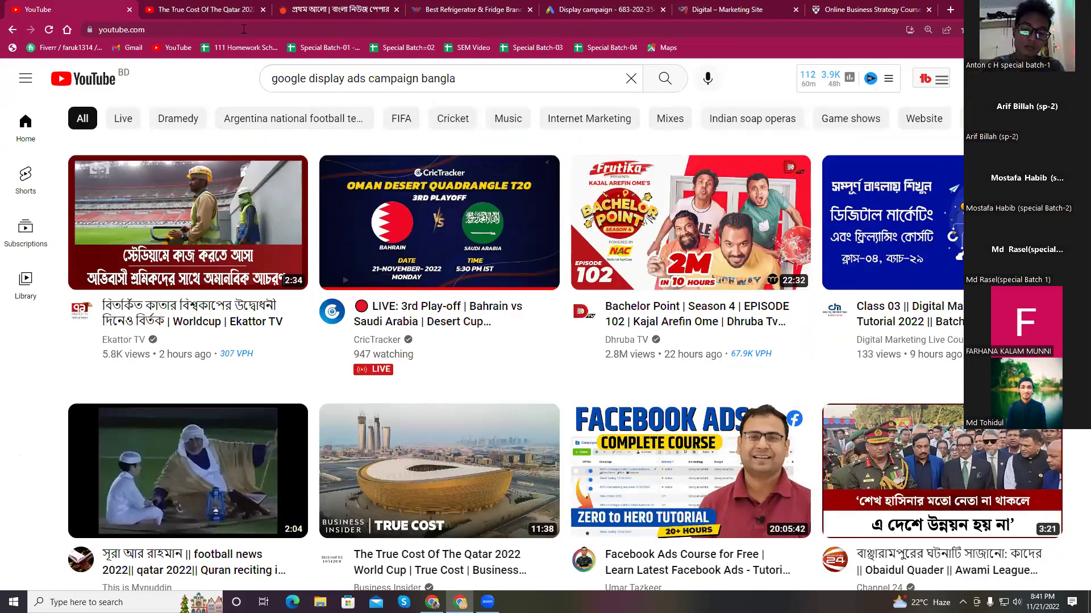
click(223, 10)
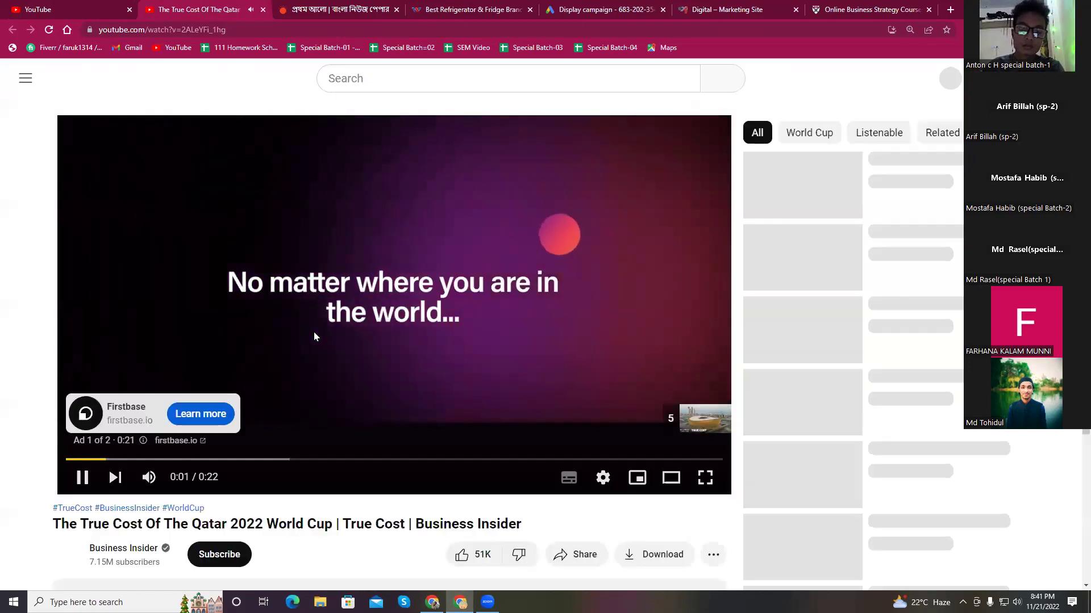
click(82, 476)
scroll(86, 469, down, 1)
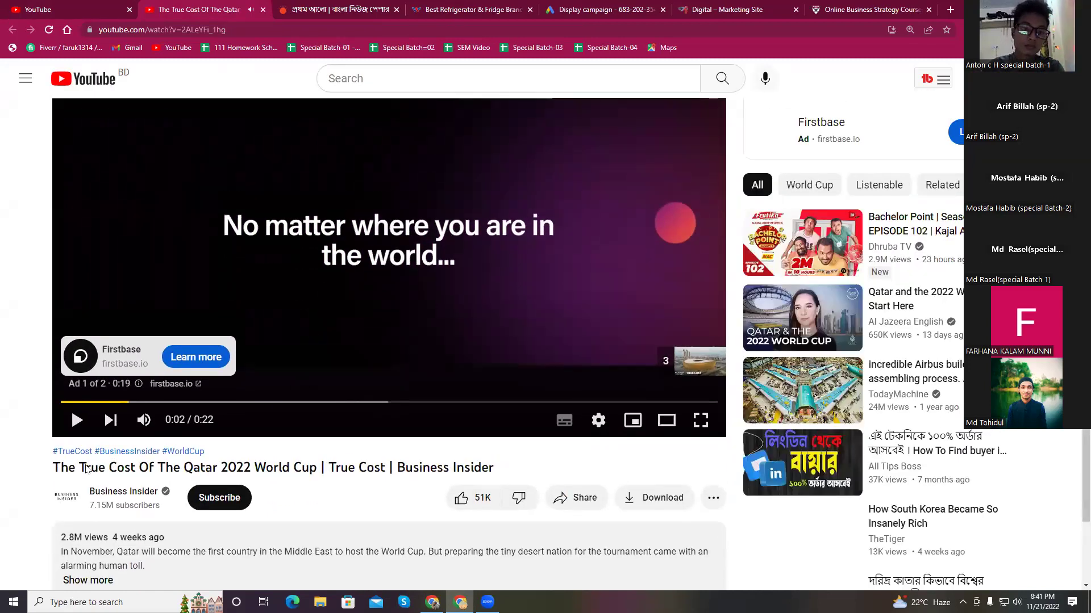
Open the Business Insider channel page from the video, pause its featured video and copy the channel's address
click(116, 498)
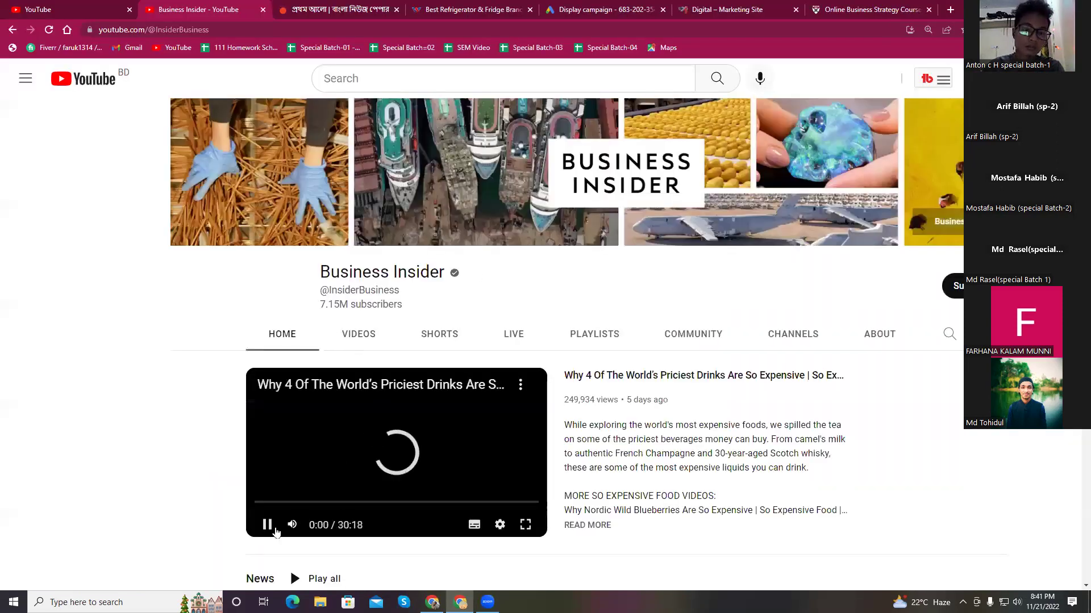
click(267, 524)
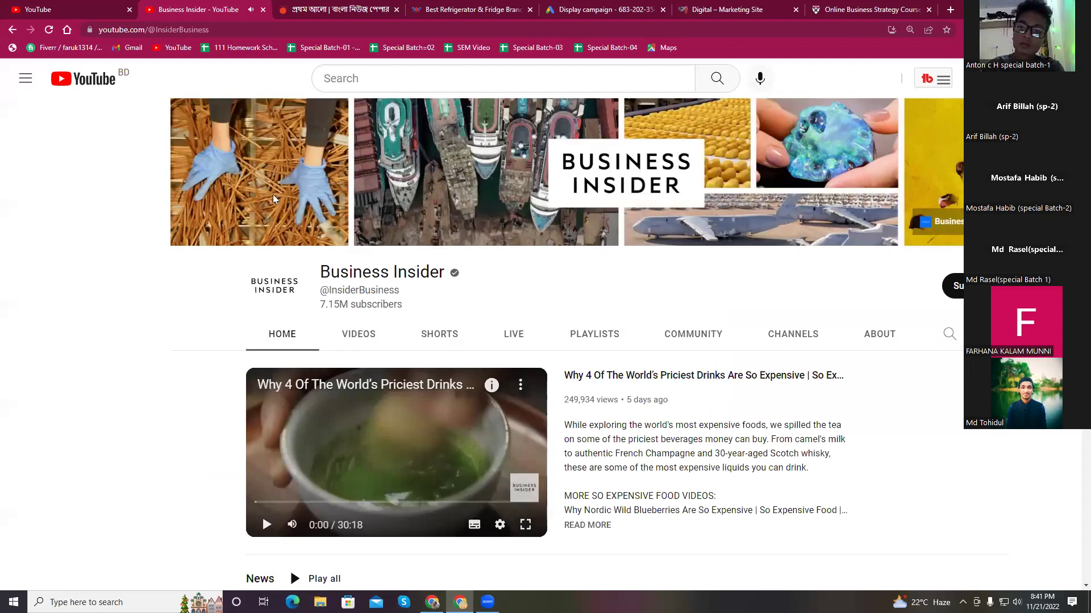
click(123, 32)
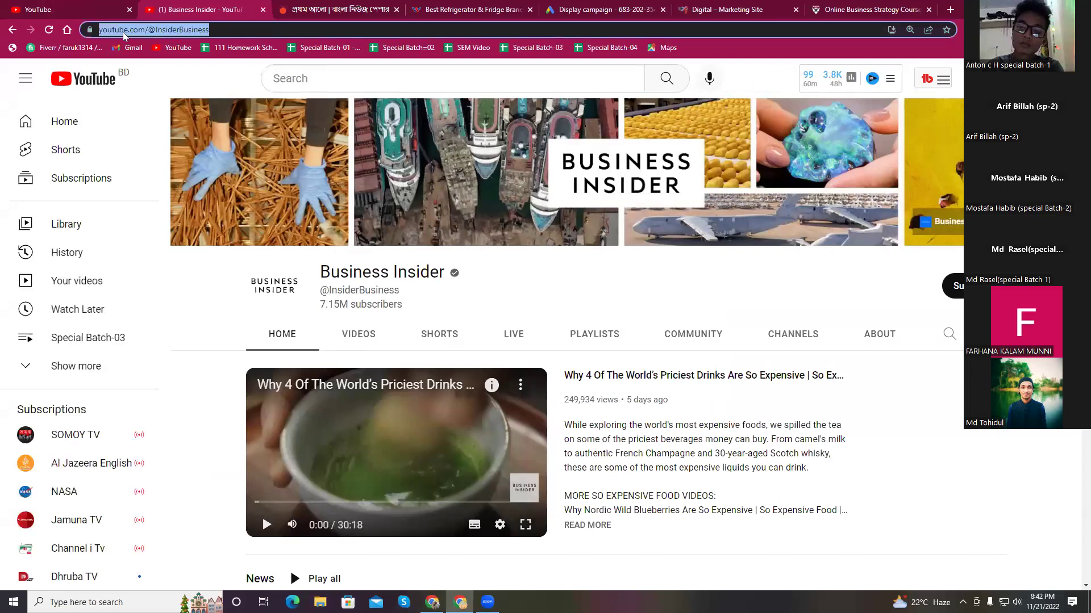
right_click(123, 32)
click(165, 112)
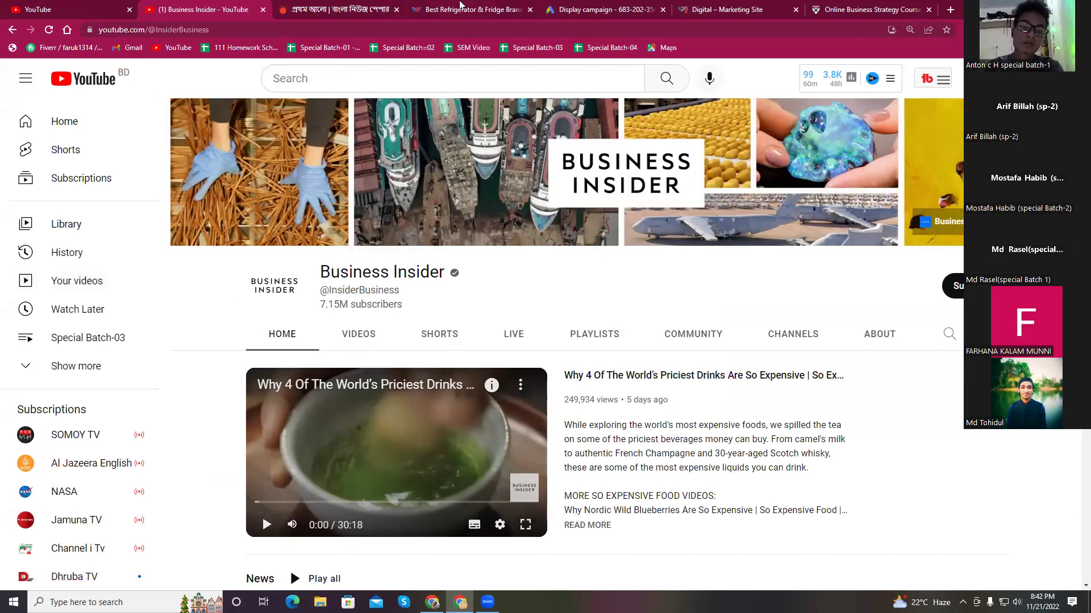
click(602, 10)
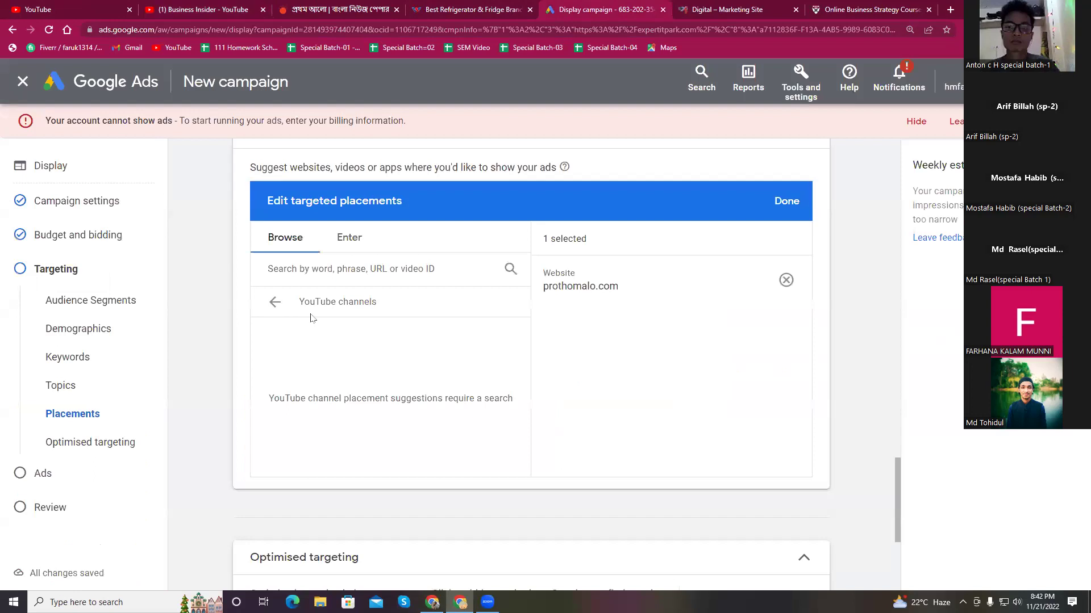
right_click(302, 271)
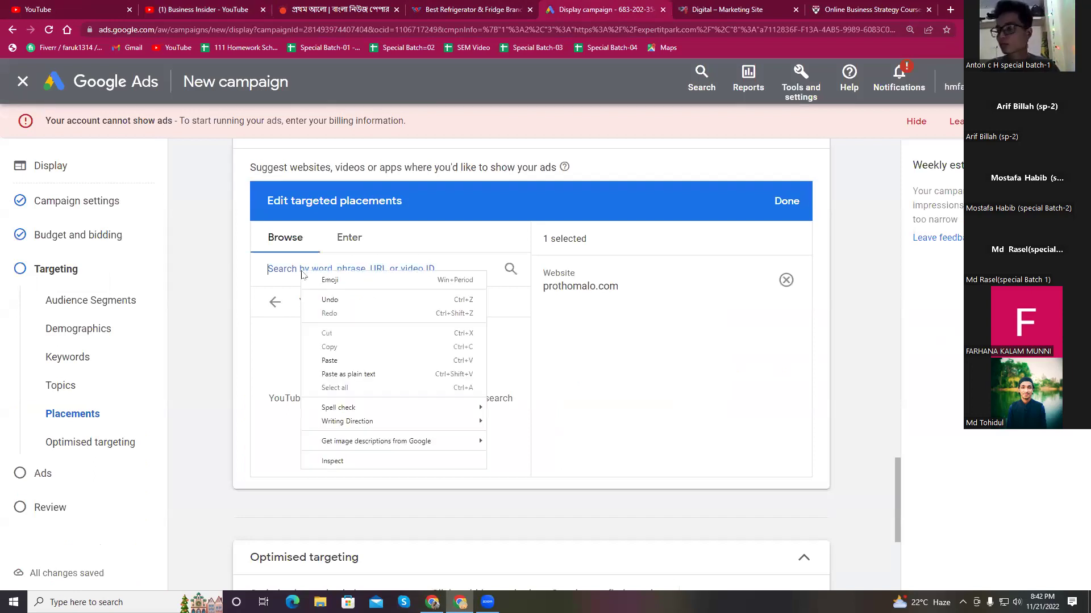
click(335, 360)
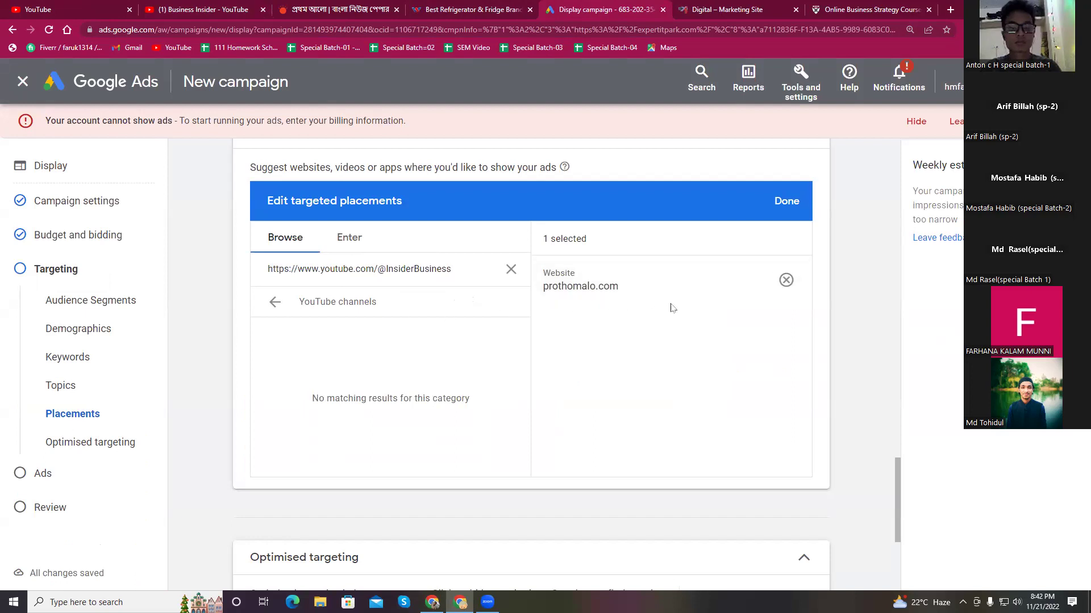
click(777, 204)
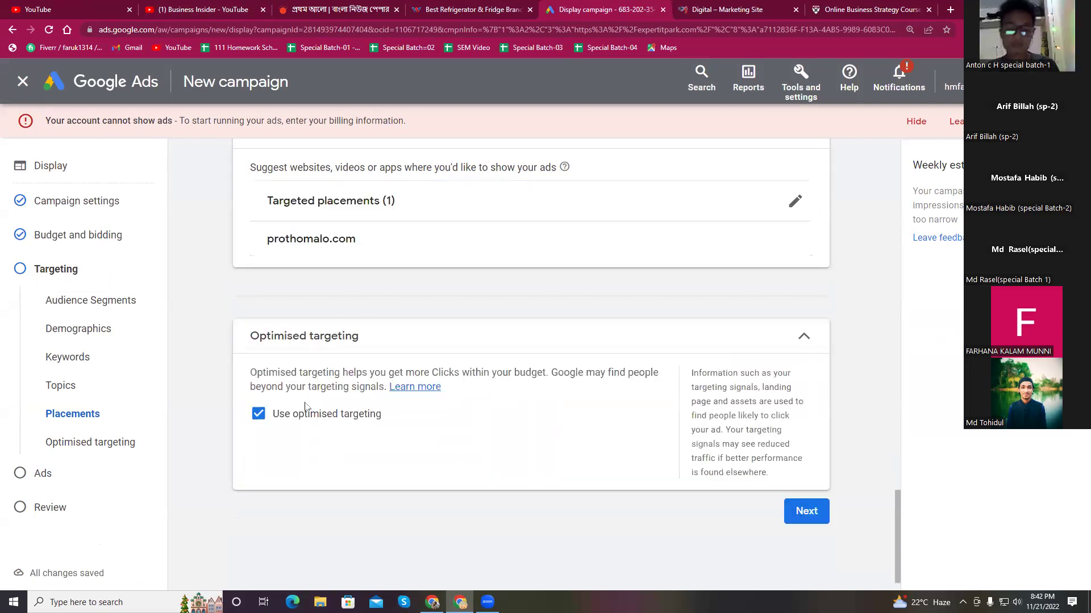
click(797, 208)
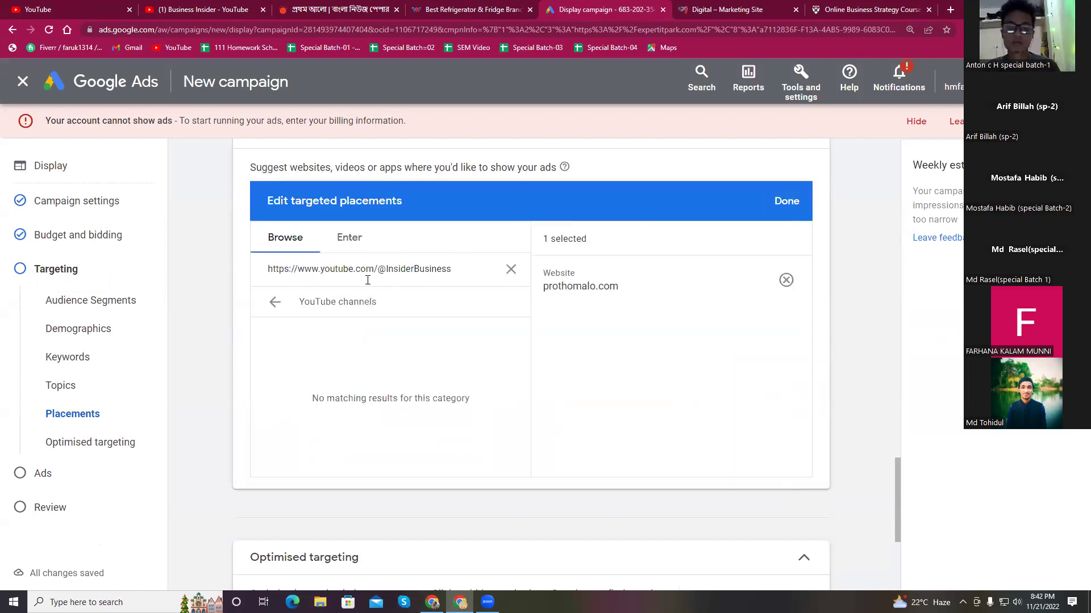
drag(370, 304, 378, 303)
click(478, 273)
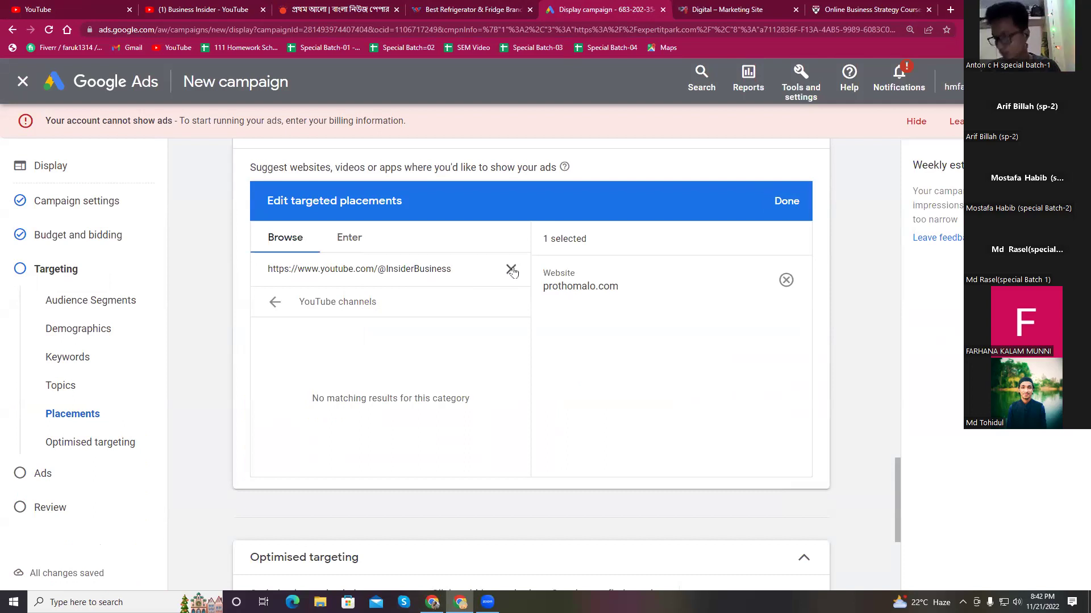
click(350, 238)
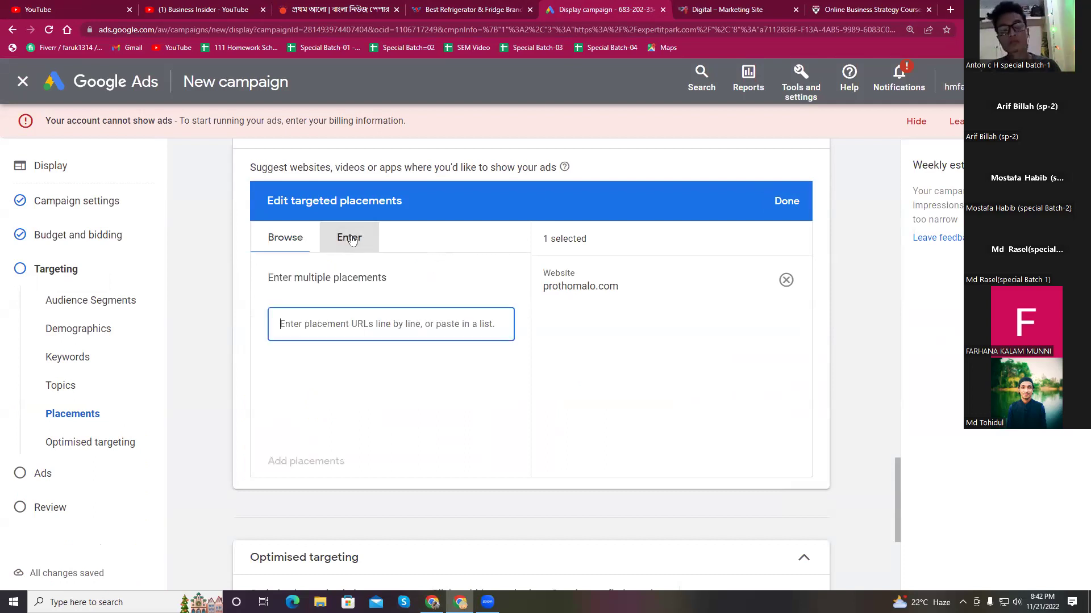
right_click(308, 326)
click(363, 415)
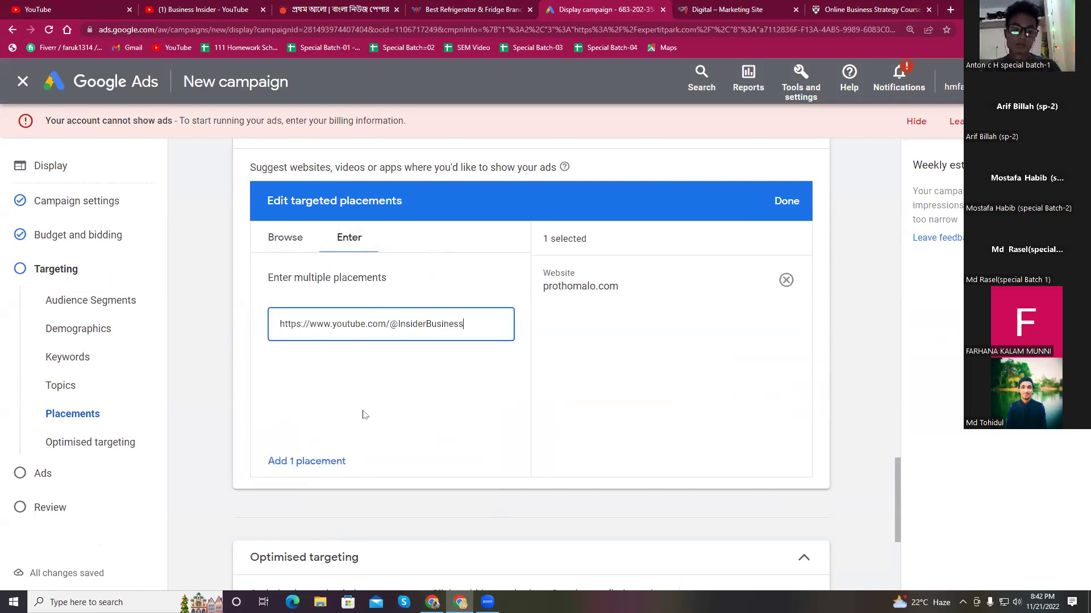
click(569, 351)
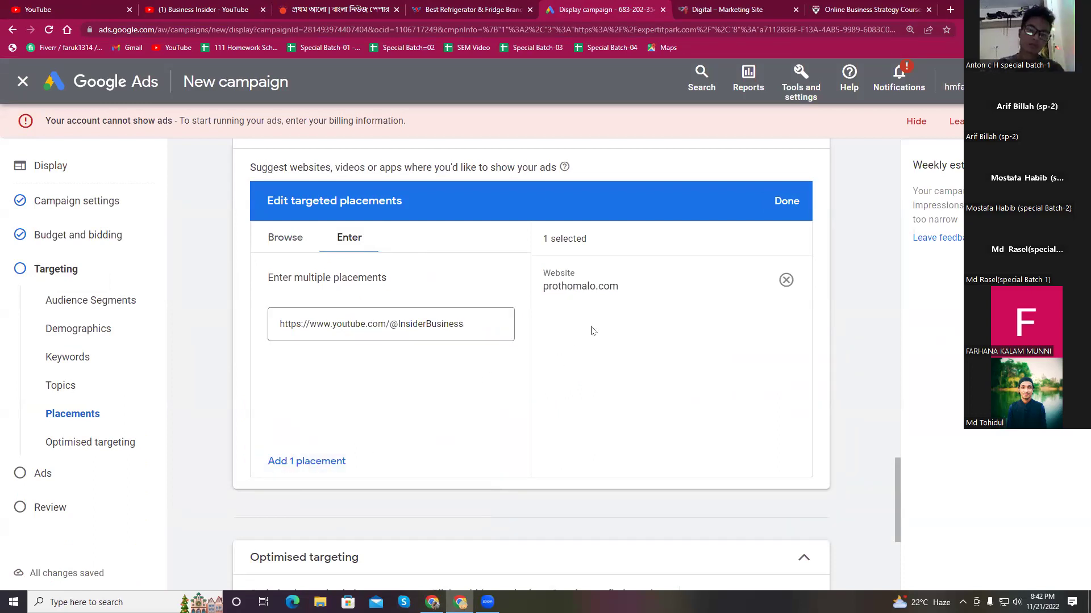
Return to browsing placements, clear the channel search and open the YouTube videos category instead of YouTube channels
click(285, 237)
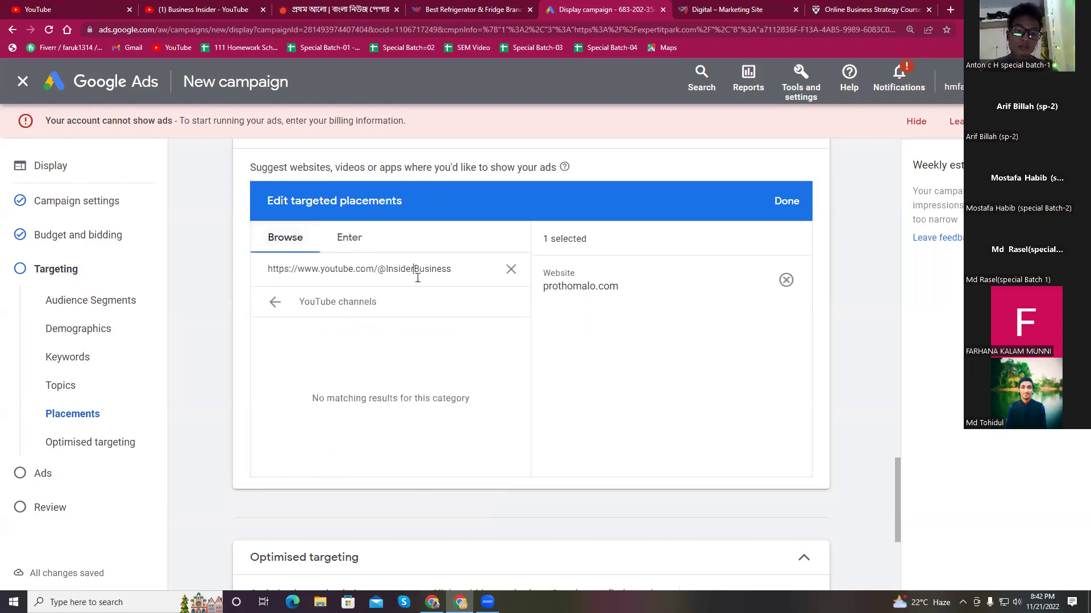
click(514, 272)
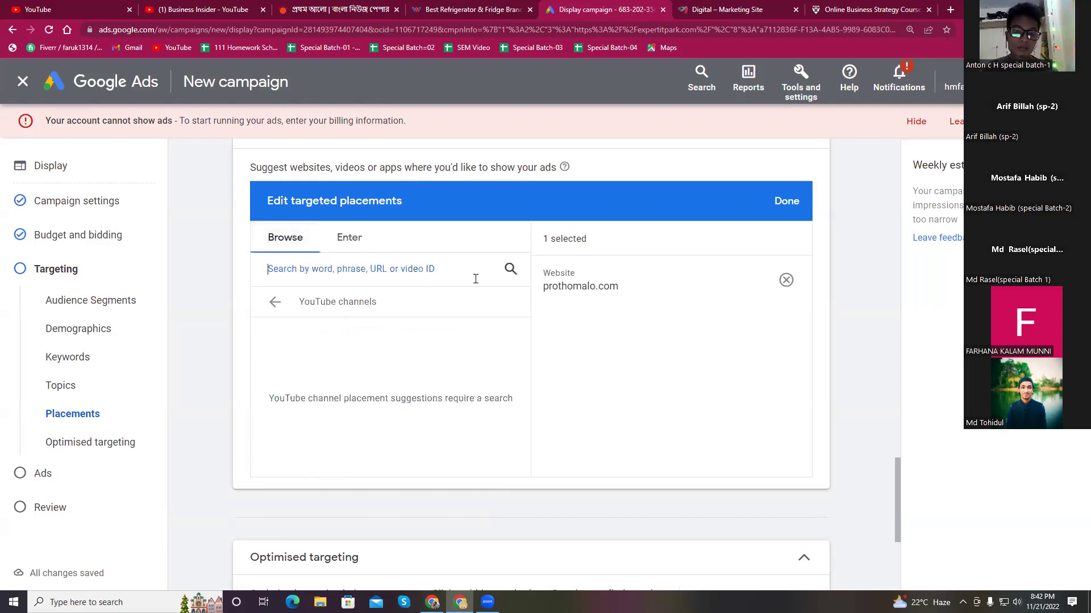
click(275, 302)
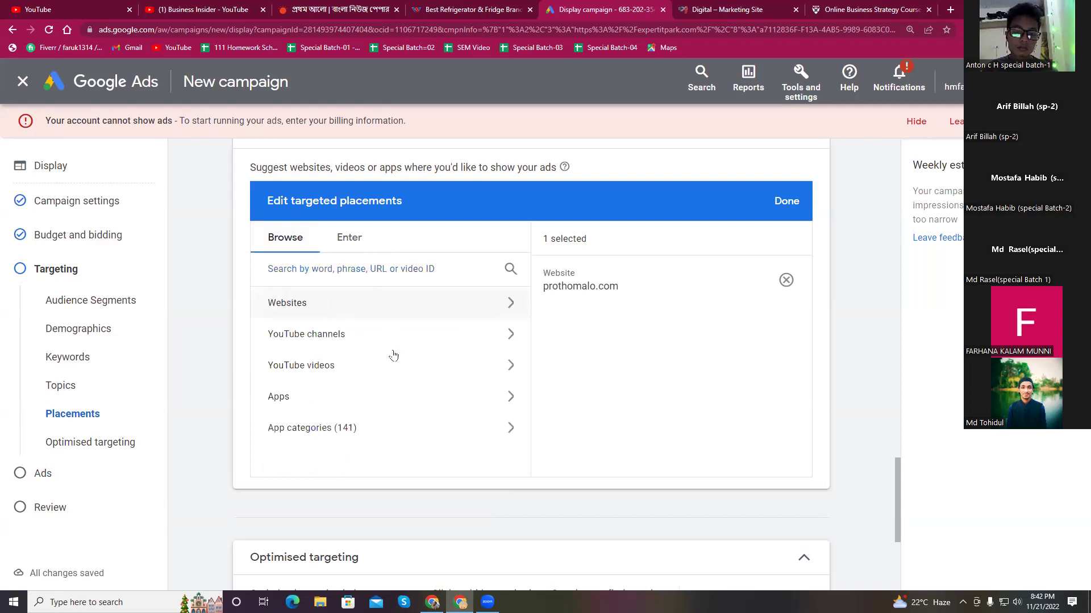
click(329, 368)
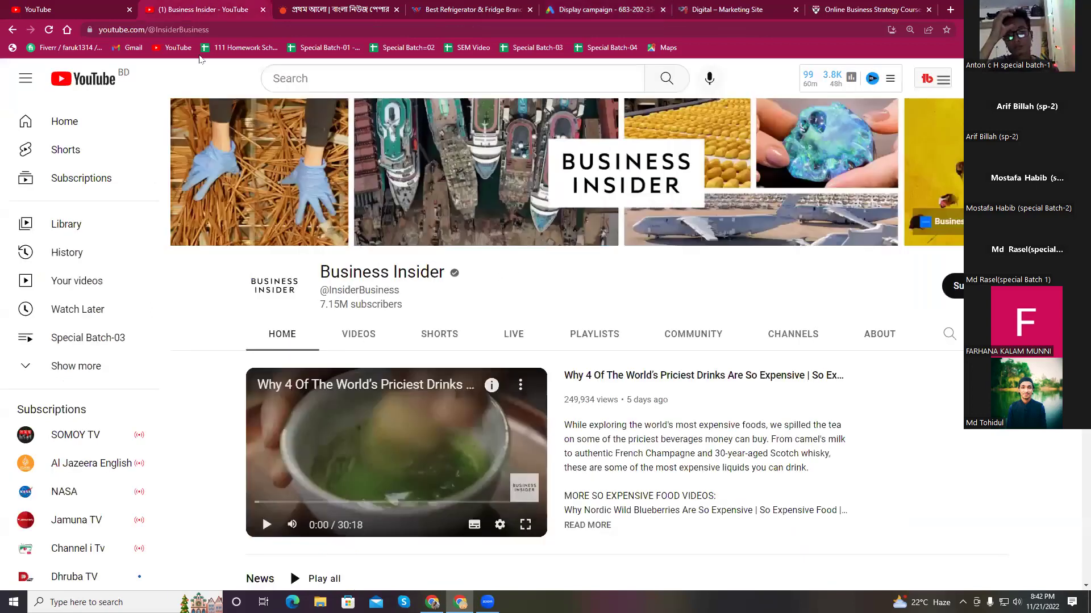
Switch to YouTube, open Business Insider's "Why 4 Of The World's Priciest Drinks Are So Expensive" video and copy its address
click(197, 8)
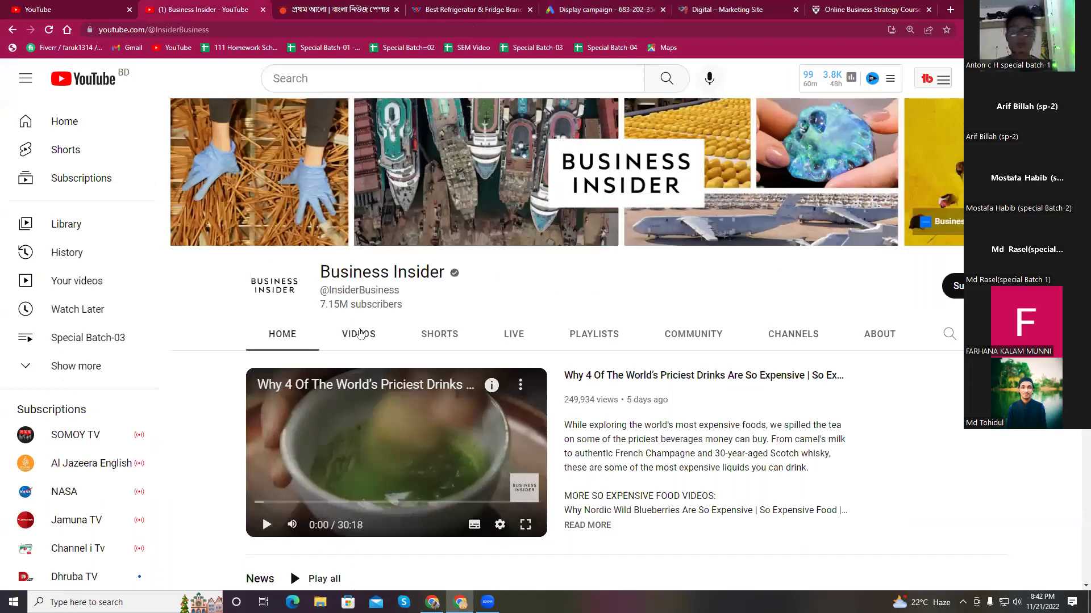
click(393, 453)
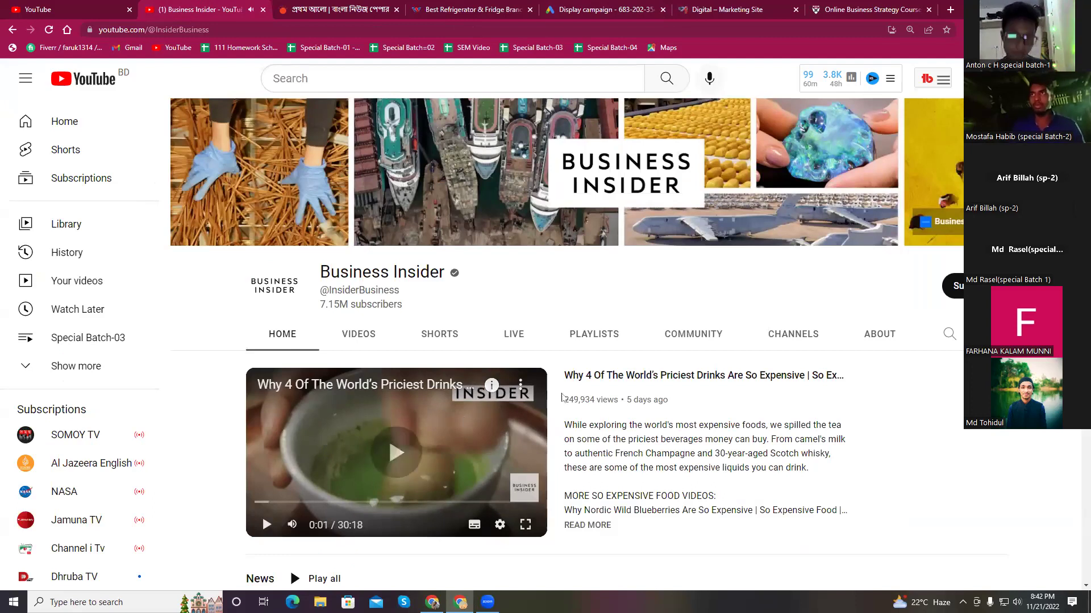
click(595, 377)
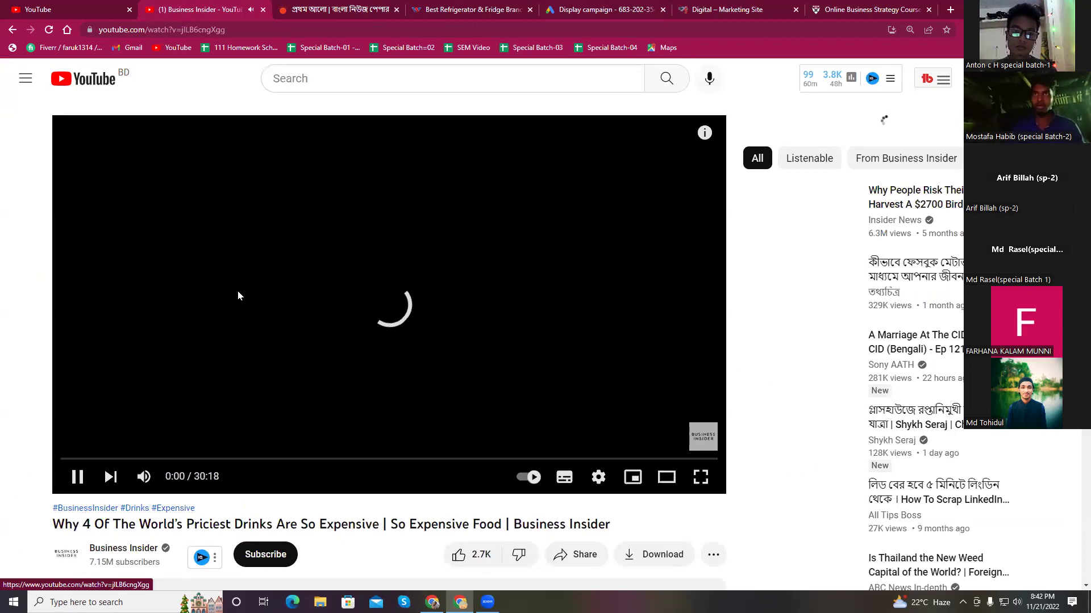
click(130, 31)
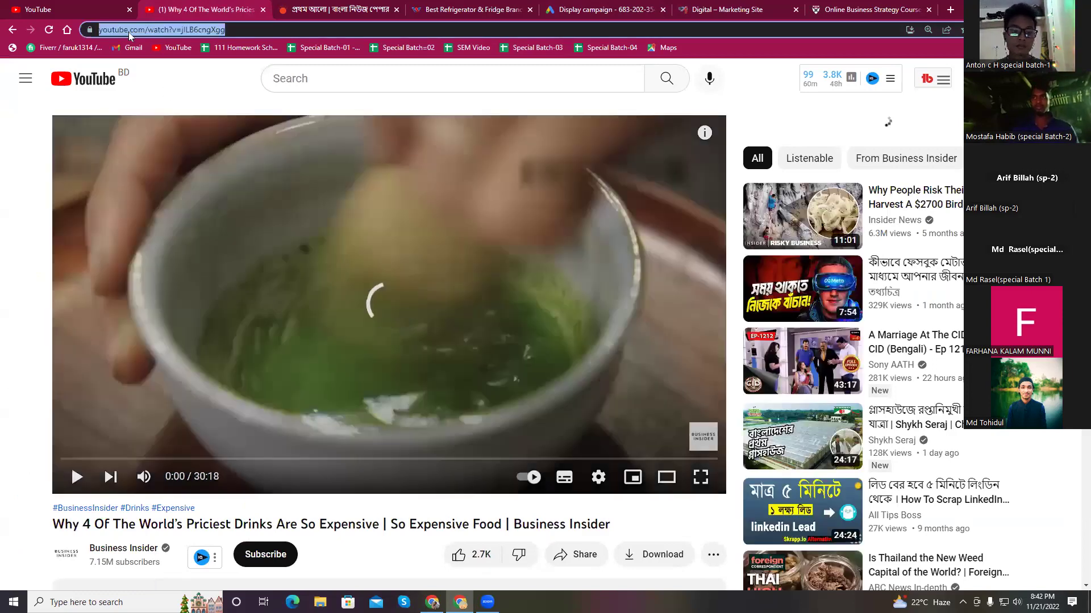
right_click(131, 34)
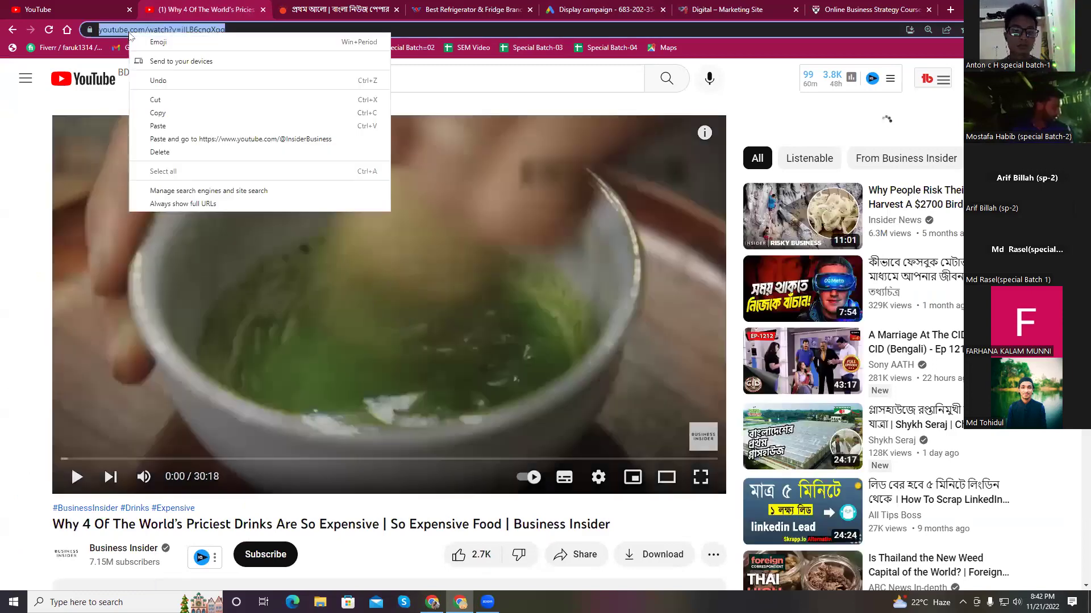
click(158, 113)
click(168, 87)
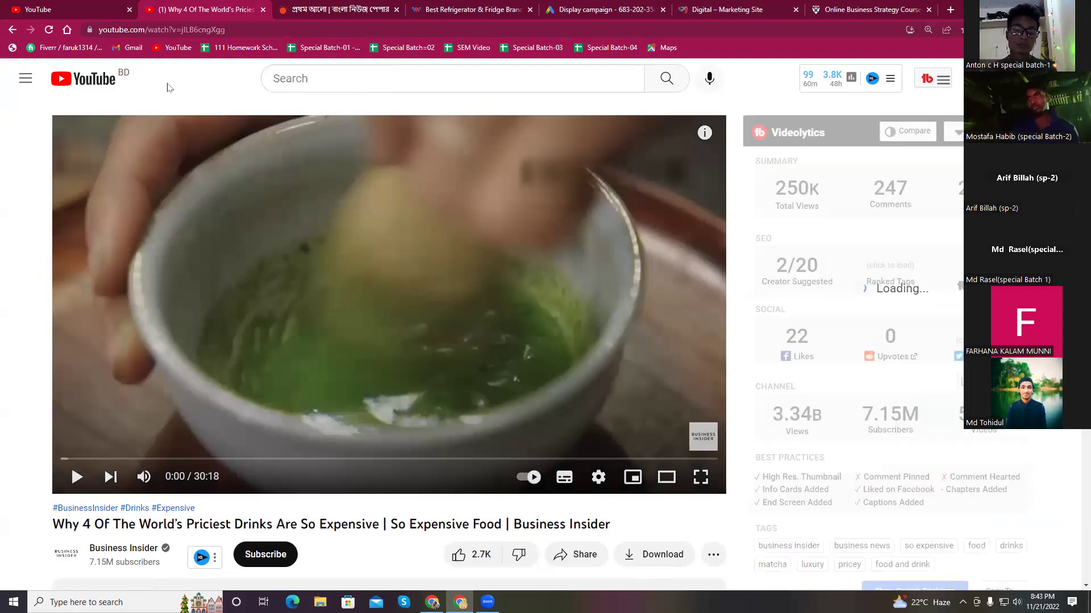
Back in Google Ads, search placements for the copied video address and select the Business Insider video under YouTube videos as a targeted placement
click(602, 10)
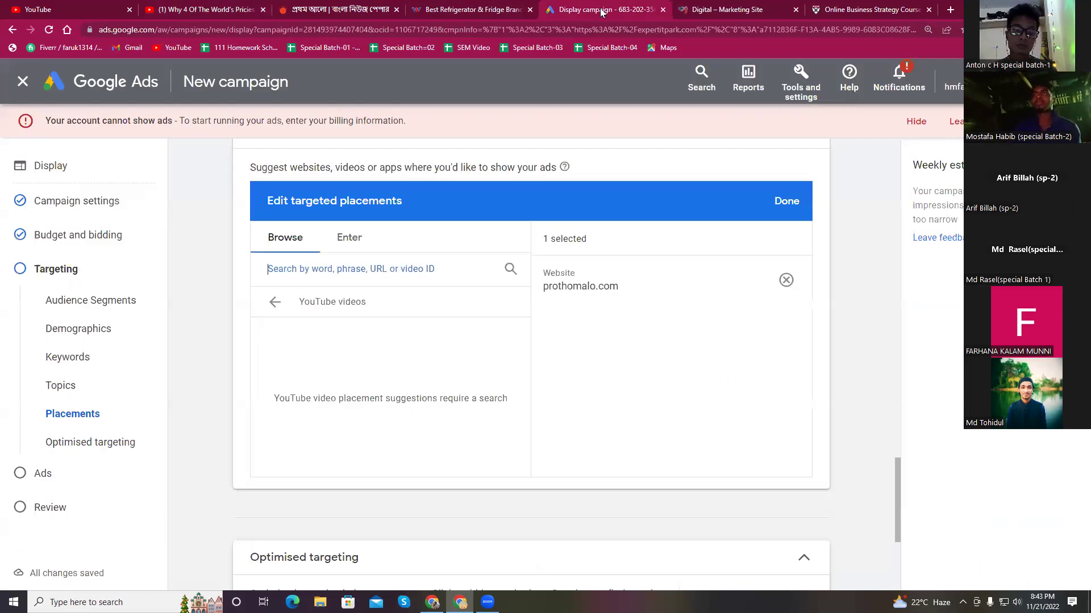
right_click(300, 280)
click(340, 367)
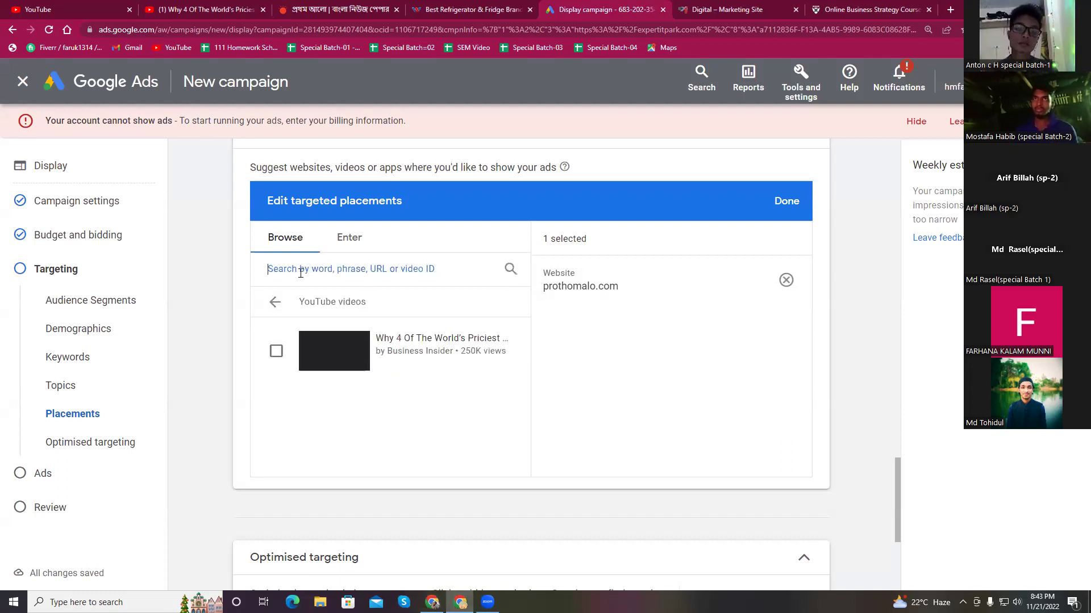
click(275, 301)
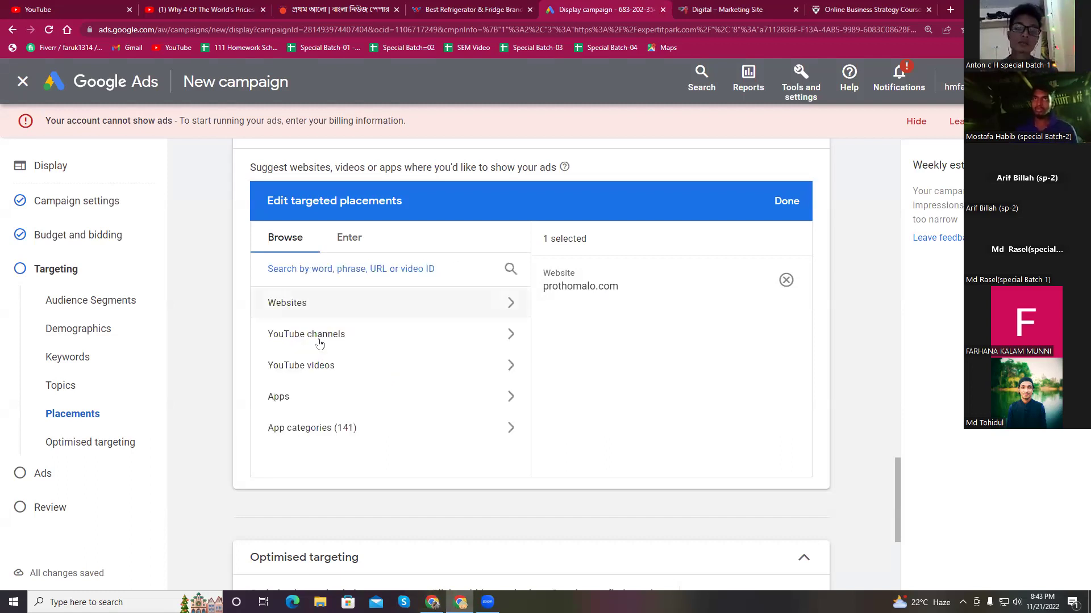
right_click(316, 270)
click(353, 355)
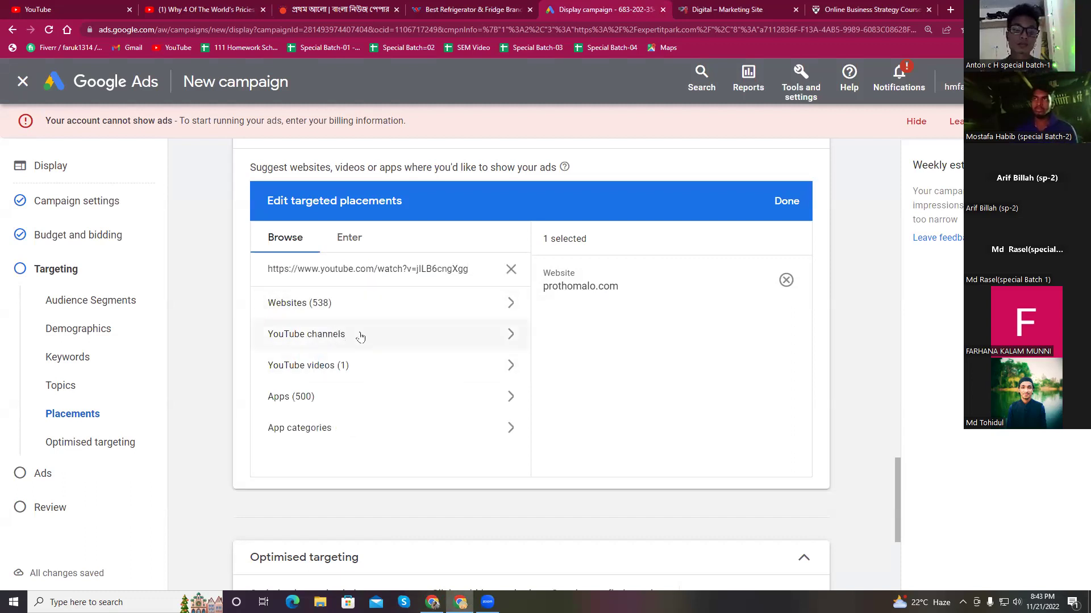
click(341, 365)
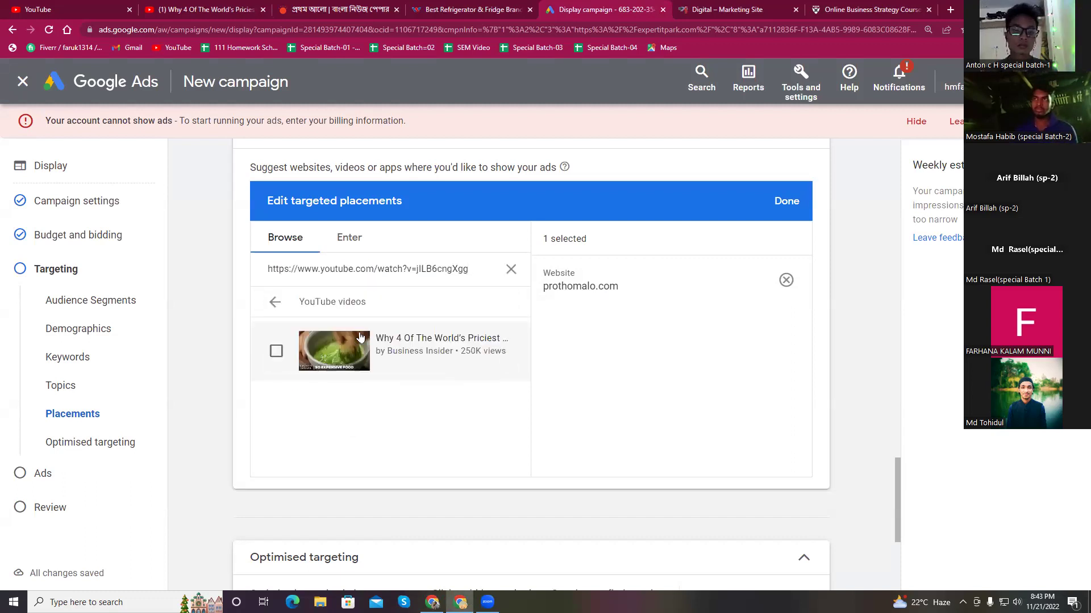
click(276, 351)
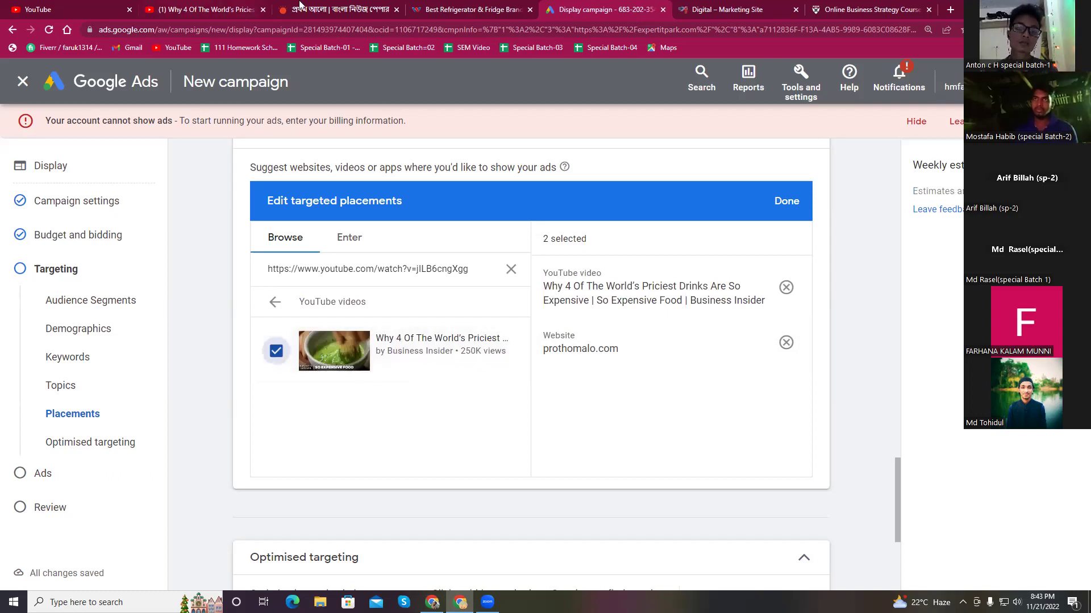
Switch to the YouTube video page and examine the video's view, engagement and SEO statistics
click(236, 5)
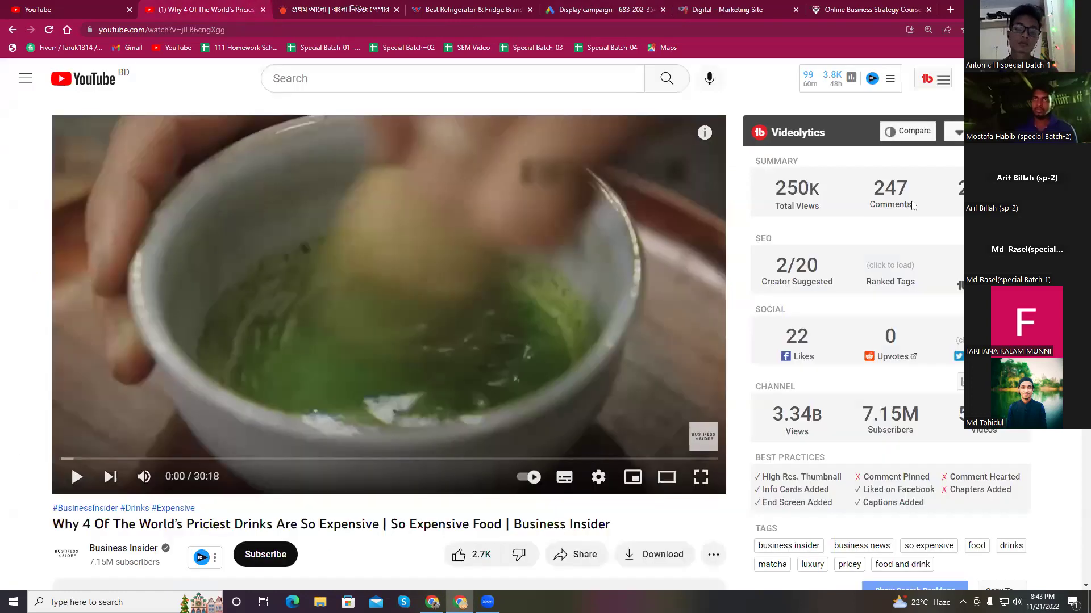
scroll(923, 448, down, 8)
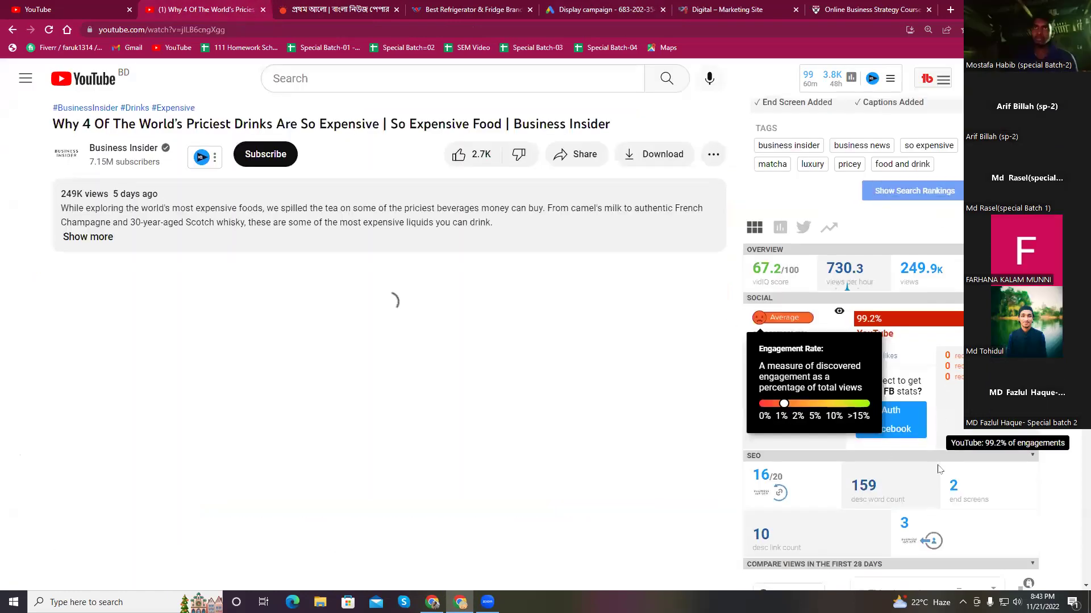
scroll(544, 332, up, 8)
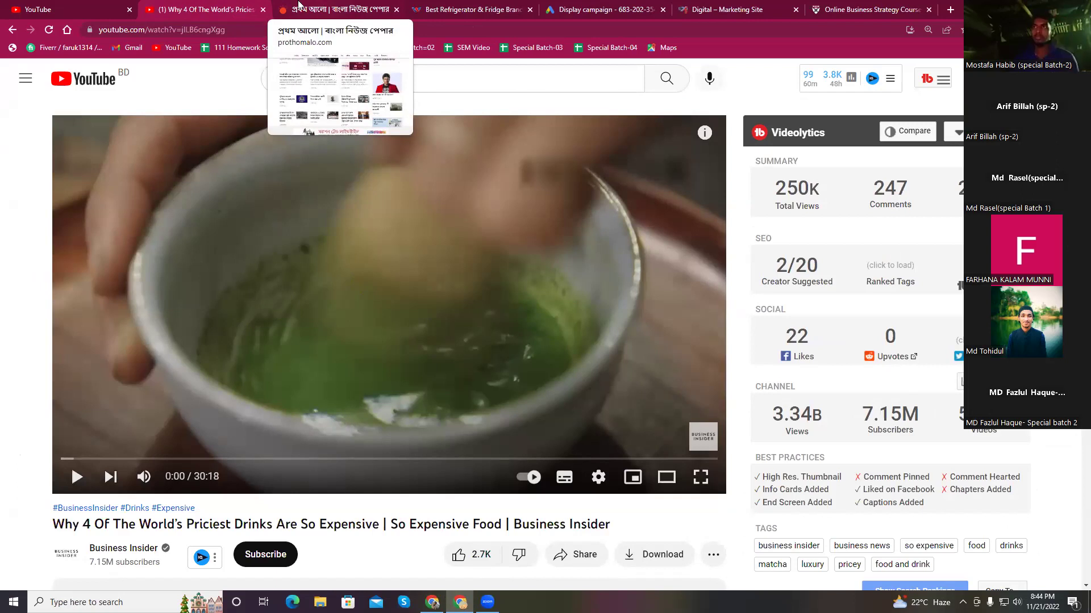
Back in Google Ads, finish editing the targeted placements, keep optimised targeting enabled and proceed to ad creation
click(601, 9)
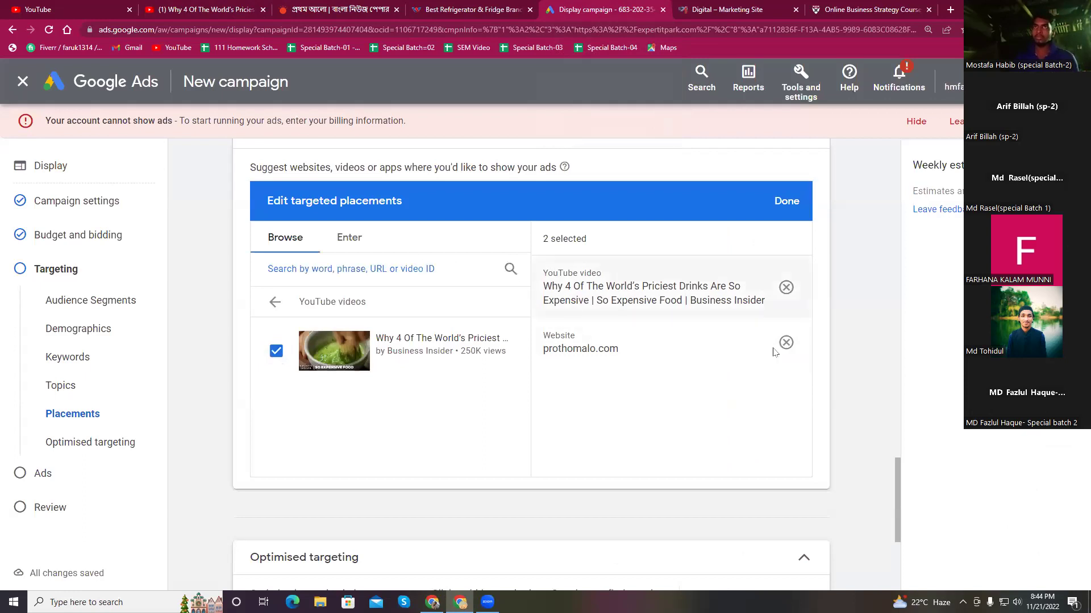
click(778, 200)
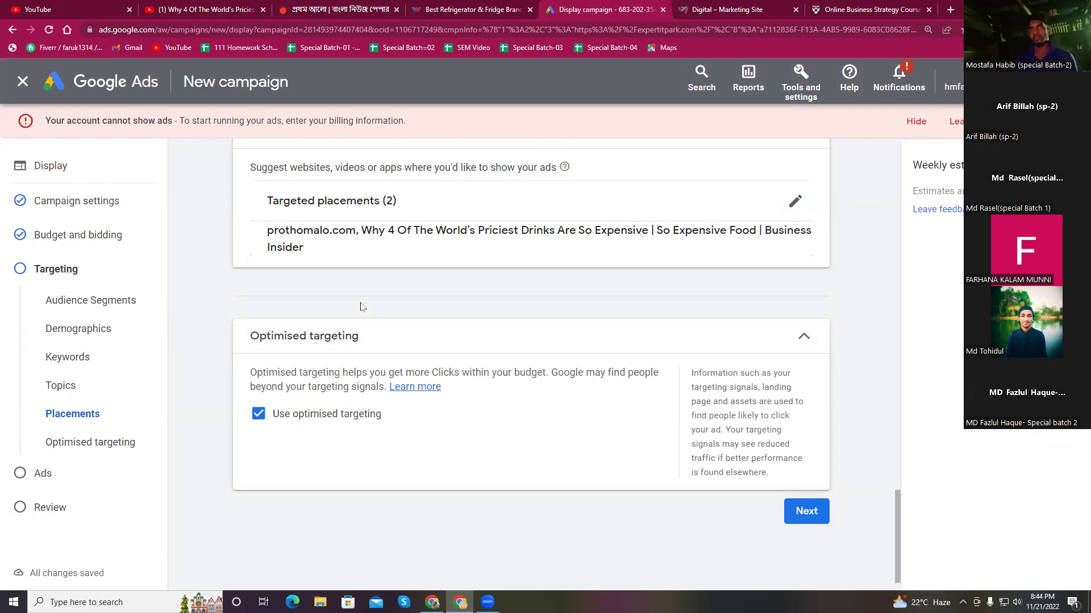
scroll(362, 307, up, 5)
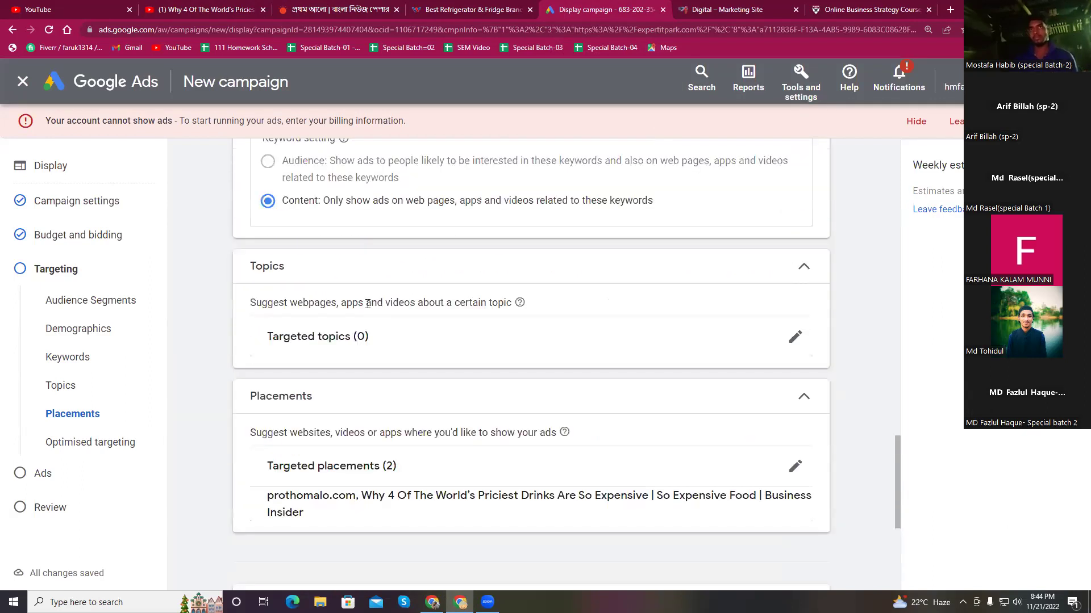
scroll(368, 304, down, 2)
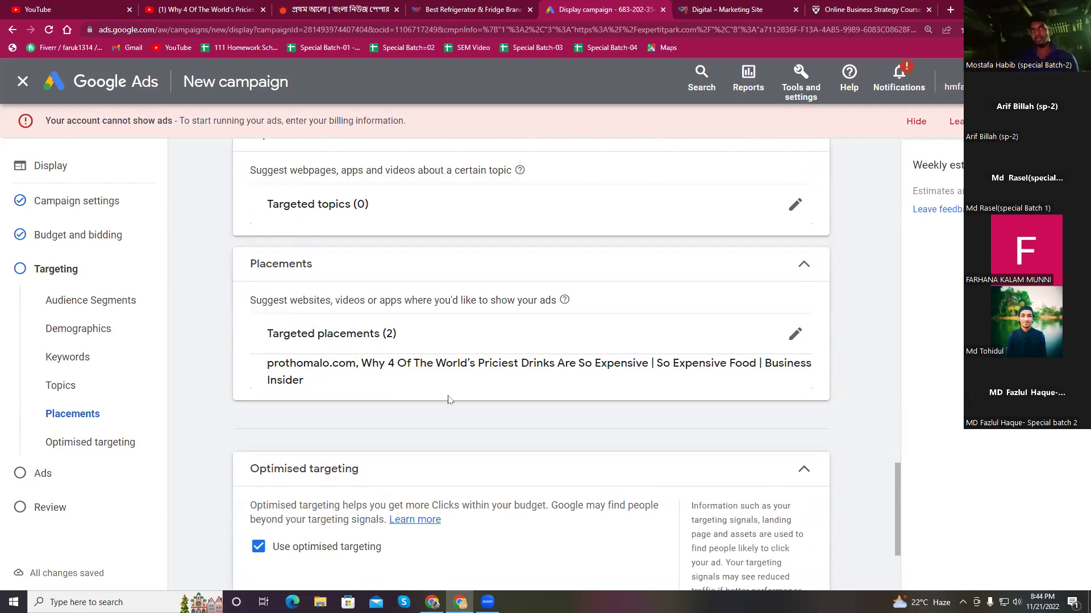
scroll(488, 375, down, 3)
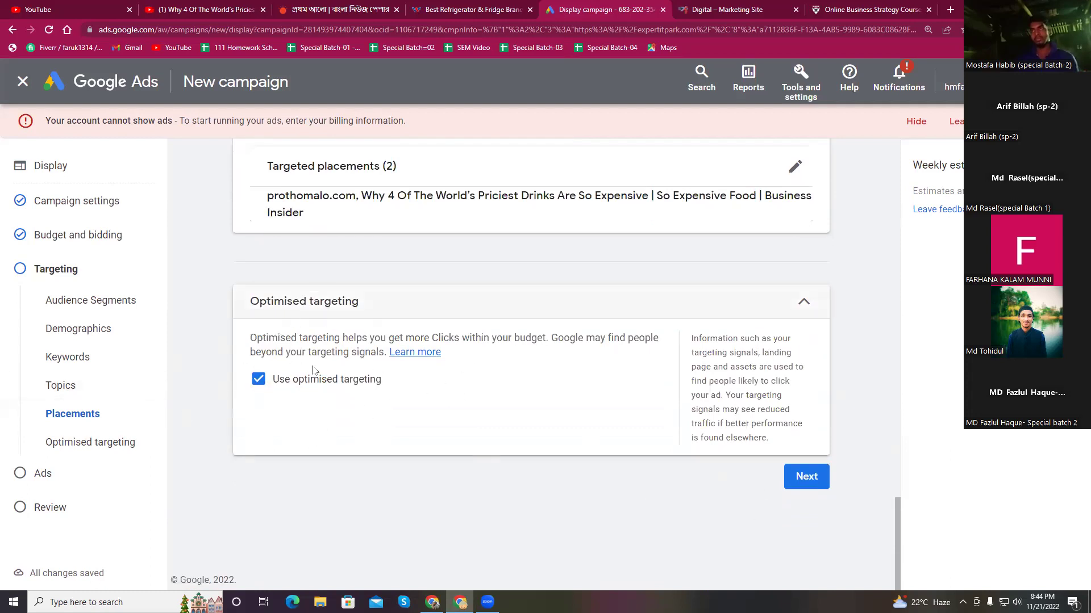
click(809, 482)
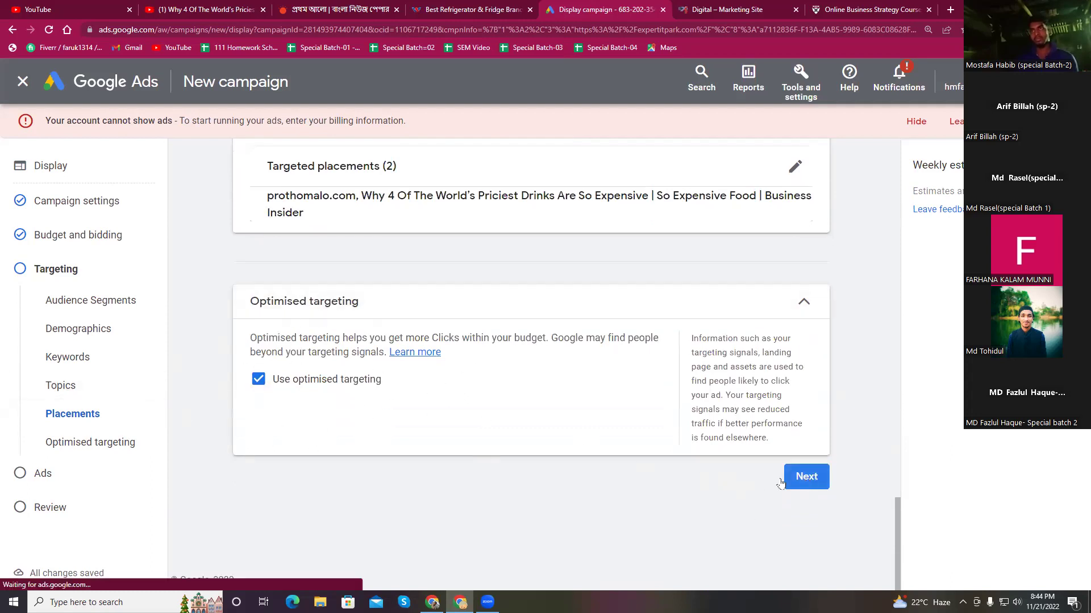
scroll(517, 391, down, 8)
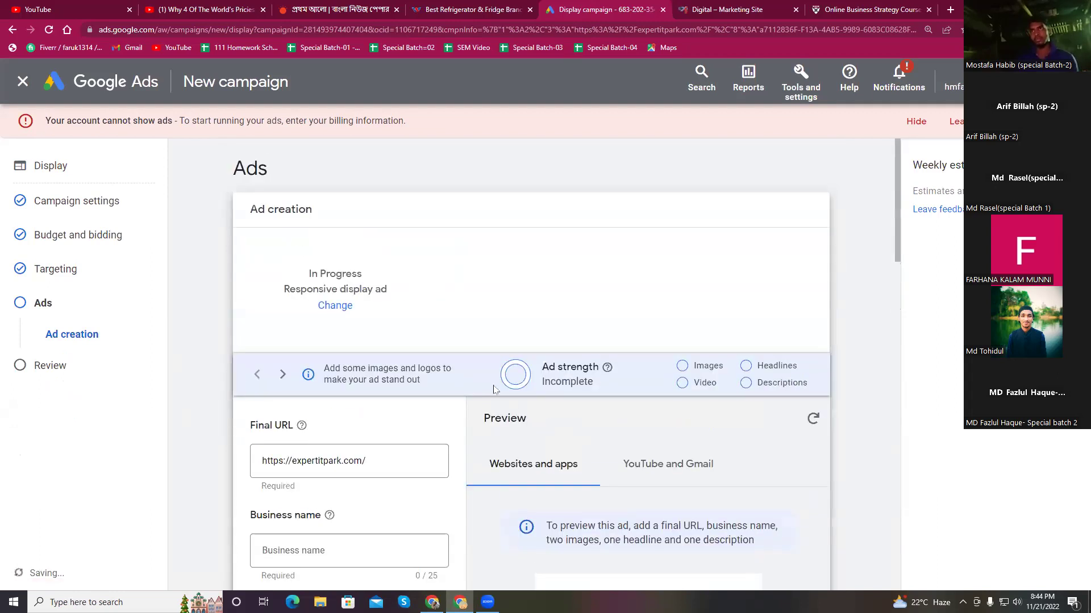
Change the in-progress ad's type to Upload display ads and look over the upload form
click(335, 307)
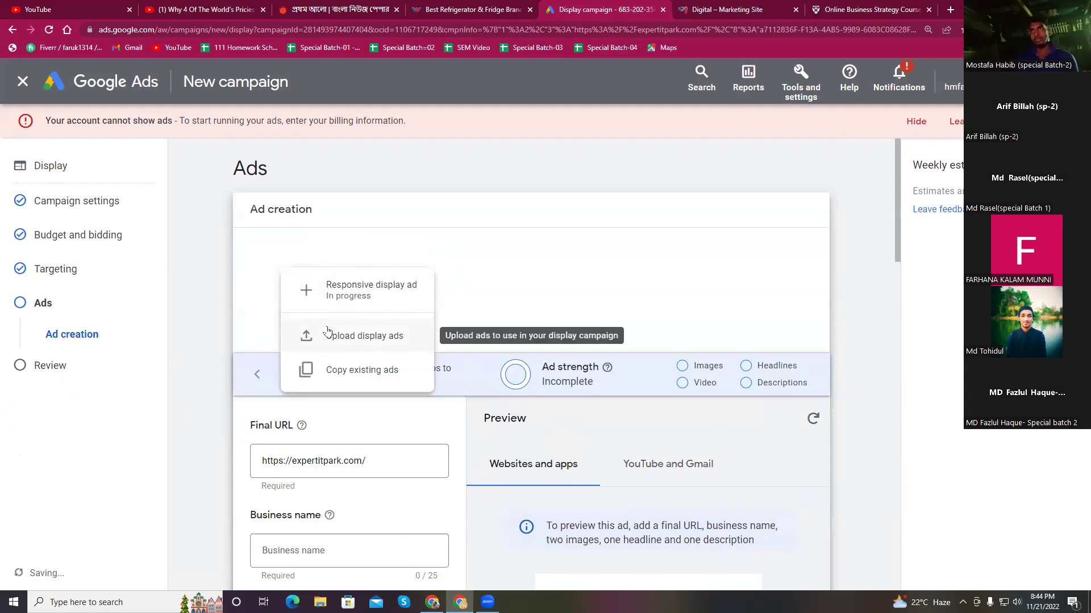
click(336, 239)
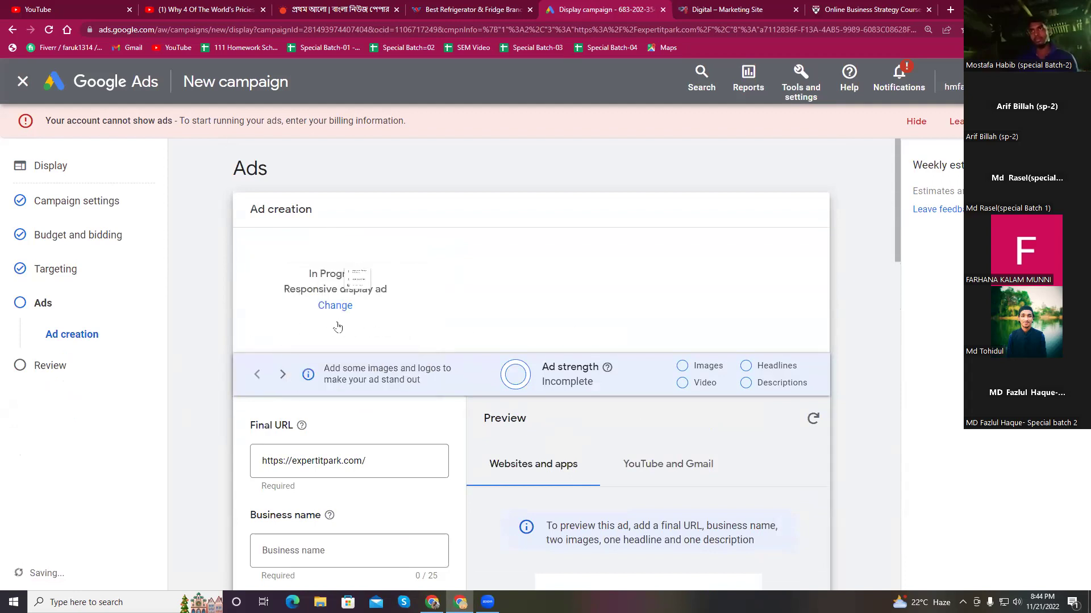
click(335, 306)
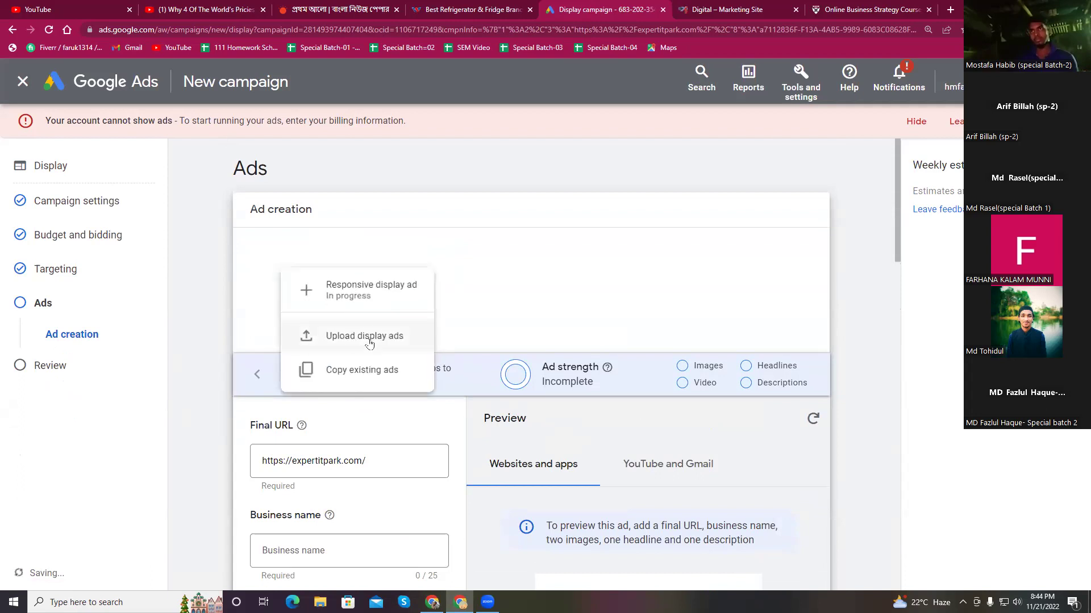
click(367, 345)
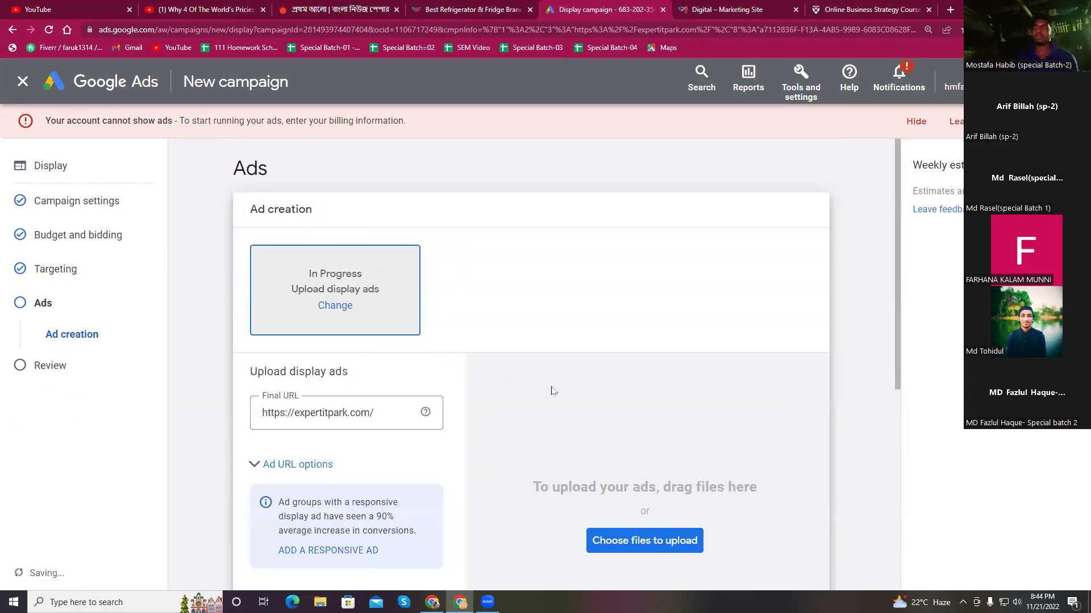
scroll(588, 413, down, 6)
scroll(613, 446, up, 6)
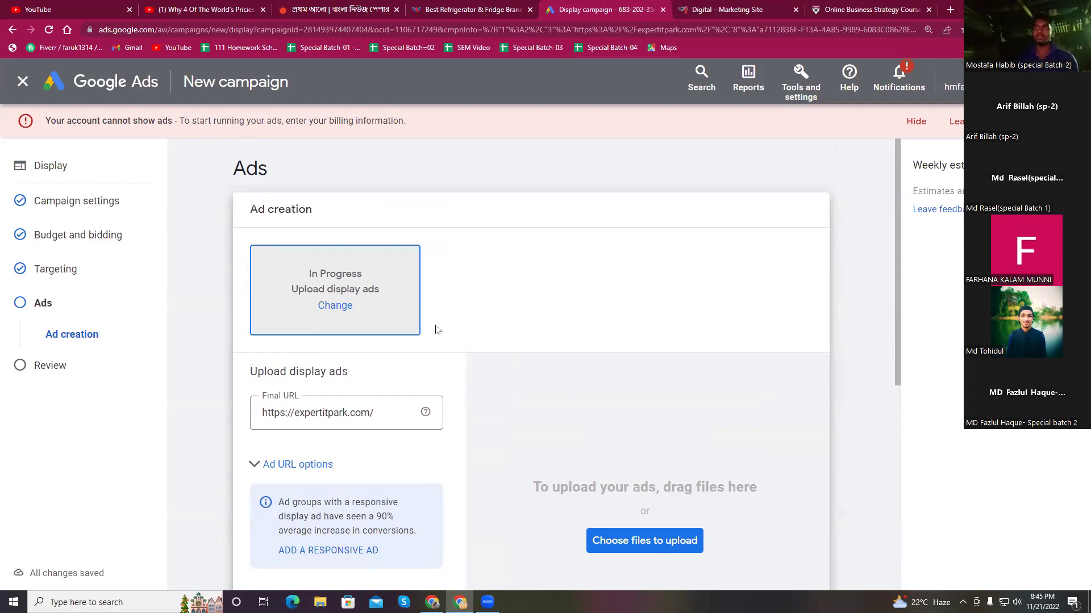
Open the supported sizes and formats reference for uploaded ads and examine the HTML5 and AMPHTML file type requirements
scroll(378, 463, down, 5)
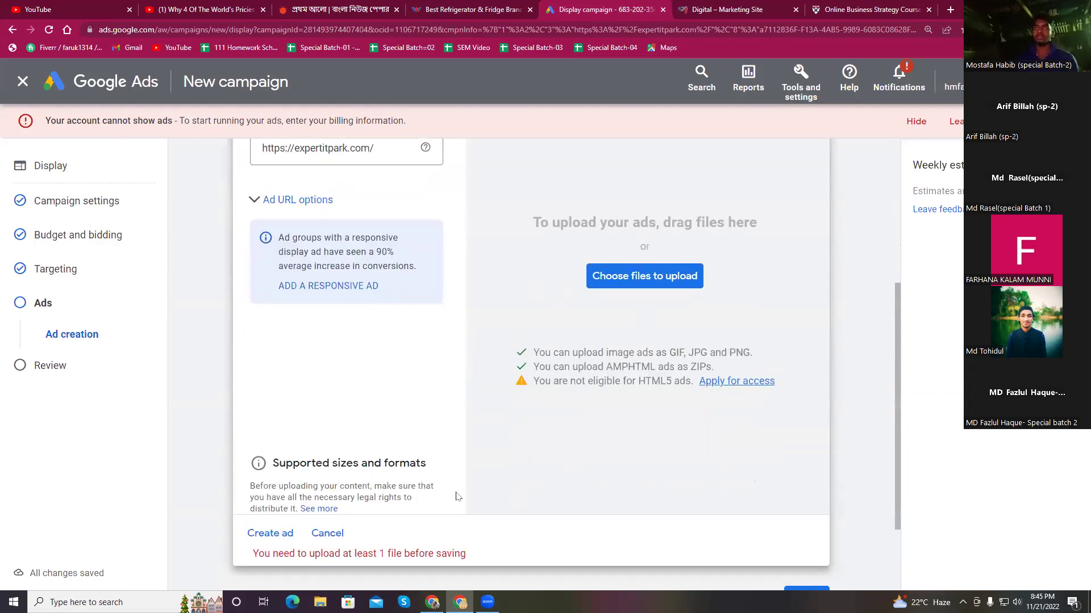
scroll(456, 496, down, 2)
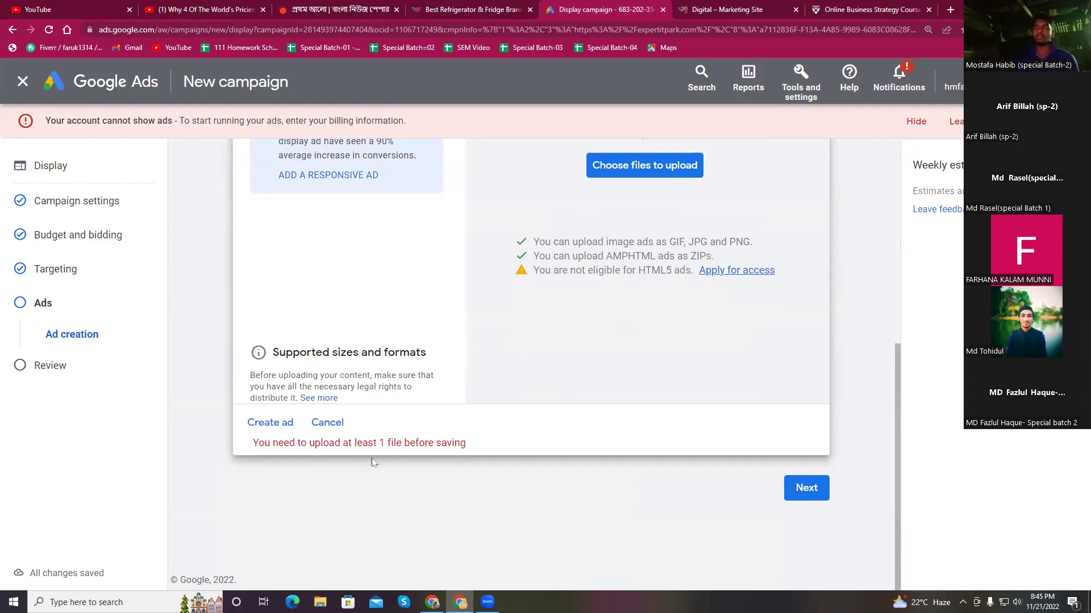
click(336, 356)
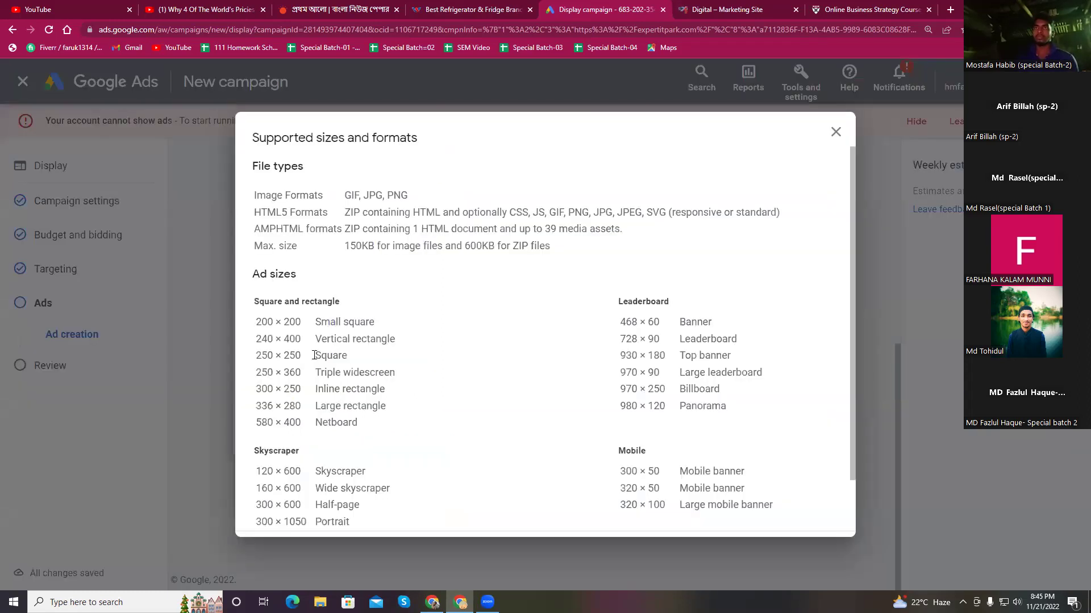
click(836, 132)
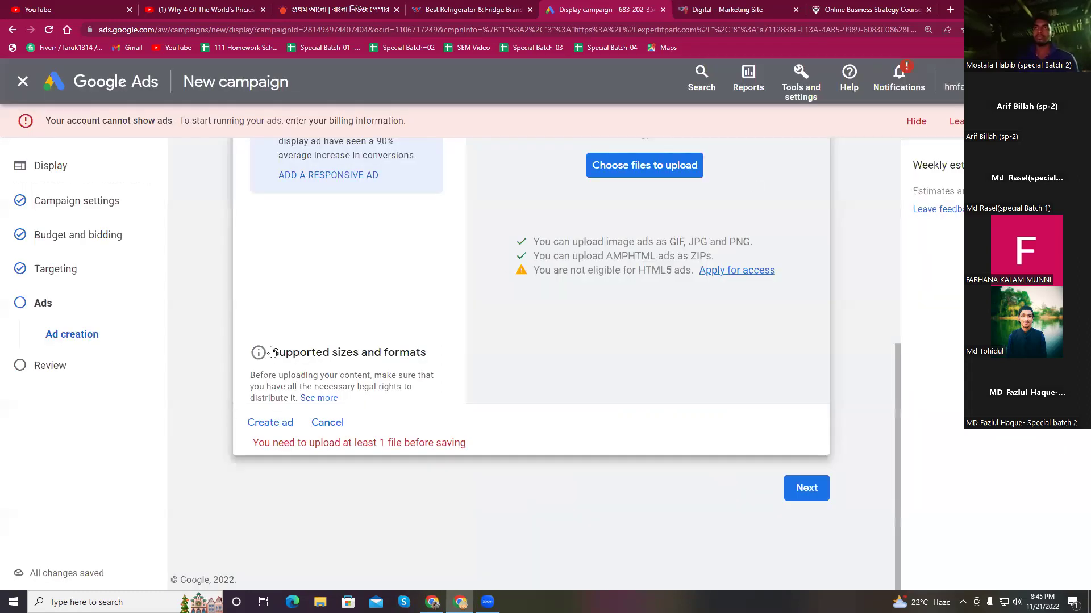
click(307, 356)
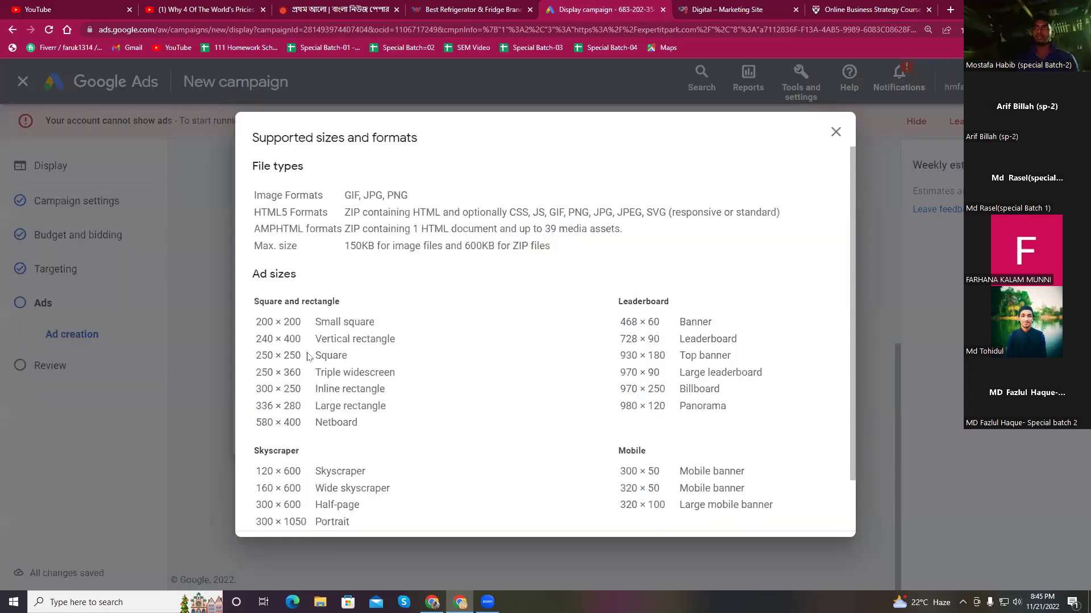
scroll(418, 344, down, 2)
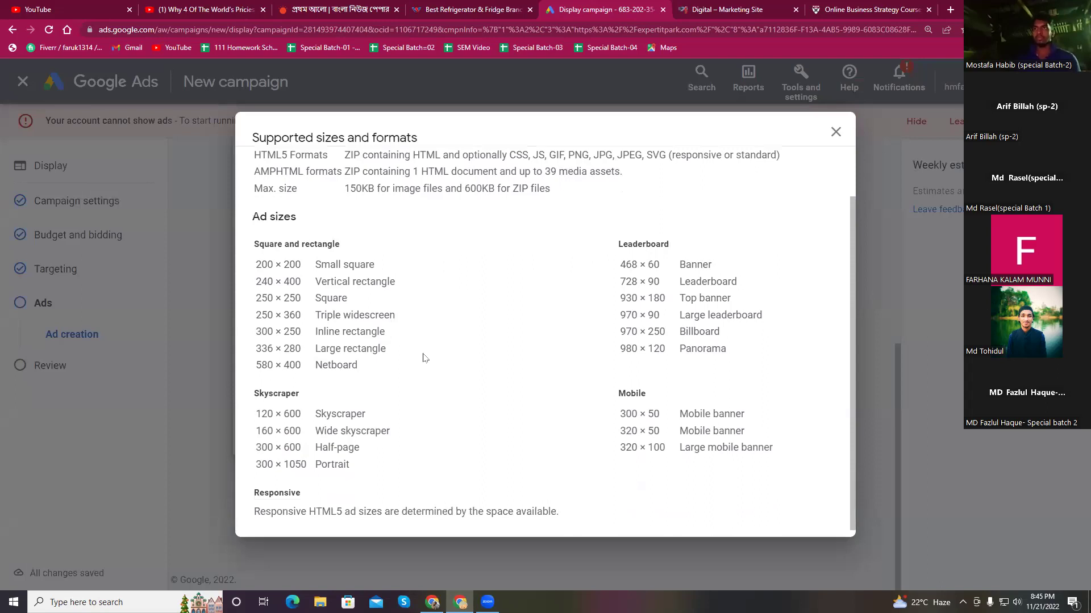
scroll(420, 347, up, 2)
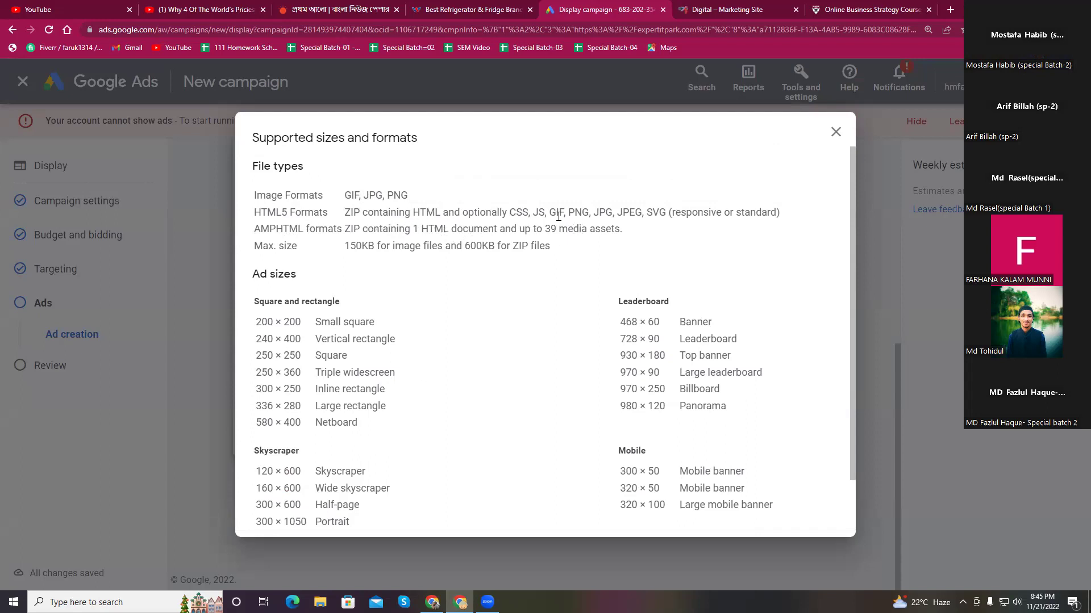
drag(433, 211, 771, 213)
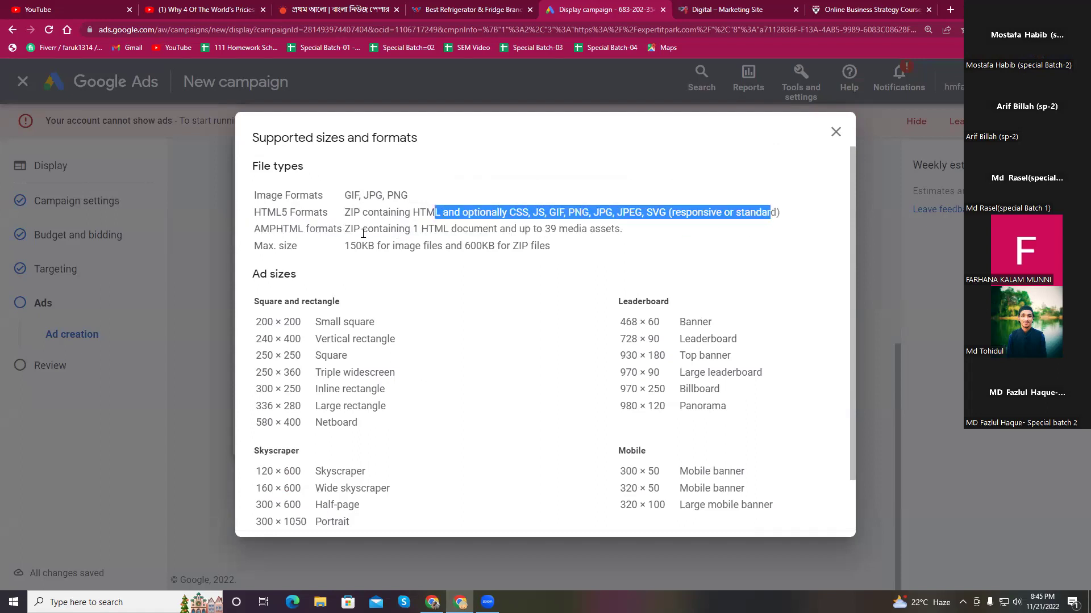
drag(362, 228, 544, 229)
scroll(441, 301, down, 1)
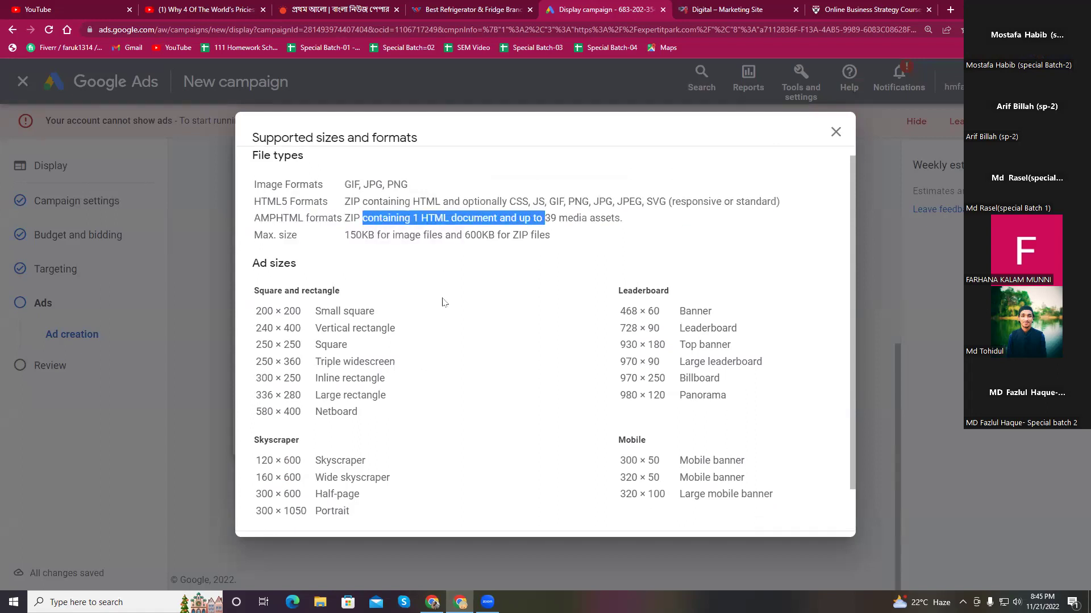
scroll(441, 382, up, 1)
Highlight the square and rectangle ad sizes in the reference, singling out the 200 × 200 small square entry
drag(256, 319, 403, 434)
click(427, 424)
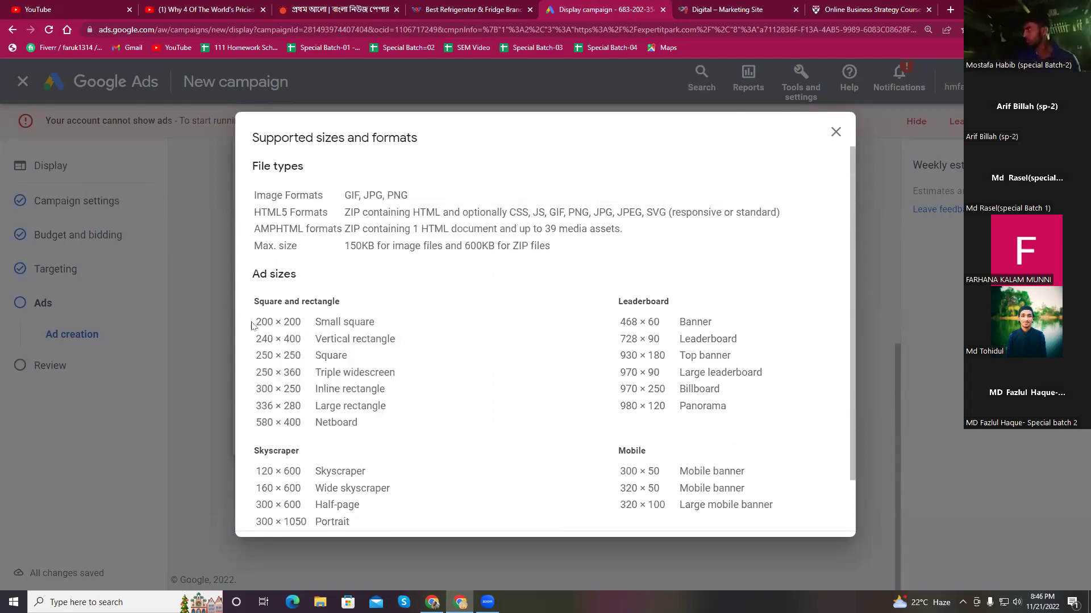
drag(259, 318, 391, 329)
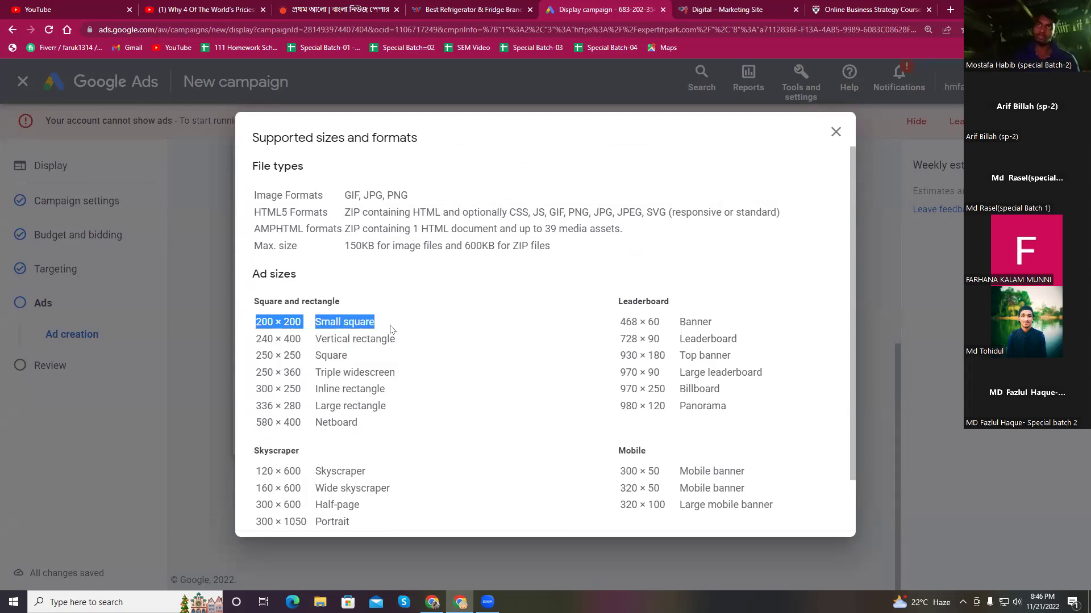
click(404, 326)
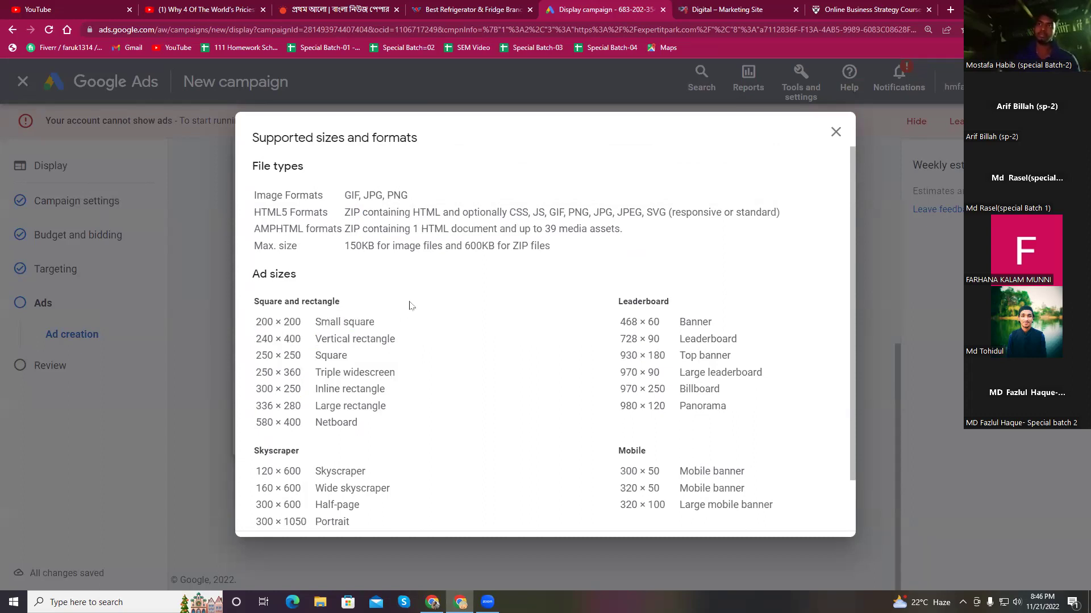
Switch to the Prothom Alo homepage, mark the Dan Cake banner in a screen capture with a red rectangle and crossing lines, and discard the capture
click(358, 8)
scroll(532, 313, up, 4)
scroll(532, 313, up, 5)
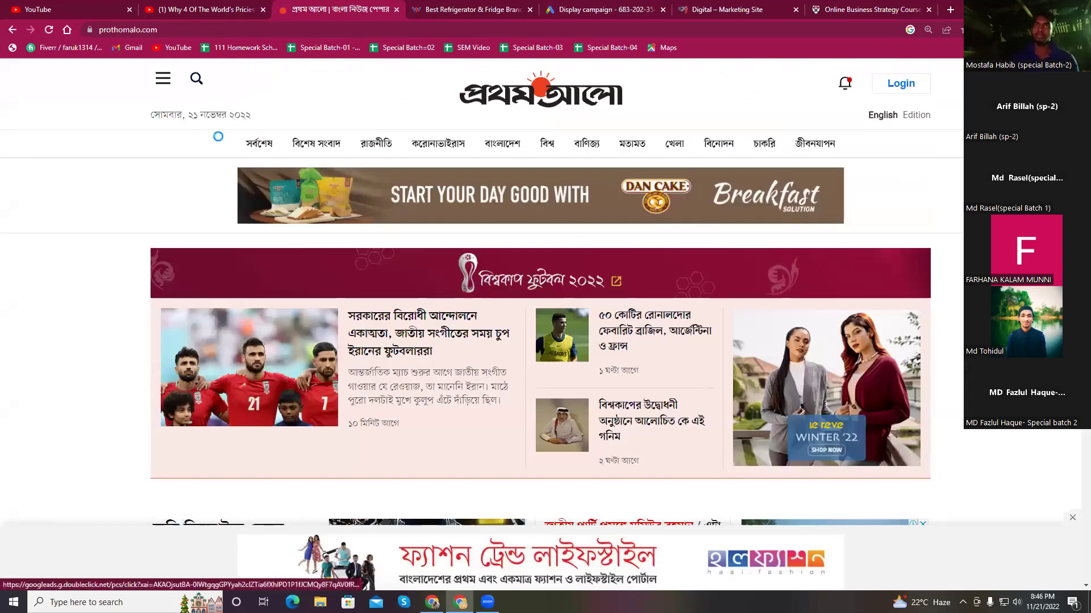
key(Print)
drag(181, 138, 908, 301)
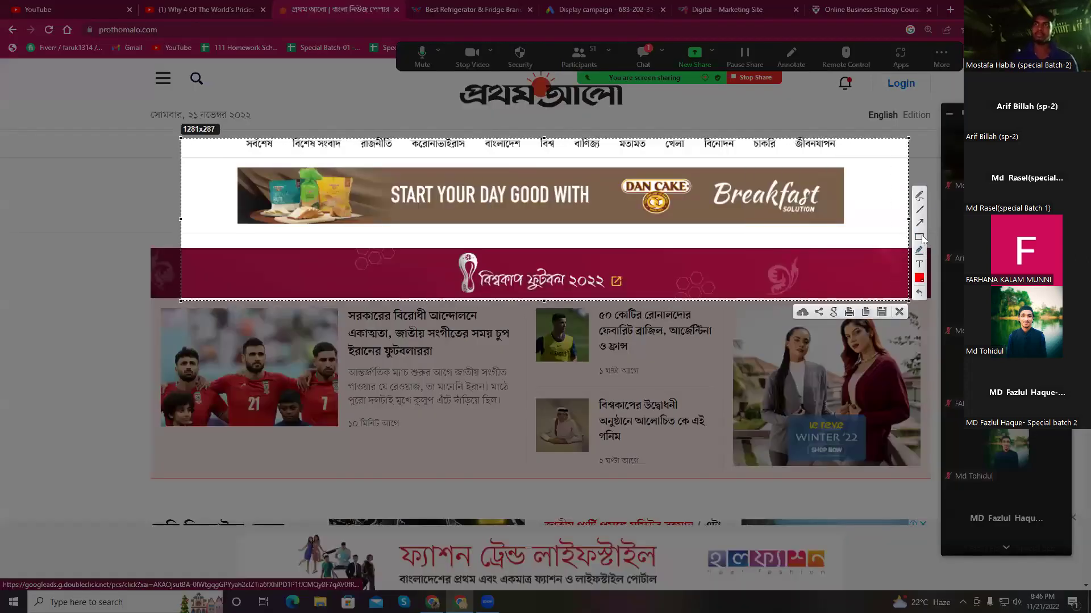
mouse_move(212, 159)
mouse_down()
mouse_move(267, 182)
mouse_move(840, 284)
mouse_move(892, 253)
mouse_up()
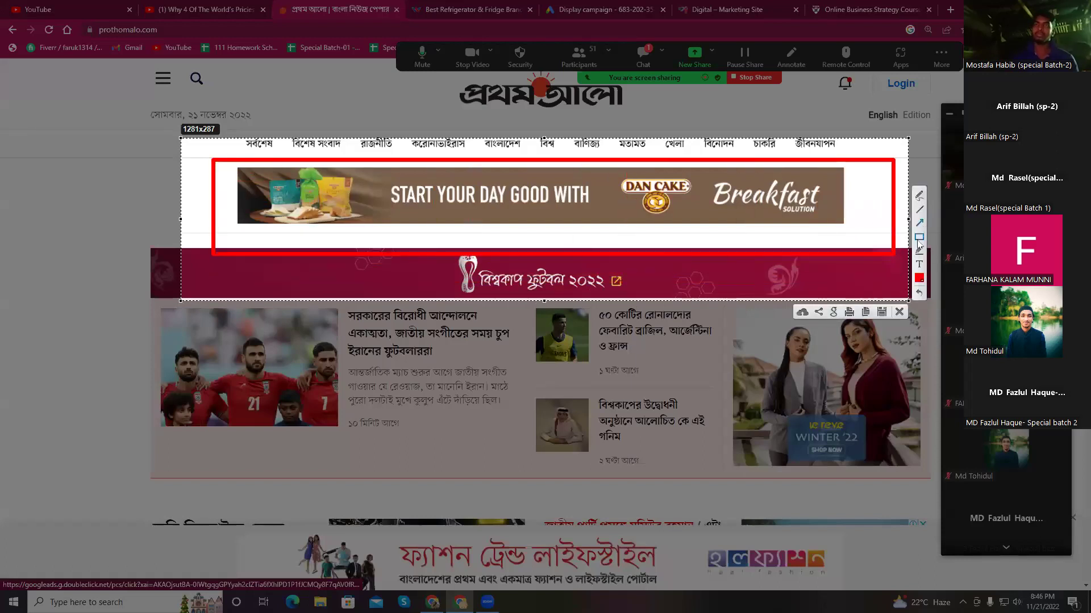
click(919, 209)
mouse_move(616, 382)
mouse_down()
mouse_move(607, 216)
mouse_move(636, 140)
mouse_move(637, 99)
mouse_move(621, 97)
mouse_up()
mouse_move(142, 211)
mouse_down()
mouse_move(336, 248)
mouse_move(608, 214)
mouse_move(927, 217)
mouse_up()
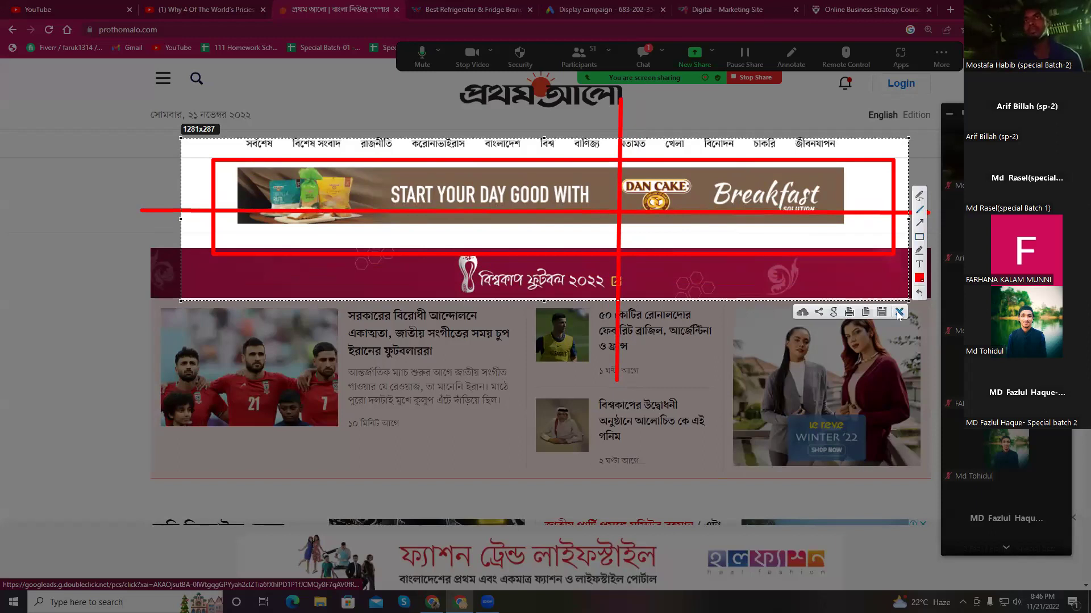
click(896, 314)
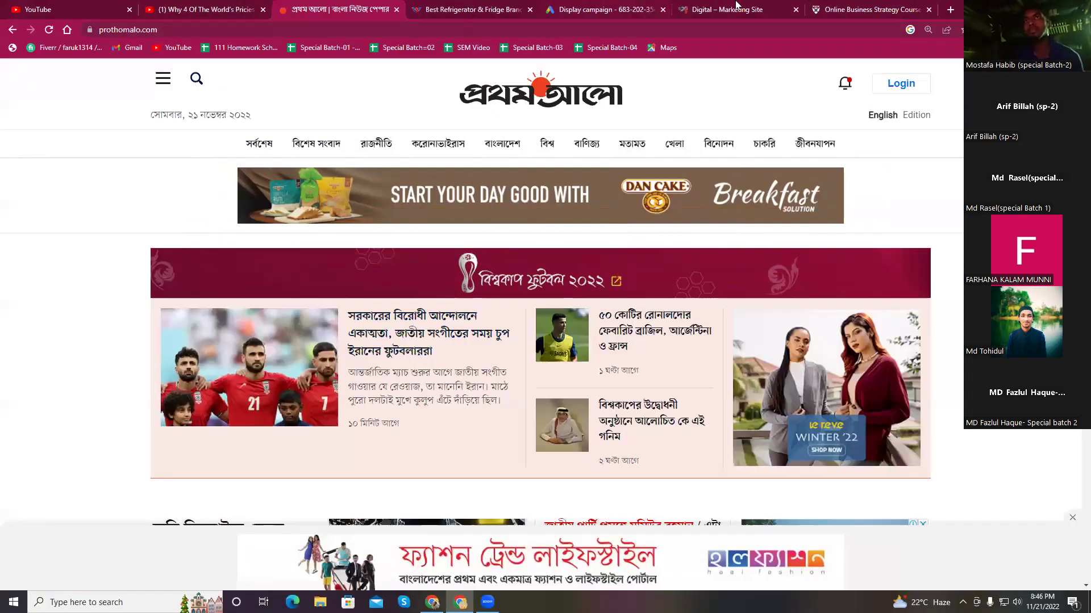
Back in Google Ads, compare the 200 × 200 small square, 980 × 120 panorama and 250 × 250 square ad sizes
click(599, 10)
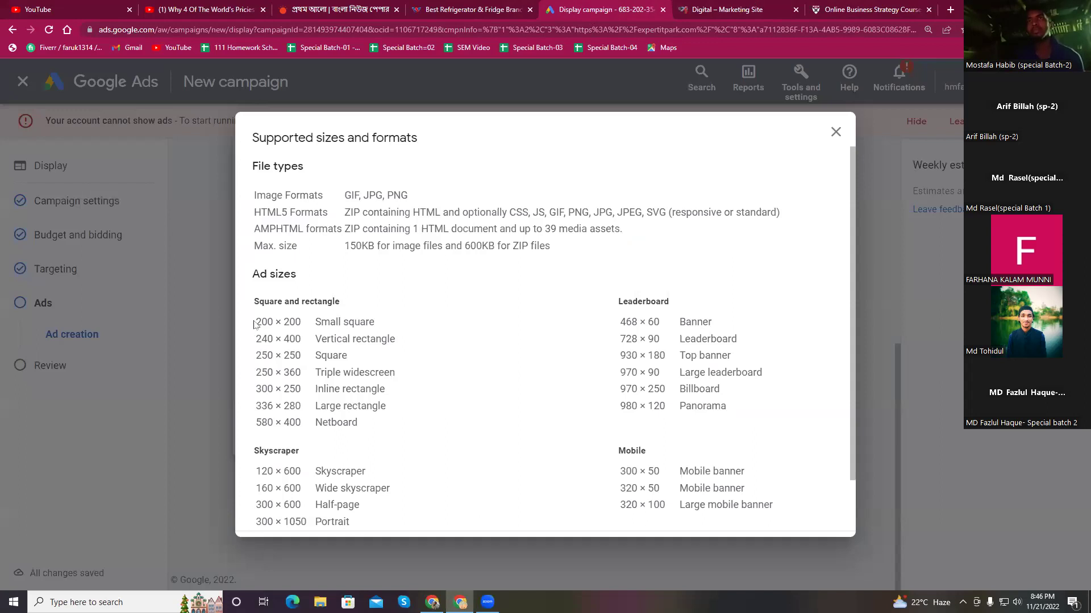
drag(255, 322, 298, 325)
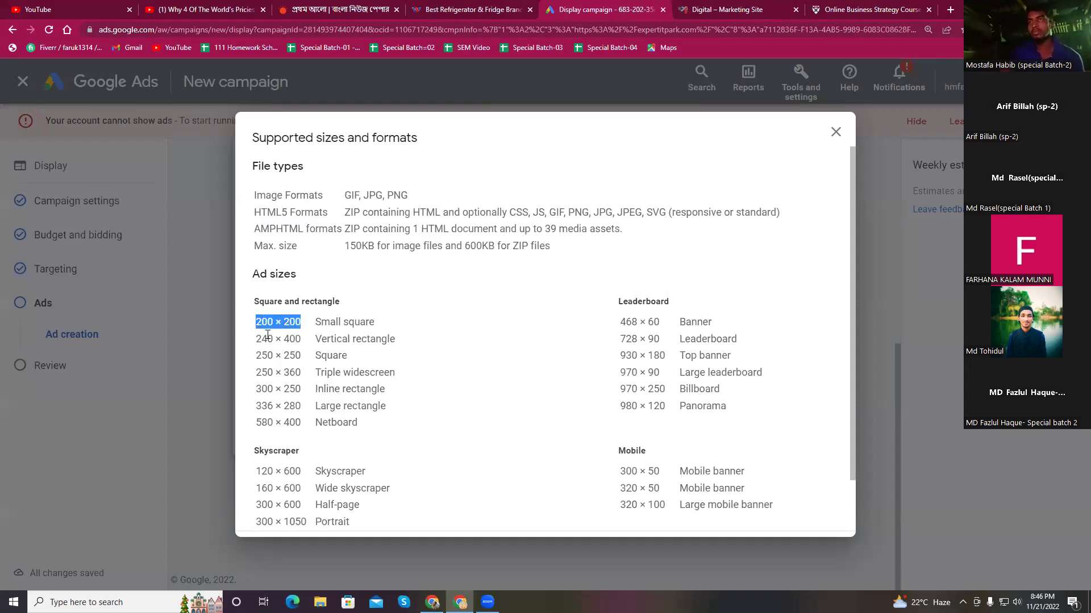
click(278, 375)
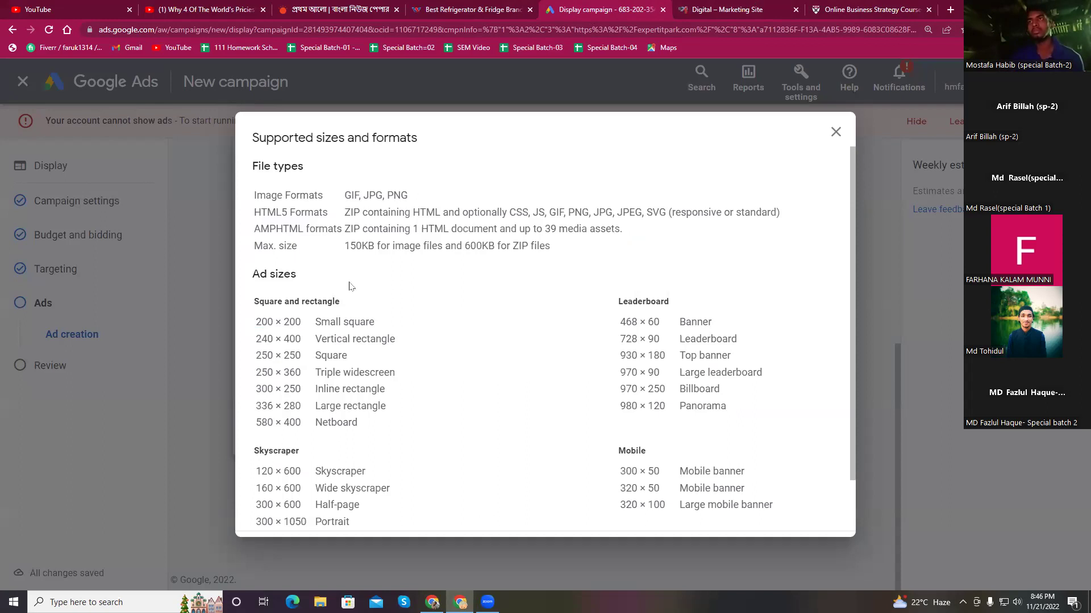
triple_click(623, 407)
click(668, 409)
drag(739, 406, 618, 406)
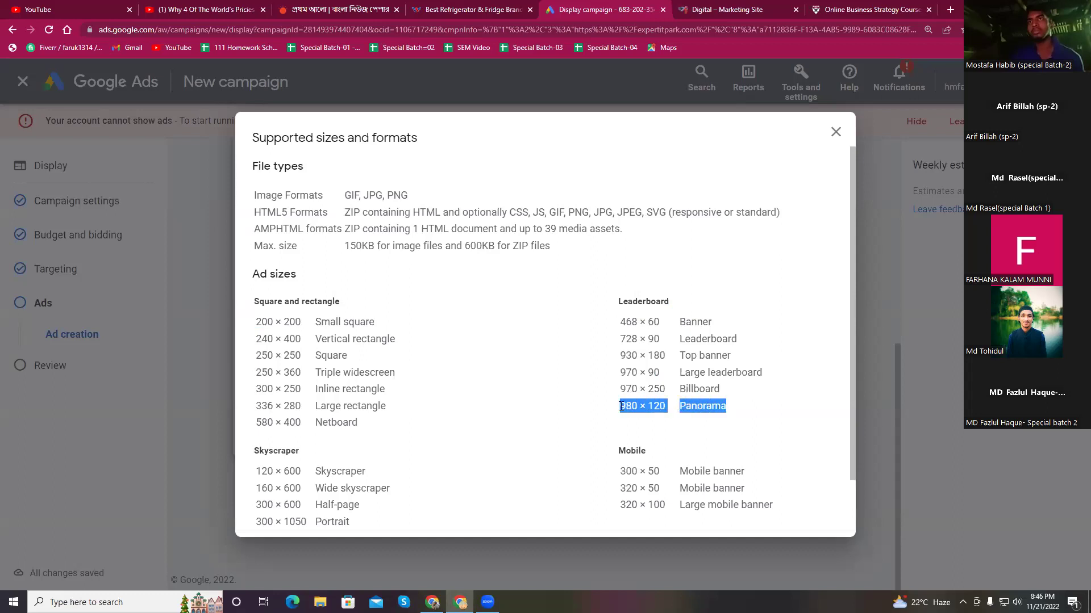
click(652, 396)
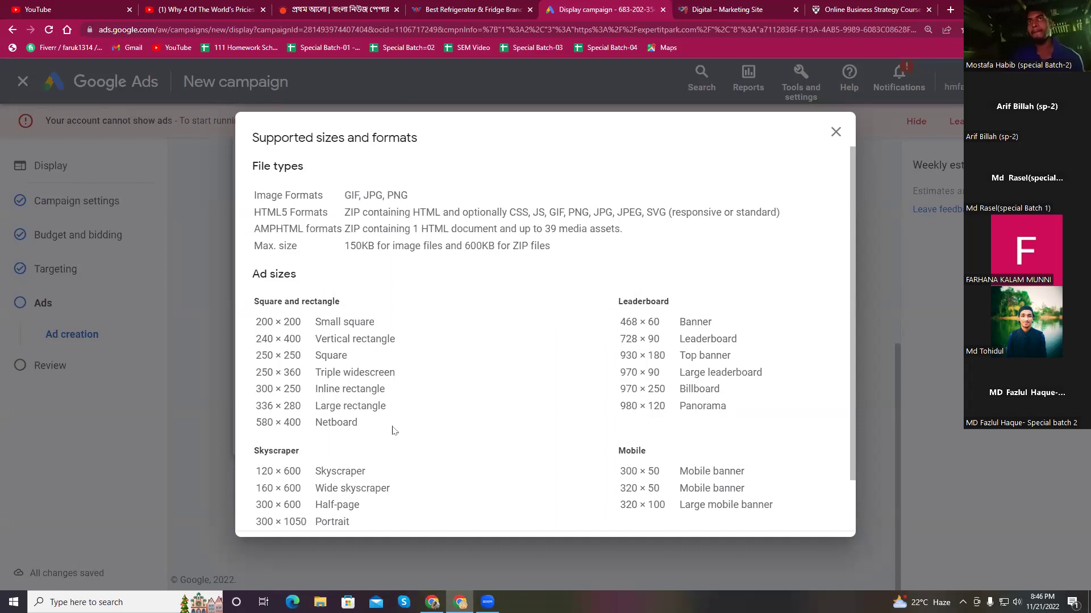
drag(250, 354, 350, 358)
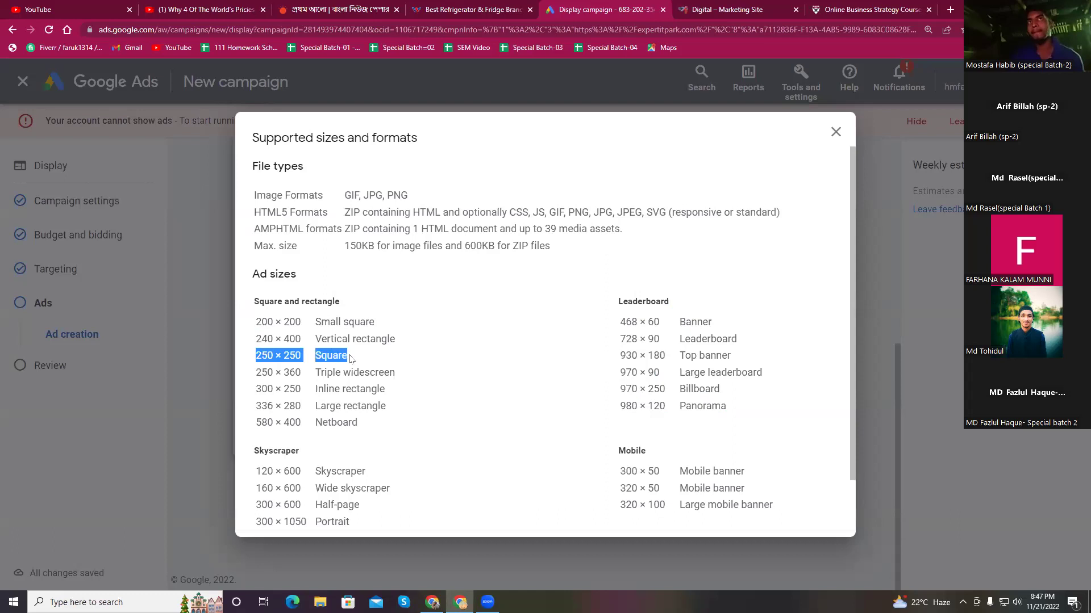
click(385, 359)
Return to the Prothom Alo homepage, frame the Dan Cake banner and Le Reve ad in temporary screen captures, and examine the ads further down
click(464, 8)
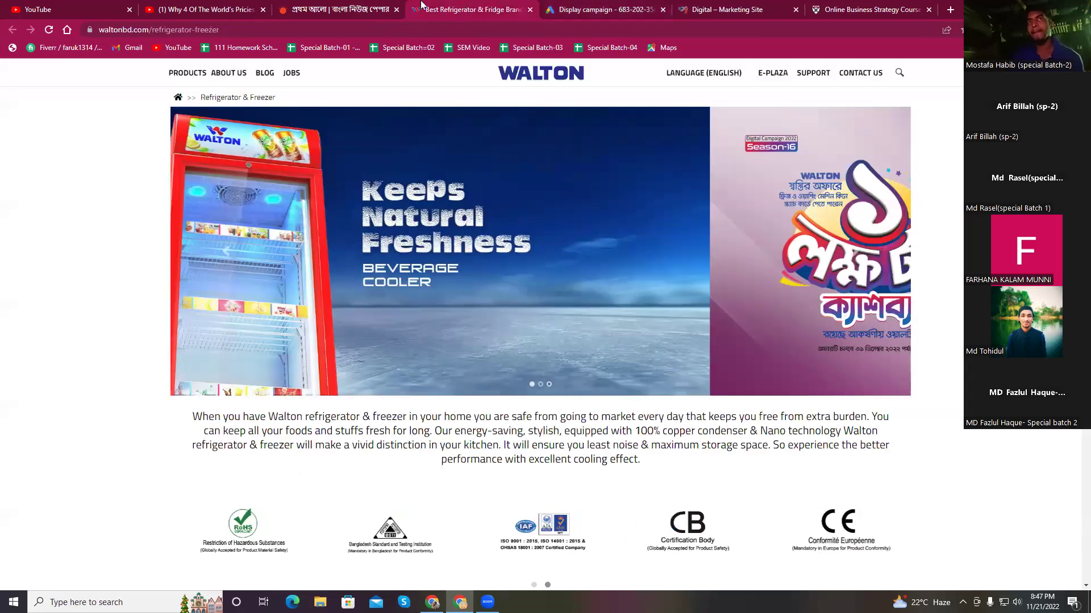
click(341, 9)
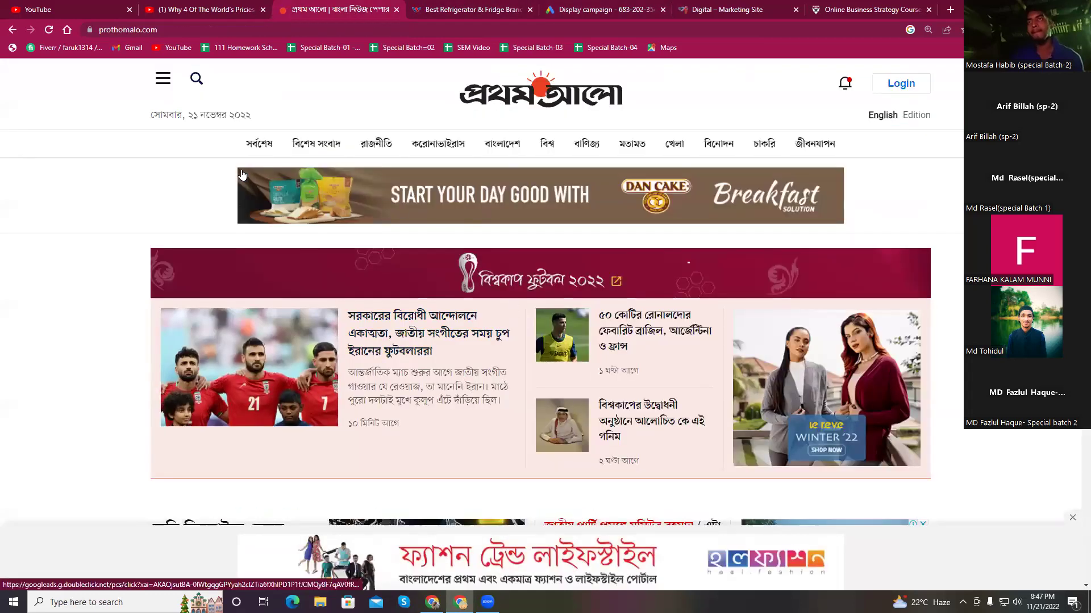
key(Print)
drag(191, 151, 858, 238)
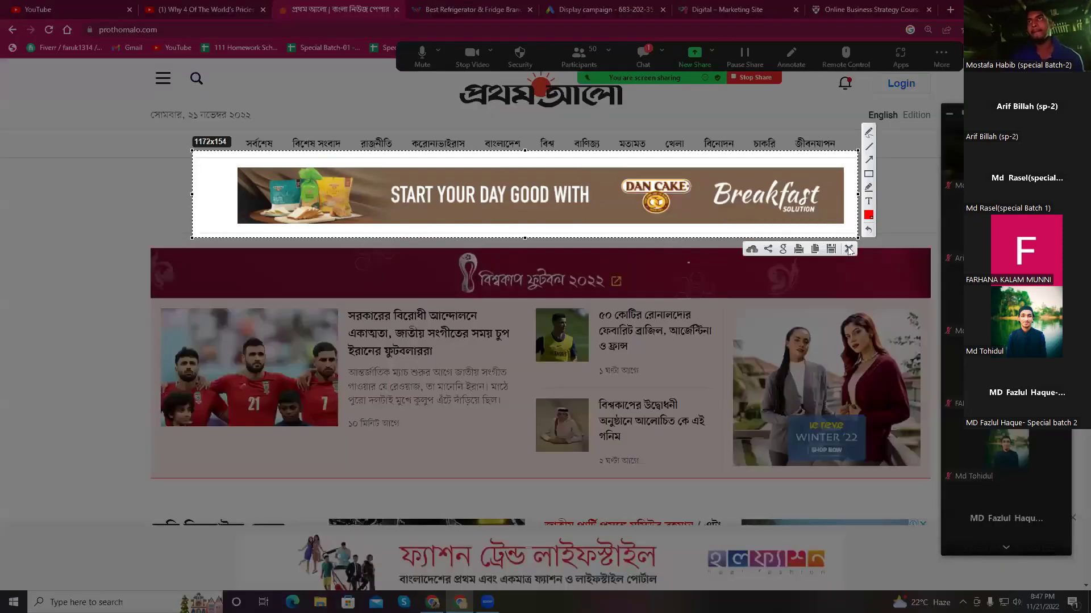
click(848, 249)
key(Print)
drag(687, 266, 941, 525)
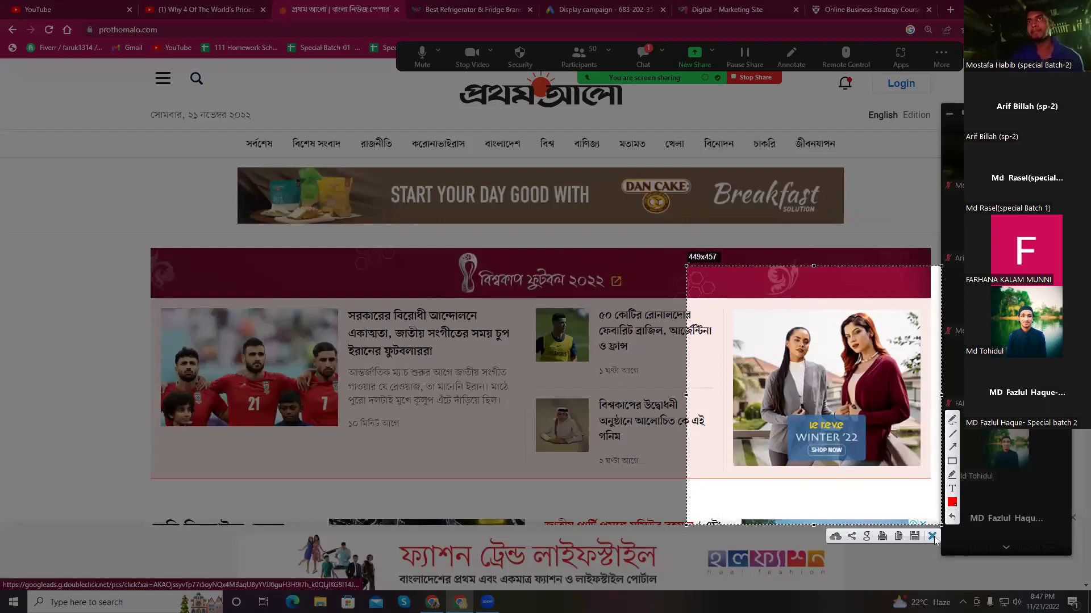
click(932, 537)
scroll(529, 385, down, 5)
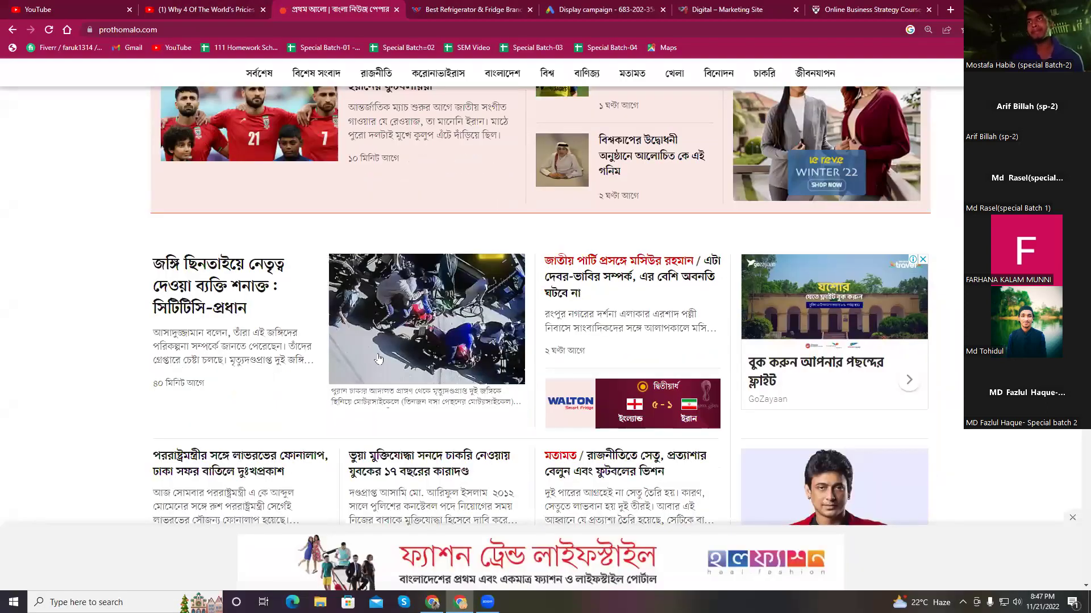
scroll(253, 364, down, 1)
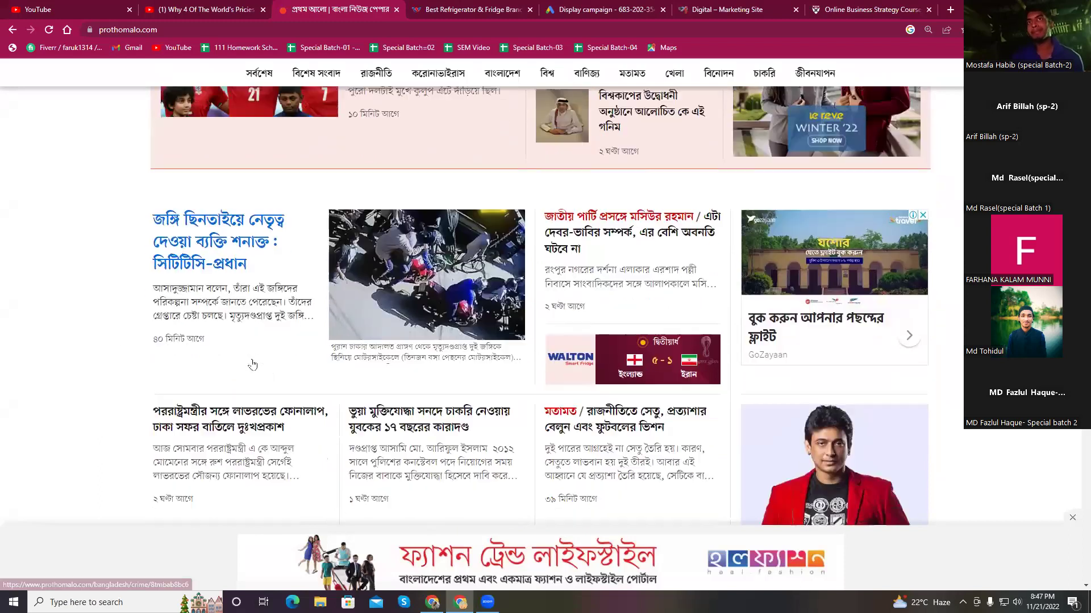
scroll(253, 364, down, 2)
scroll(676, 419, up, 3)
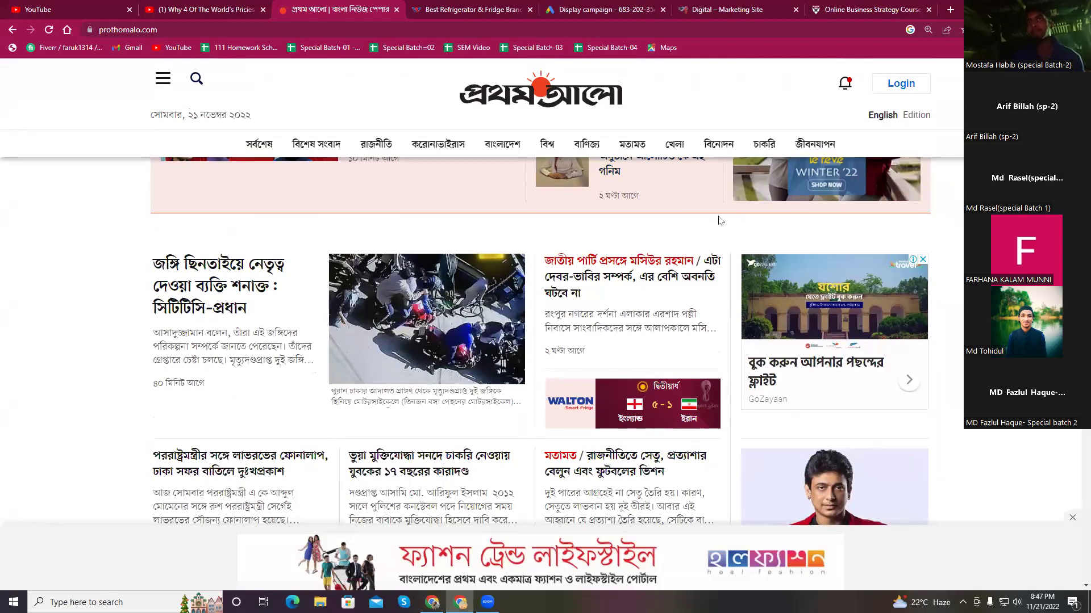
Frame the GoZayaan ad with a red rectangle in a temporary screen capture, discard it, and examine the ad placements further down the homepage
key(Print)
drag(716, 218, 948, 472)
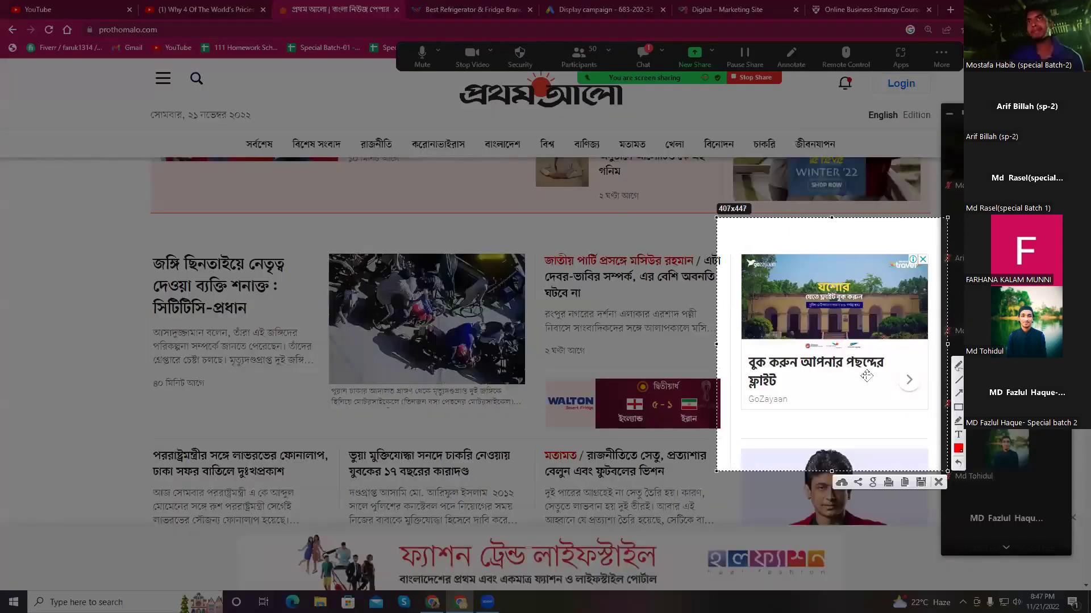
click(958, 409)
mouse_move(733, 238)
mouse_down()
mouse_move(932, 427)
mouse_move(938, 448)
mouse_up()
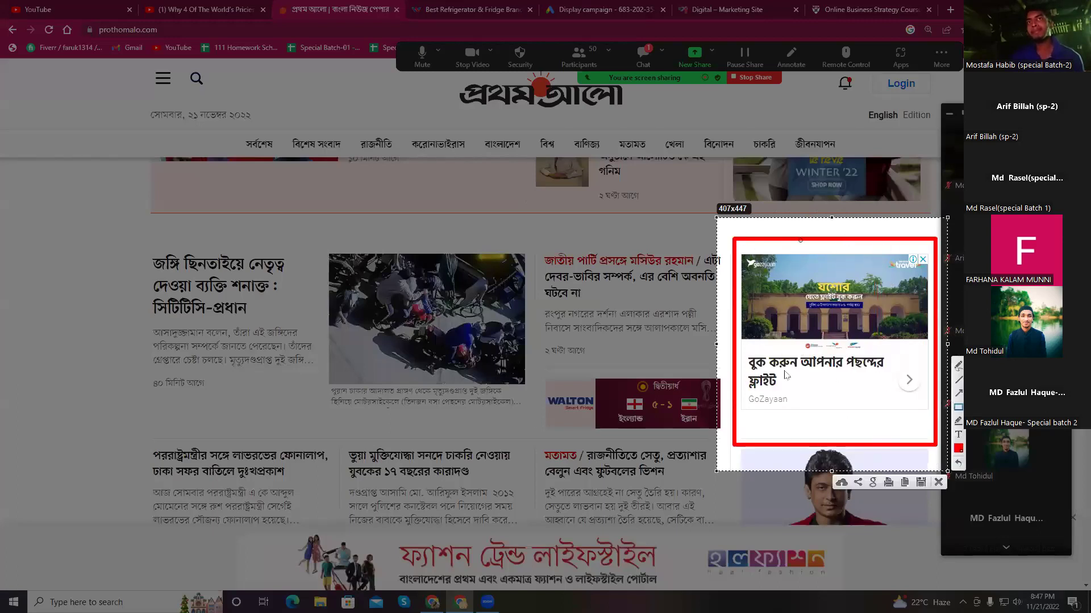
click(938, 484)
scroll(606, 413, down, 10)
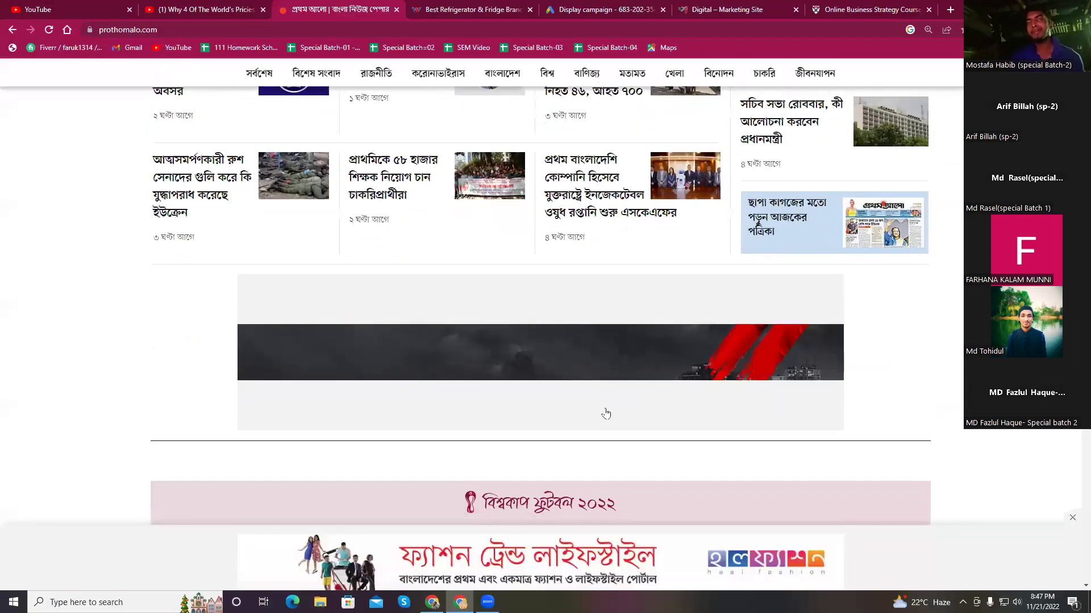
scroll(605, 413, down, 10)
scroll(550, 398, down, 5)
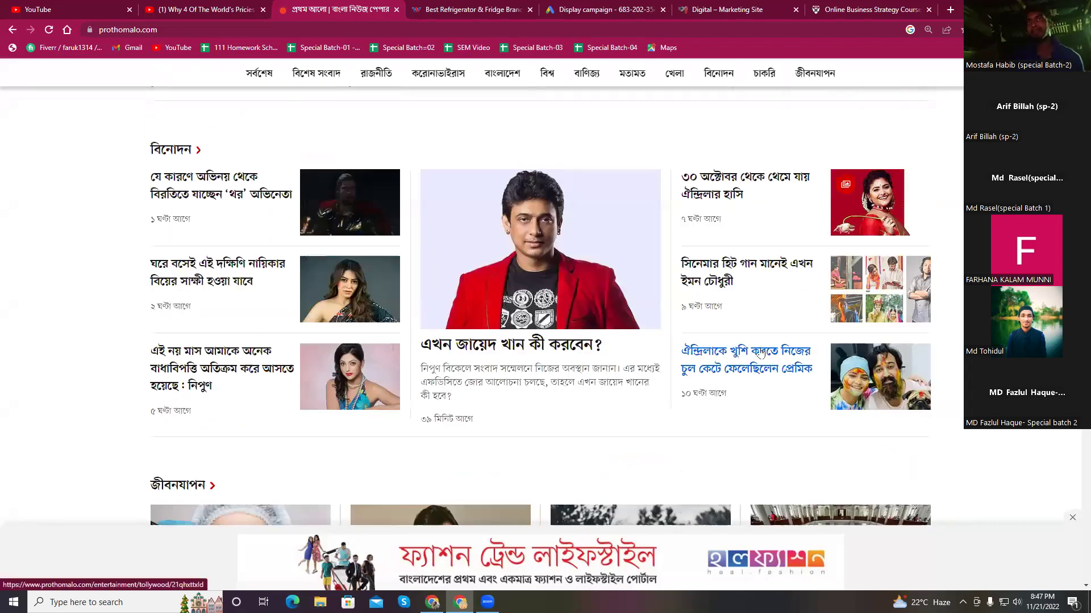
scroll(468, 390, up, 10)
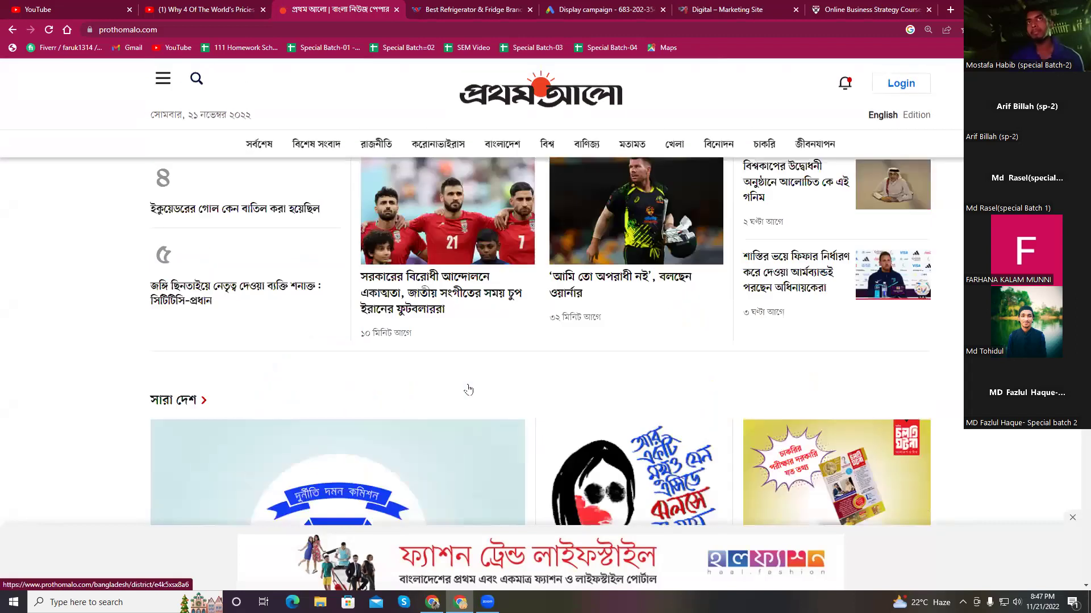
scroll(468, 390, up, 5)
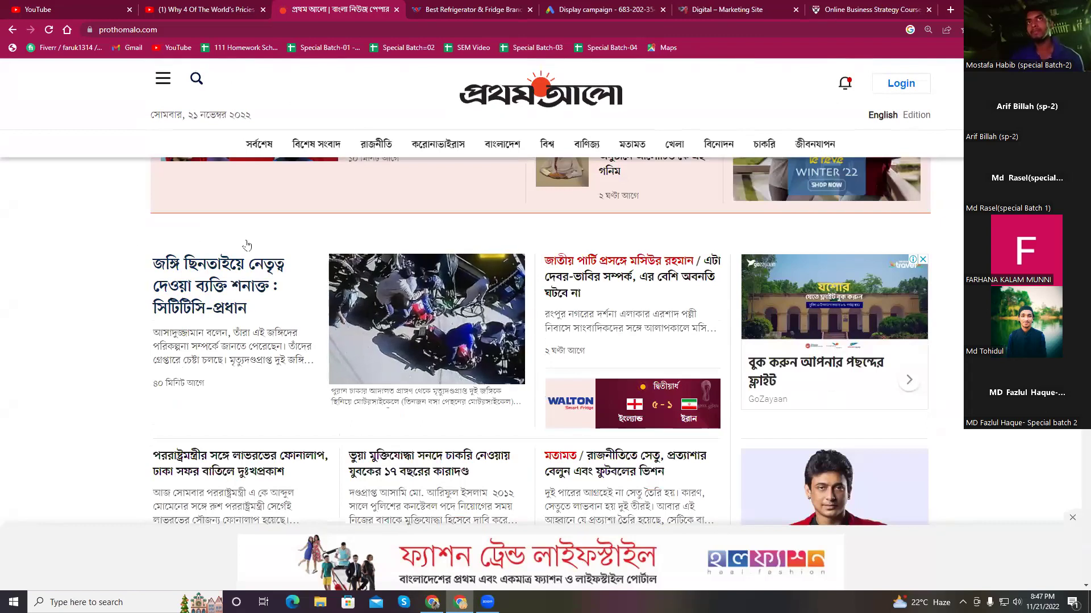
Return to Google Ads and review the supported file types and ad sizes in the reference, highlighting the File types heading
click(608, 6)
scroll(579, 402, down, 1)
scroll(518, 394, up, 1)
scroll(397, 301, down, 1)
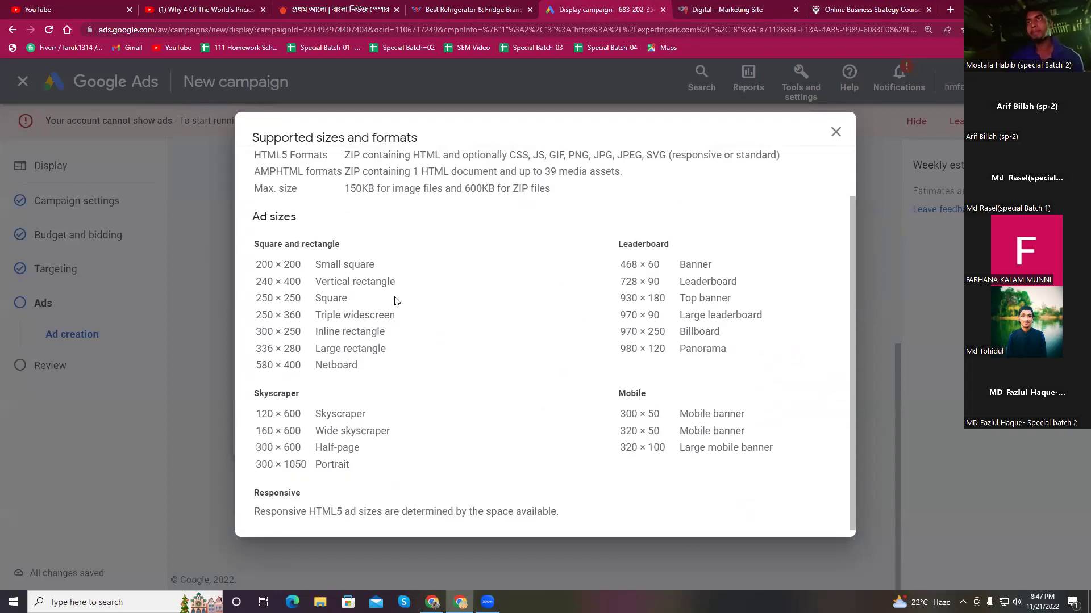
scroll(397, 301, up, 1)
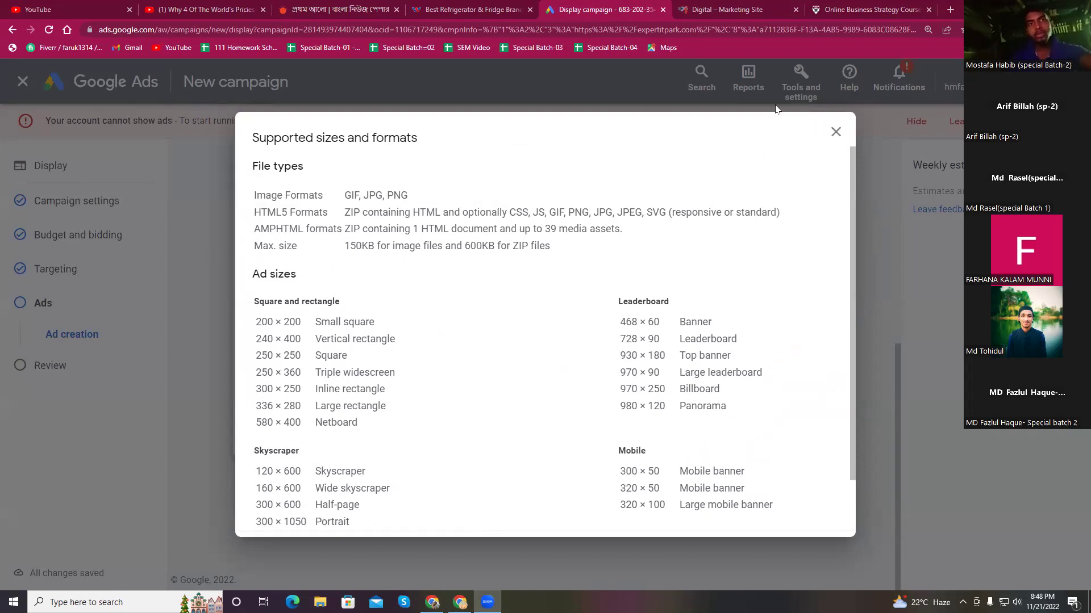
double_click(668, 163)
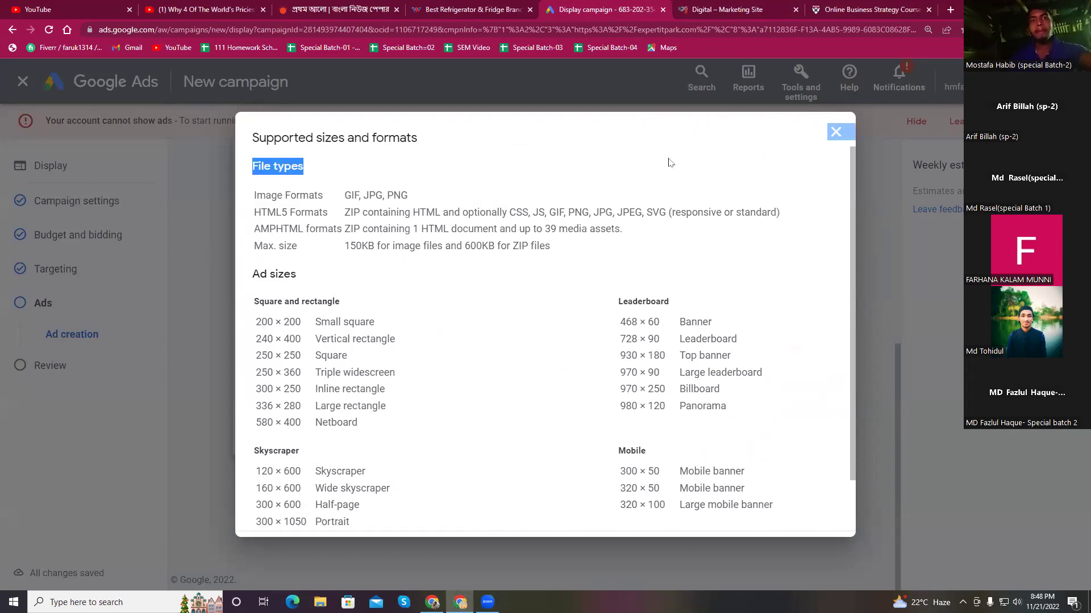
click(569, 149)
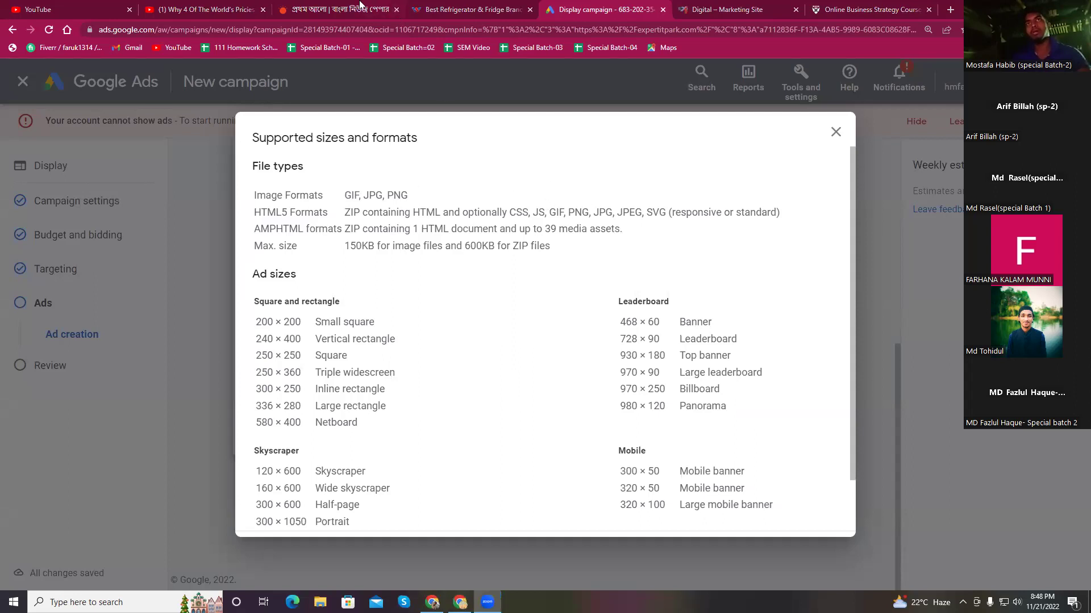
Look over the banner placements on the Prothom Alo homepage and the Walton Refrigerator & Freezer page
click(360, 5)
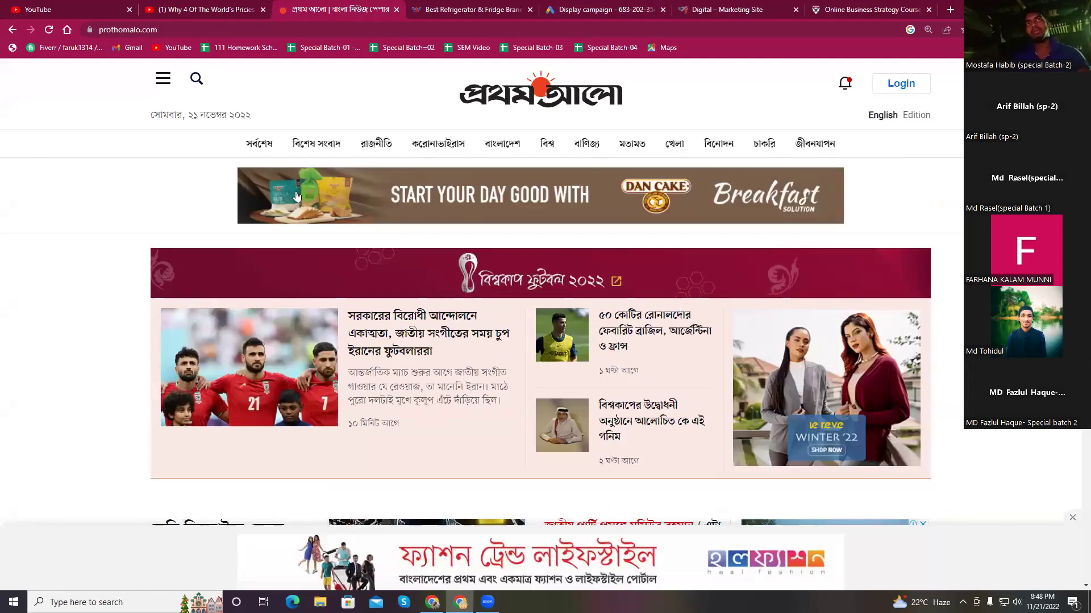
scroll(847, 377, down, 4)
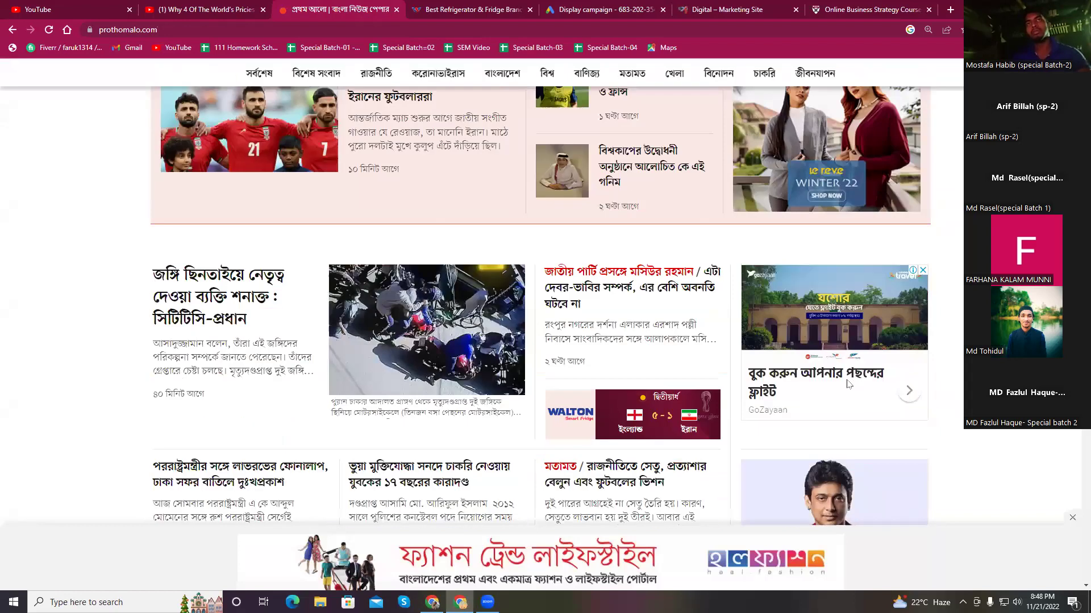
scroll(846, 383, up, 4)
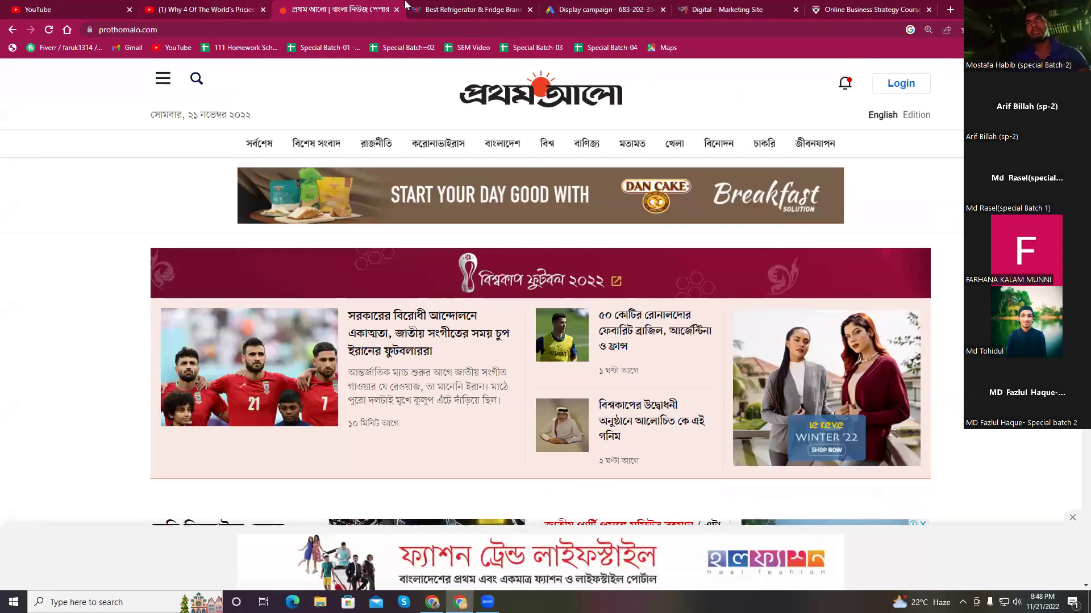
click(453, 6)
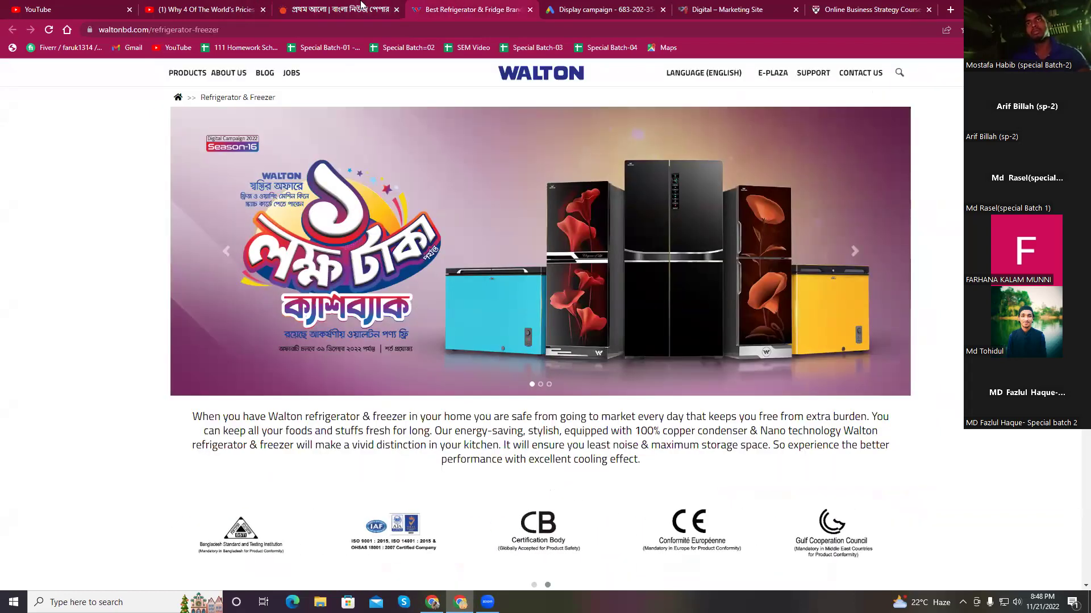
Back in Google Ads, close the supported sizes and formats reference and review the upload form's final URL and accepted file types
click(645, 12)
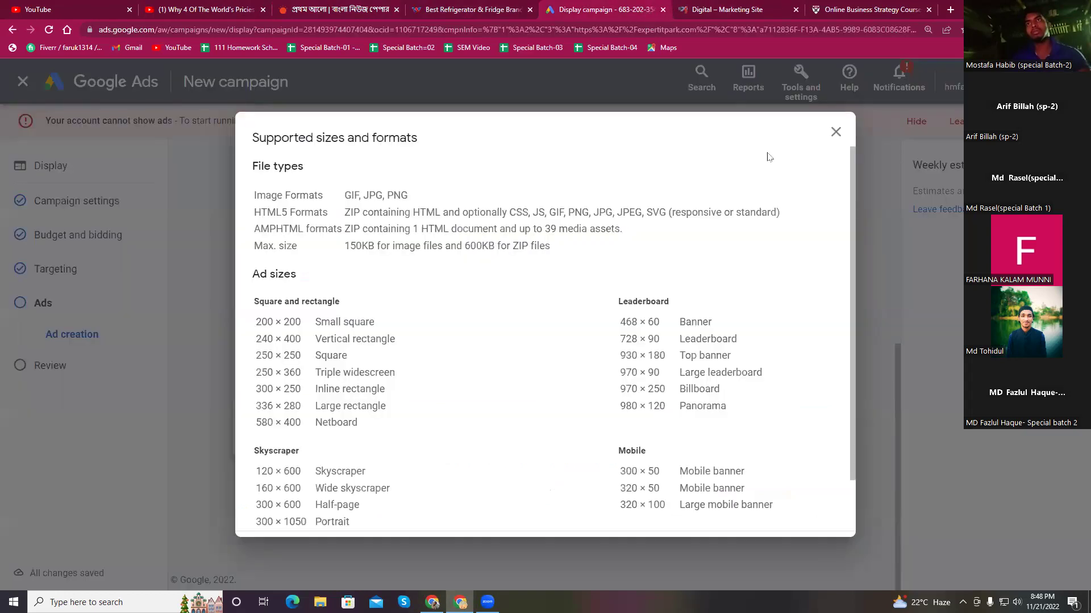
click(834, 133)
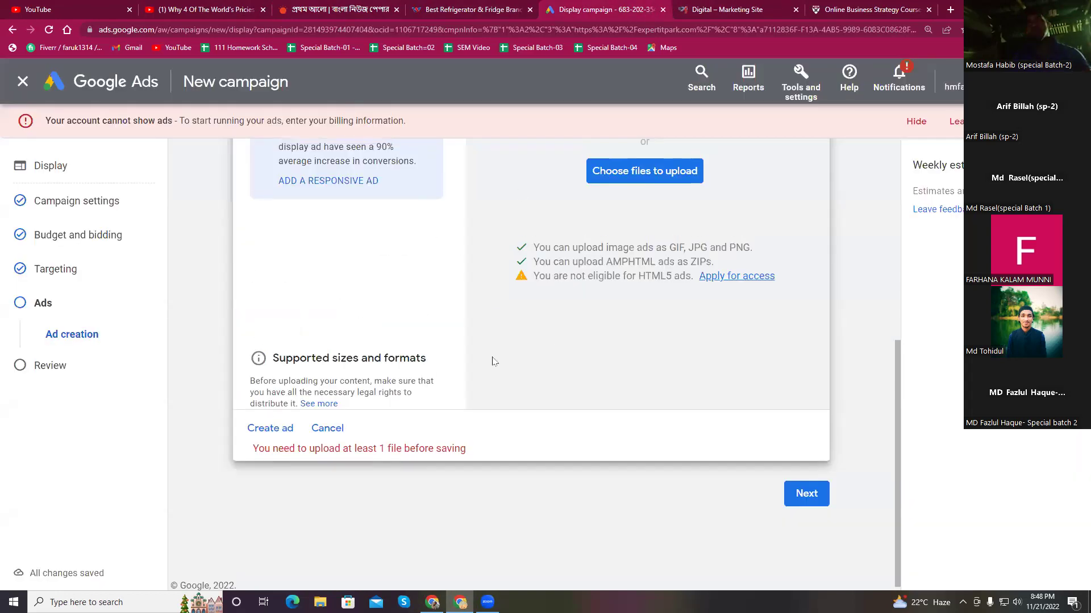
scroll(466, 392, up, 2)
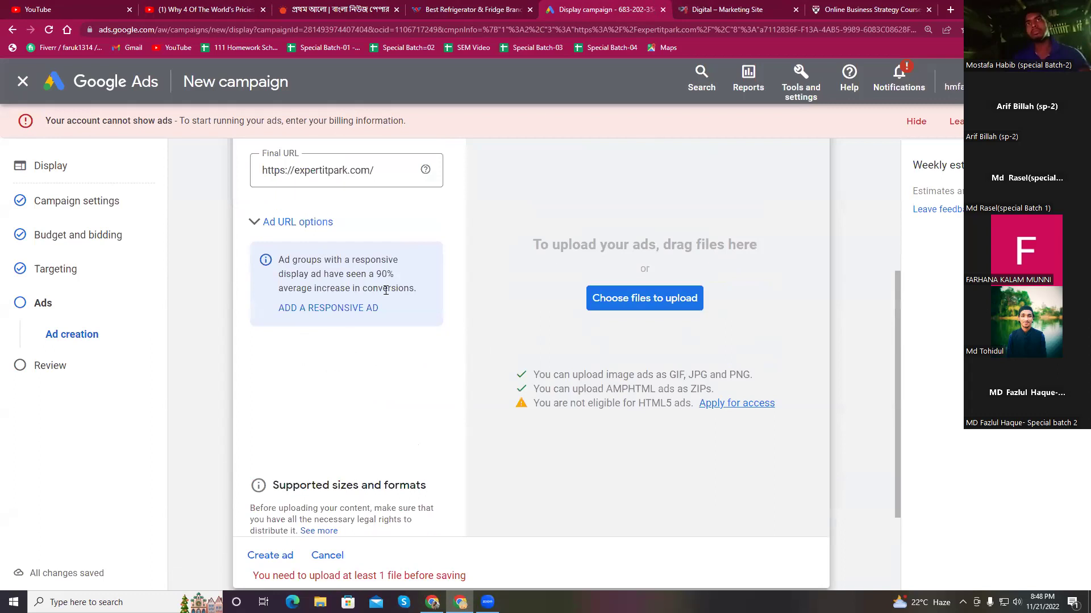
scroll(427, 311, up, 2)
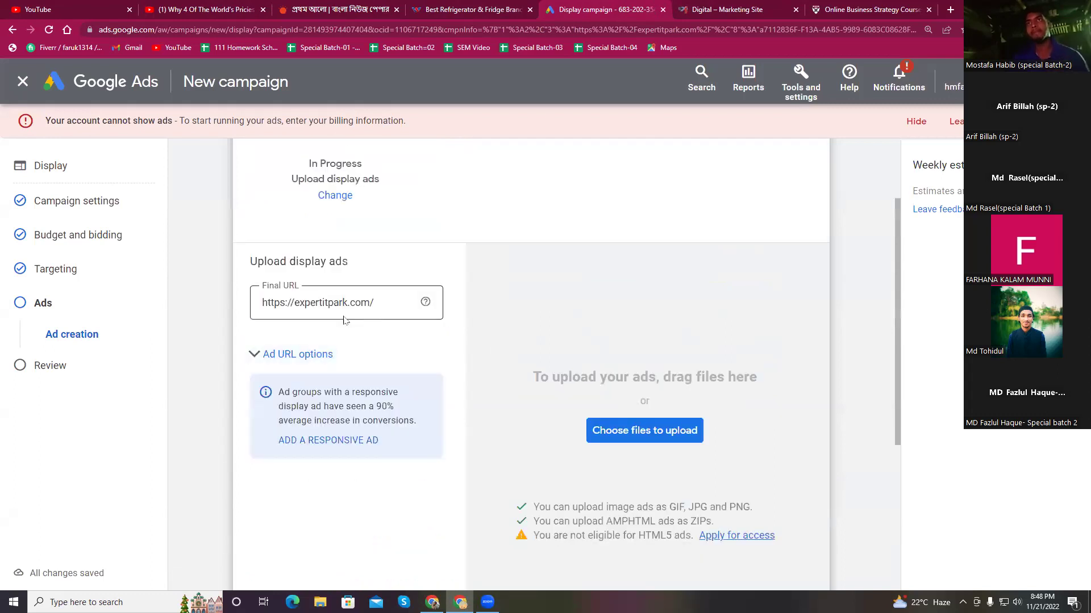
scroll(540, 343, up, 3)
scroll(531, 368, down, 6)
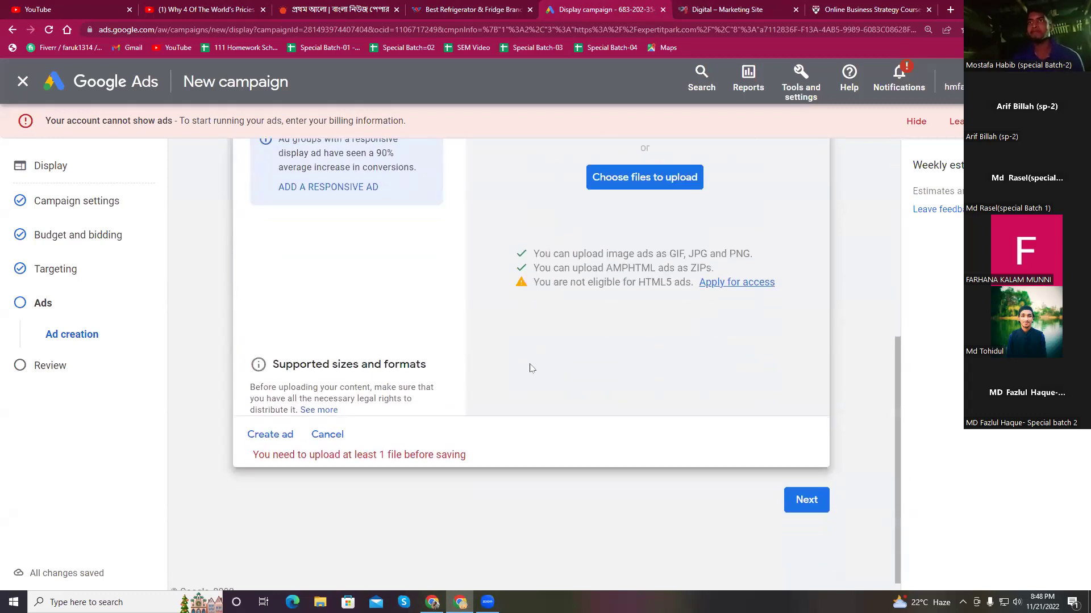
drag(538, 241, 784, 220)
click(646, 260)
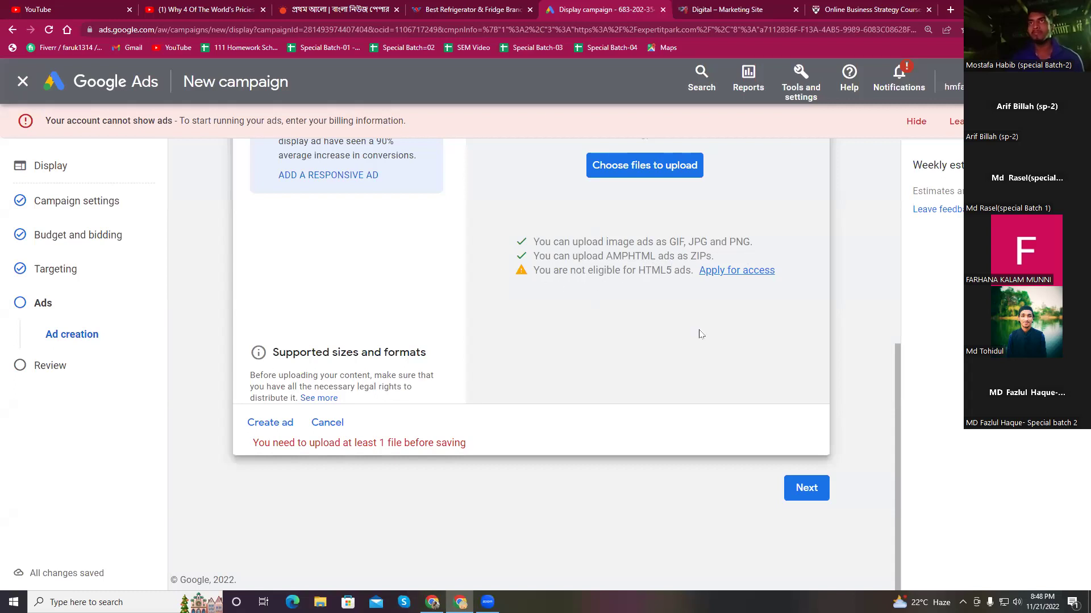
scroll(481, 339, up, 5)
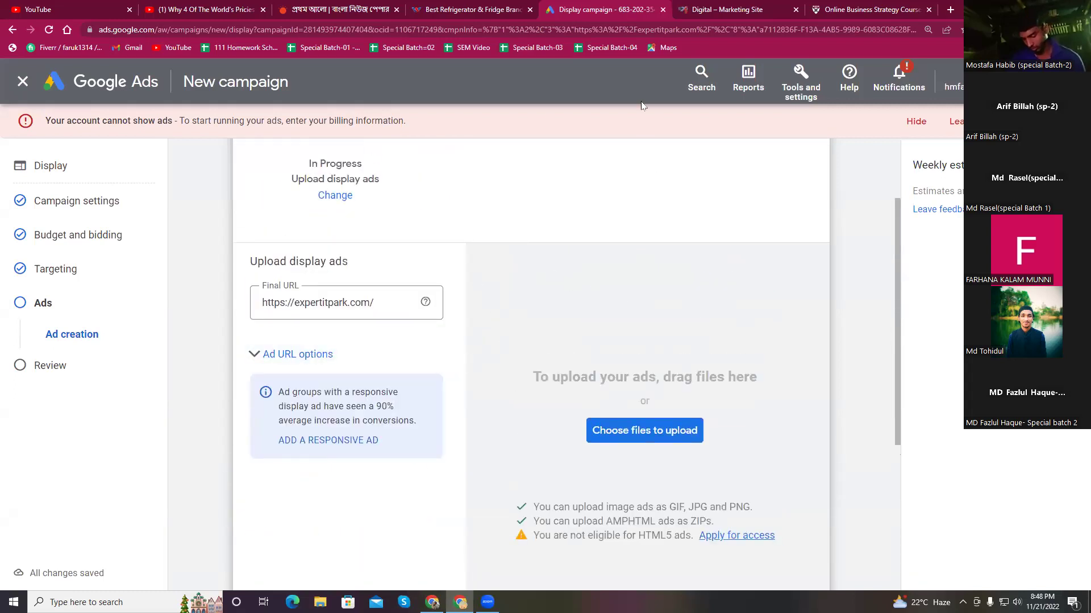
Run a Google image search for "digital marketing" in a new browser tab
click(951, 10)
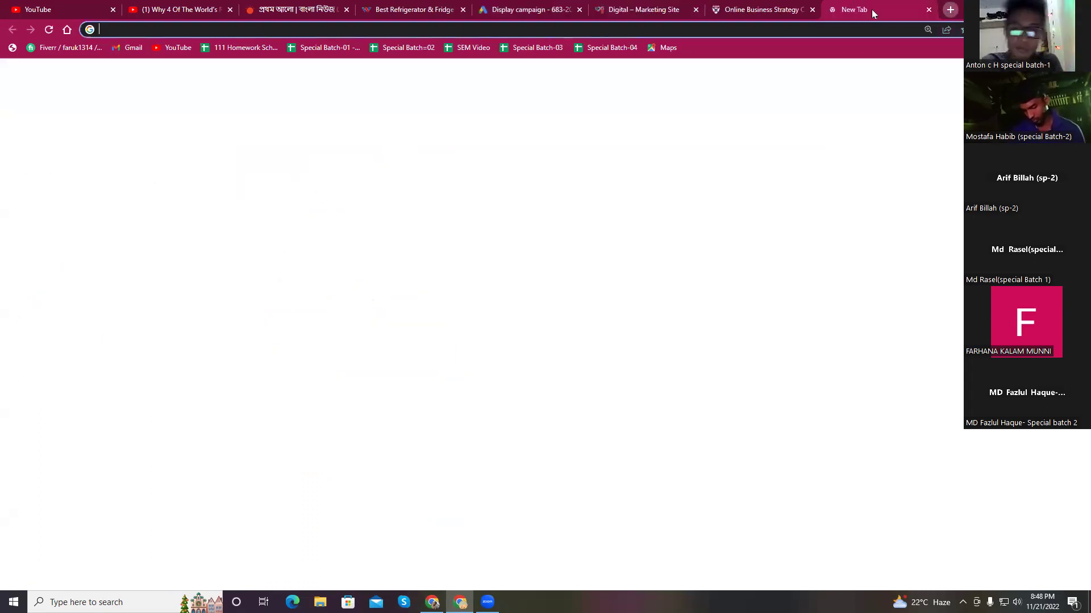
text(d)
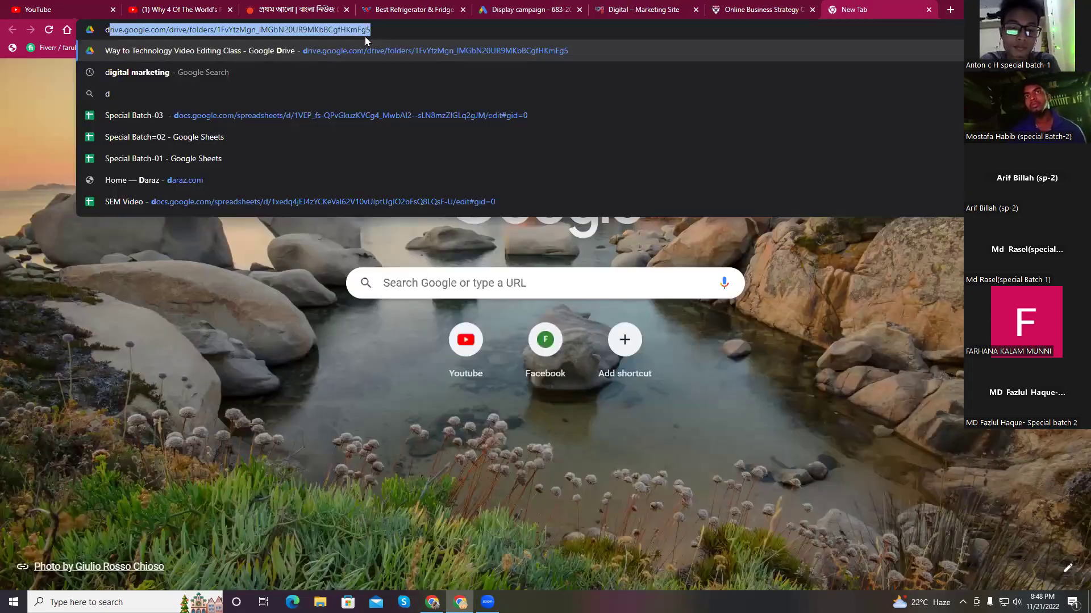
text(igi)
key(Return)
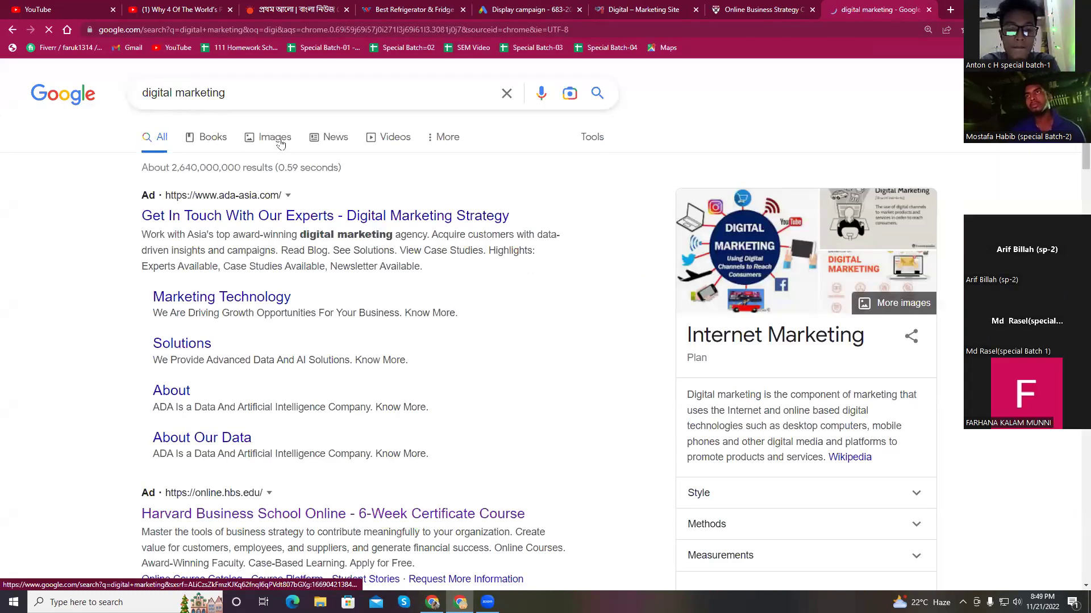
click(275, 138)
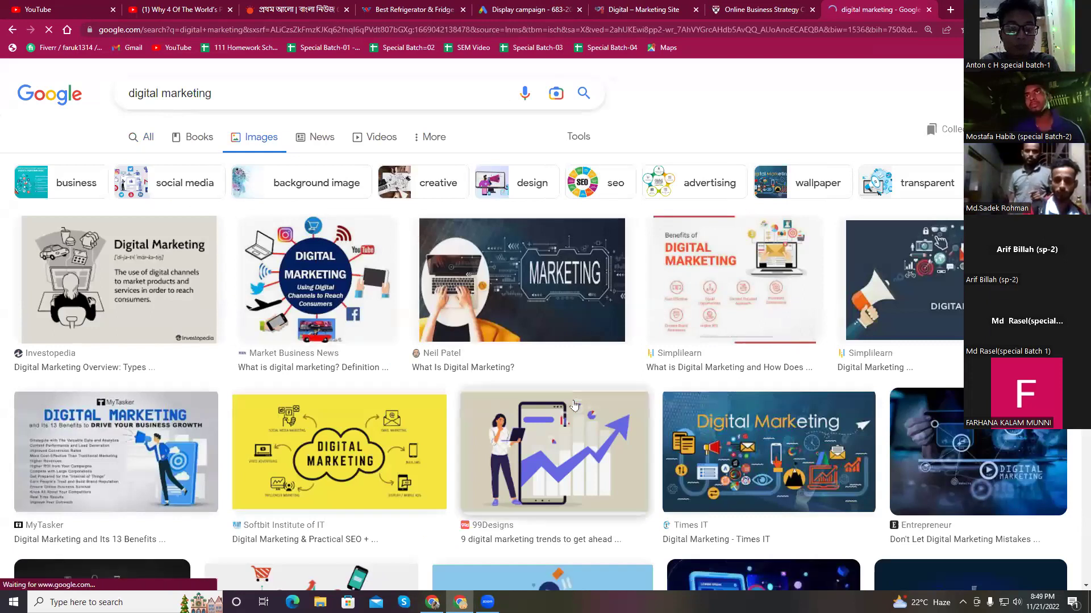
Save the "What Is Digital Marketing?" laptop image and the Times IT digital marketing image as JPEGs in the Downloads folder
right_click(518, 265)
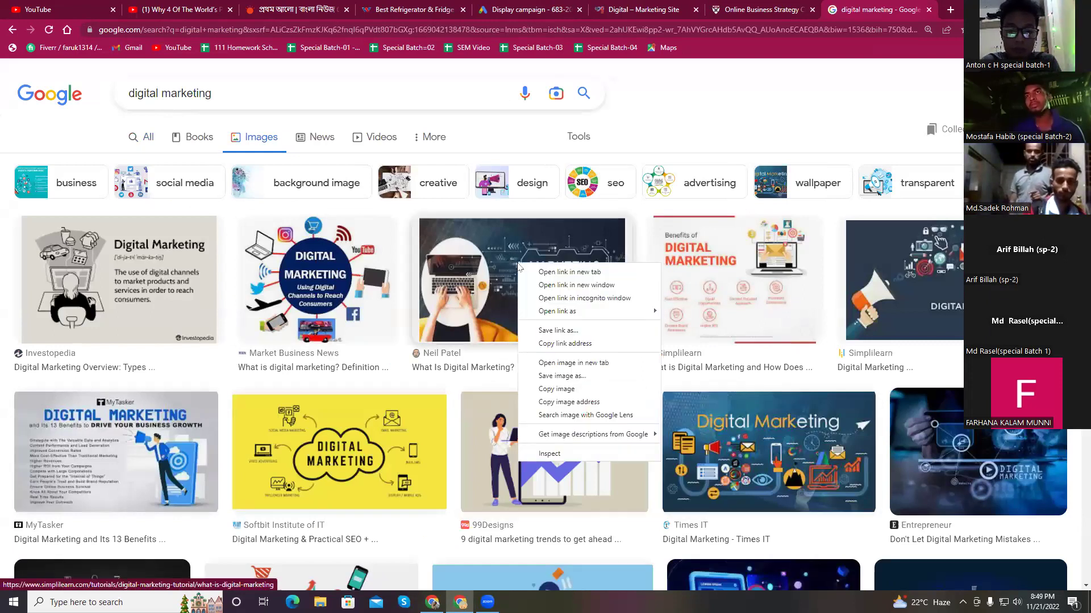
click(569, 376)
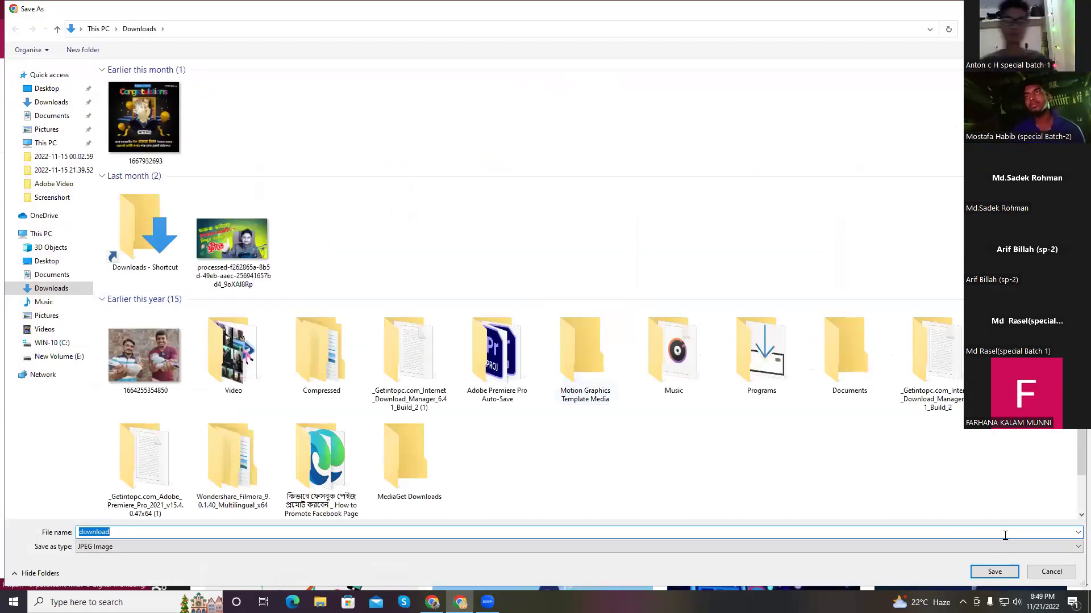
click(994, 571)
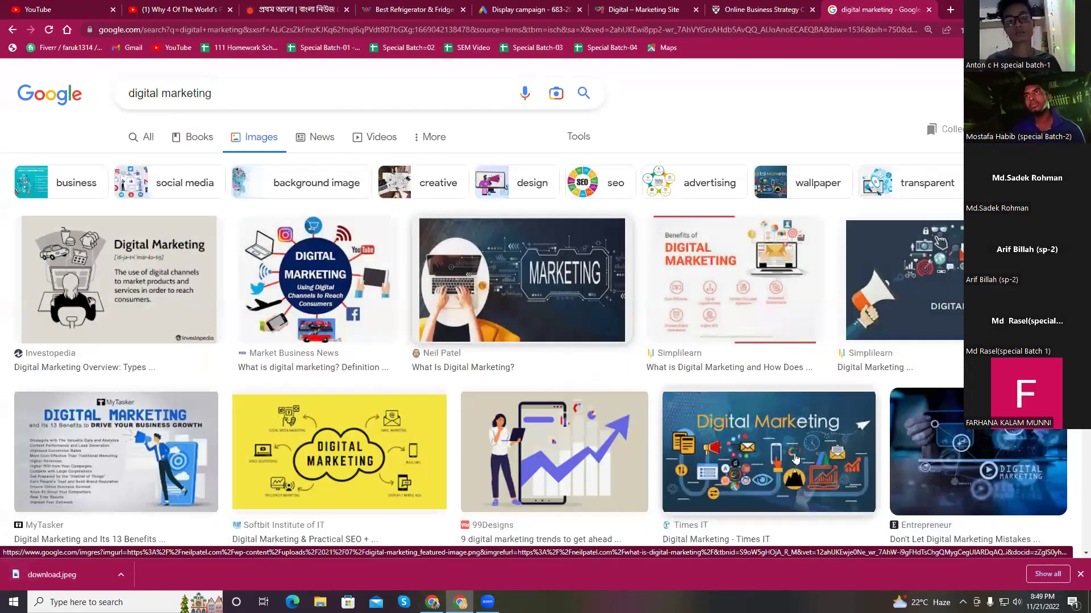
right_click(765, 440)
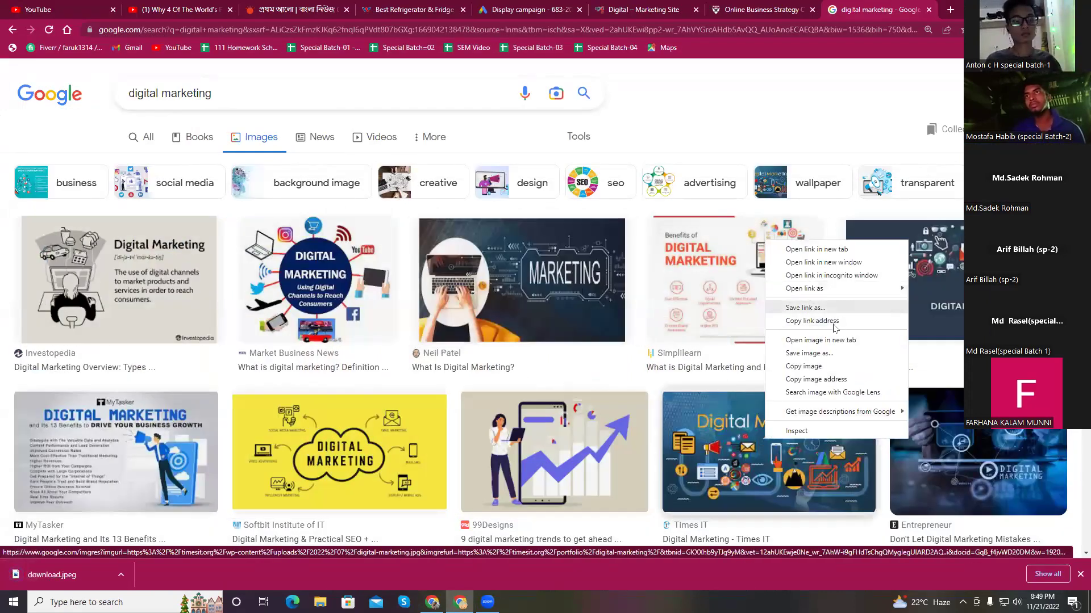
click(810, 353)
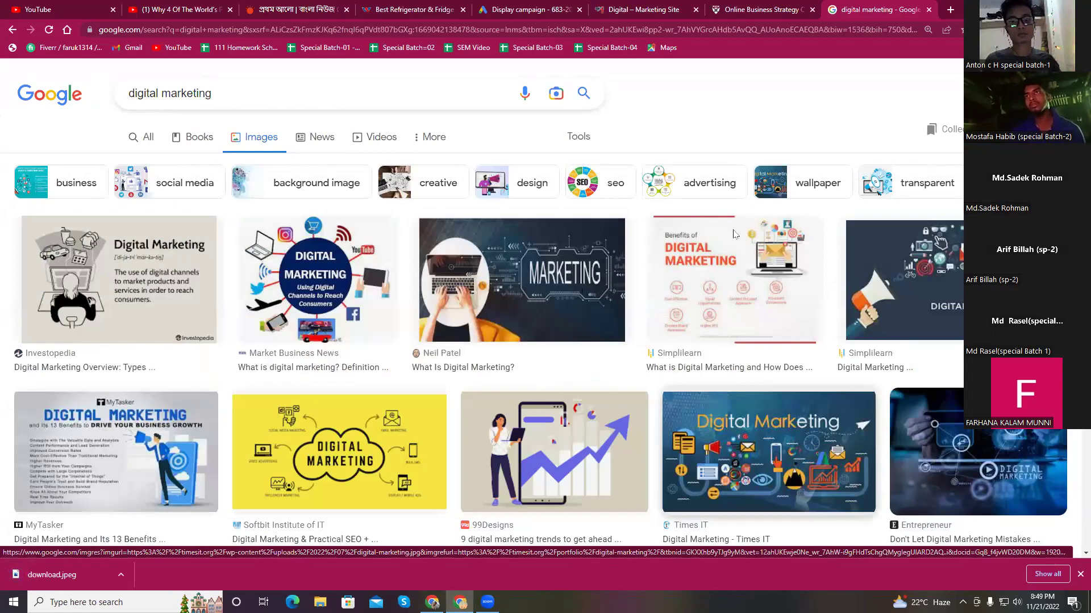
click(994, 572)
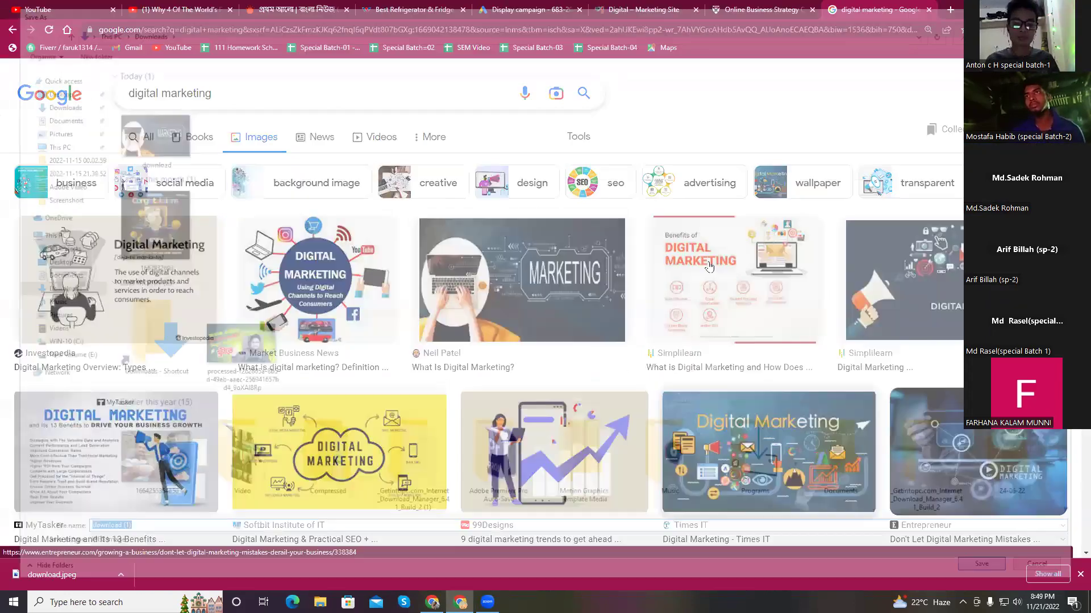
Save the Freepik digital marketing image with the phone and megaphone as a JPEG in the Downloads folder
scroll(611, 349, down, 3)
scroll(611, 350, down, 3)
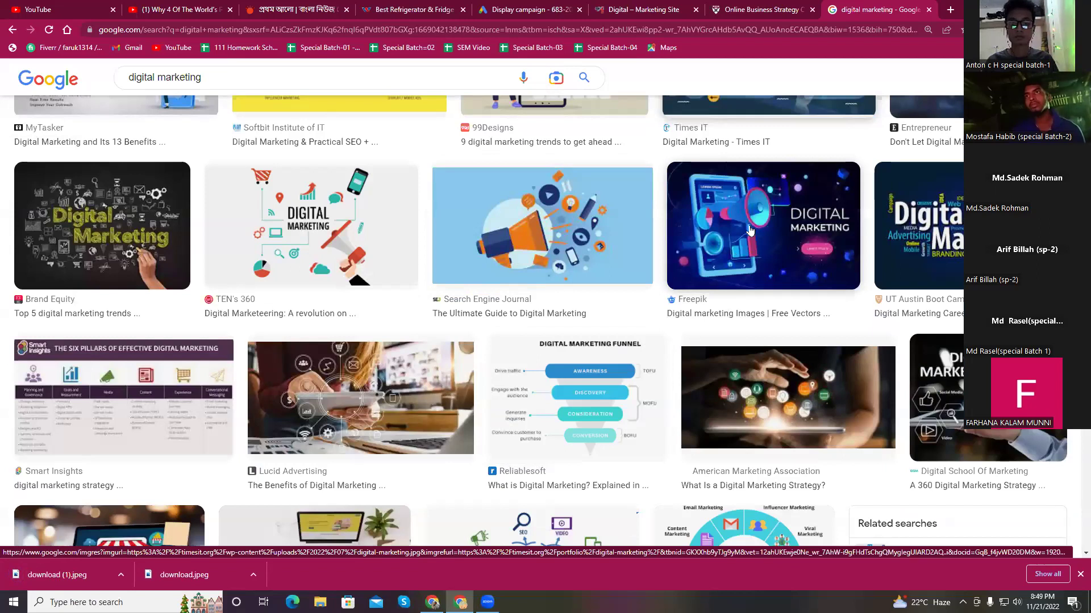
right_click(749, 228)
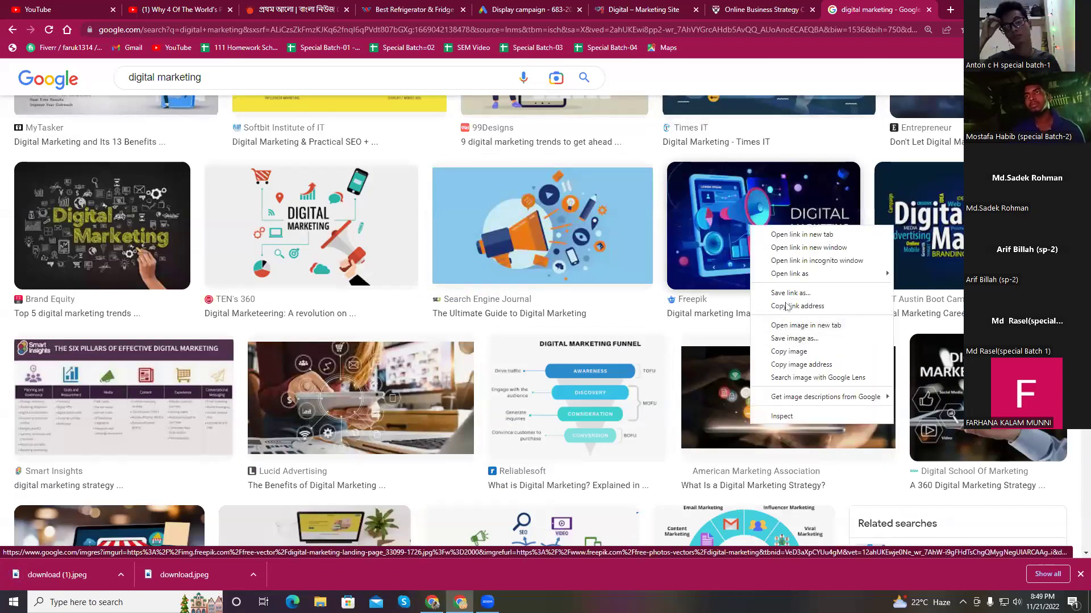
click(793, 339)
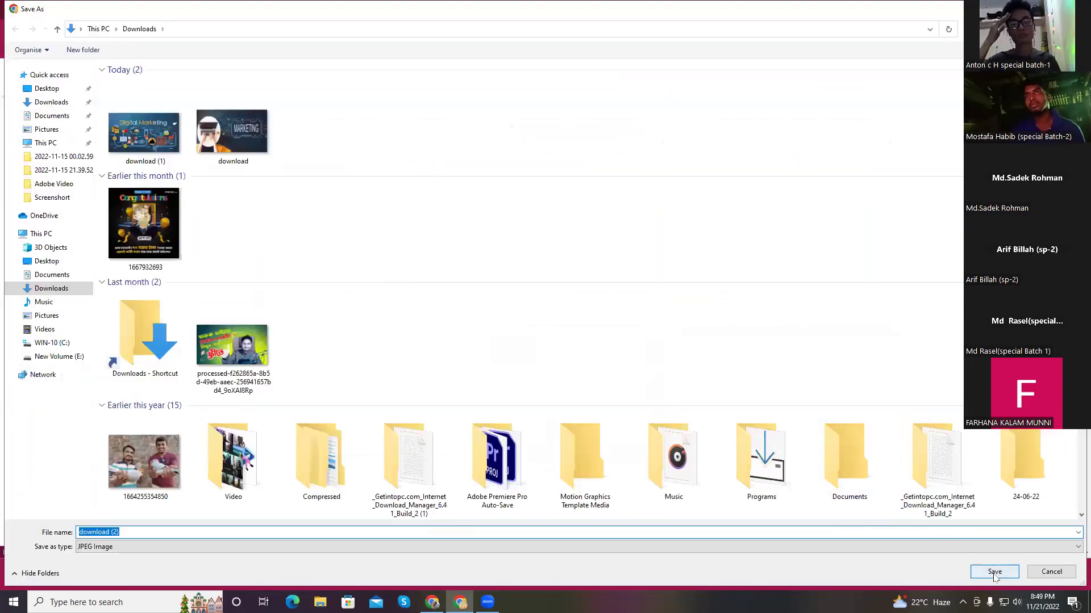
click(994, 572)
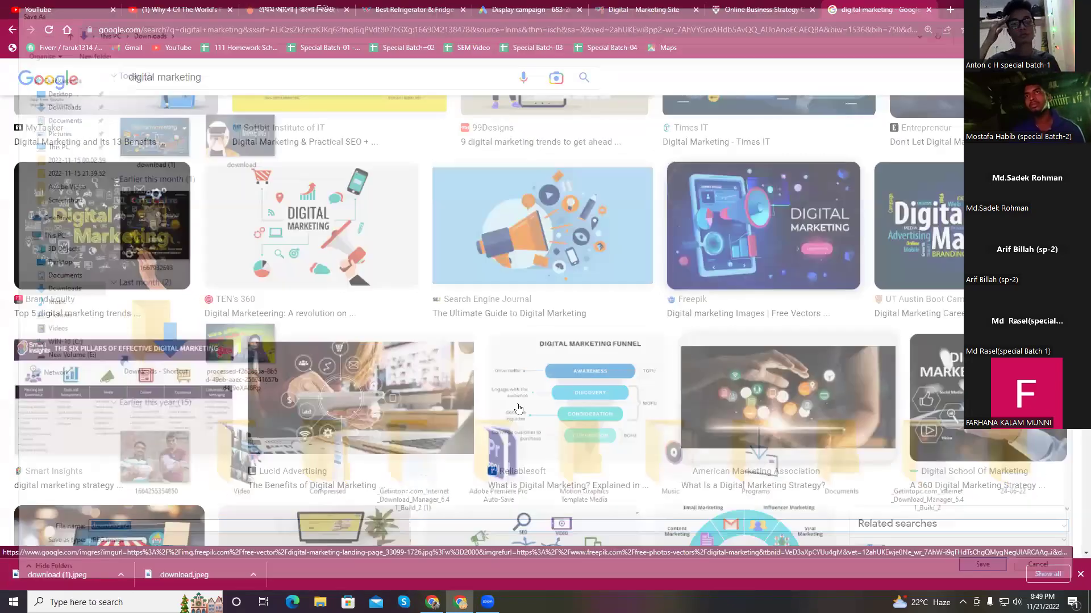
Save the Simplilearn digital marketing laptop image as a JPEG named images in the Downloads folder
scroll(523, 362, down, 7)
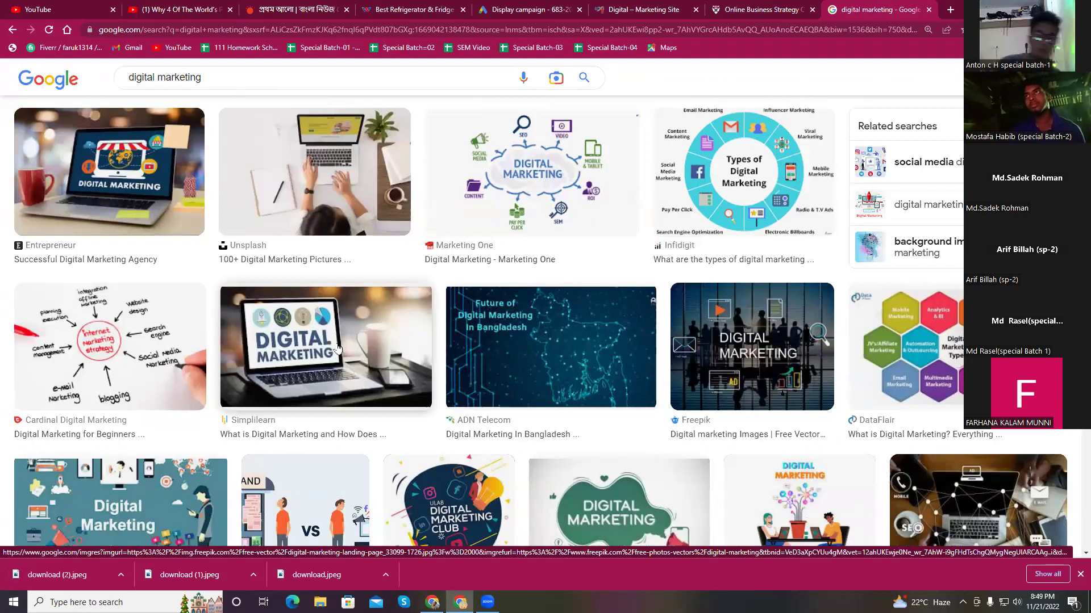
right_click(337, 344)
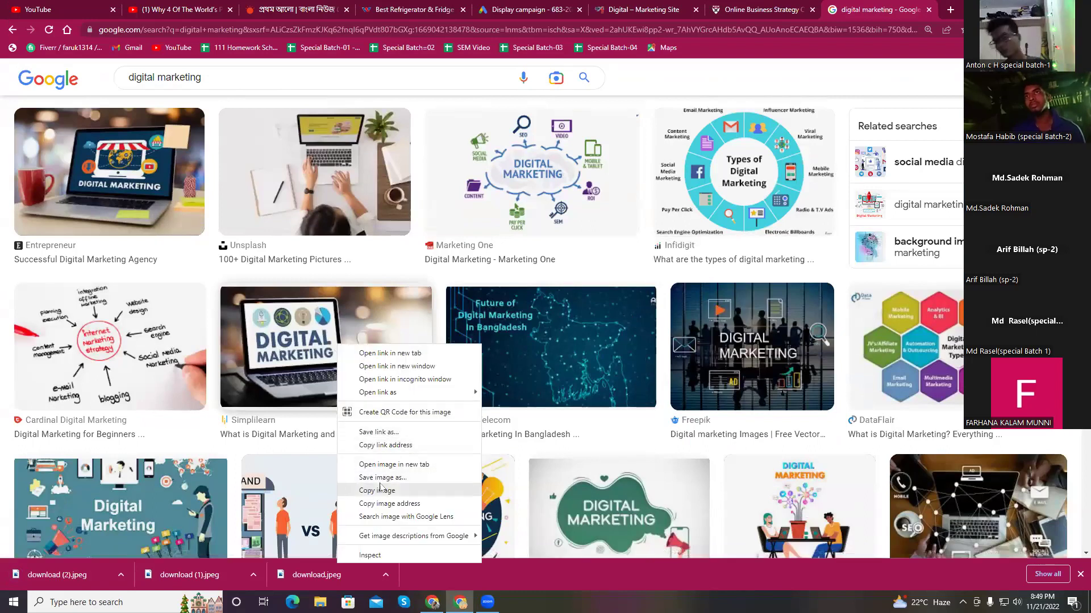
click(400, 477)
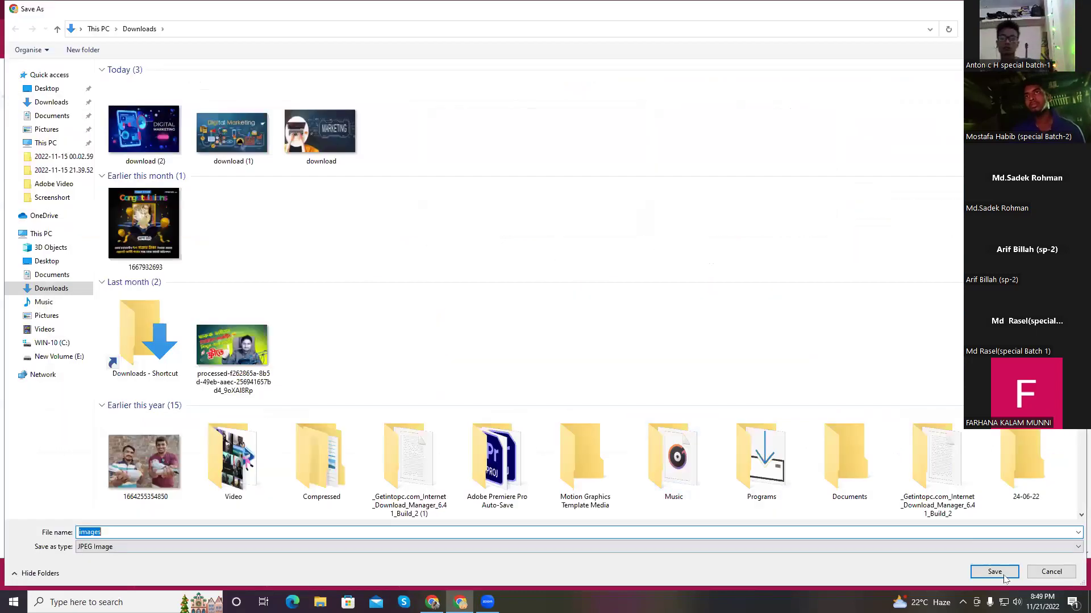
click(988, 568)
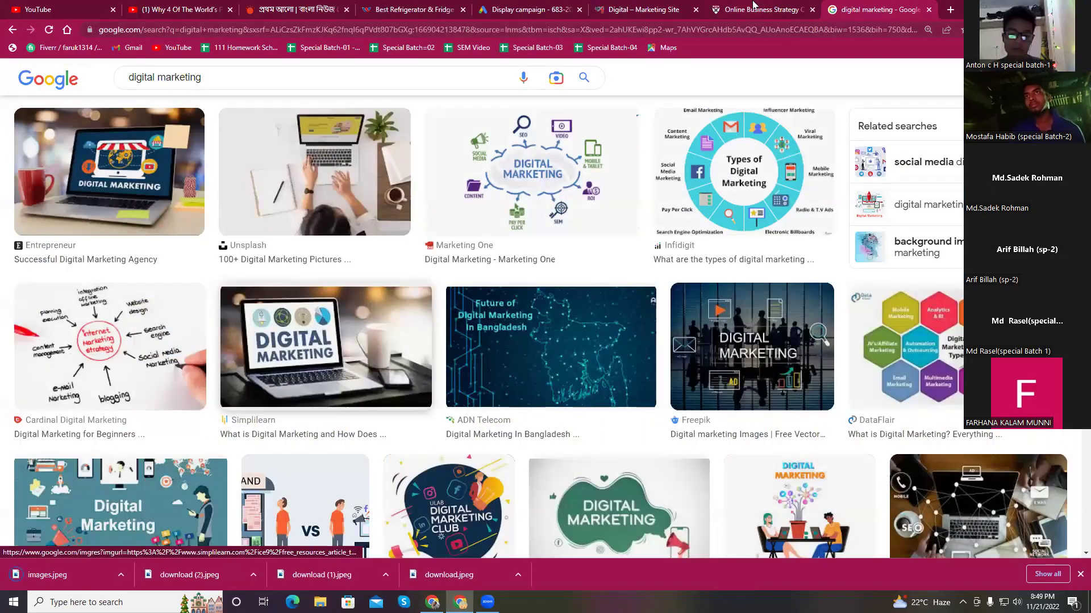
Return to the Google Ads campaign and try to upload download.jpeg from the Downloads folder as a display ad
click(618, 7)
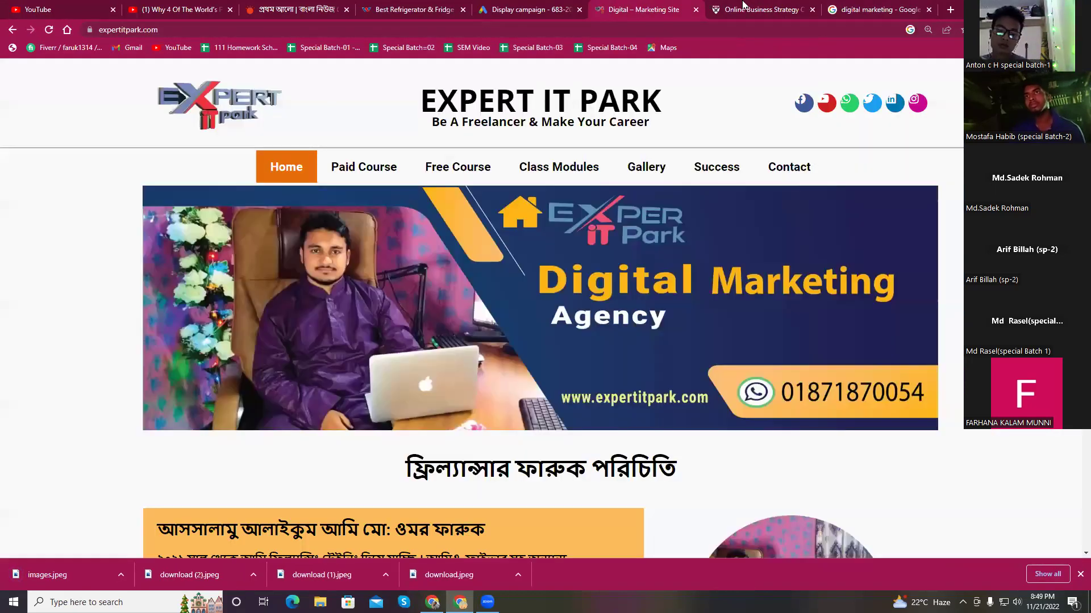
click(511, 9)
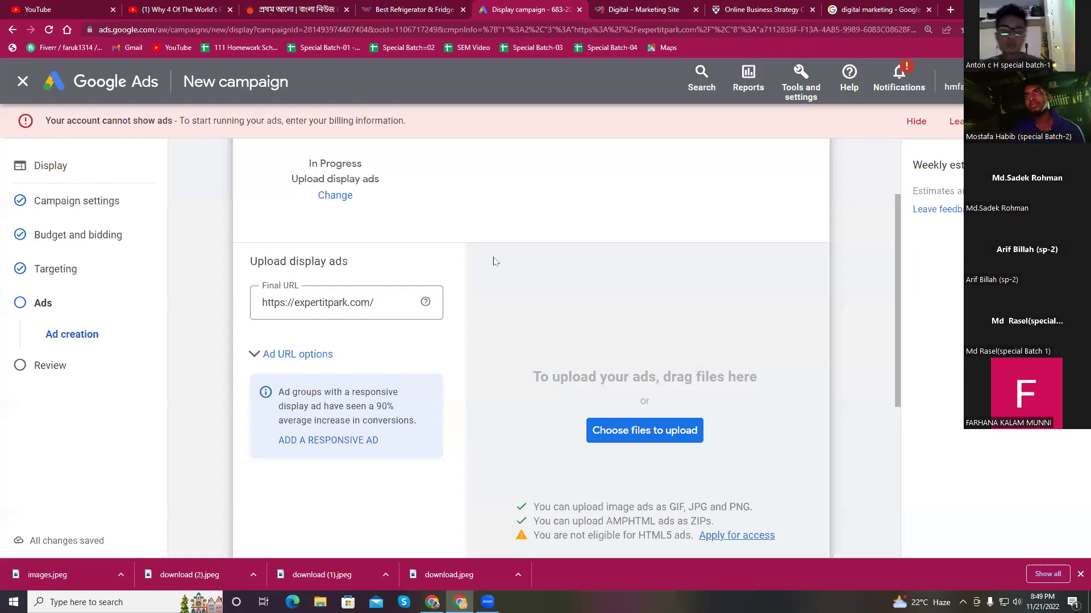
click(642, 437)
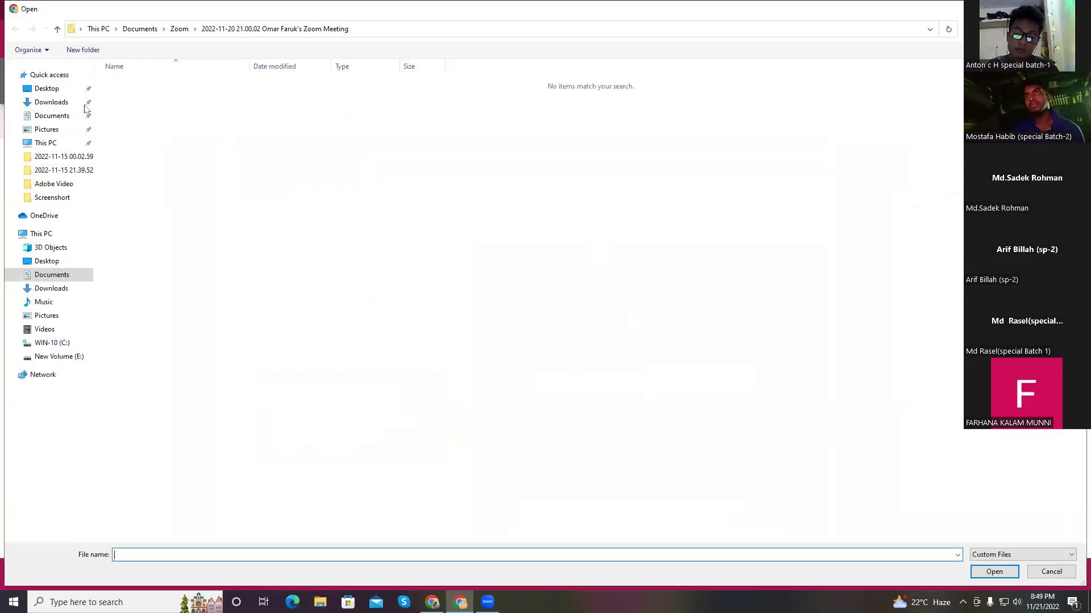
click(84, 104)
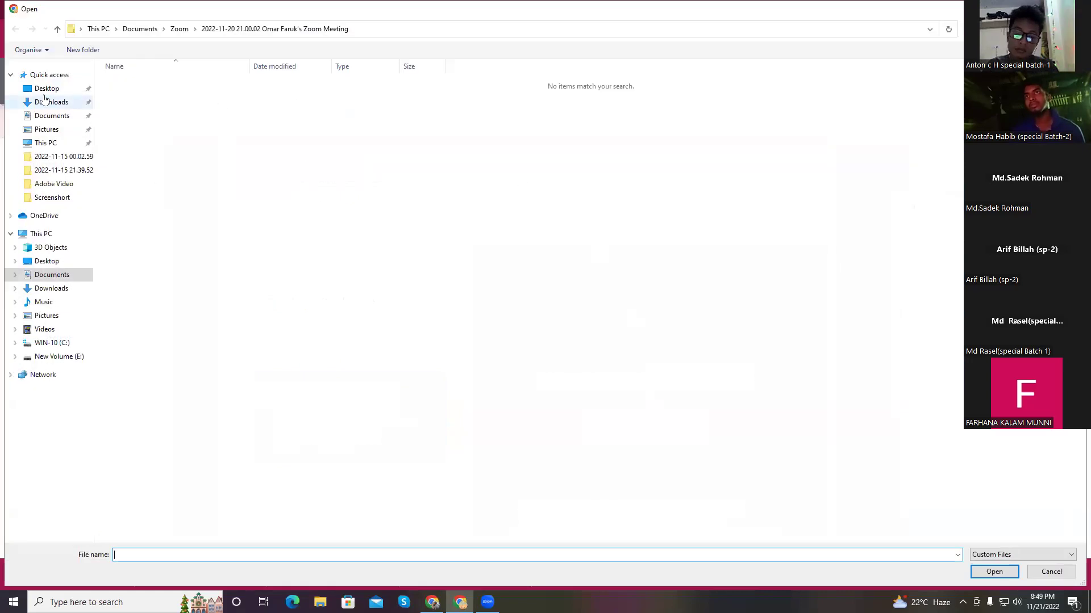
click(396, 139)
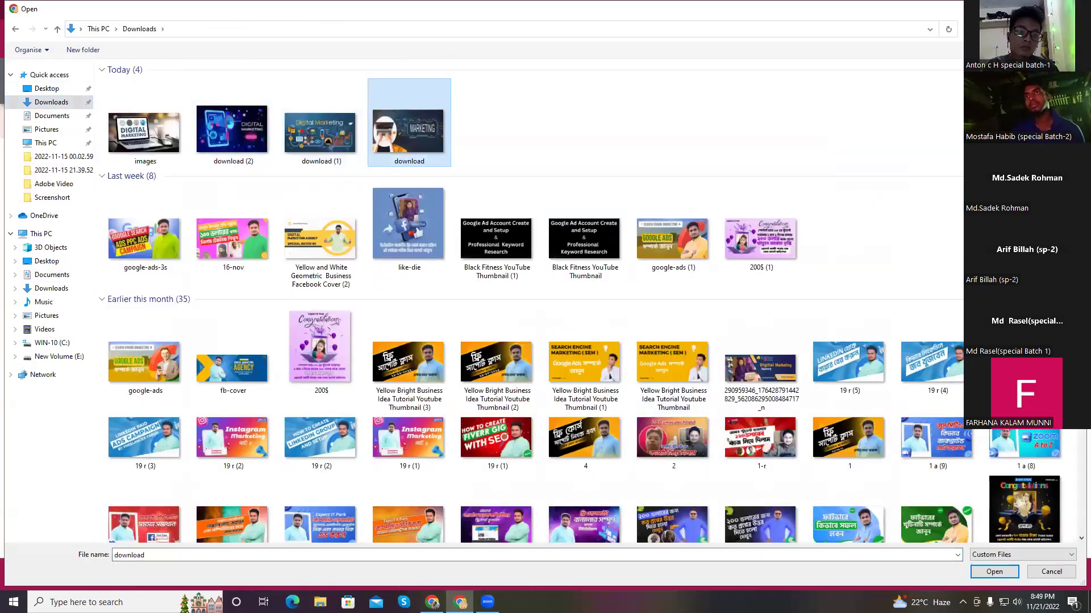
double_click(397, 138)
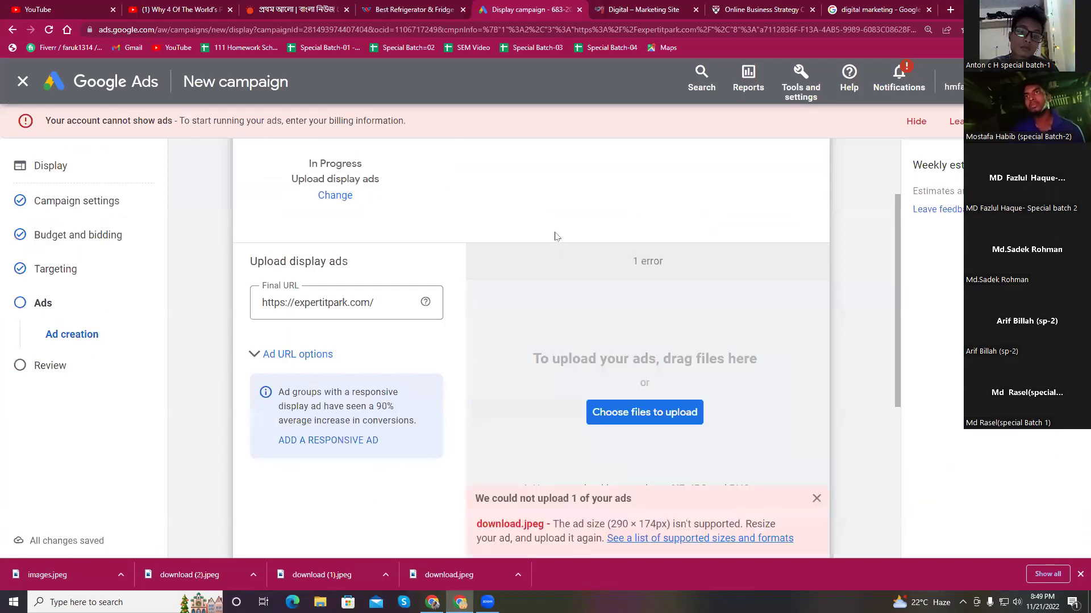
Review the upload error for download.jpeg and dismiss the message
scroll(627, 382, down, 5)
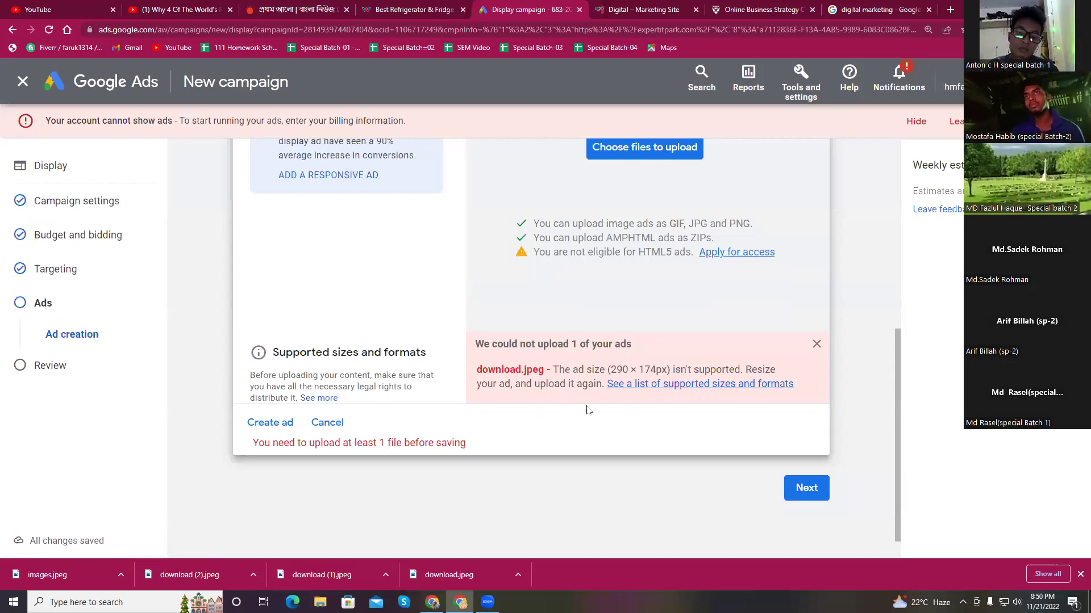
scroll(534, 380, up, 2)
scroll(534, 377, down, 2)
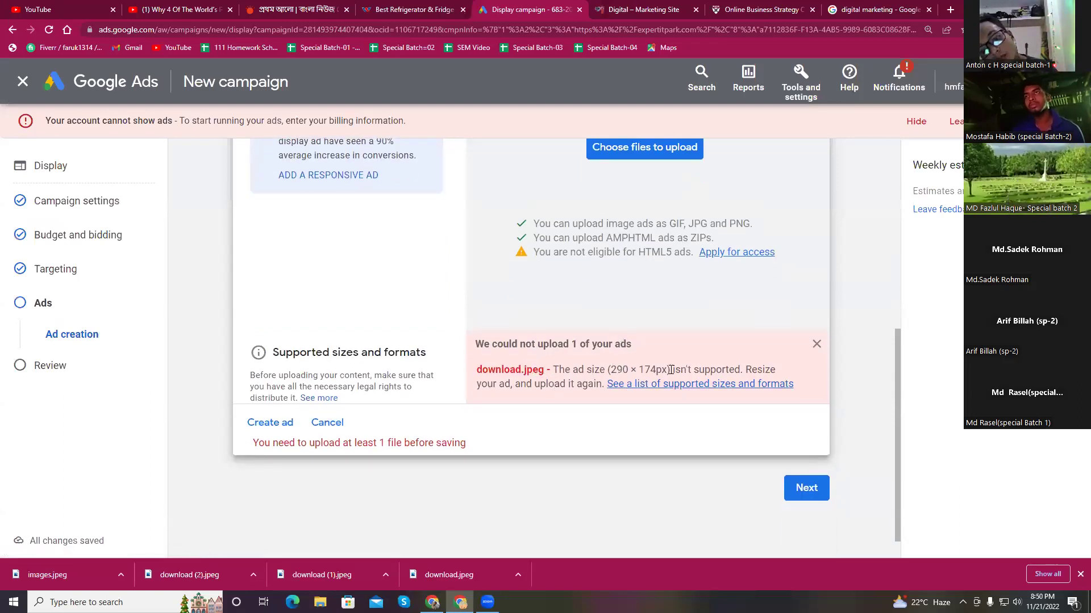
scroll(674, 372, up, 4)
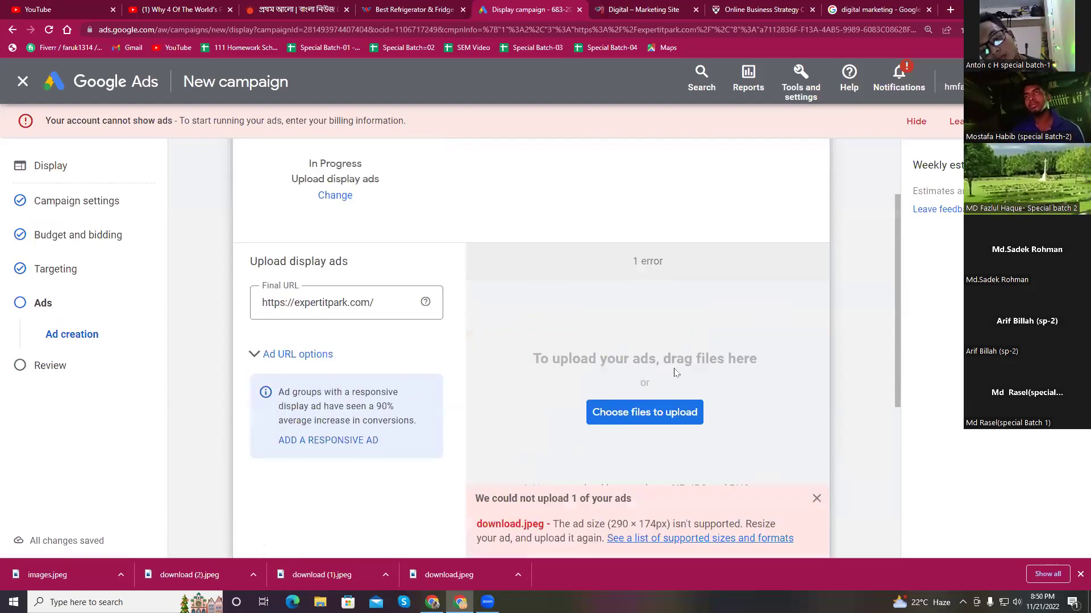
click(816, 500)
Open the supported sizes and formats reference and look up the square and rectangle ad sizes, including 250 × 250
scroll(372, 487, down, 2)
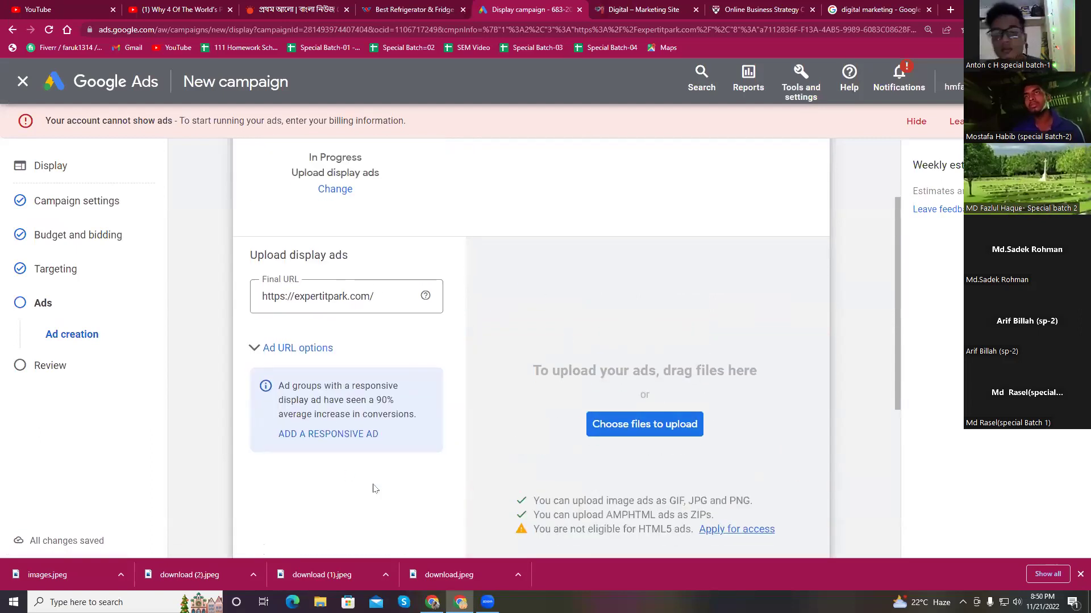
click(311, 487)
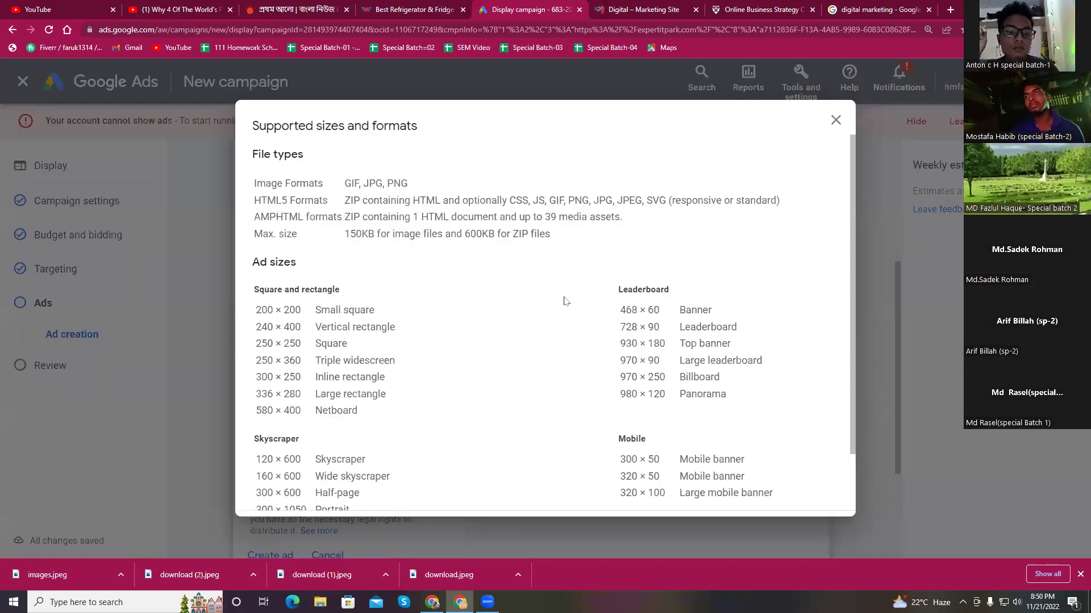
scroll(340, 389, down, 2)
scroll(341, 397, up, 2)
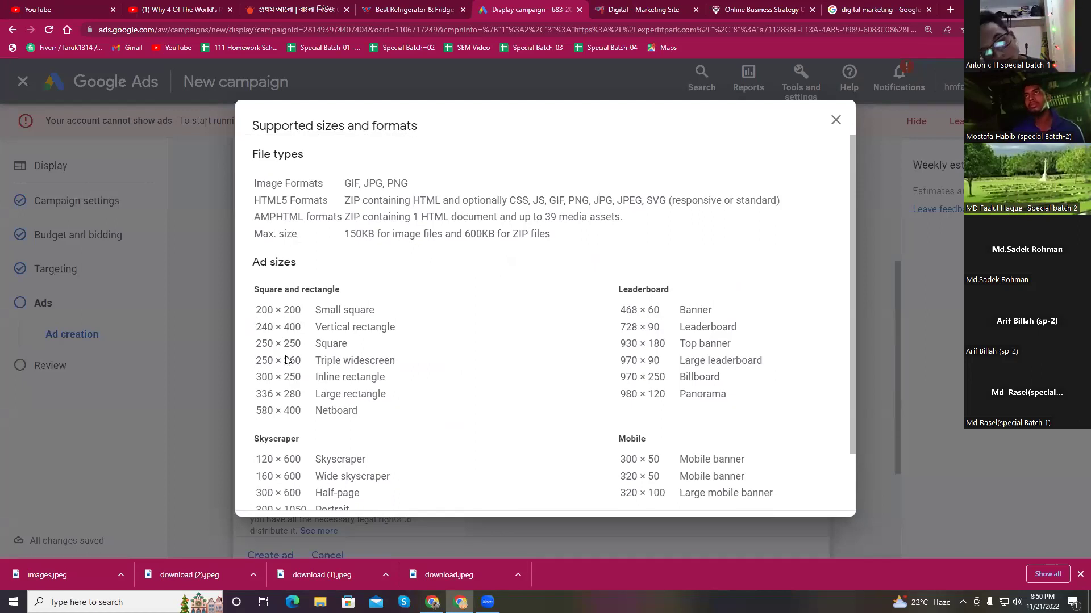
drag(254, 348, 334, 361)
click(400, 361)
Open the marketing image named download from the Downloads folder for editing in Paint and maximize the Paint window
click(320, 602)
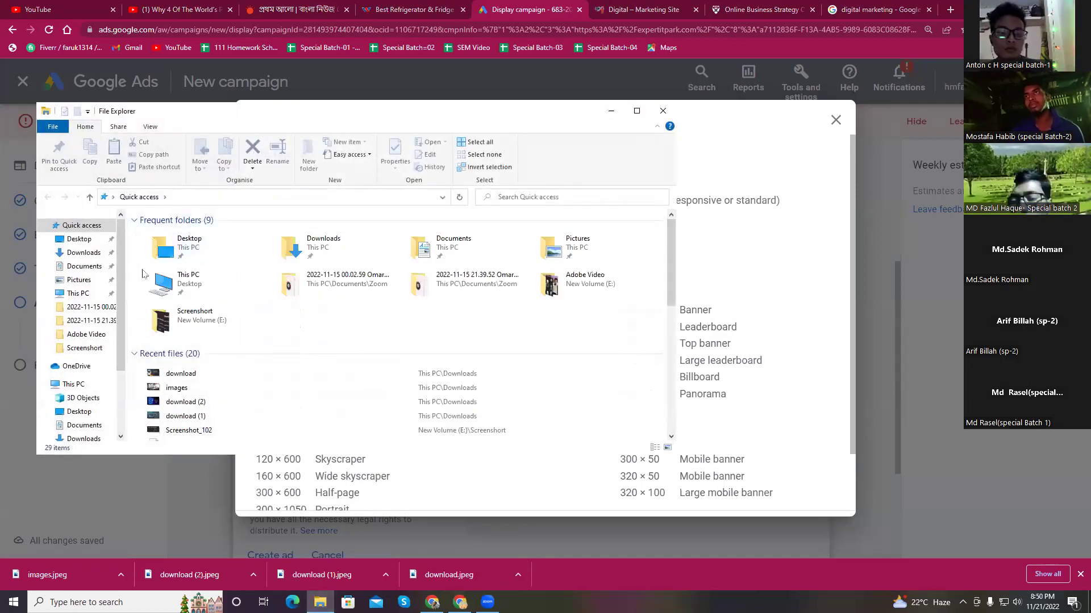
click(83, 253)
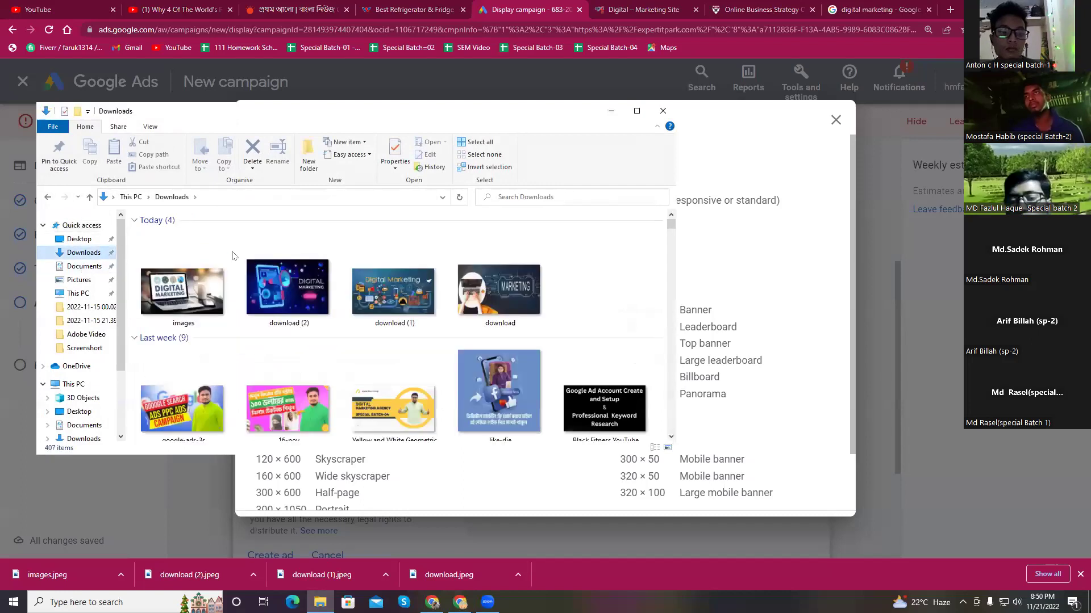
click(512, 284)
right_click(512, 284)
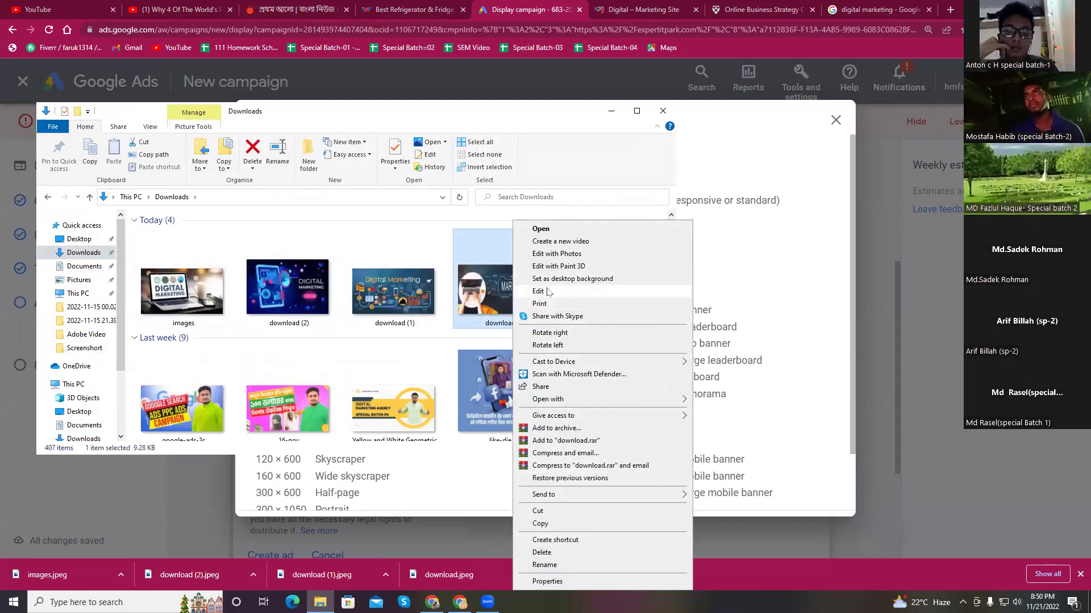
click(540, 291)
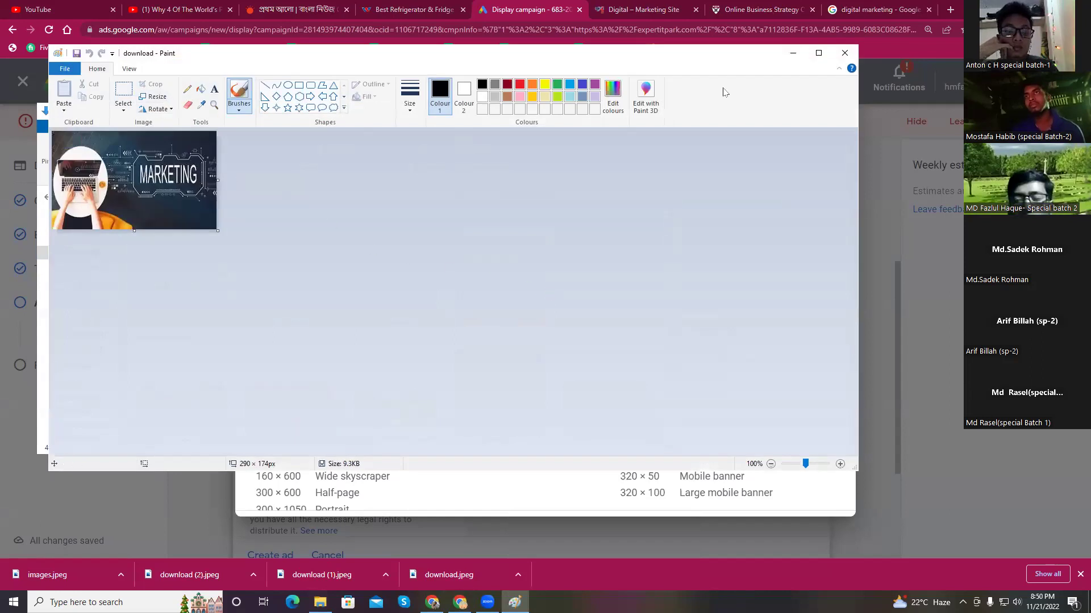
key(alt+Tab)
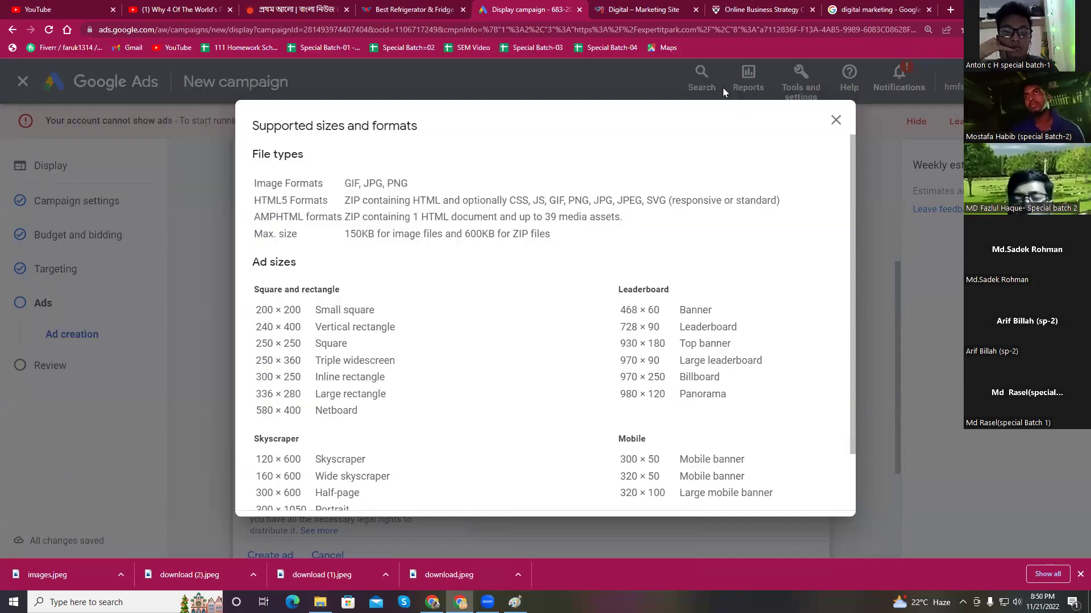
click(515, 602)
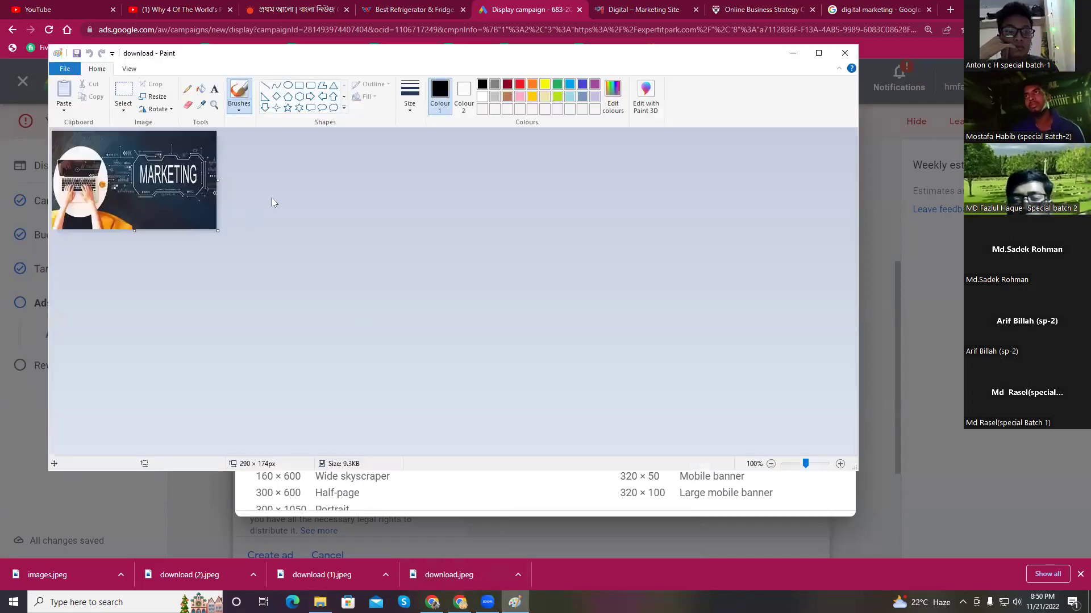
click(818, 52)
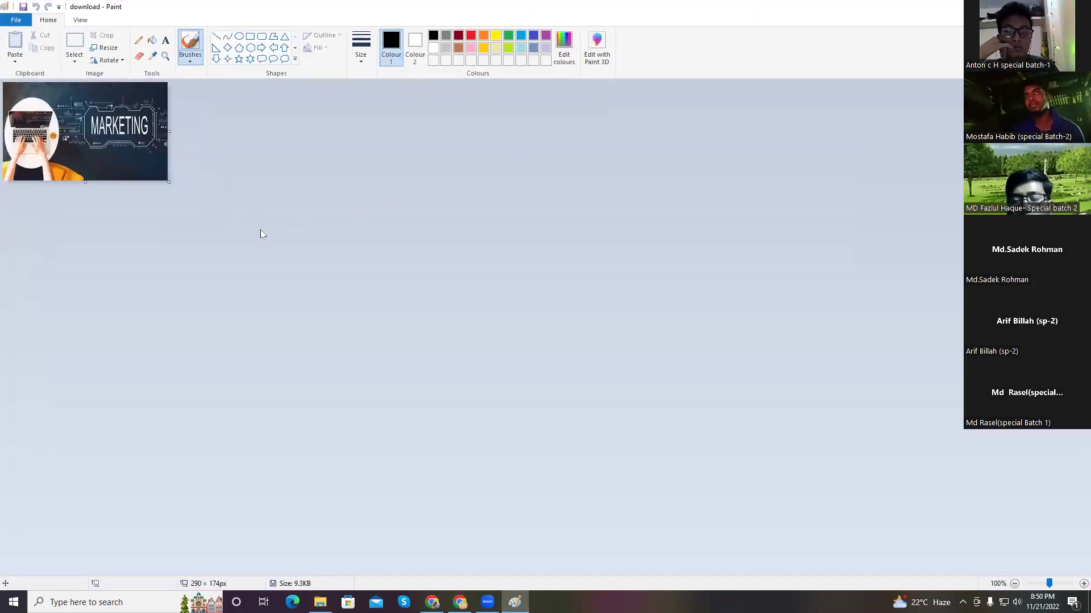
scroll(260, 230, up, 2)
scroll(261, 229, down, 2)
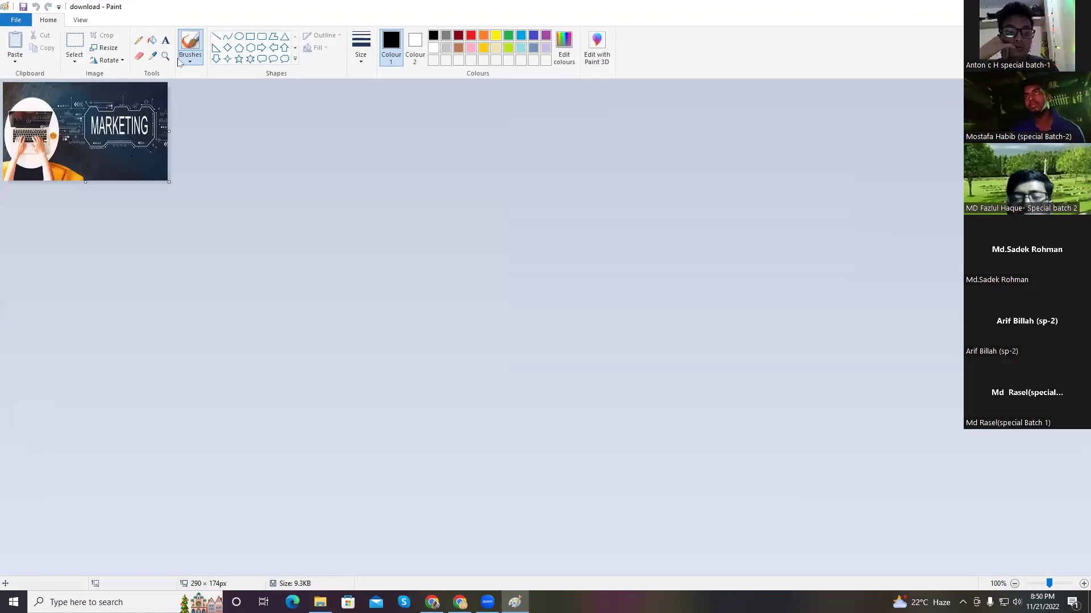
Resize the image to 250 × 250 pixels without maintaining the aspect ratio, and save it
click(103, 49)
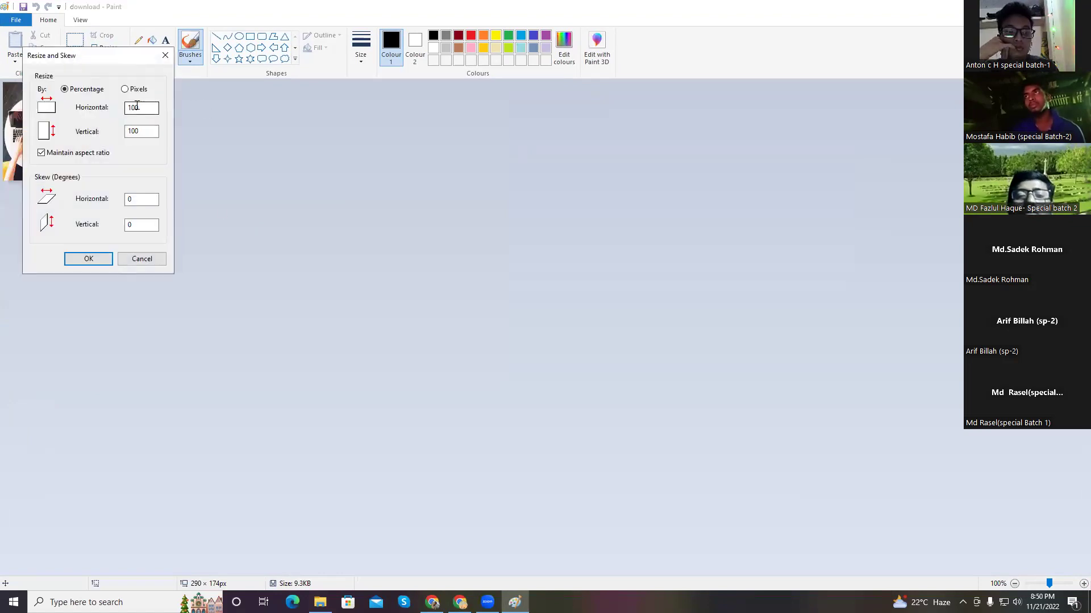
click(126, 90)
click(41, 152)
double_click(142, 108)
text(250)
double_click(142, 131)
text(2)
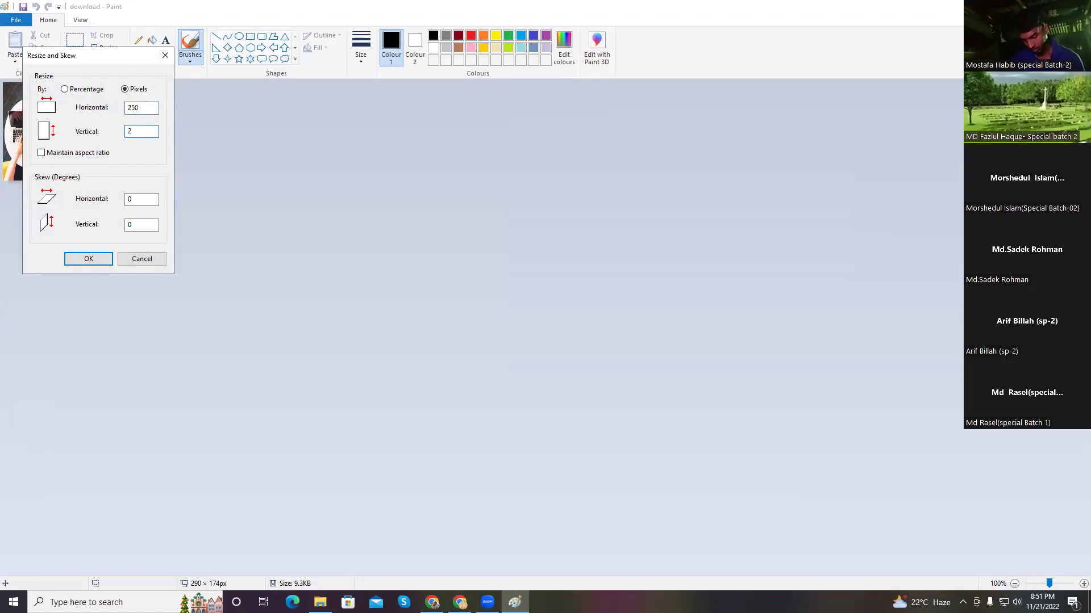
click(89, 258)
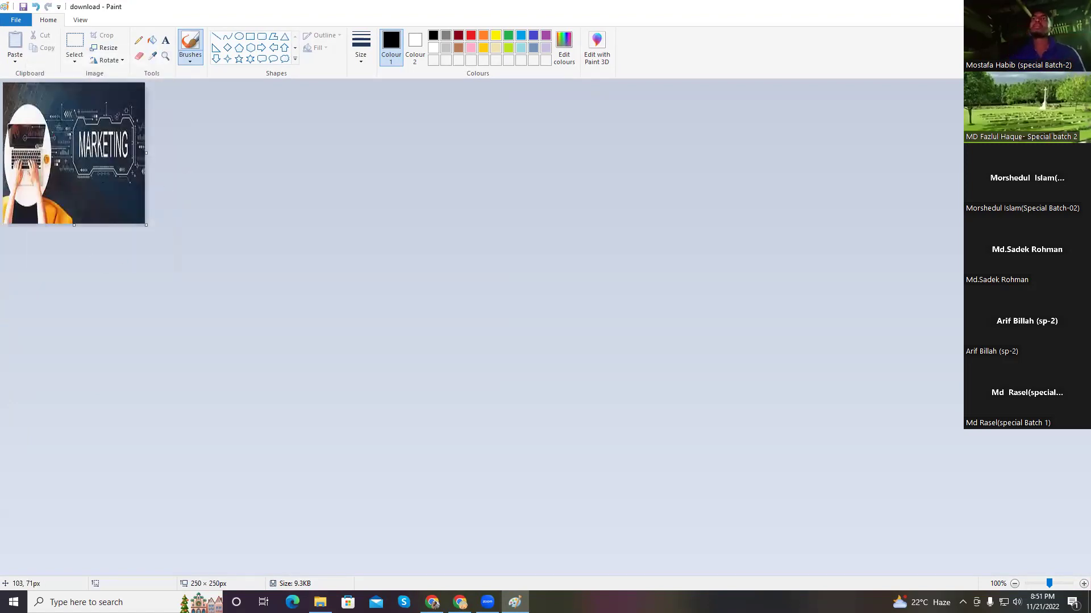
key(ctrl+s)
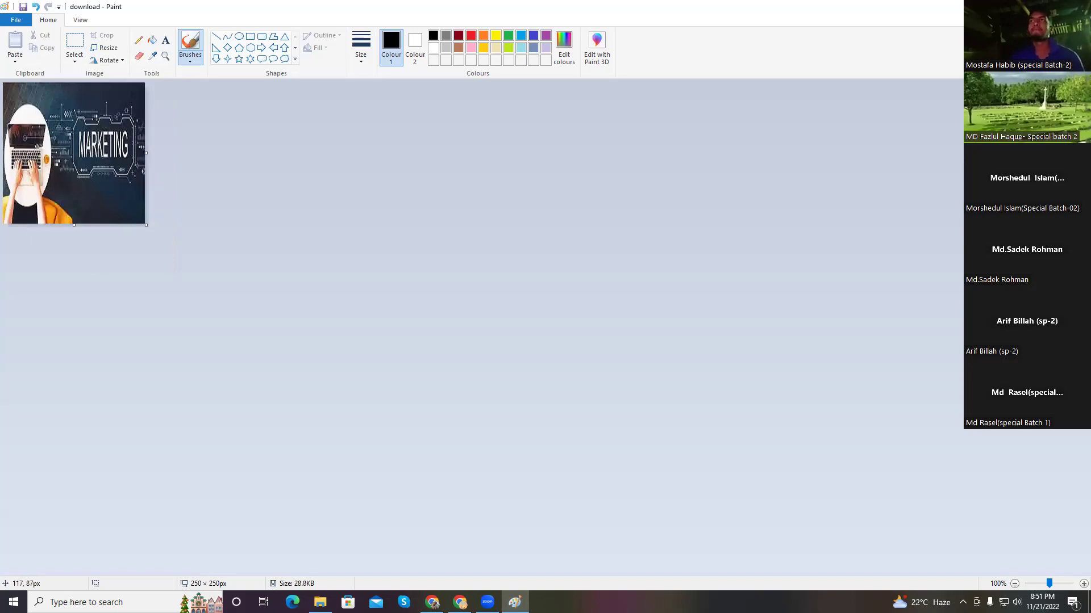
click(15, 21)
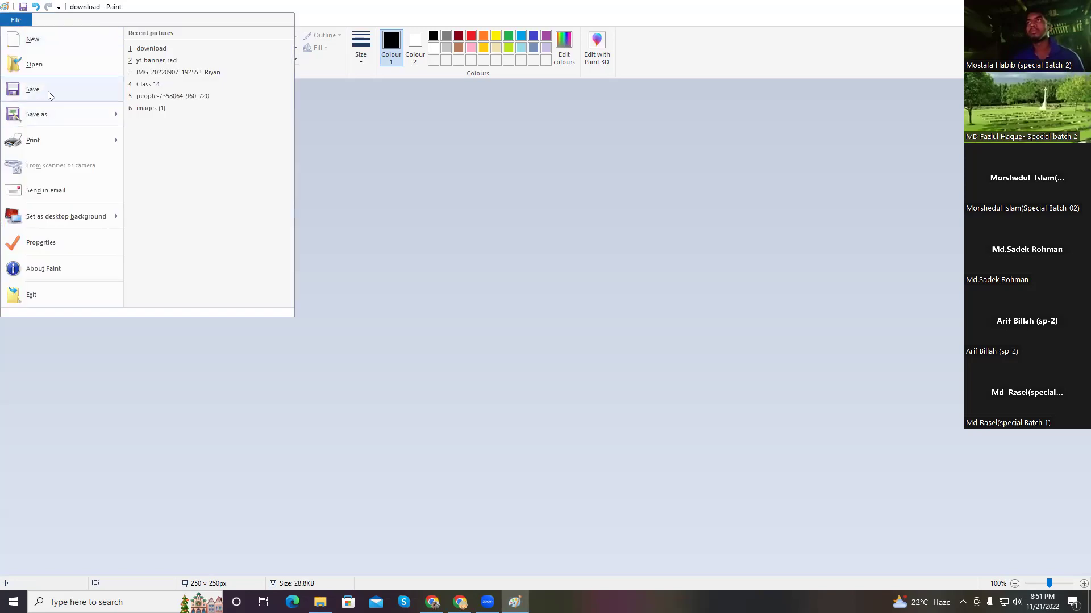
mouse_move(50, 115)
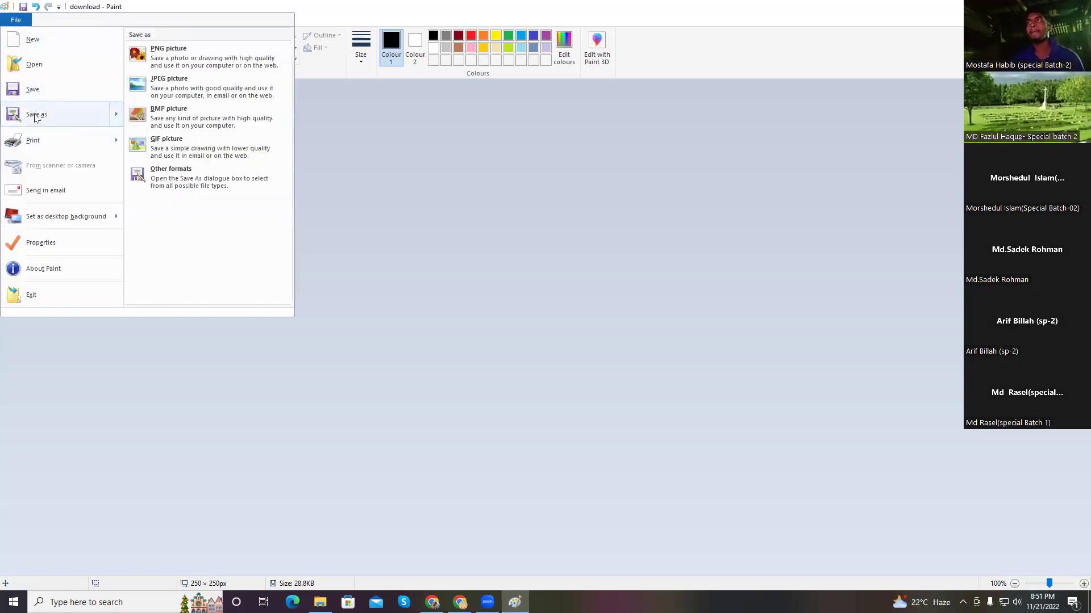
click(379, 194)
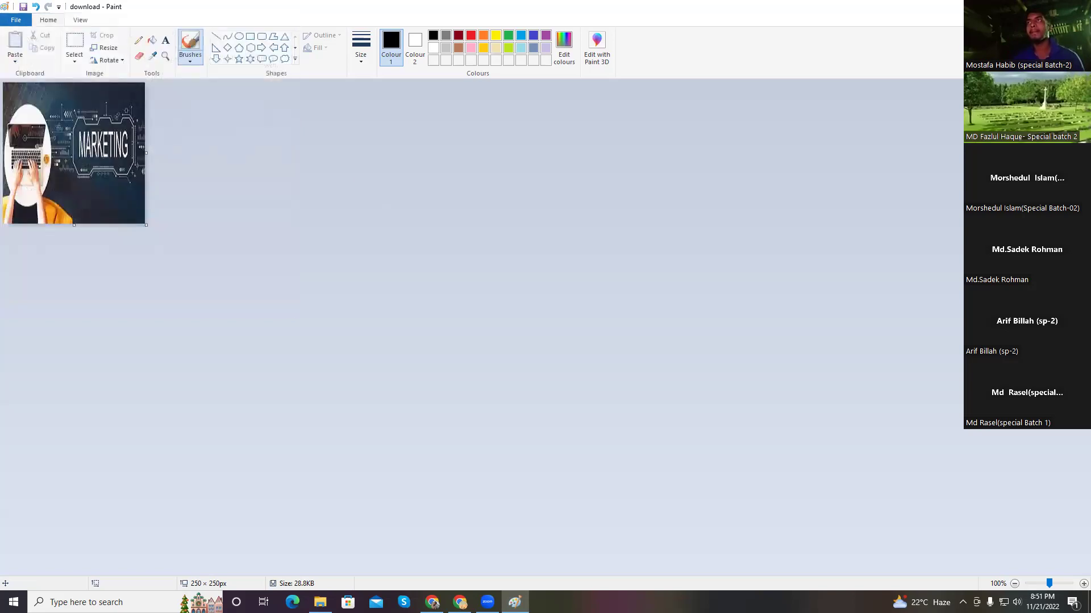
Back in Google Ads, close the supported sizes reference and upload the resized download.jpeg from Downloads as a display ad
key(alt+Tab)
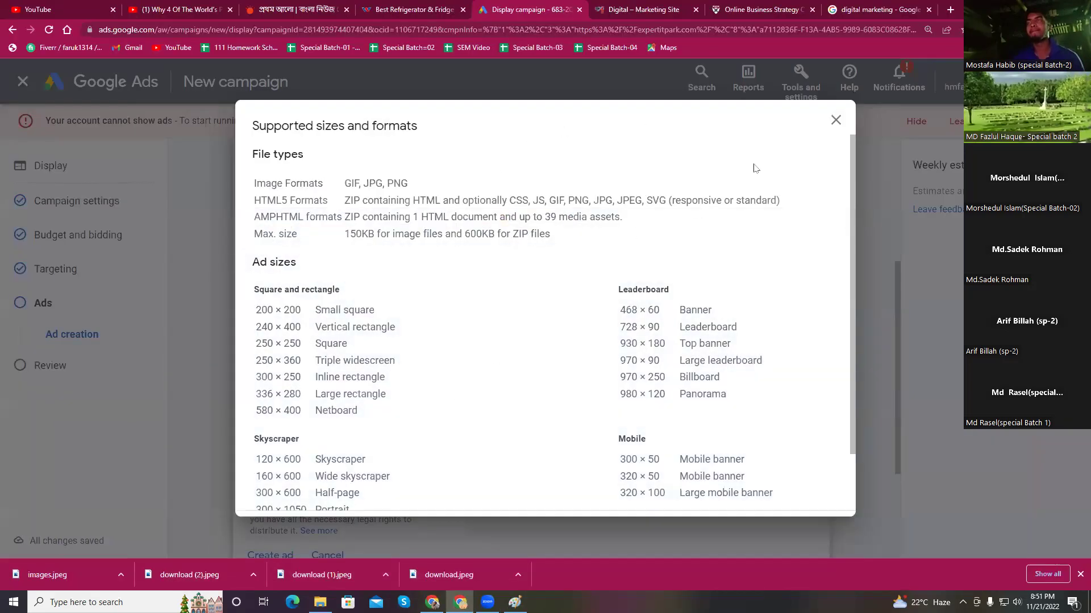
click(835, 120)
click(620, 301)
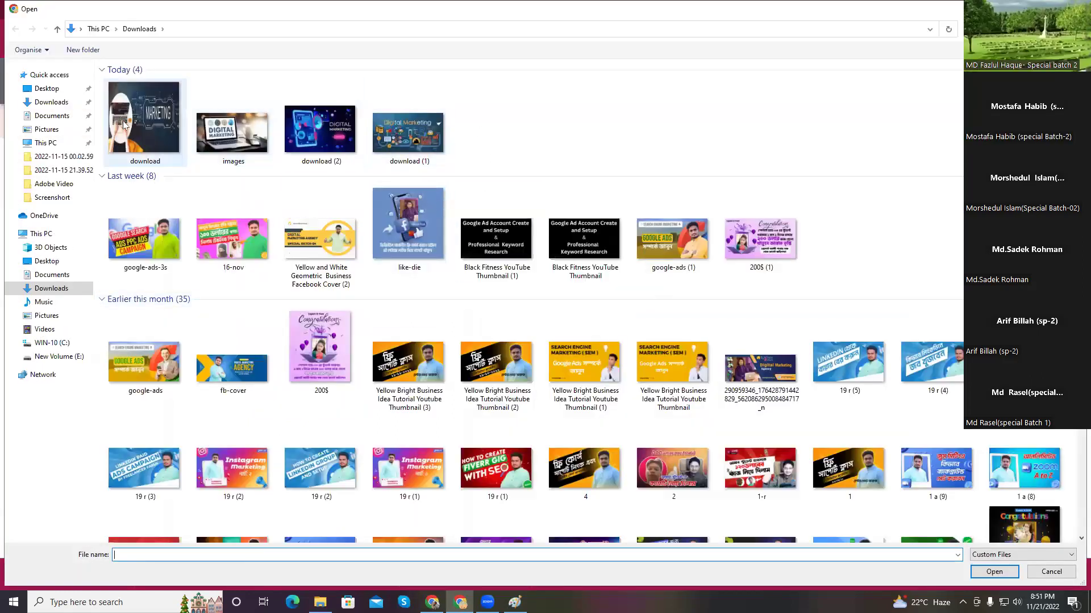
click(140, 116)
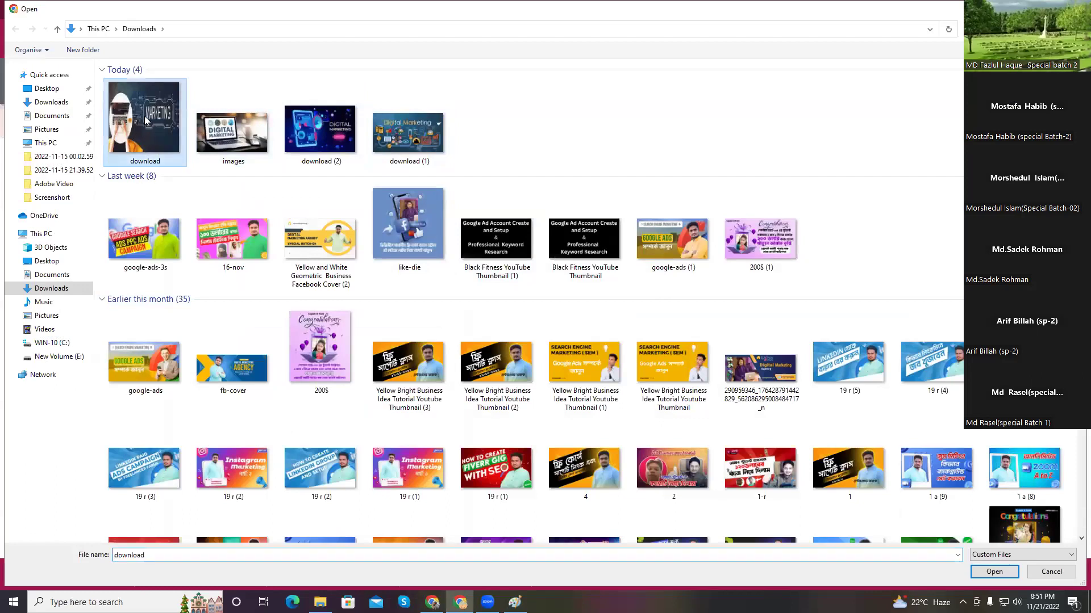
click(987, 573)
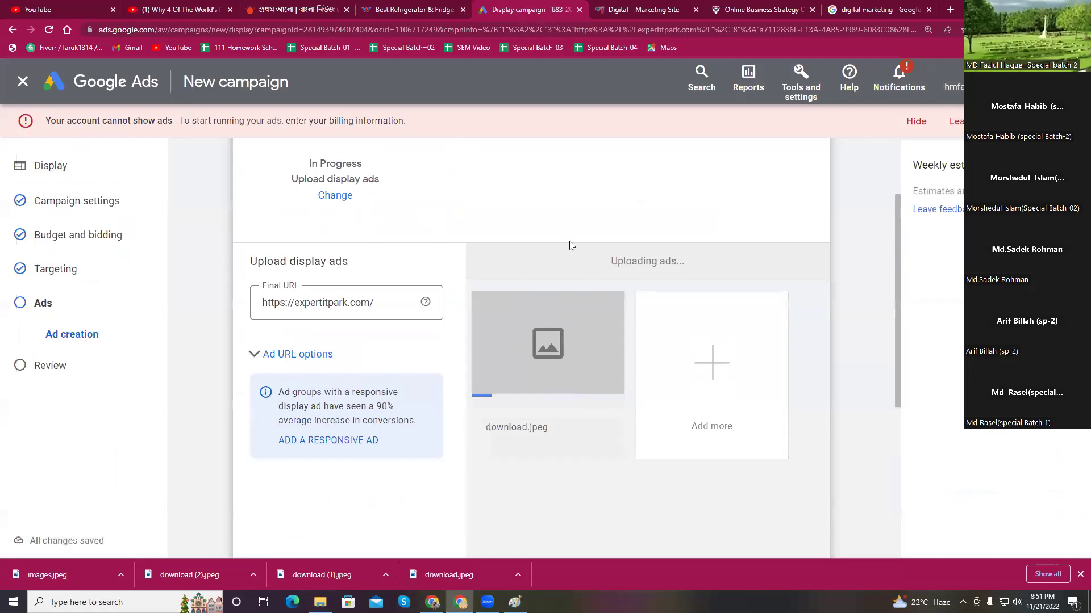
Open the supported sizes and formats reference and look up the leaderboard ad sizes, including 980 × 120
mouse_move(622, 368)
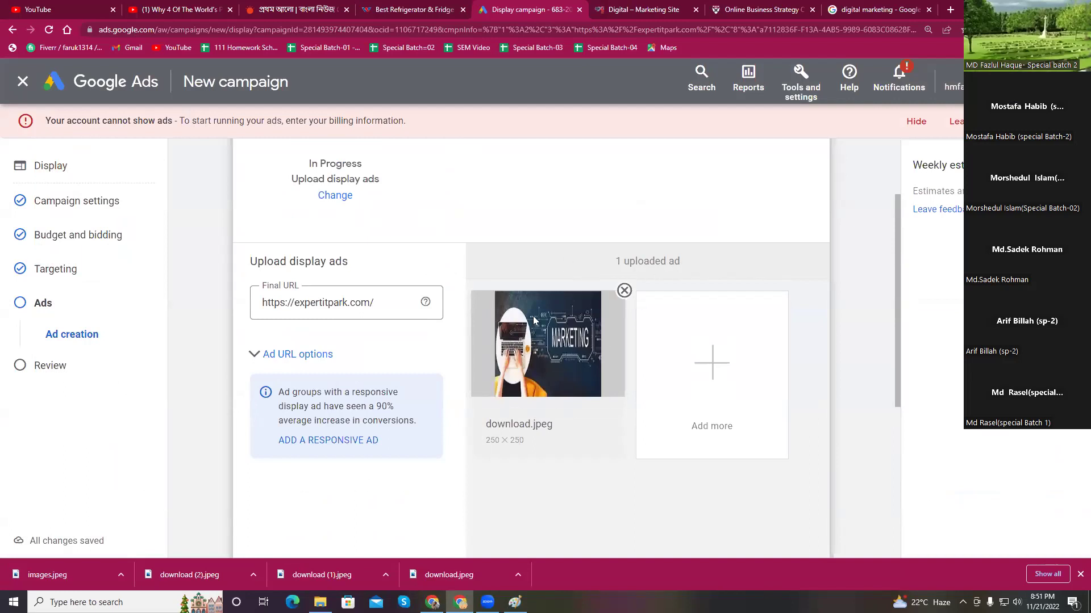
mouse_move(558, 425)
scroll(334, 467, down, 2)
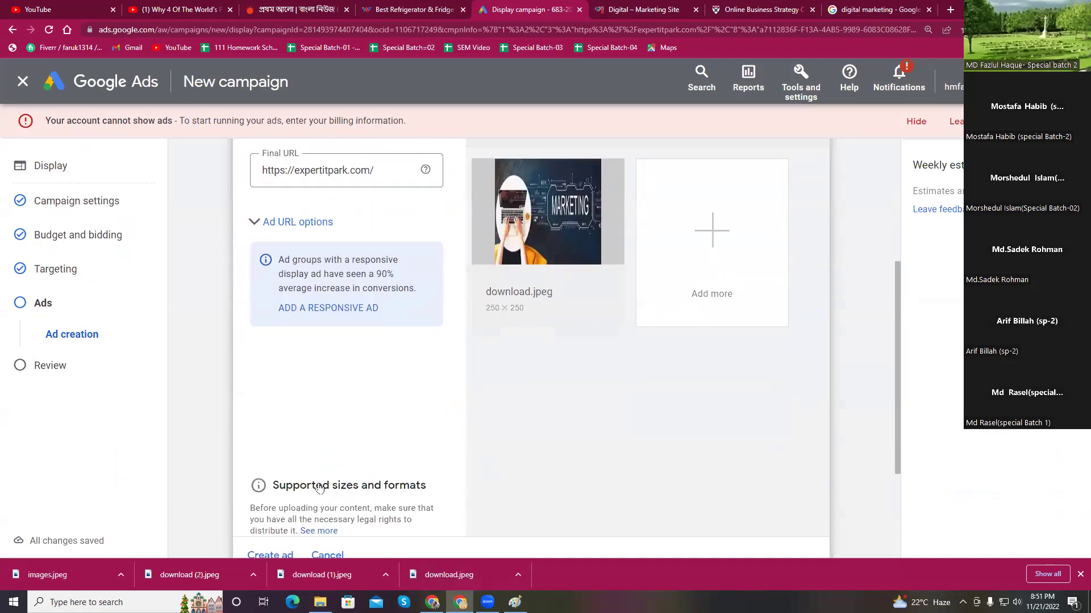
click(320, 487)
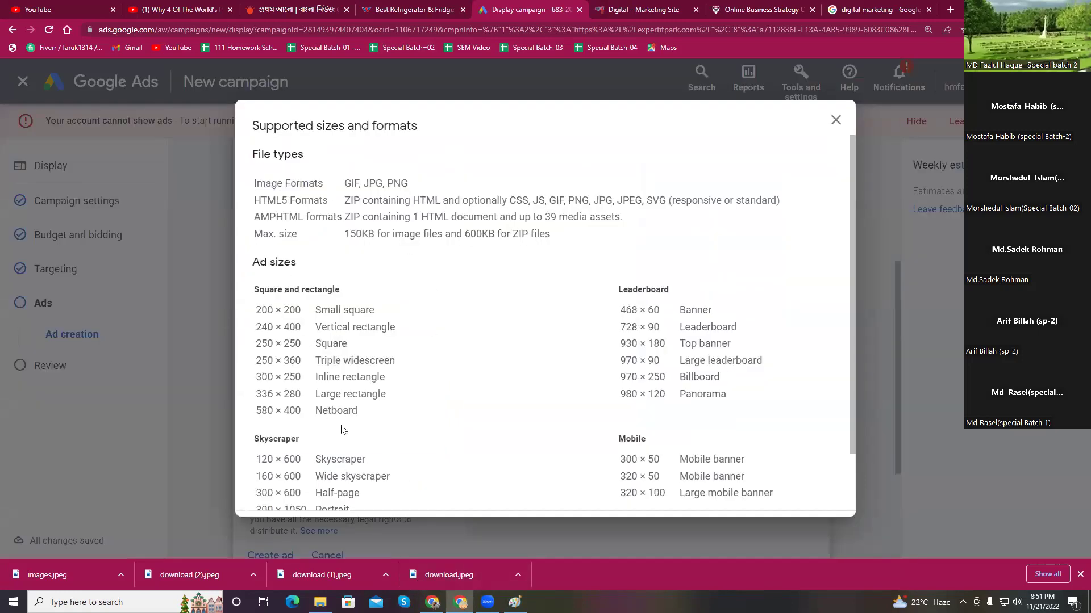
triple_click(612, 399)
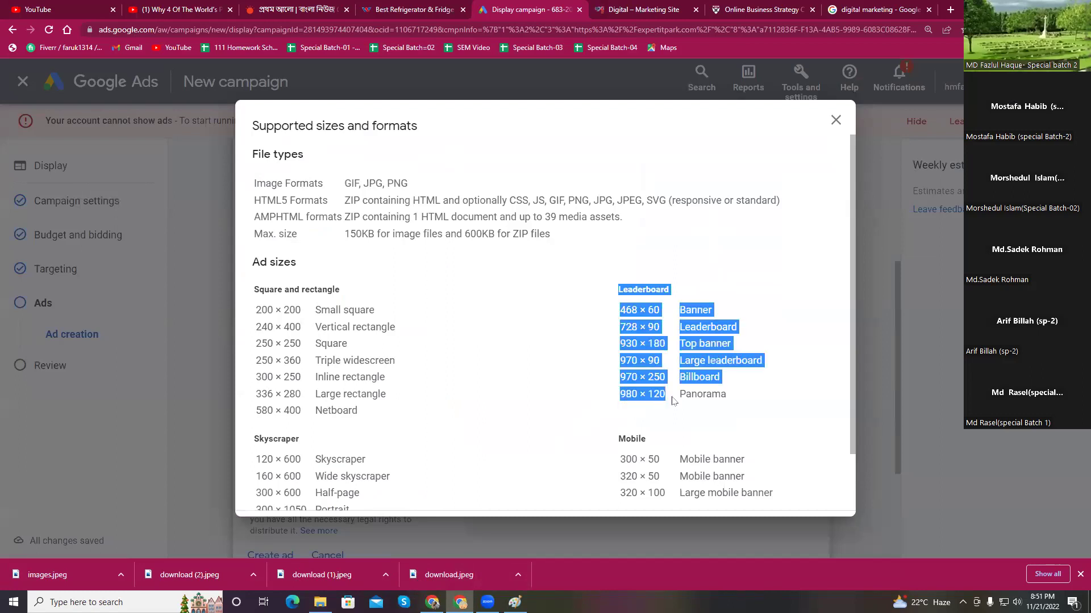
click(741, 399)
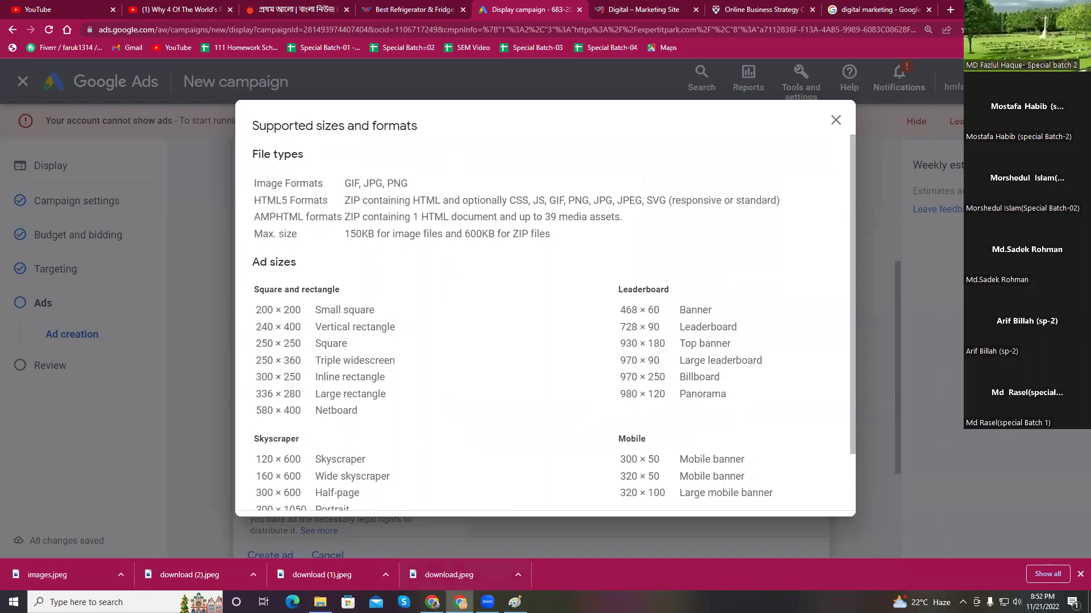
Open the marketing image named images from the Downloads folder for editing in Paint
click(321, 603)
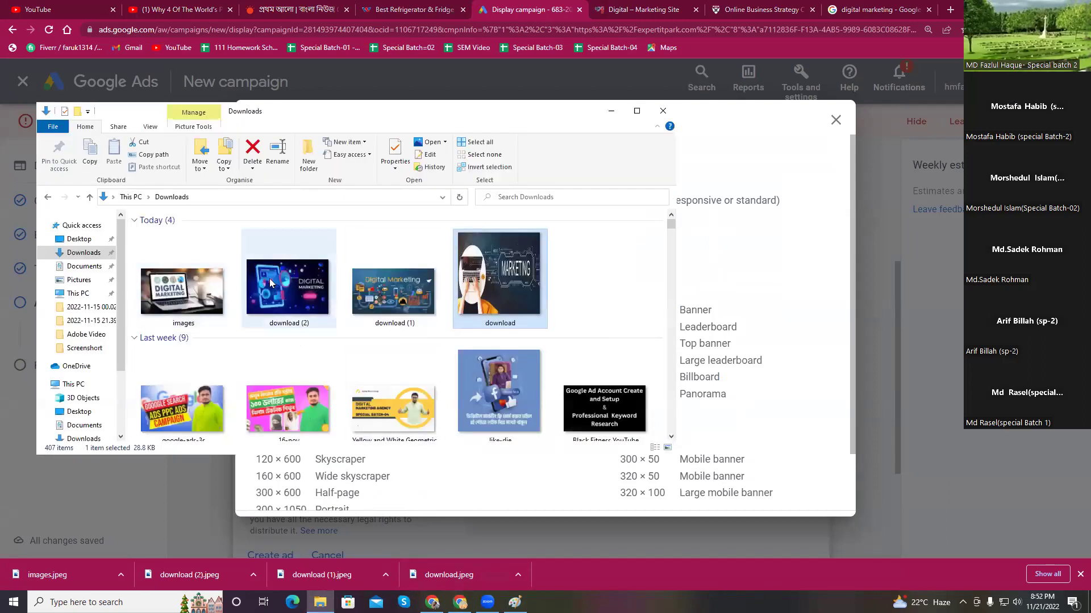
right_click(181, 293)
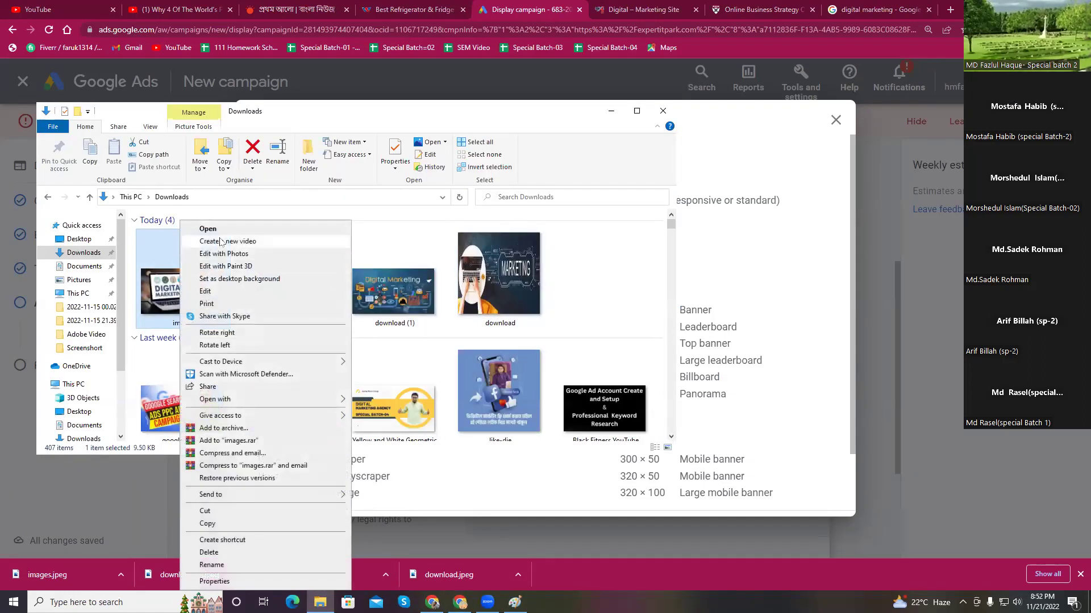
click(272, 290)
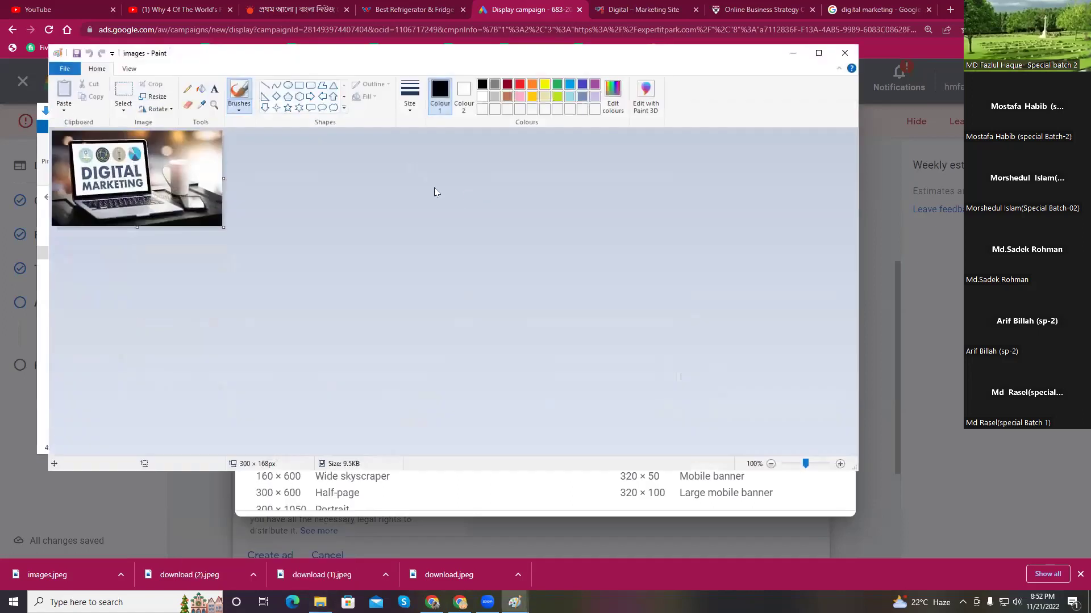
Resize the image to 980 × 120 pixels without maintaining the aspect ratio, save it, and close Paint
click(154, 97)
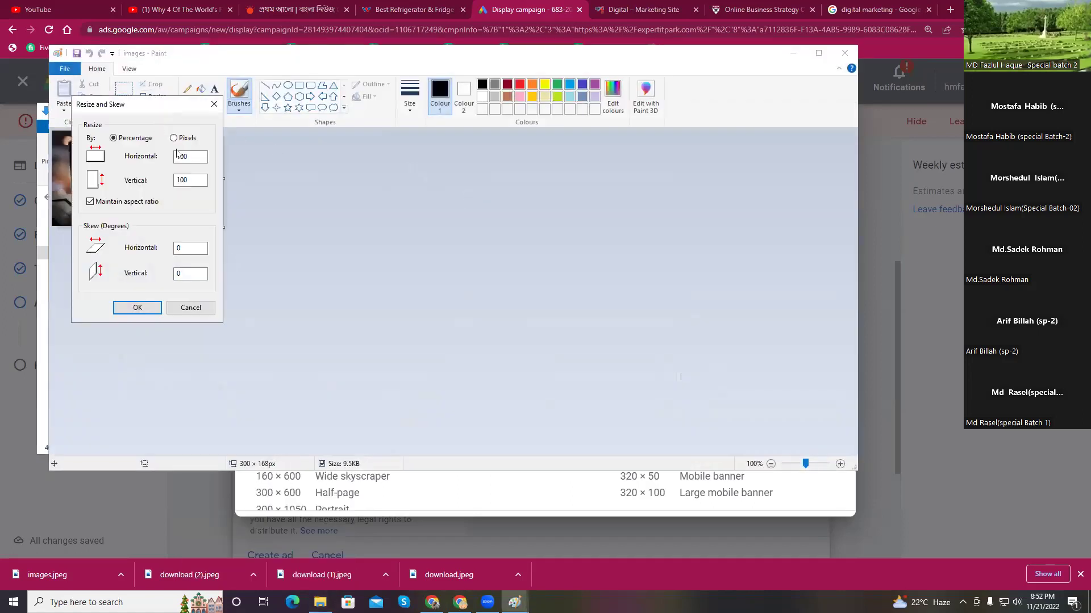
click(174, 138)
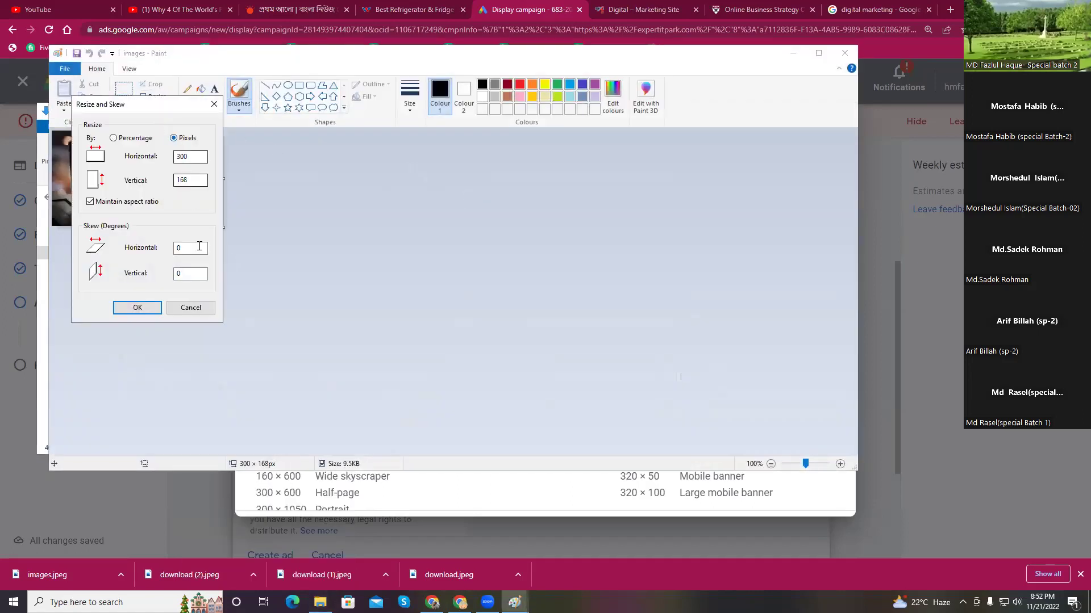
click(89, 203)
double_click(172, 158)
text(980)
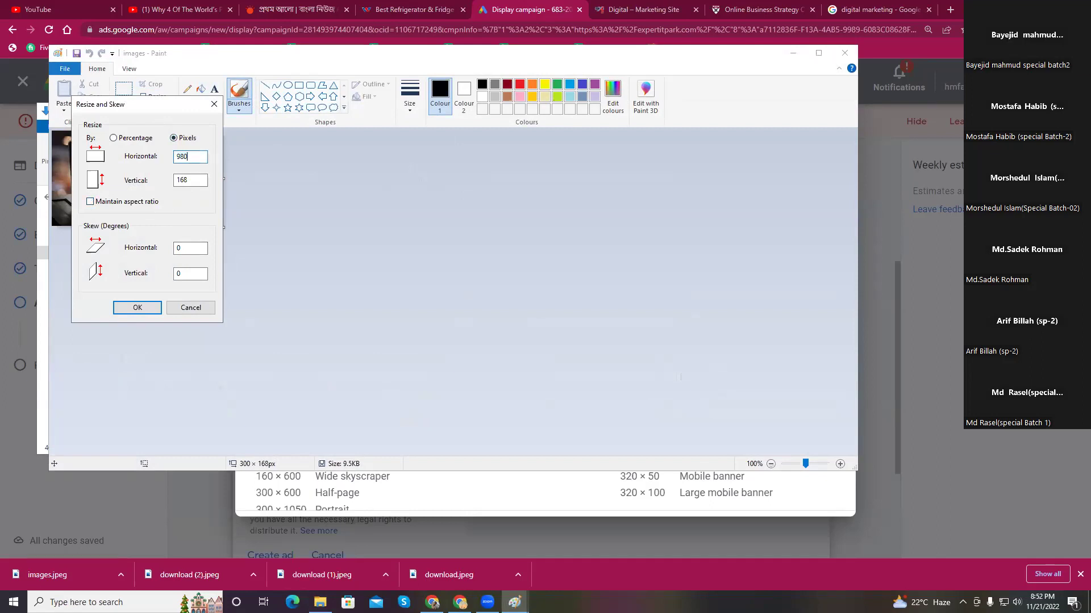
double_click(200, 179)
click(138, 308)
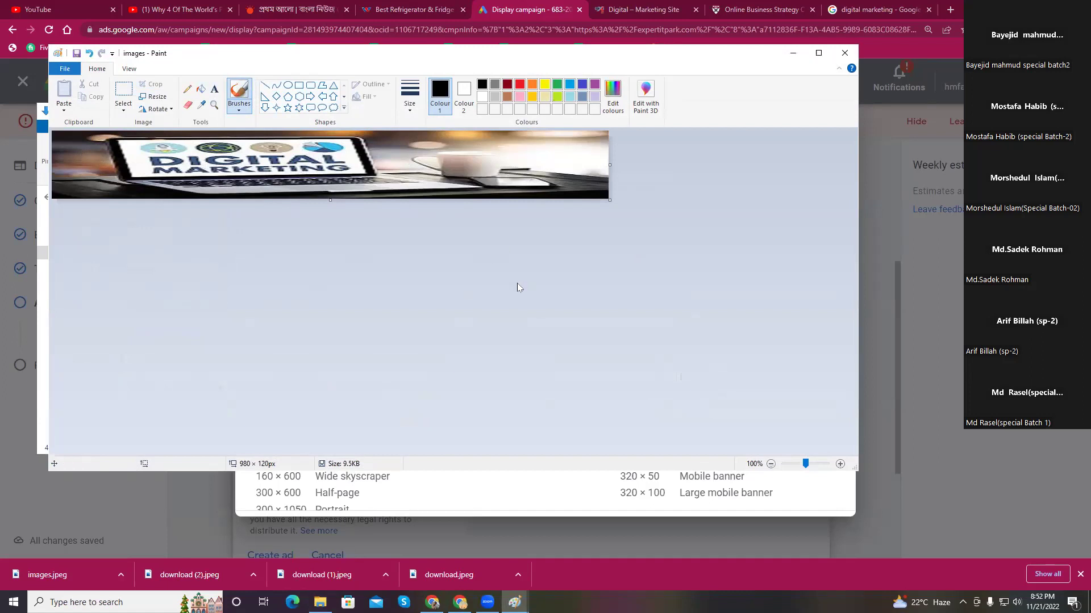
key(ctrl+s)
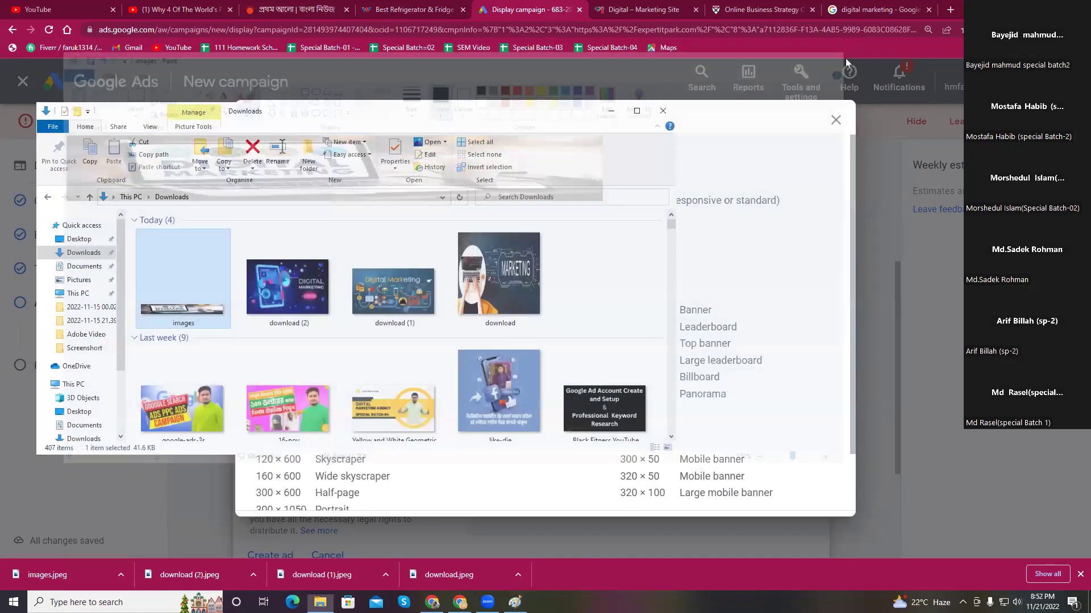
click(845, 53)
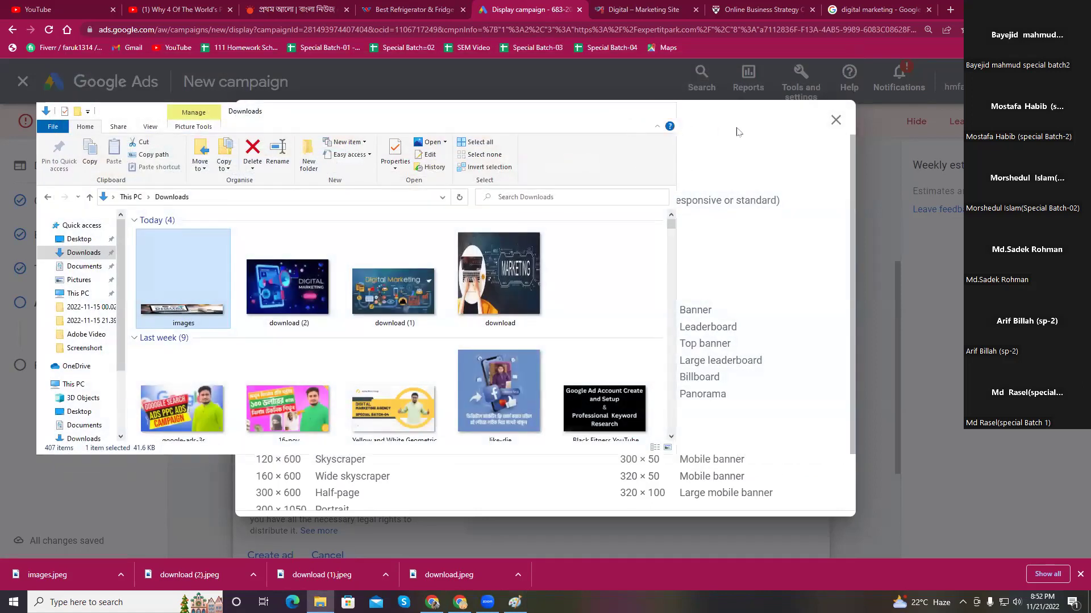
Back in Google Ads, close the supported sizes reference and add the resized images.jpeg from Downloads as another display ad
click(736, 132)
click(837, 122)
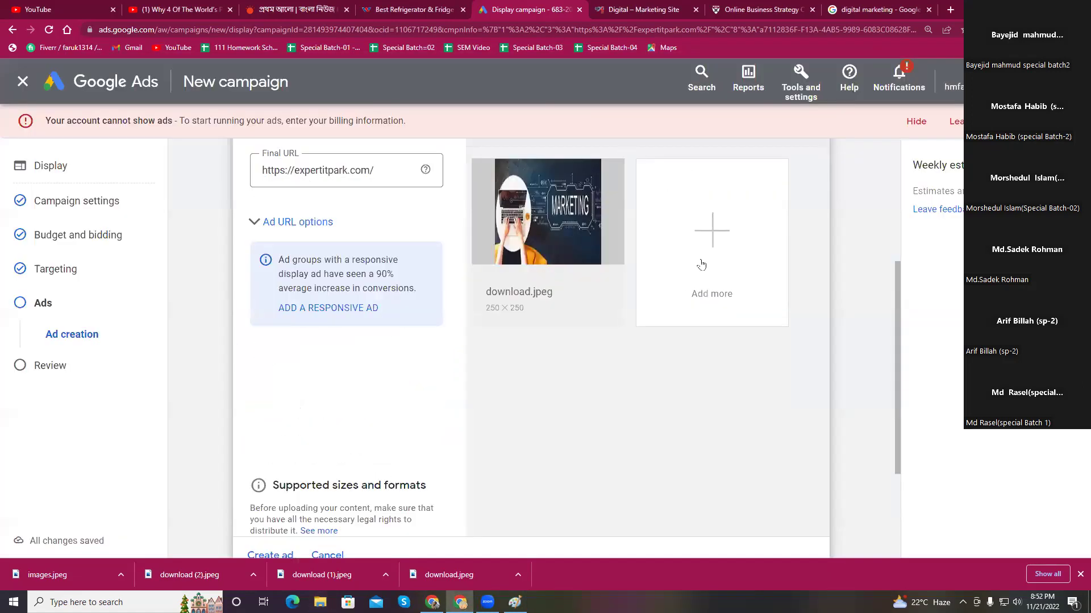
click(696, 266)
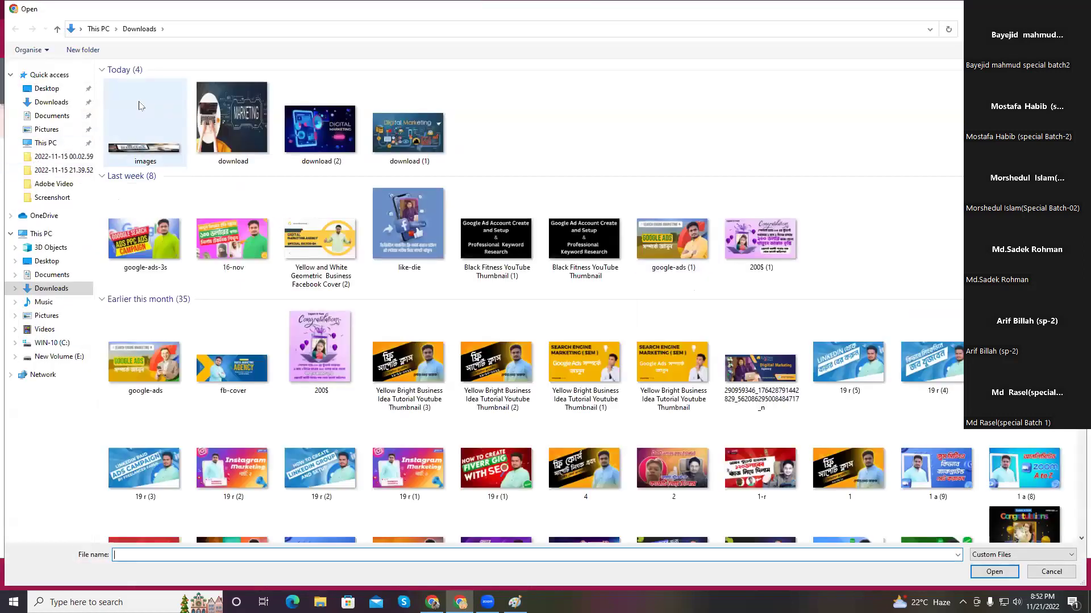
click(144, 125)
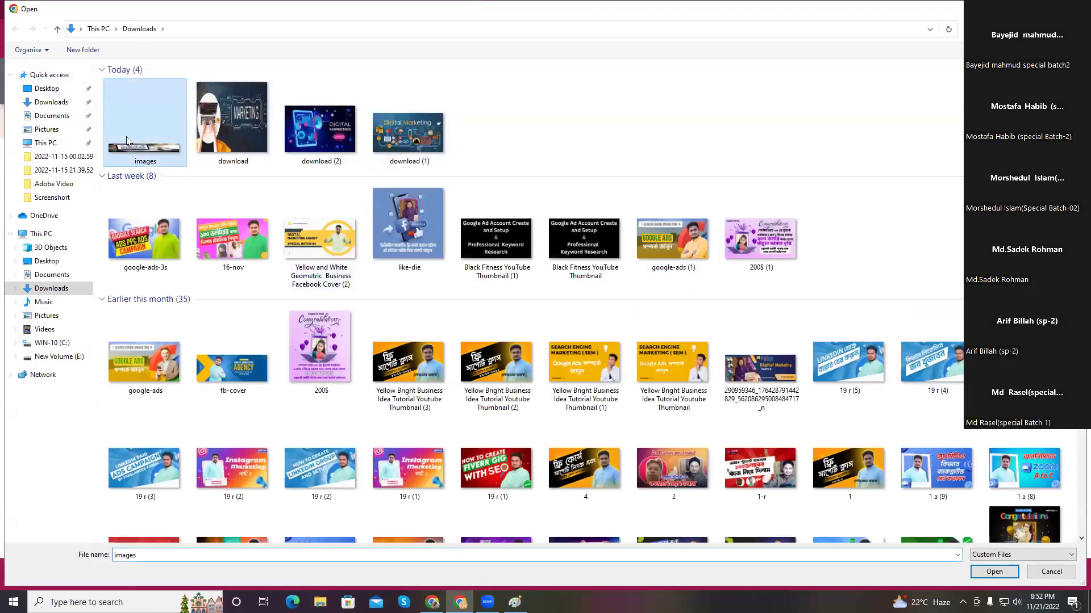
click(994, 571)
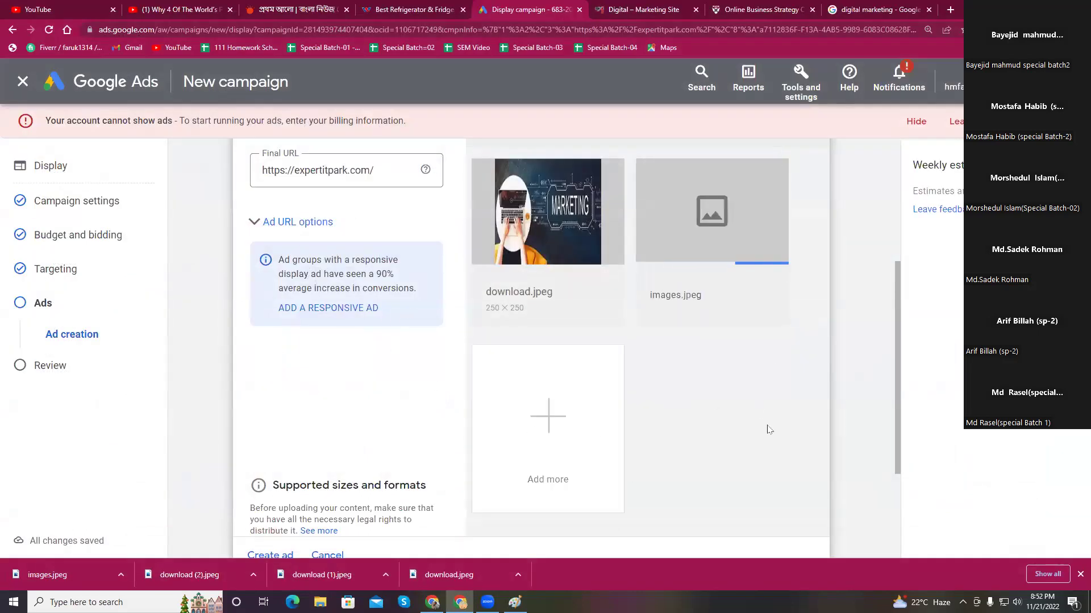
Check the uploaded display ads in the ad creation form and continue to the campaign review
scroll(655, 287, up, 4)
scroll(687, 430, down, 2)
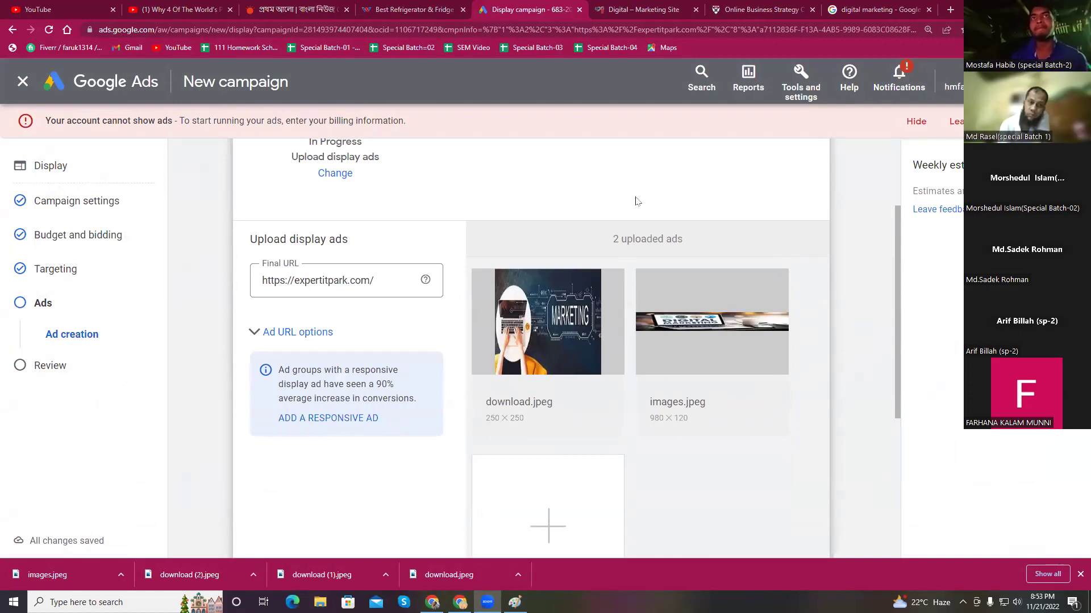
mouse_move(596, 282)
scroll(585, 340, down, 5)
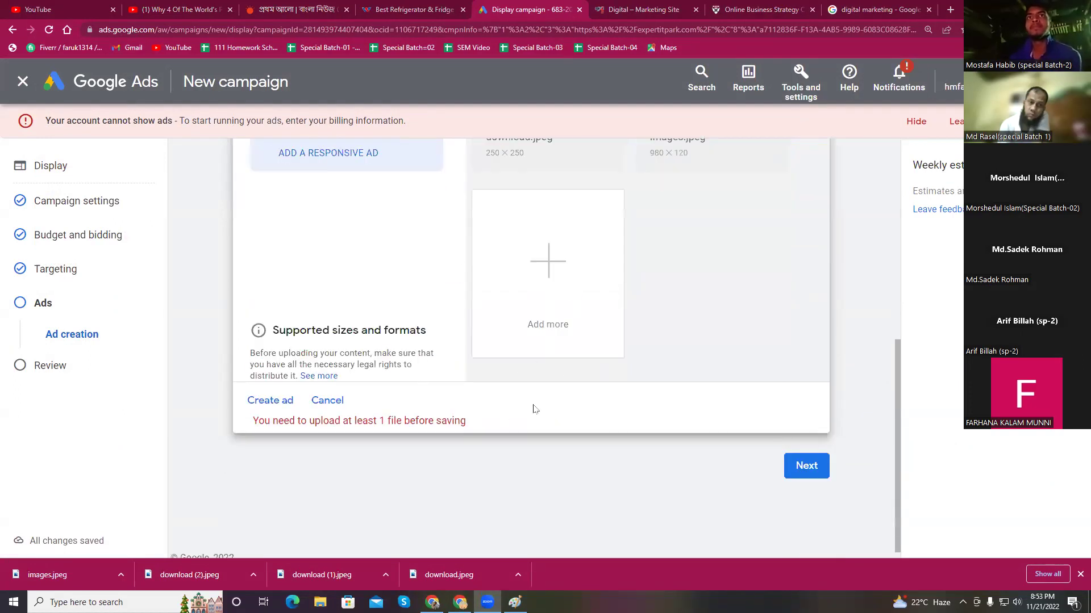
scroll(534, 406, up, 2)
scroll(537, 409, down, 2)
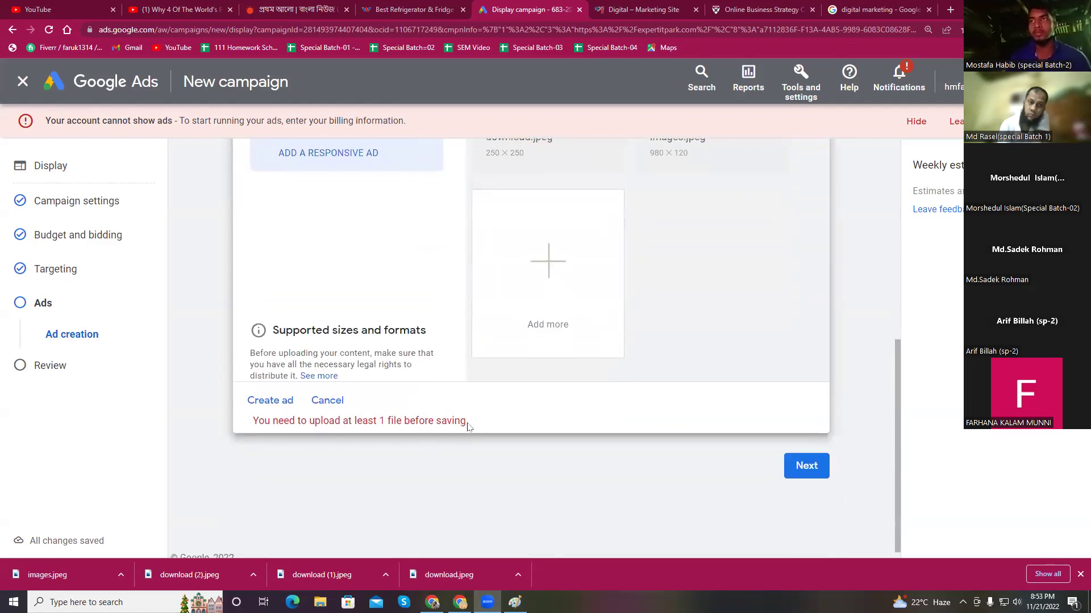
scroll(487, 424, up, 5)
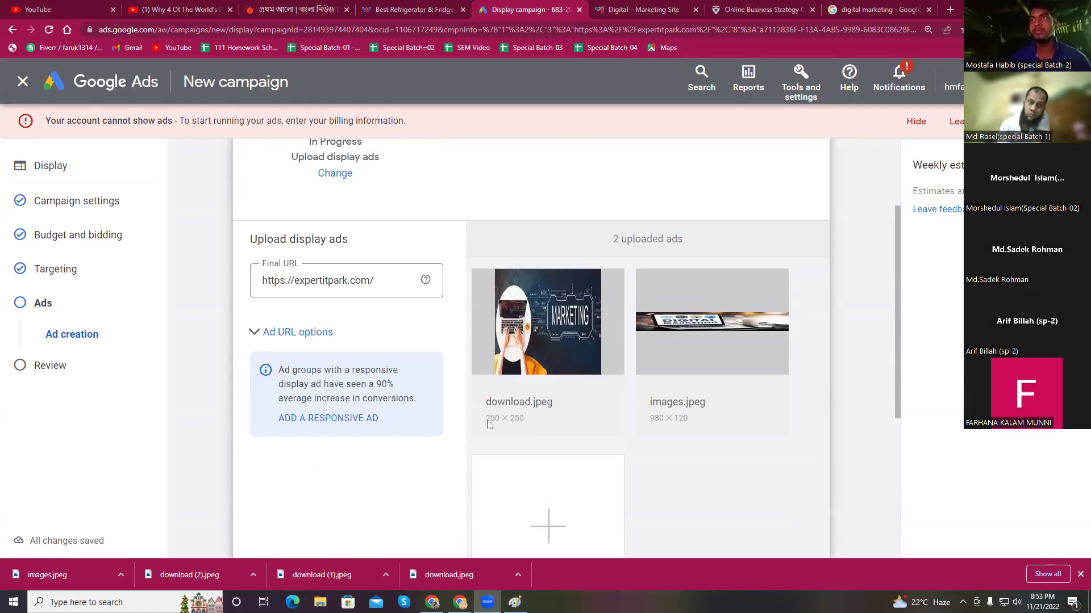
scroll(512, 416, up, 2)
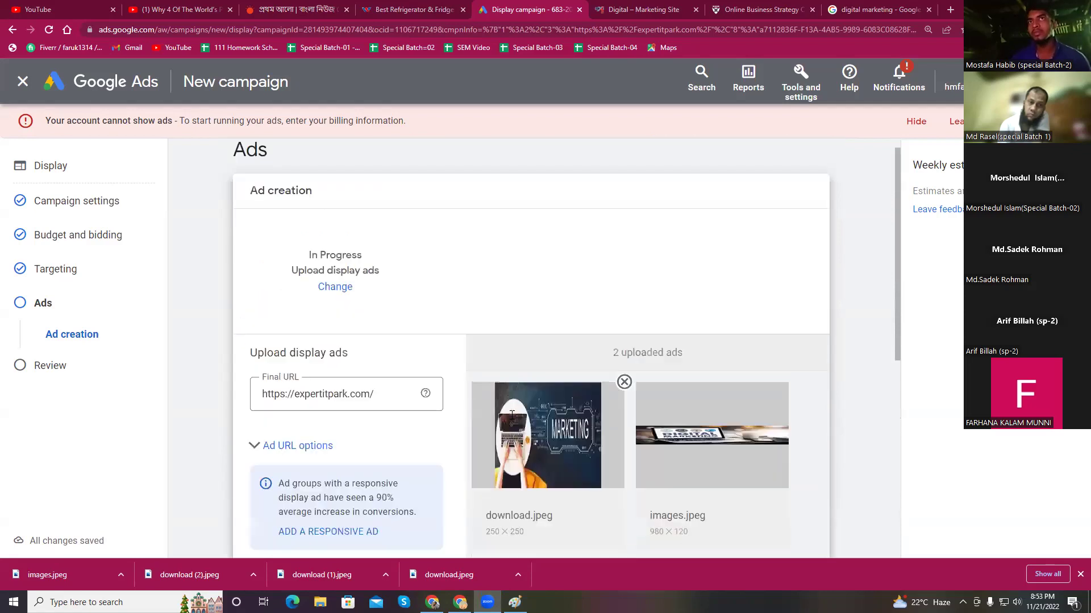
scroll(517, 412, down, 7)
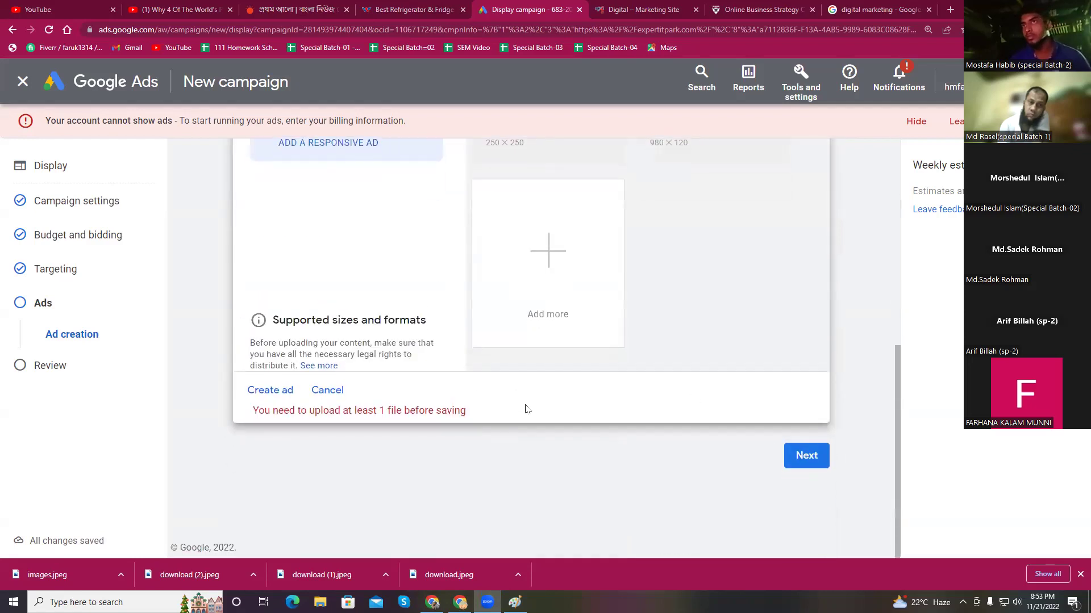
scroll(527, 409, up, 7)
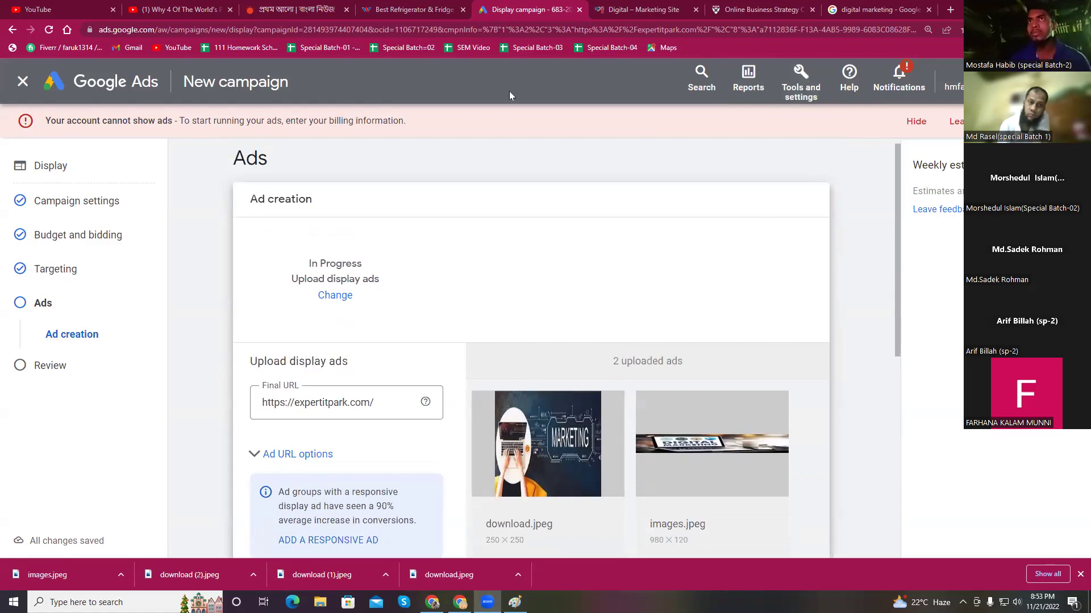
scroll(706, 348, down, 7)
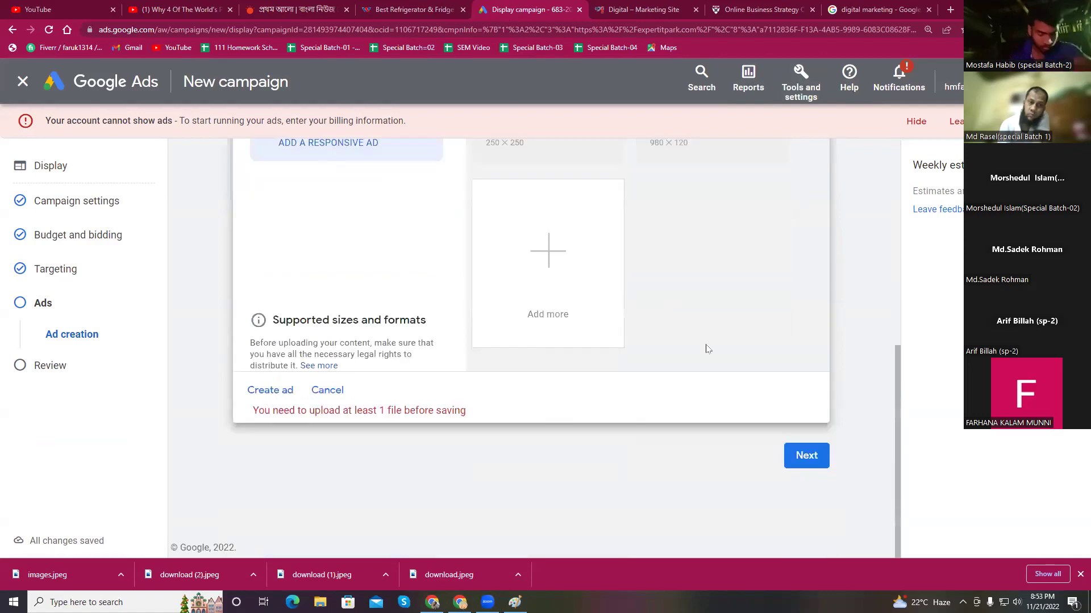
click(806, 458)
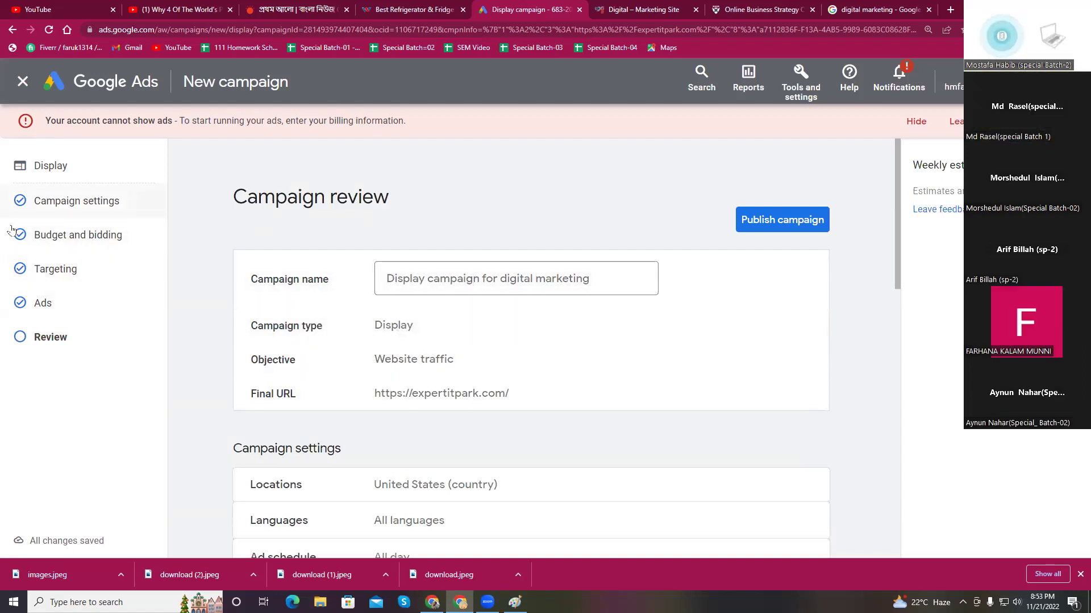
key(Print)
drag(0, 120, 202, 428)
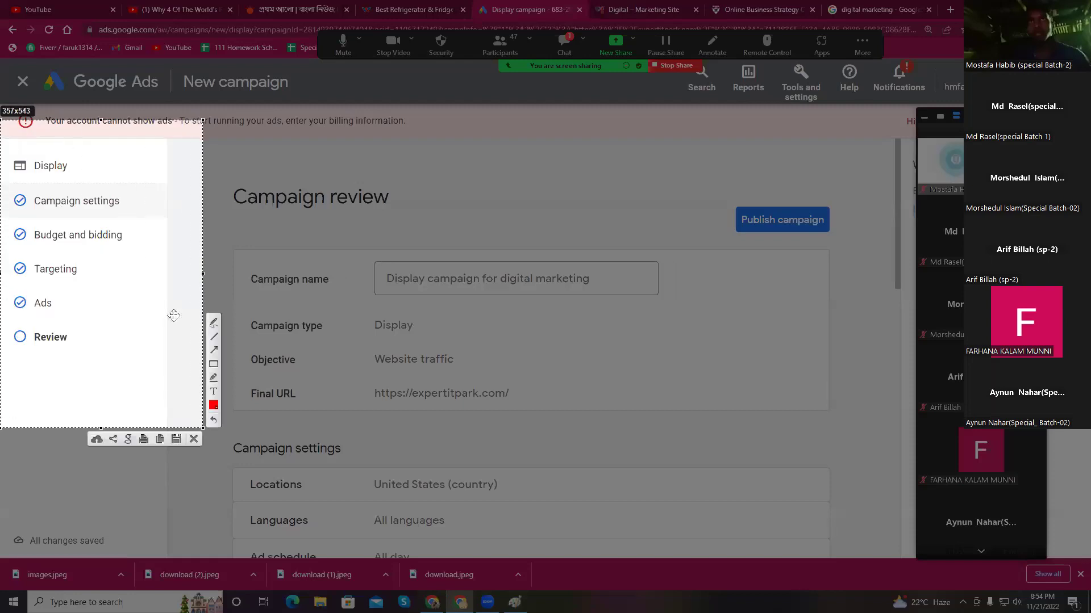
click(194, 440)
Review the campaign summary, including settings, targeting and ads, and publish the display campaign
scroll(568, 352, down, 7)
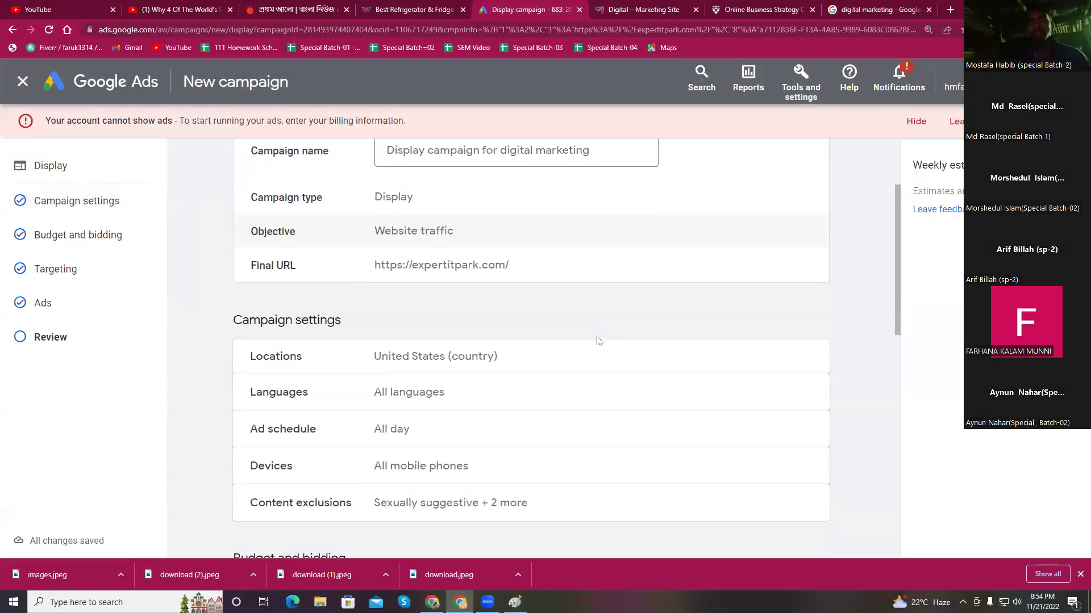
scroll(541, 363, down, 5)
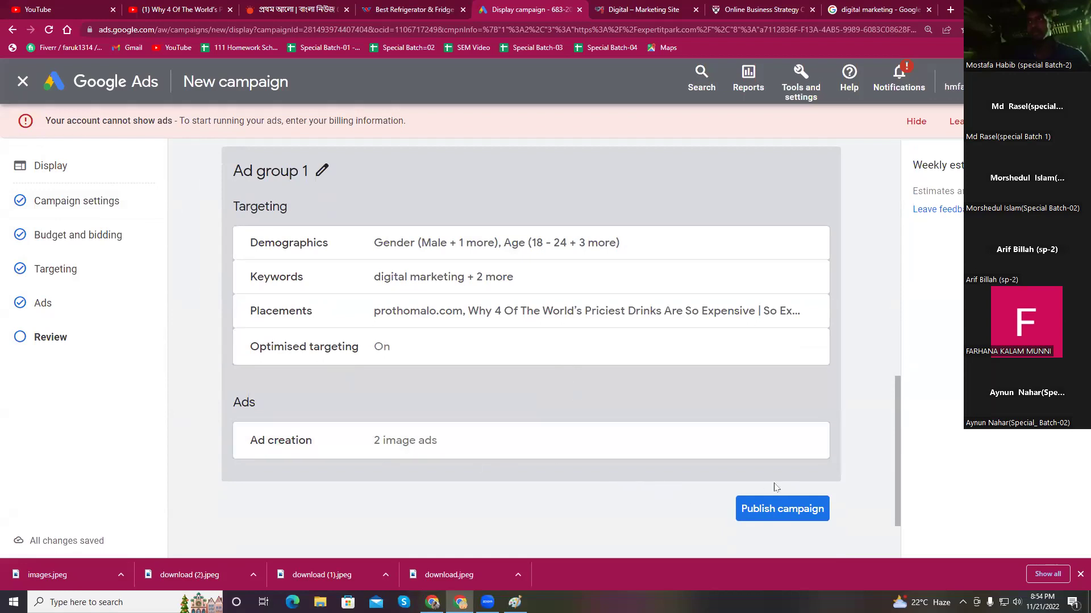
scroll(437, 330, down, 2)
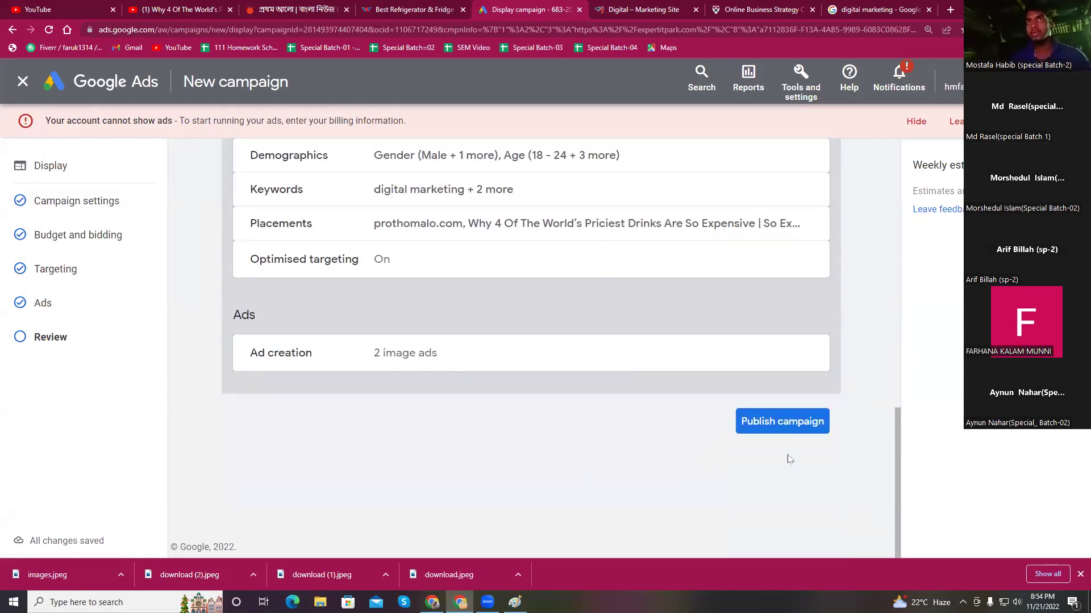
click(763, 423)
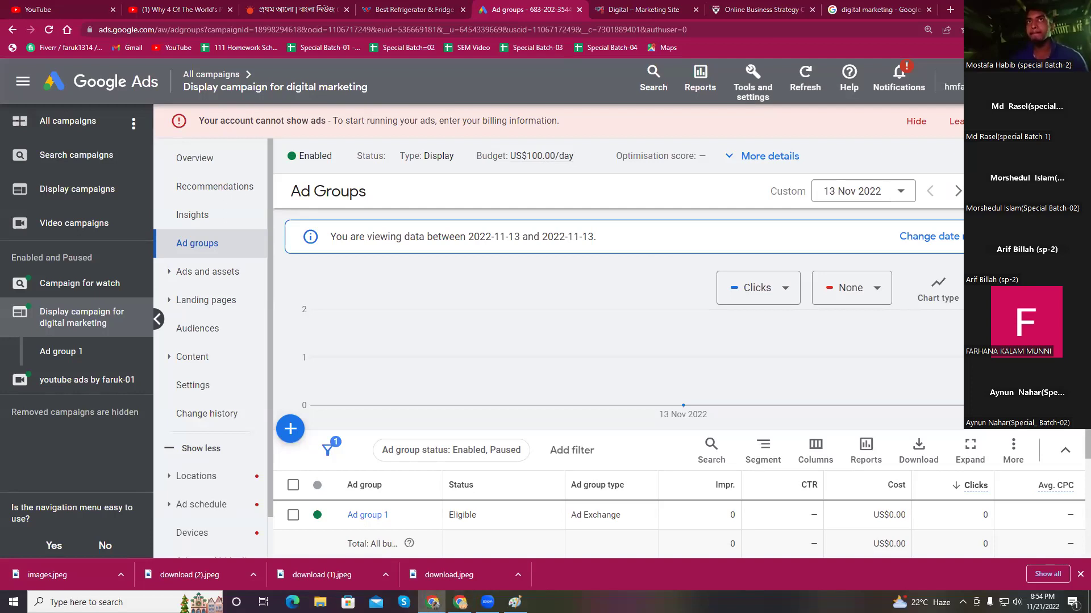
Return to the account overview and open the list of all campaigns to examine the campaign table
scroll(524, 354, down, 2)
scroll(523, 354, up, 2)
click(53, 82)
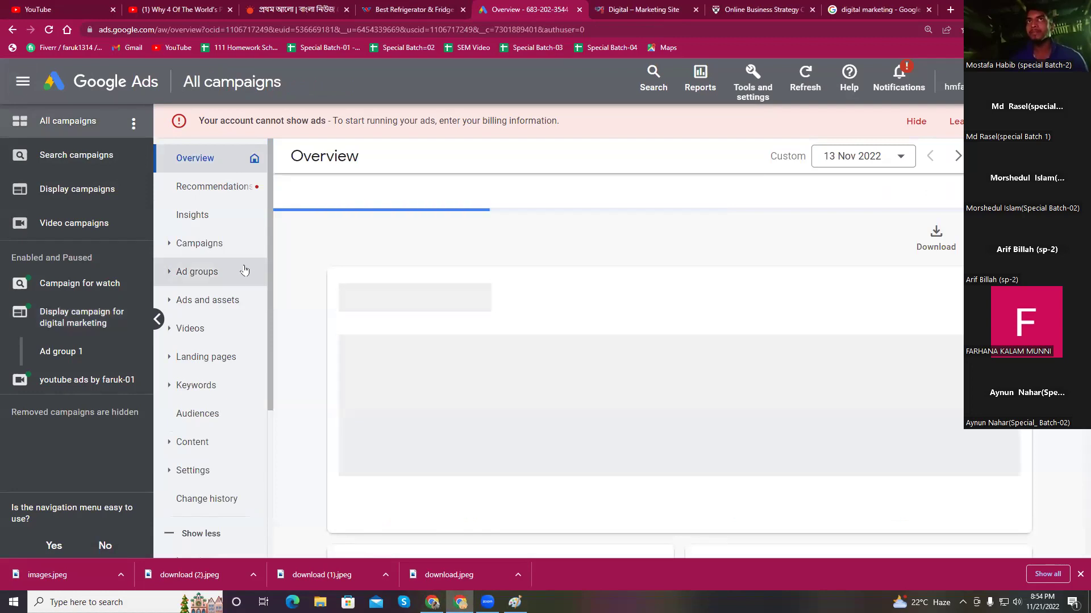
click(223, 244)
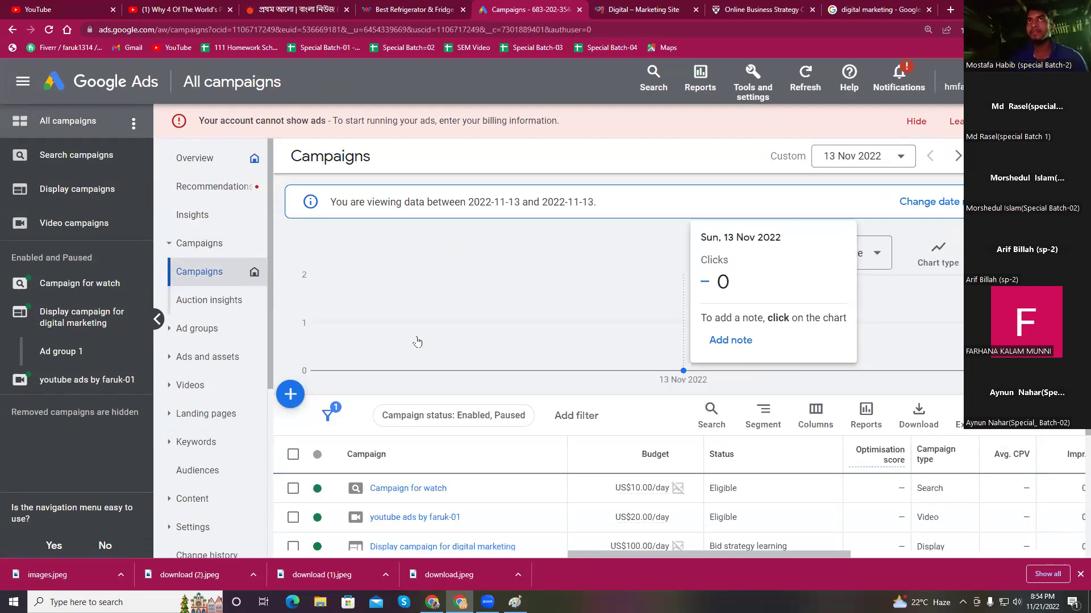
scroll(440, 305, down, 3)
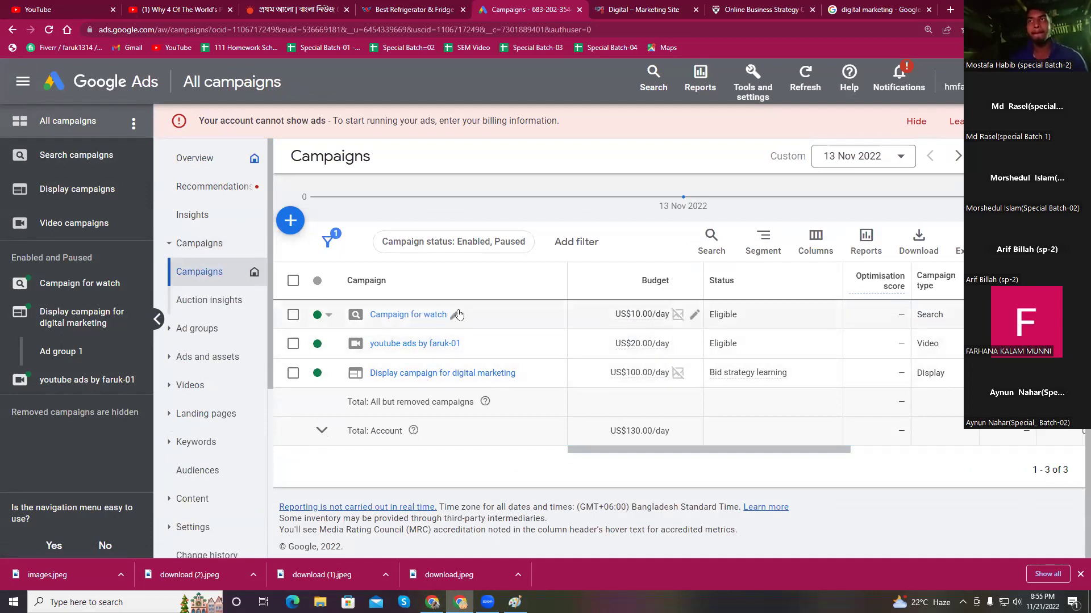
Capture the campaign list area, outline the Search, Video and Display campaigns with red rectangles, and discard the capture
key(Print)
drag(259, 272, 632, 484)
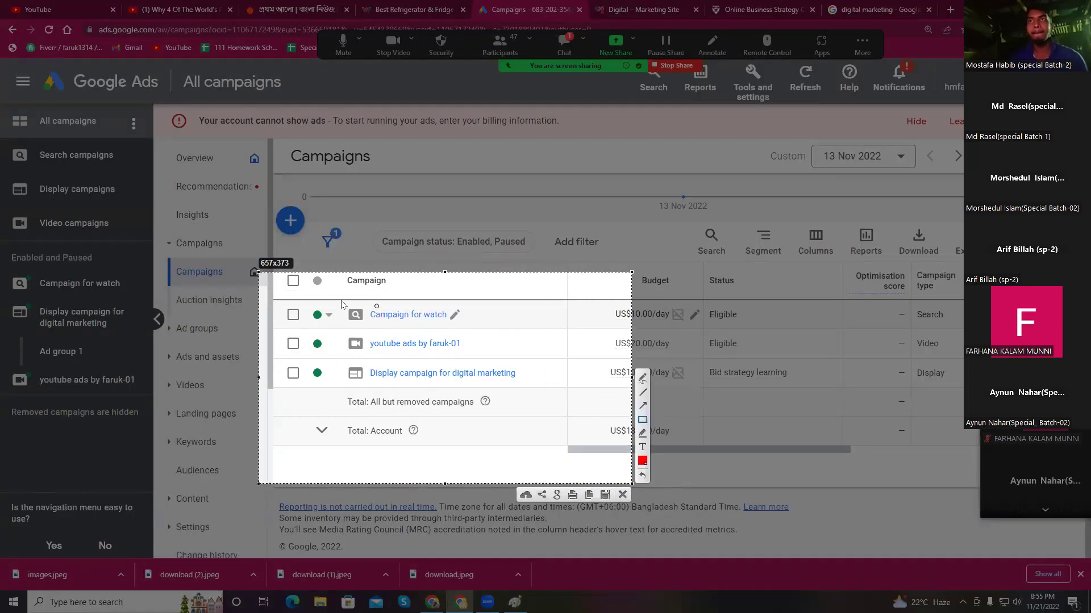
drag(335, 301, 471, 330)
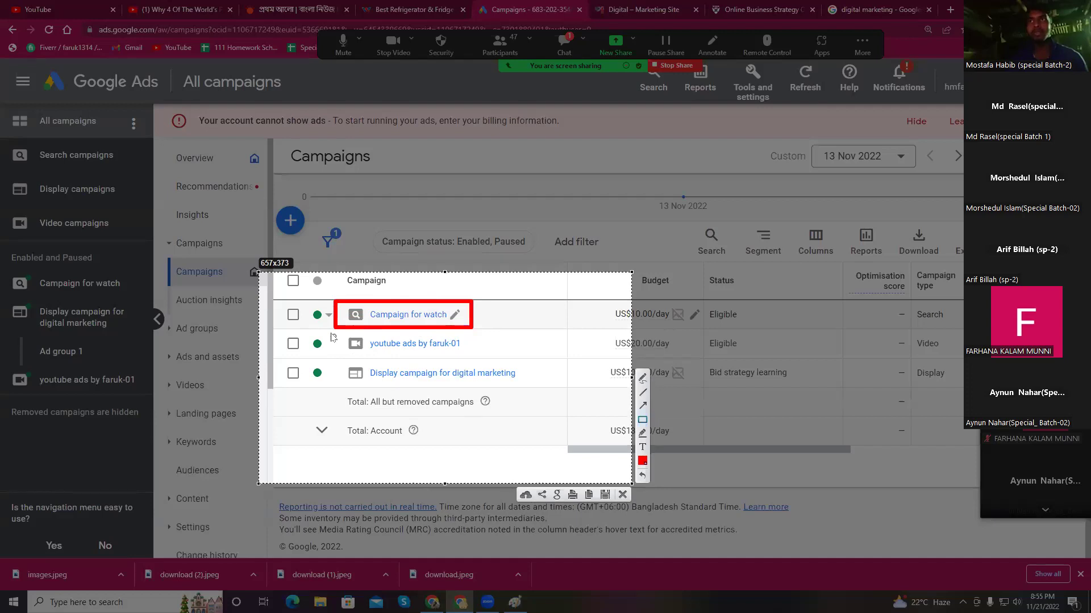
mouse_move(337, 299)
mouse_down()
mouse_move(372, 334)
mouse_move(340, 338)
mouse_move(478, 355)
mouse_up()
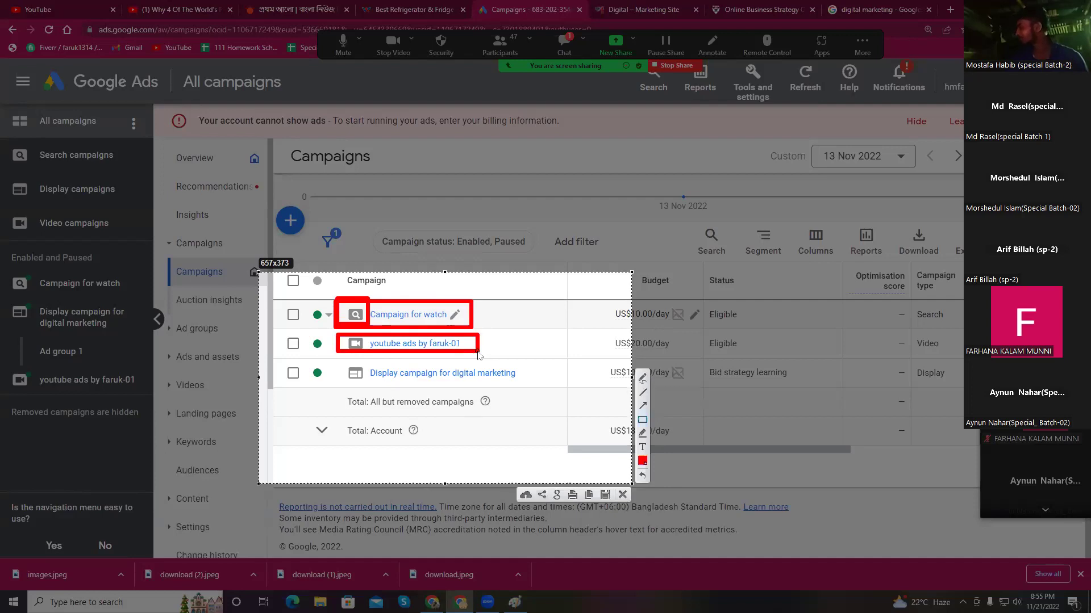
mouse_move(329, 360)
mouse_down()
mouse_move(434, 387)
mouse_move(539, 393)
mouse_move(344, 372)
mouse_move(369, 392)
mouse_up()
click(622, 496)
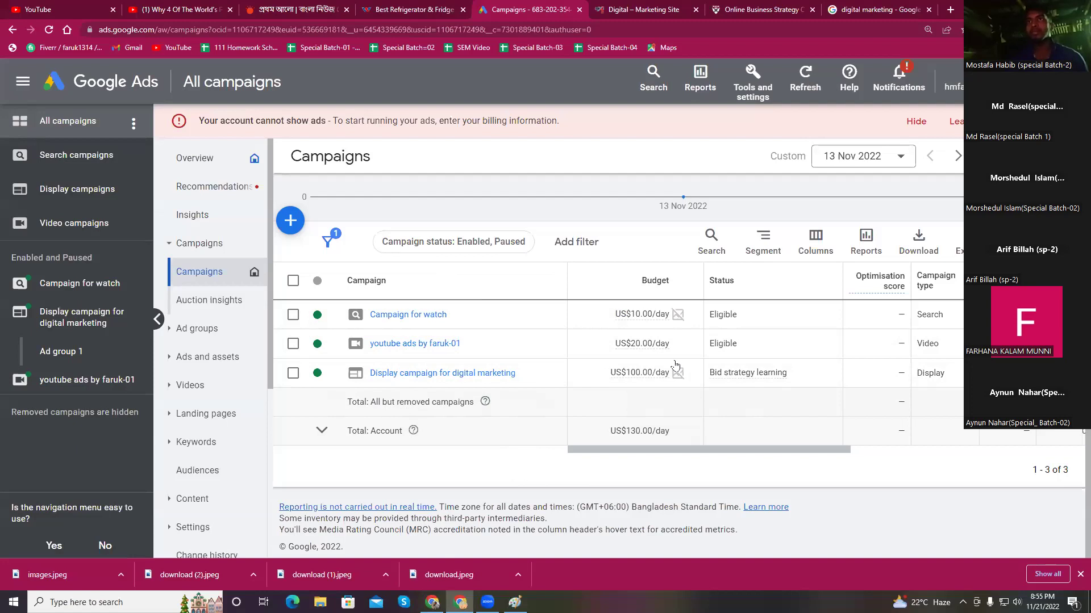
Look across the campaign table's columns, from budget and status through to cost and bid strategy type
scroll(676, 364, right, 10)
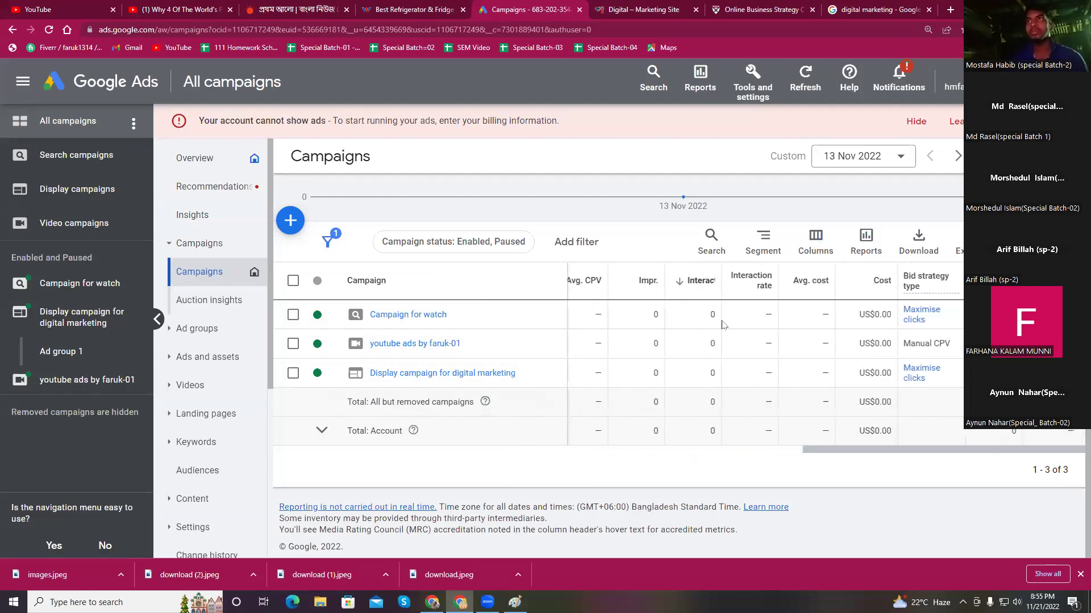
drag(798, 454, 676, 438)
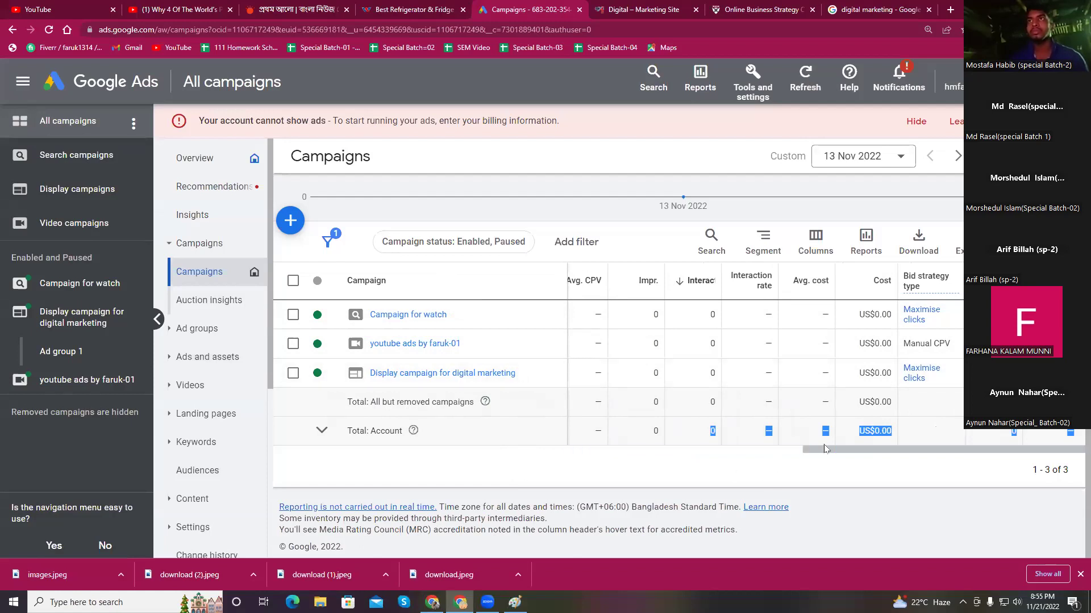
drag(825, 450, 731, 453)
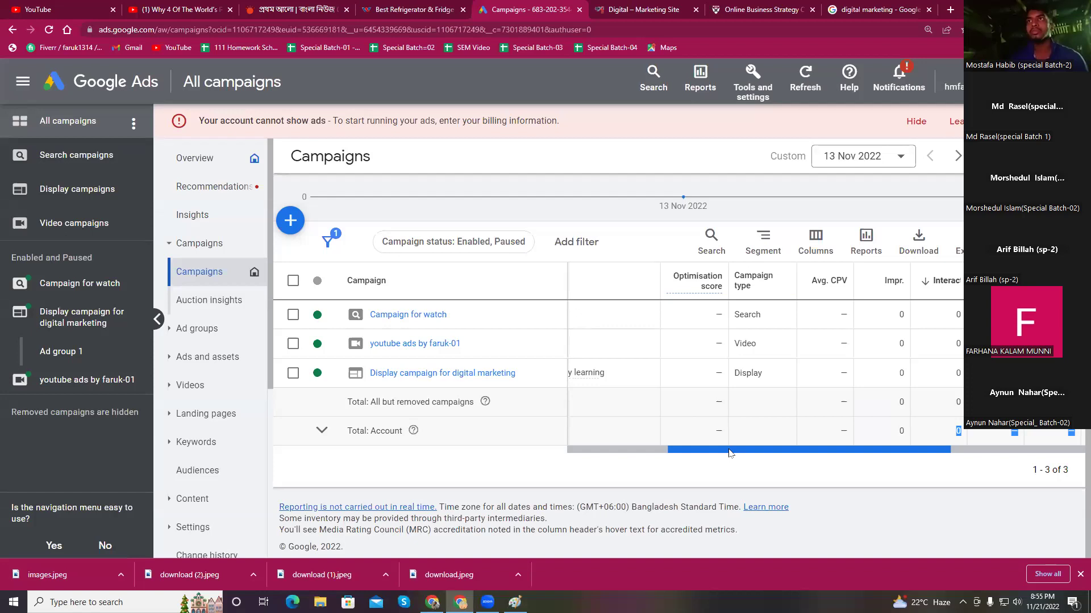
drag(730, 453, 594, 451)
Start a new ad group in Display campaign for digital marketing and change its ad type to Upload display ads
click(396, 375)
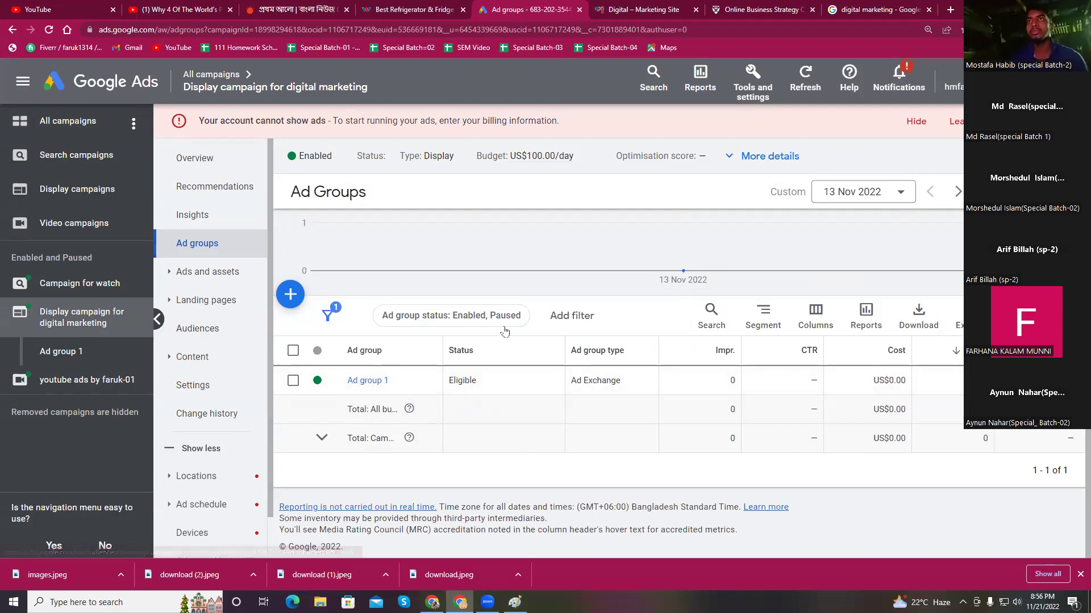
click(289, 295)
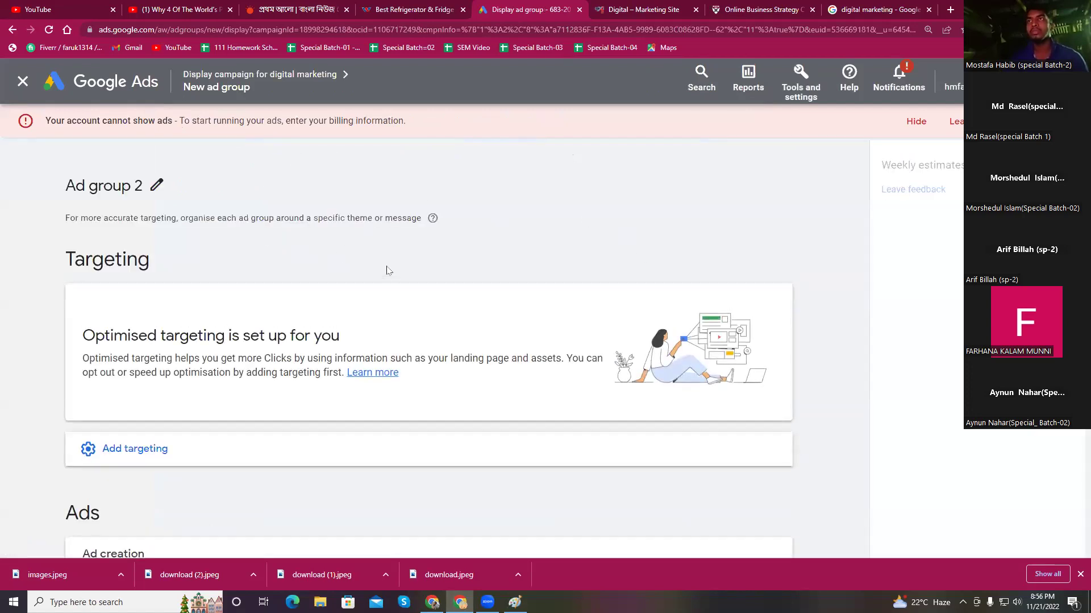
scroll(292, 348, down, 9)
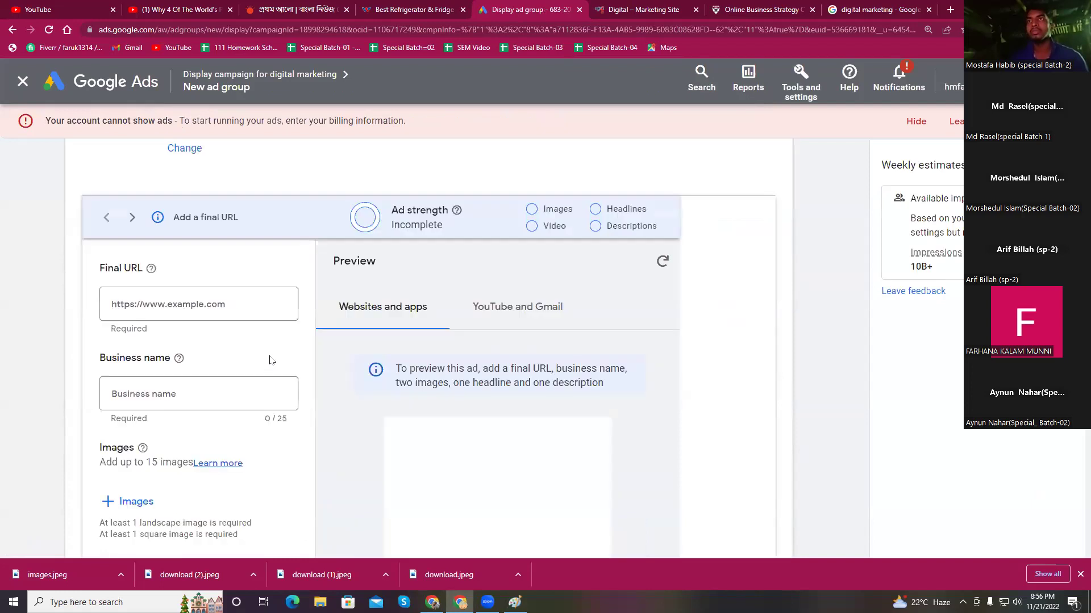
scroll(233, 339, up, 5)
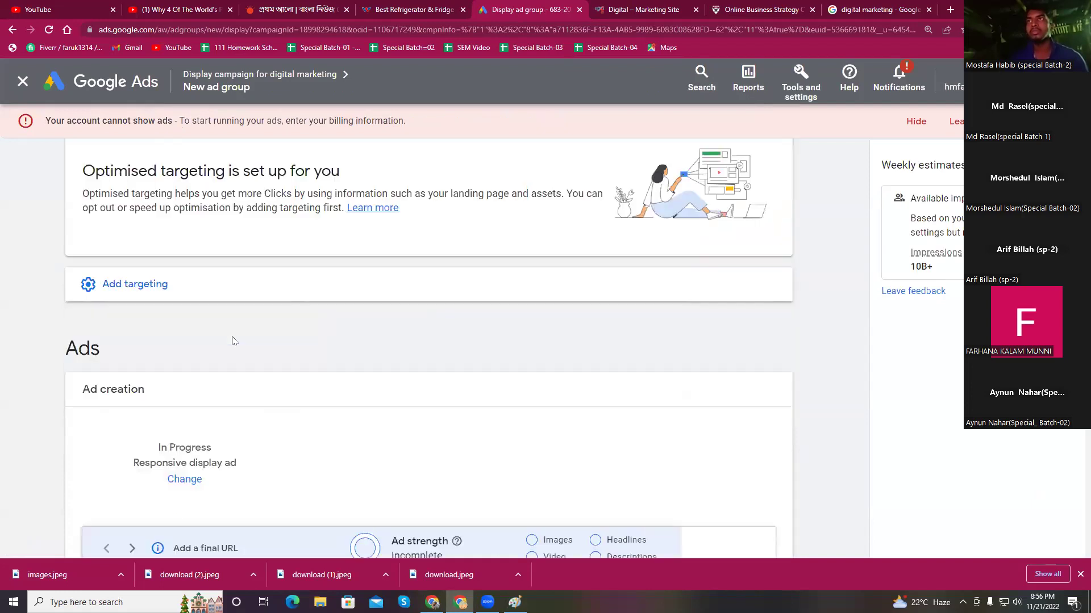
scroll(277, 355, down, 3)
click(185, 314)
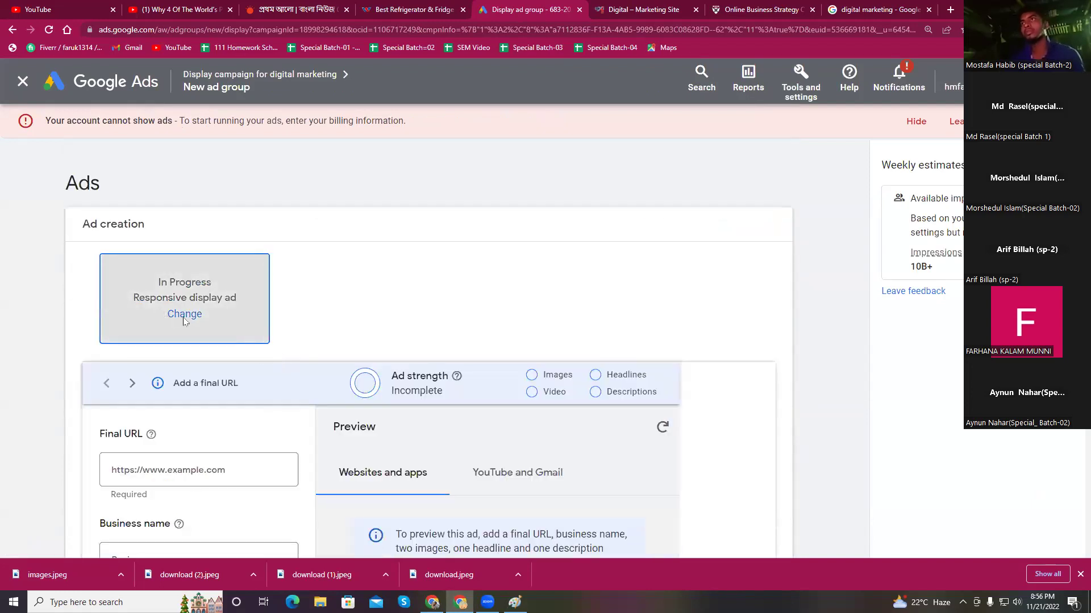
click(226, 345)
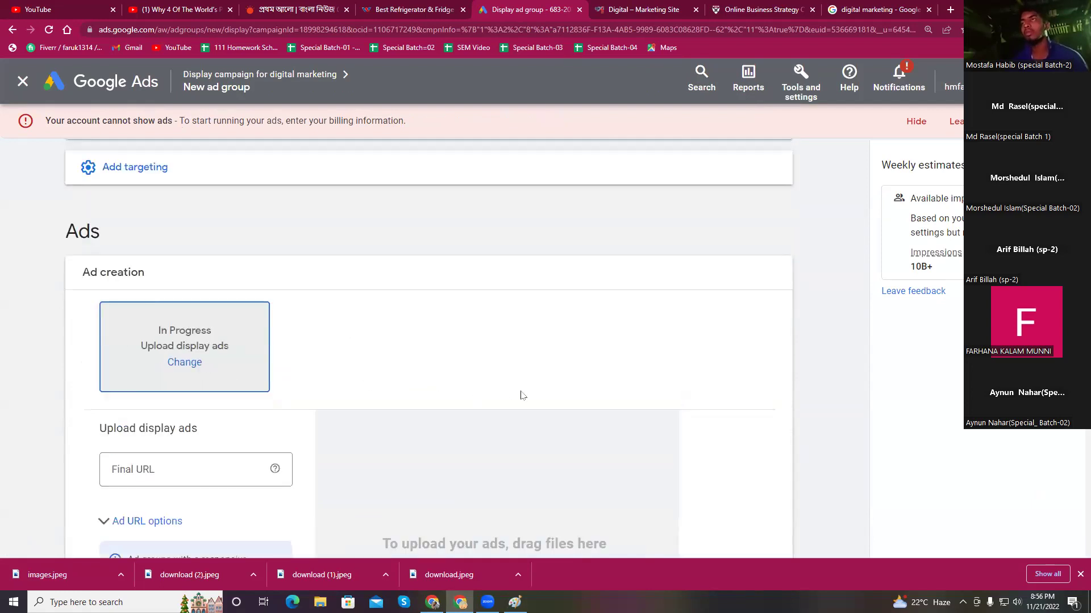
Look over the new ad group's upload form and targeting, and leave without creating the ad group
scroll(462, 401, down, 7)
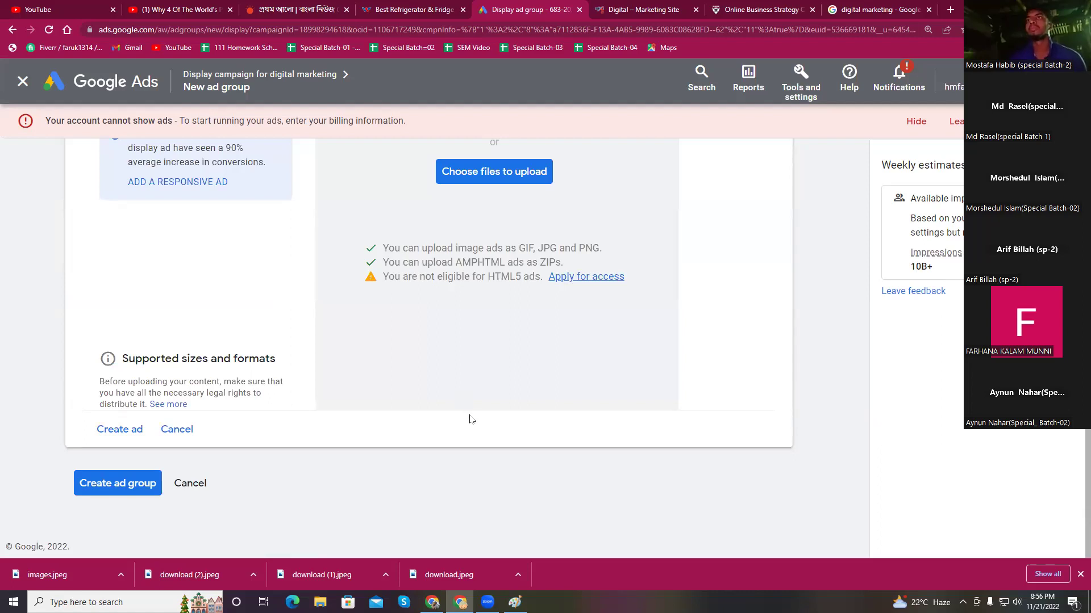
scroll(414, 438, up, 7)
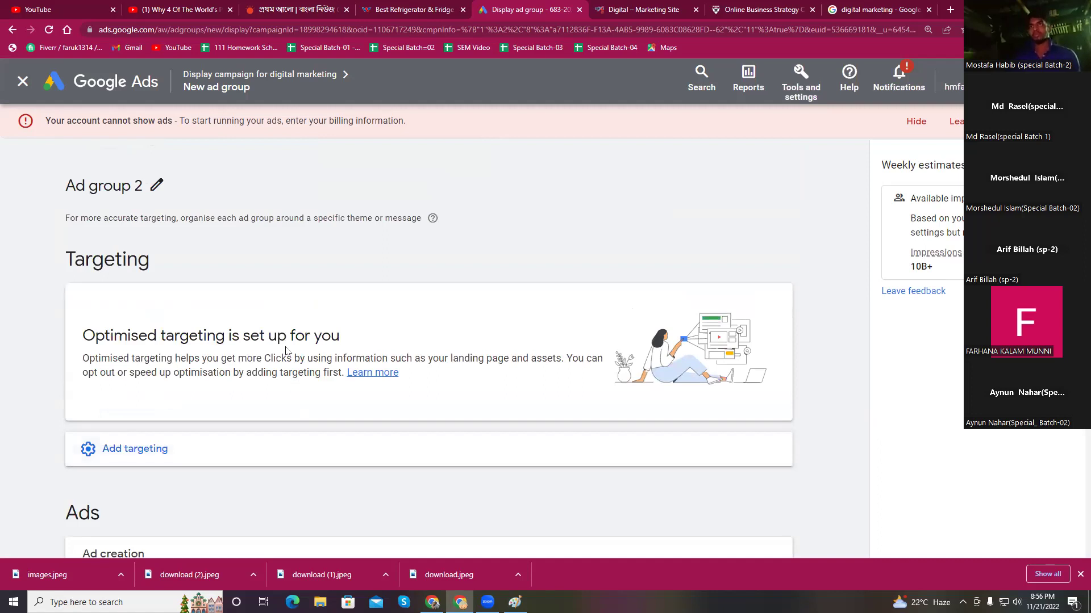
click(19, 84)
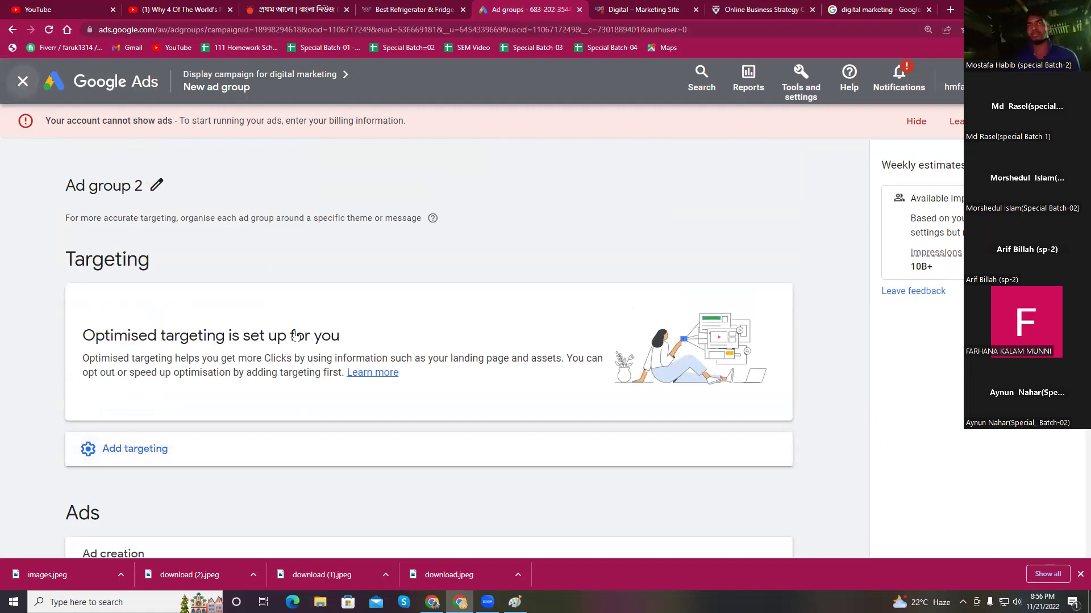
Open the display campaign's settings, show the additional settings and examine the Frequency management options
scroll(475, 387, down, 3)
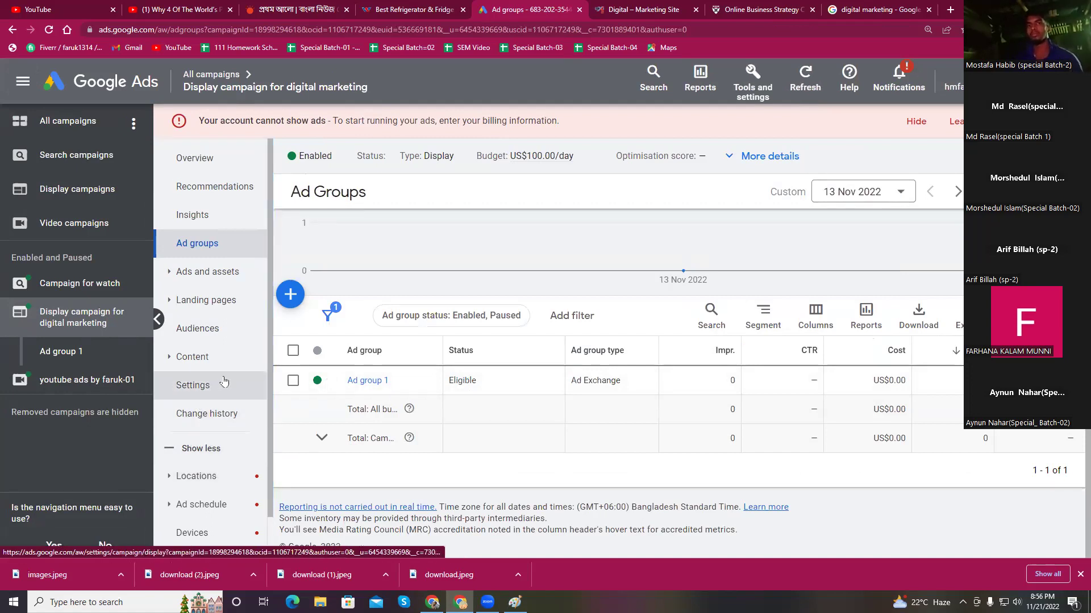
click(182, 395)
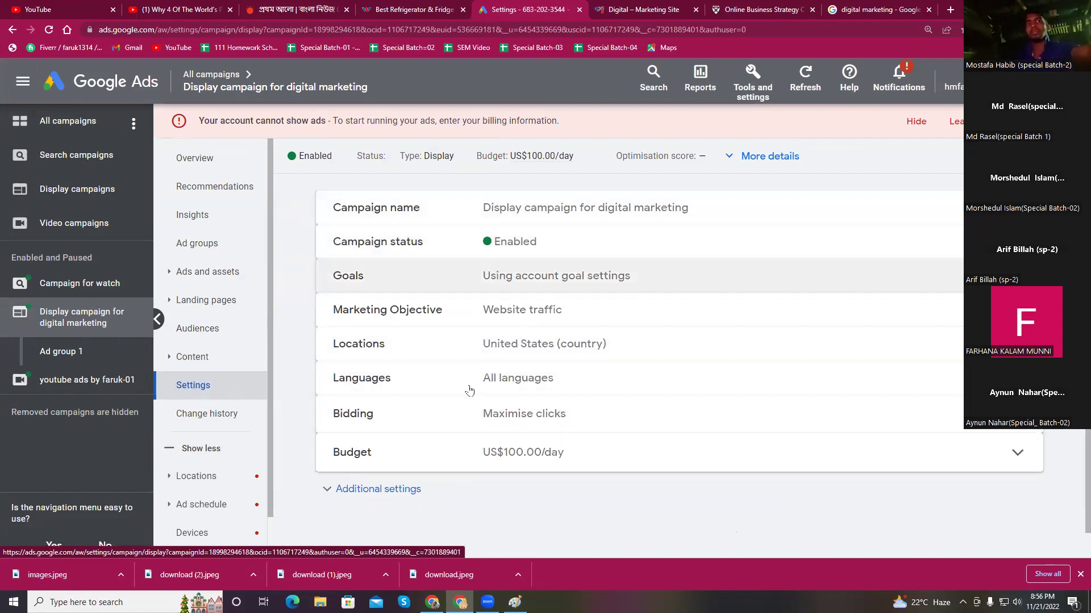
click(378, 490)
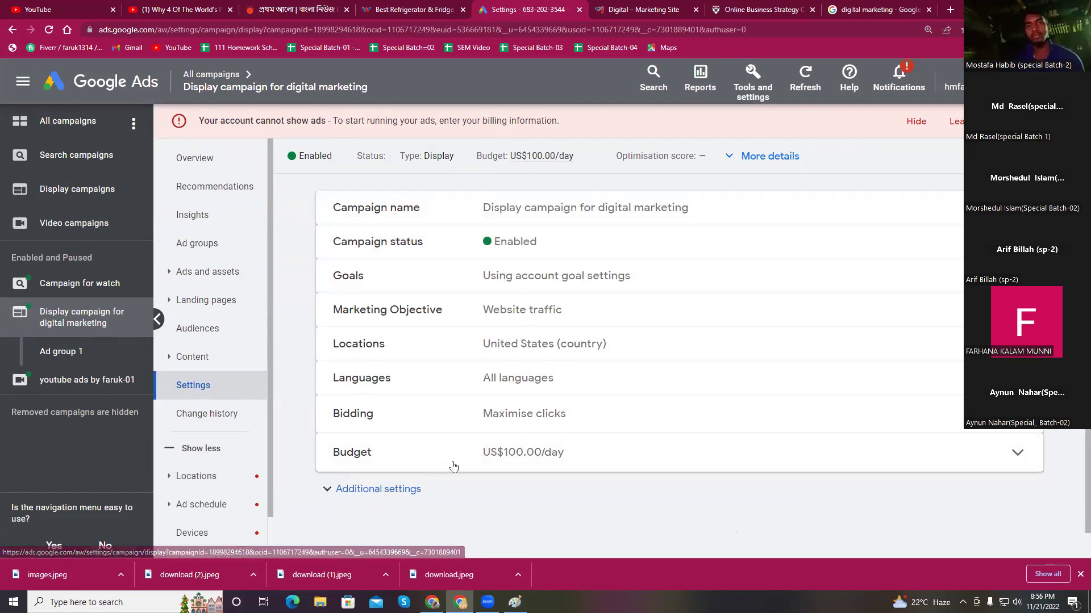
scroll(473, 459, down, 3)
scroll(473, 459, down, 3)
click(566, 261)
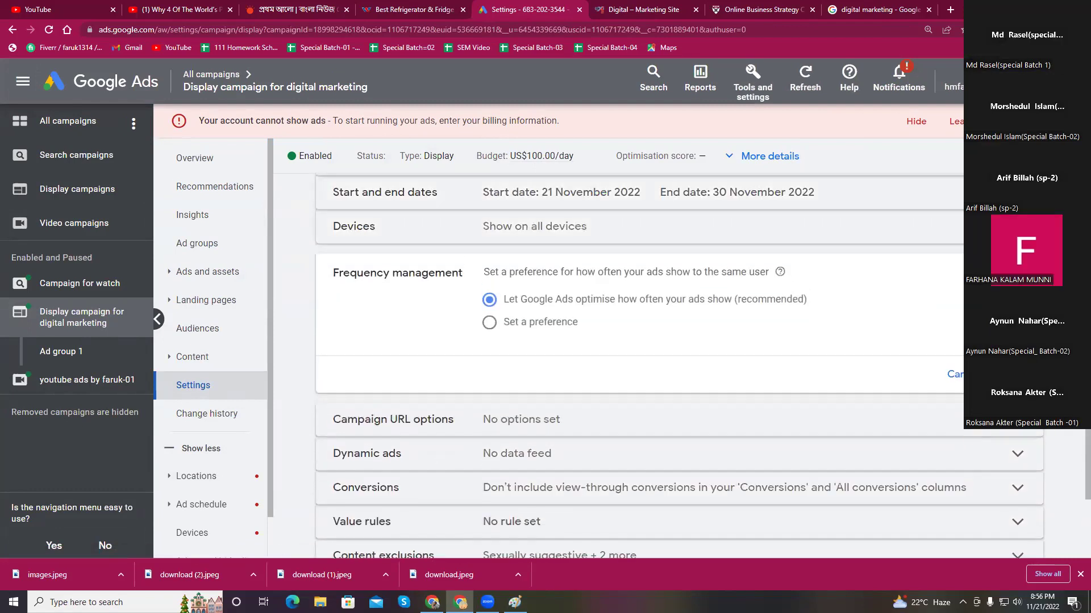
scroll(719, 404, down, 3)
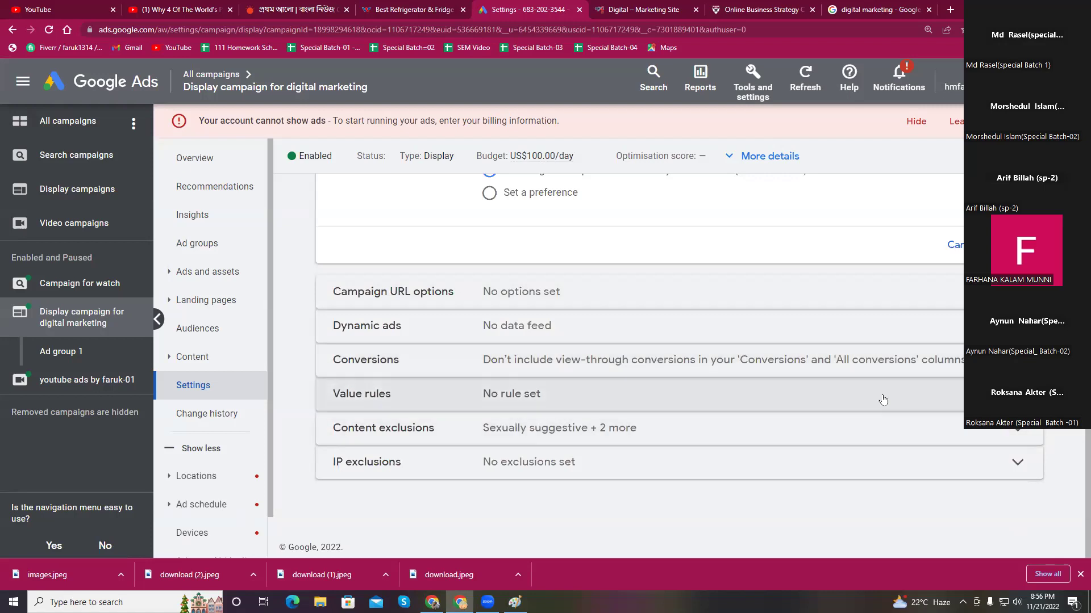
Review the display campaign's main and additional settings from the campaign name down to IP exclusions
scroll(585, 281, up, 15)
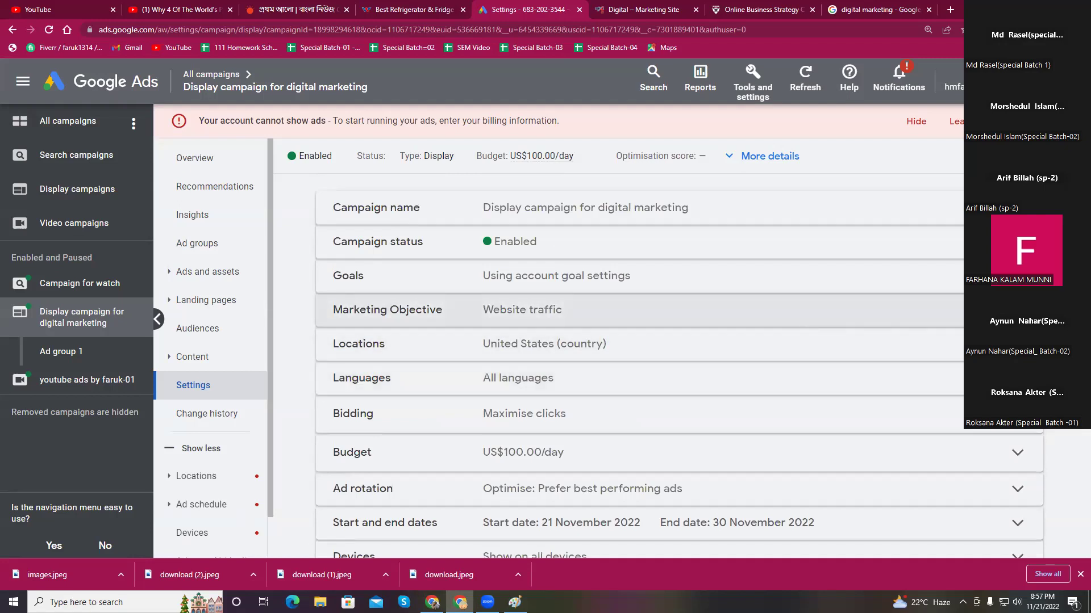
click(620, 309)
scroll(694, 438, down, 10)
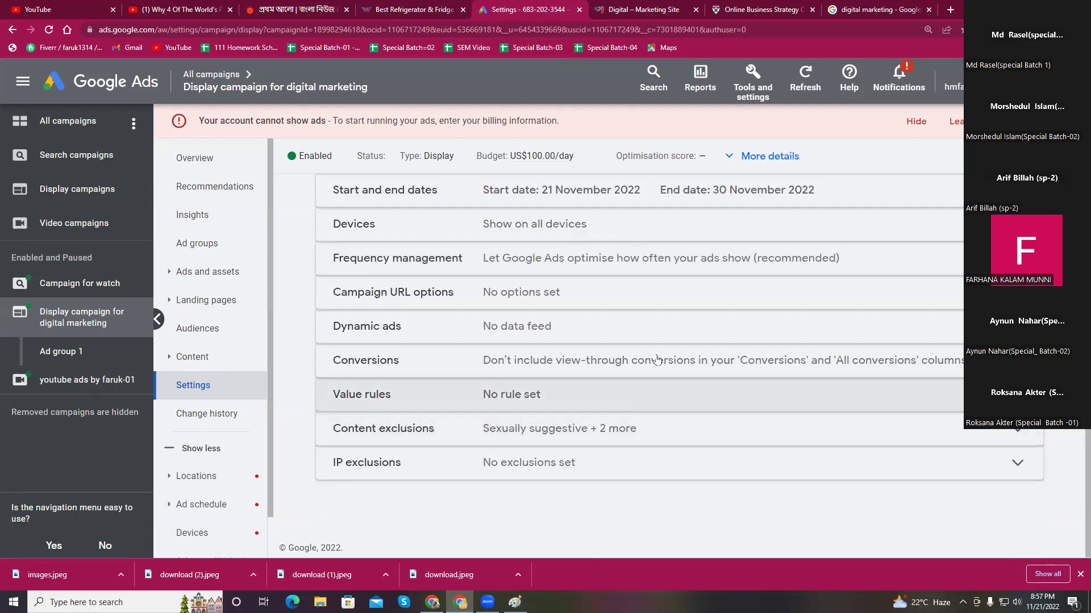
View the settings of all campaigns and read through the account's list of search keywords
click(98, 121)
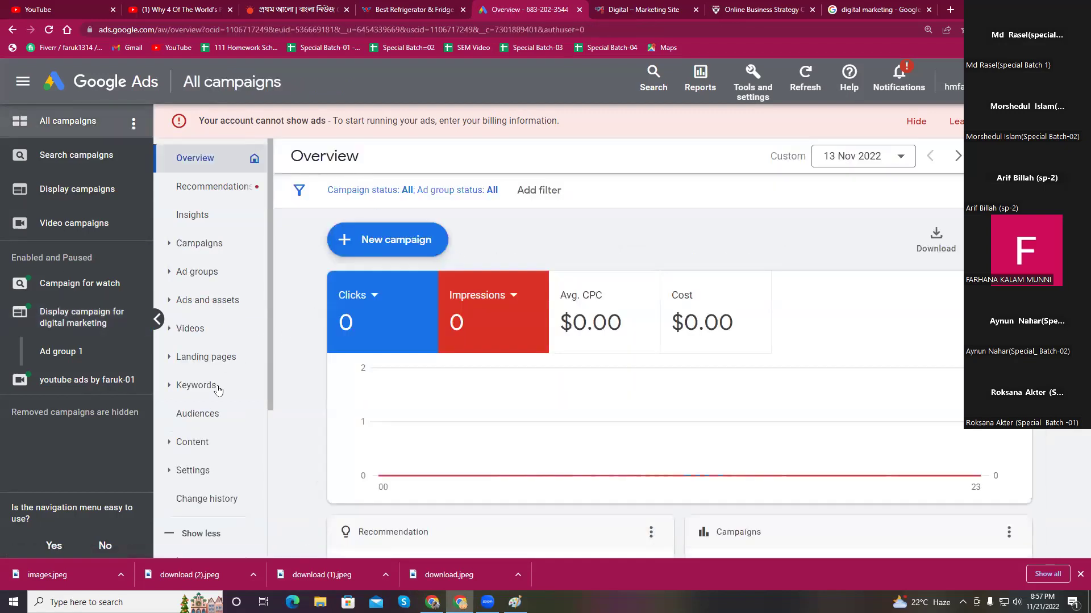
click(191, 472)
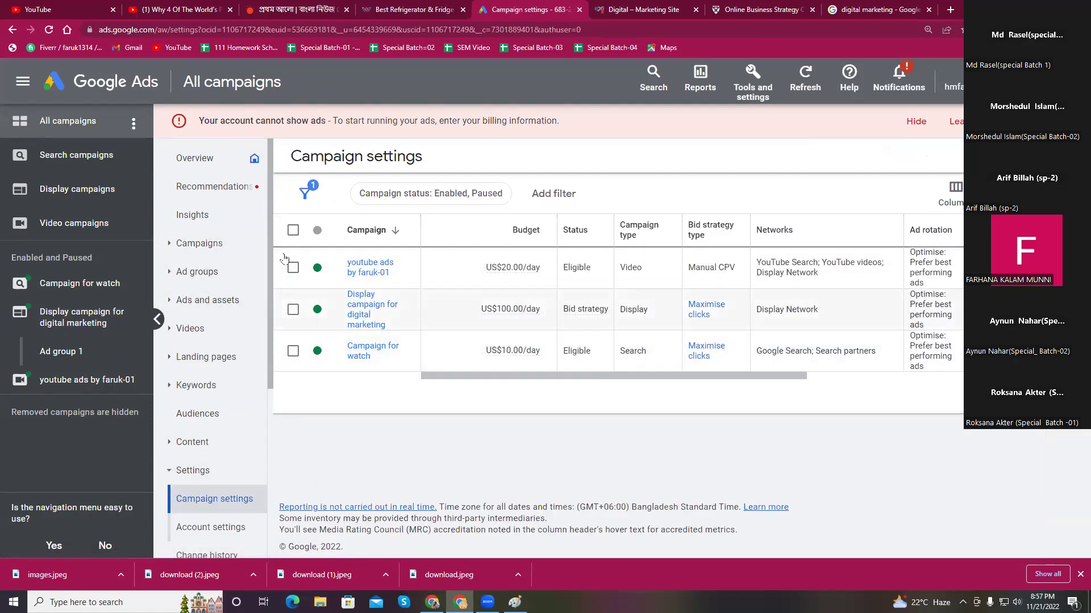
click(219, 387)
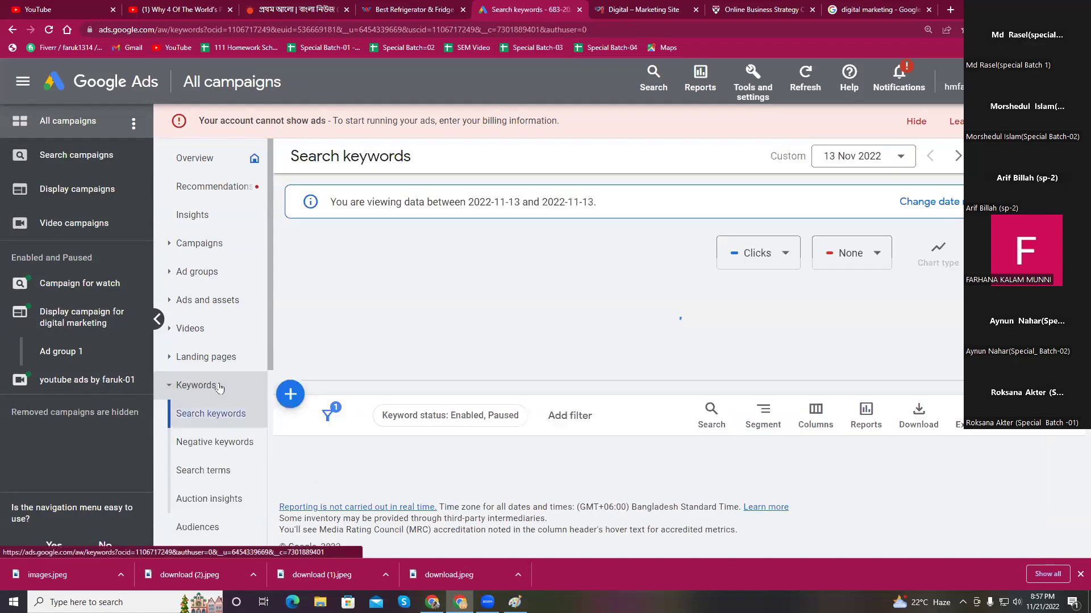
scroll(504, 361, down, 5)
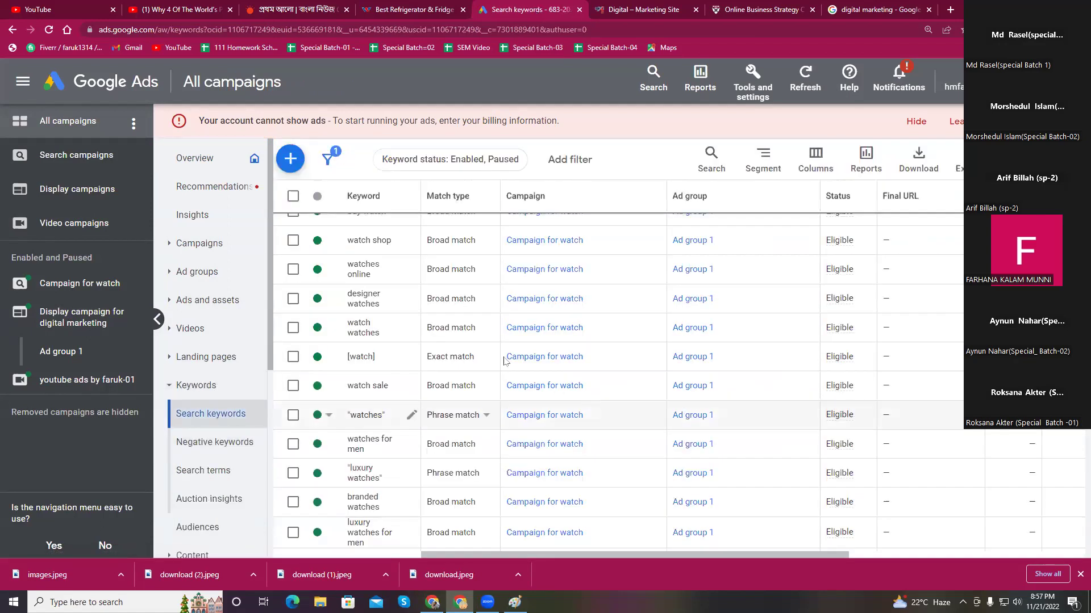
scroll(504, 361, down, 3)
scroll(440, 373, down, 3)
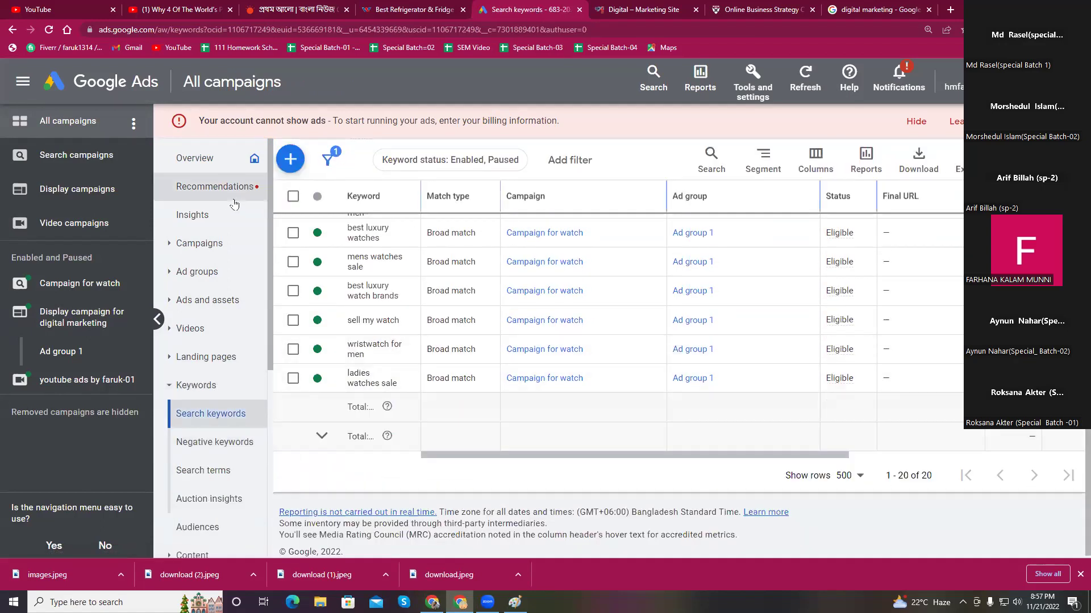
Reopen Display campaign for digital marketing from the campaign list and check its topics and Display/Video keywords
click(80, 80)
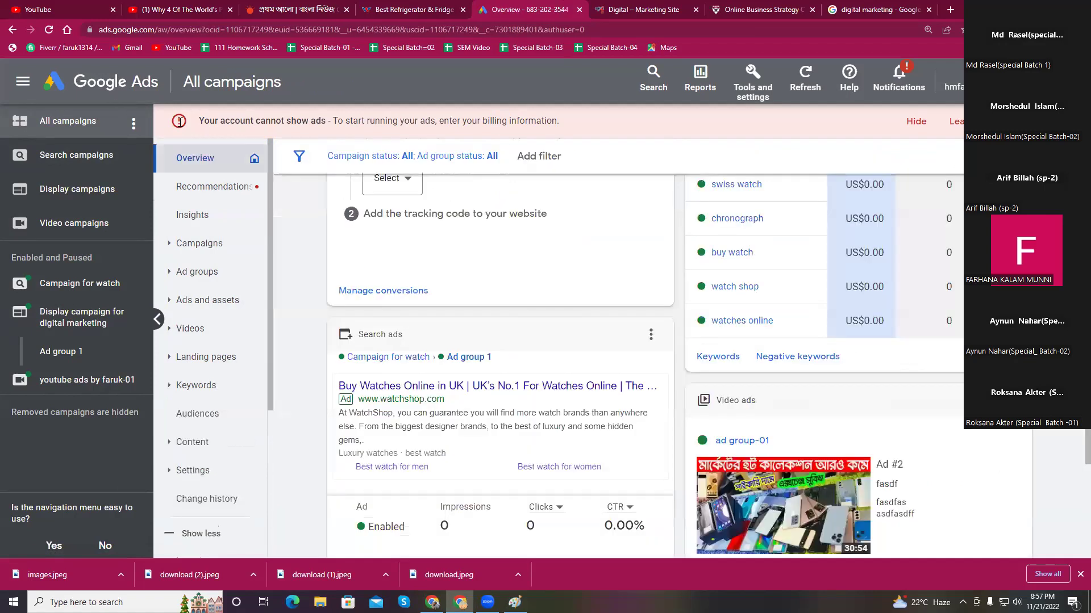
click(196, 243)
scroll(526, 382, down, 3)
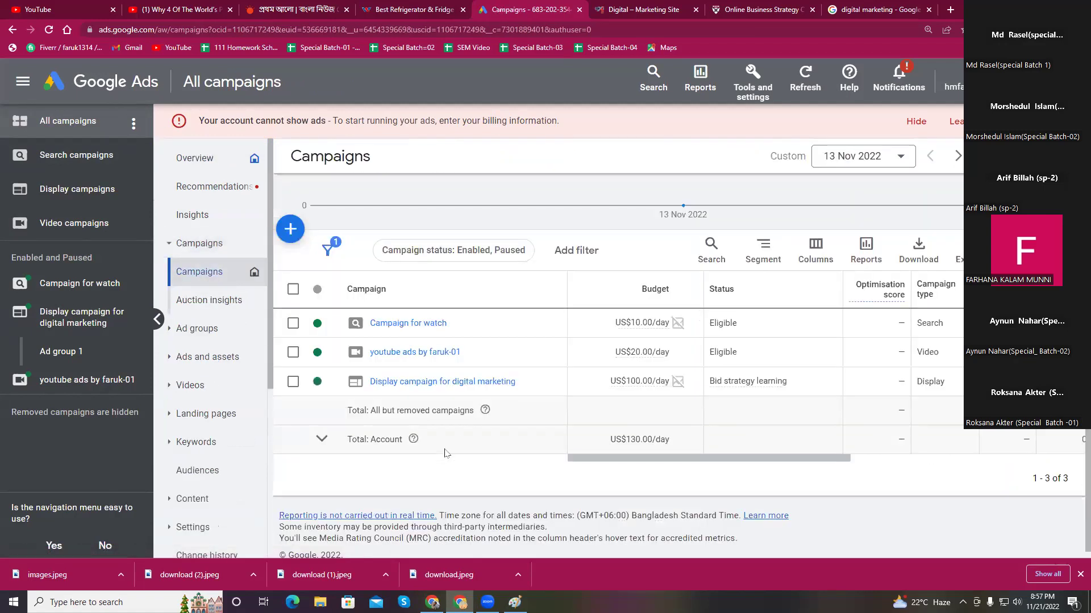
click(412, 375)
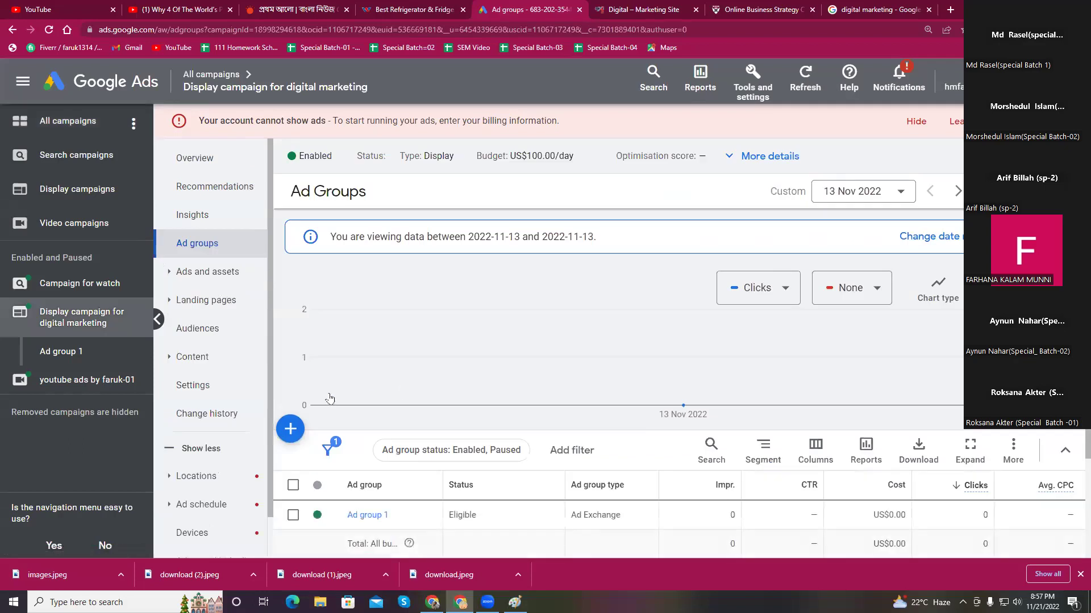
click(191, 358)
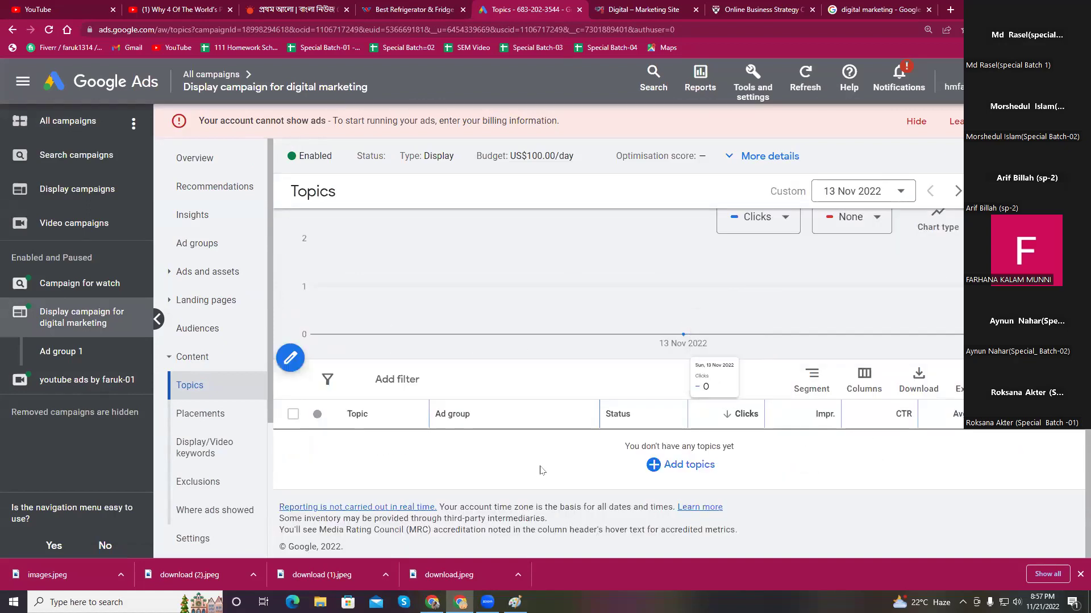
click(217, 454)
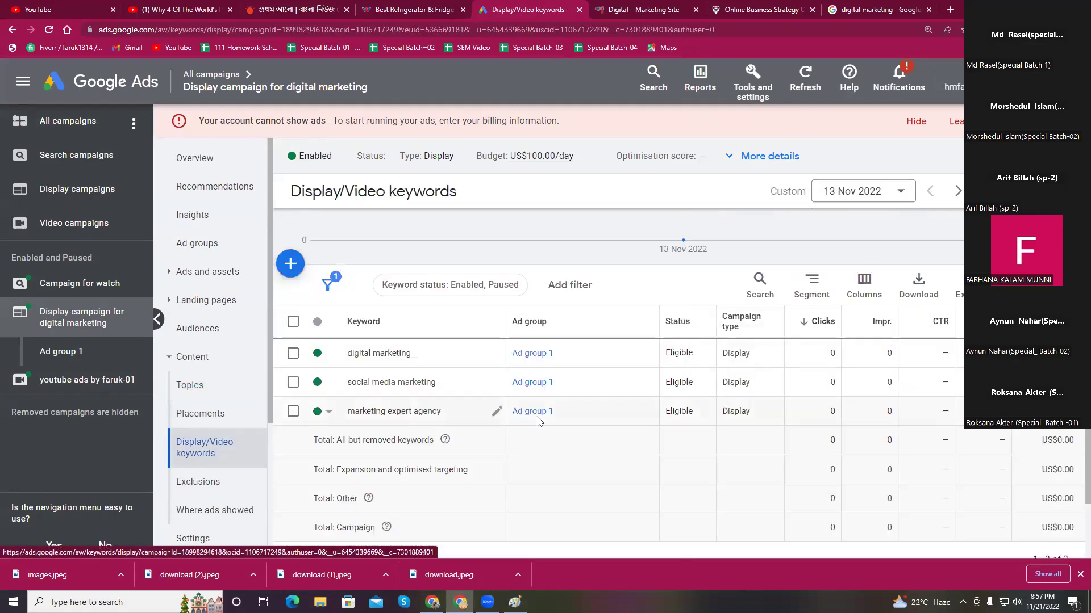
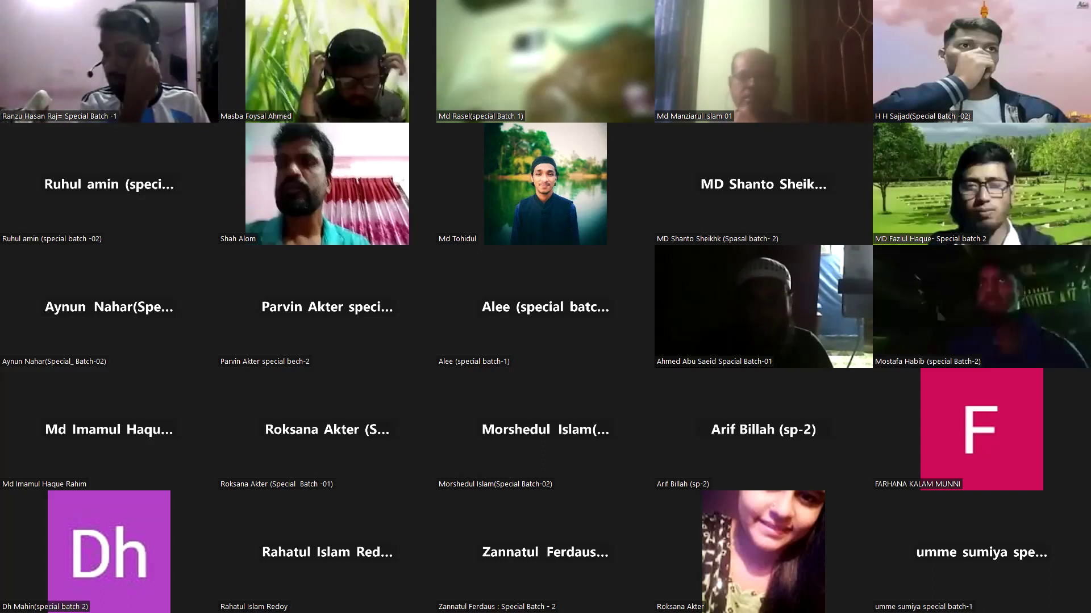
key(Page_Down)
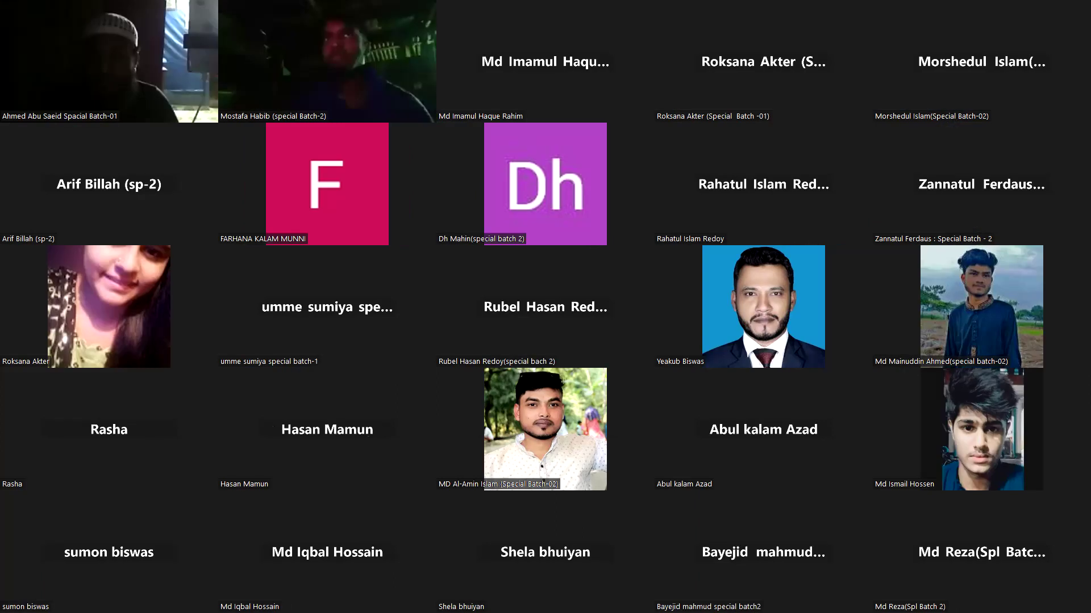
key(Page_Up)
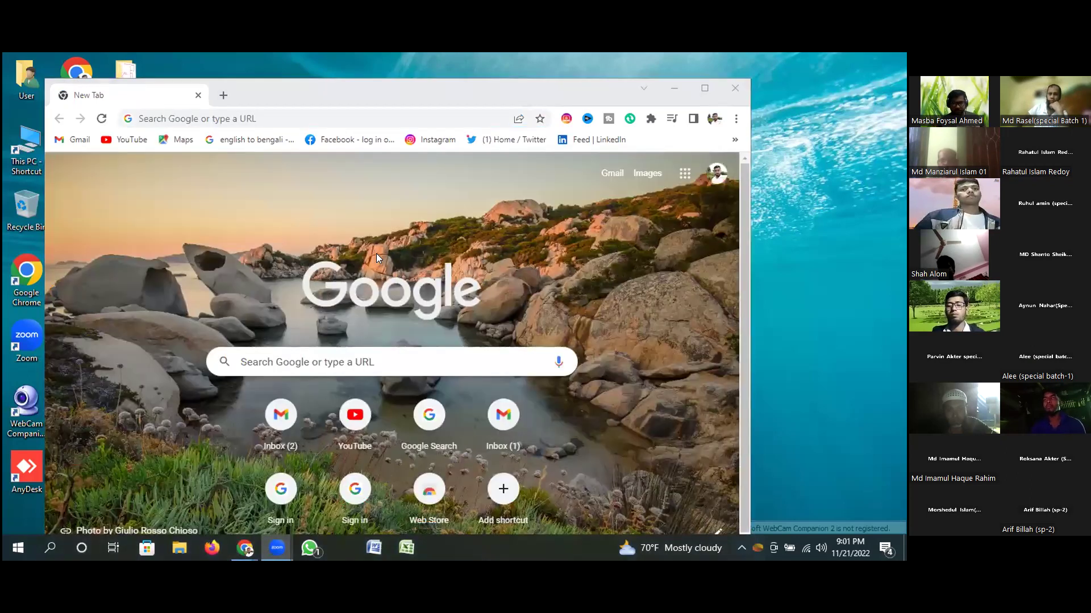
Maximize the browser window and try to load ads.google.com
click(504, 322)
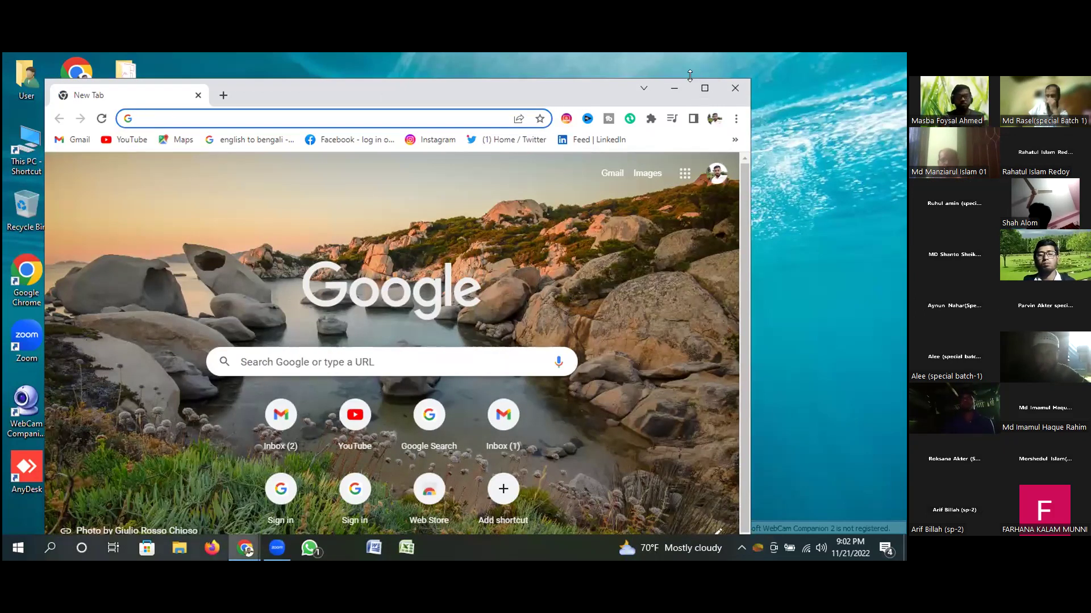
click(705, 88)
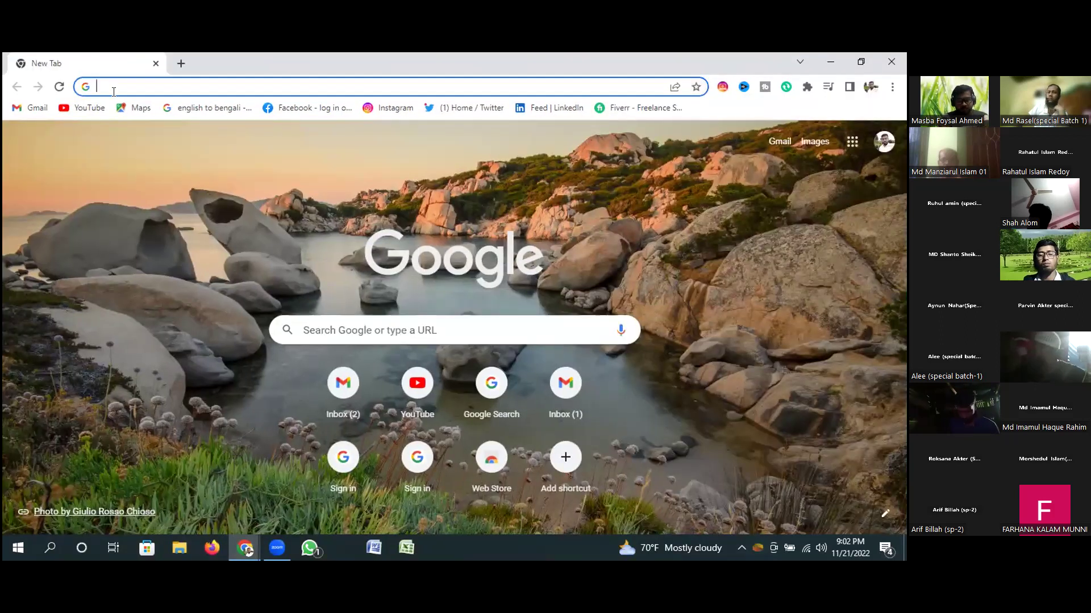
text(ad)
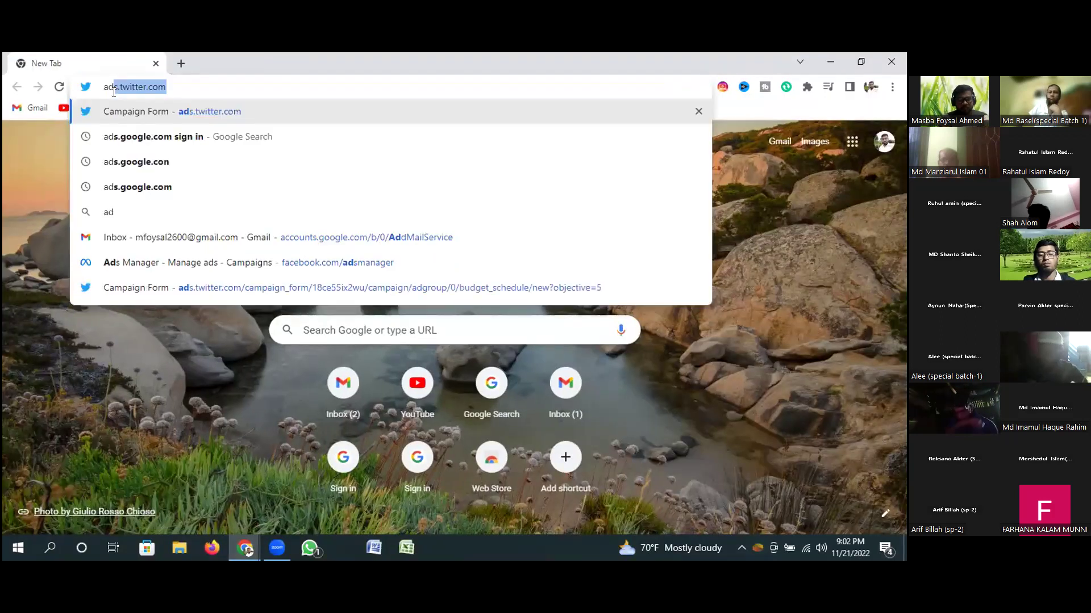
text(s)
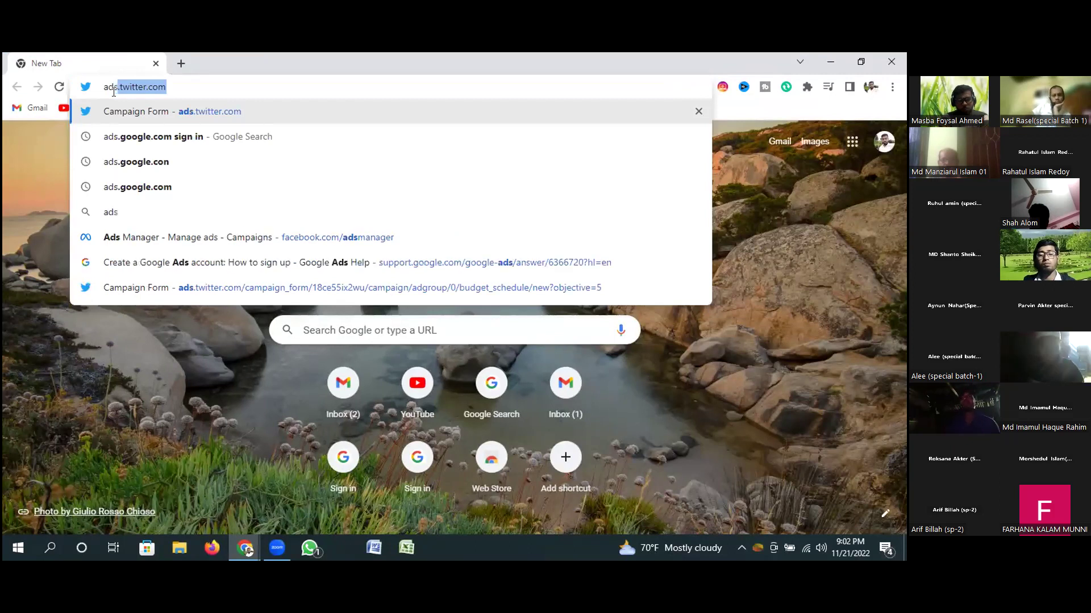
text(.goo)
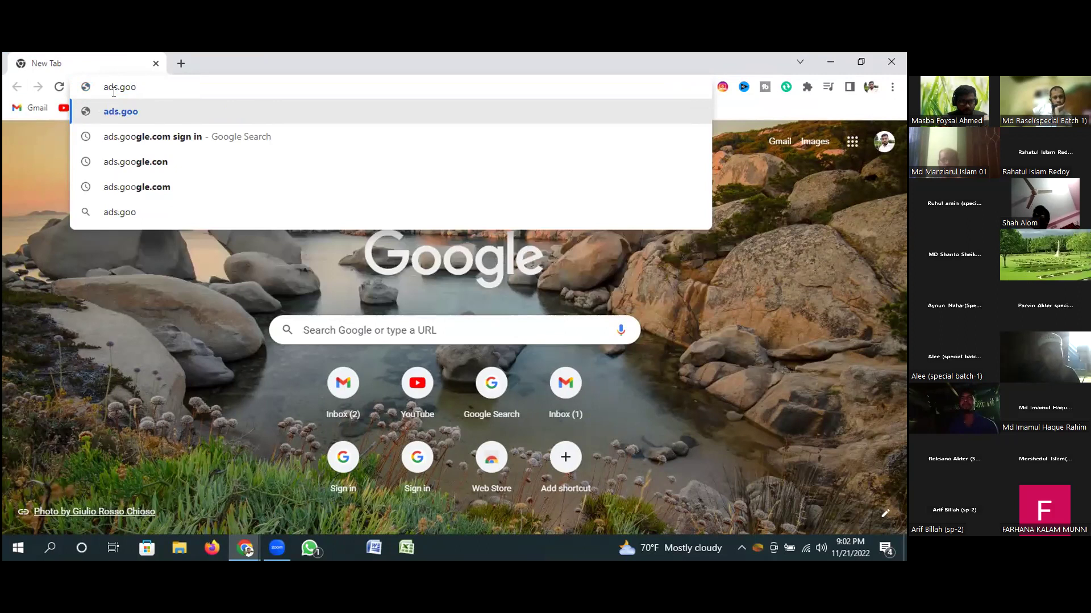
text(gle.)
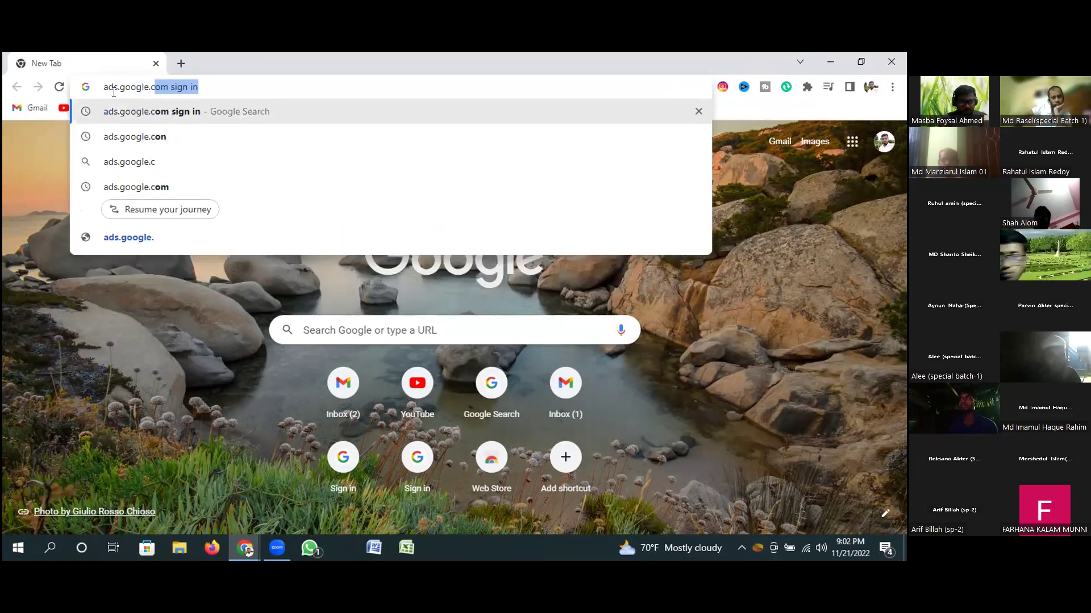
text(com)
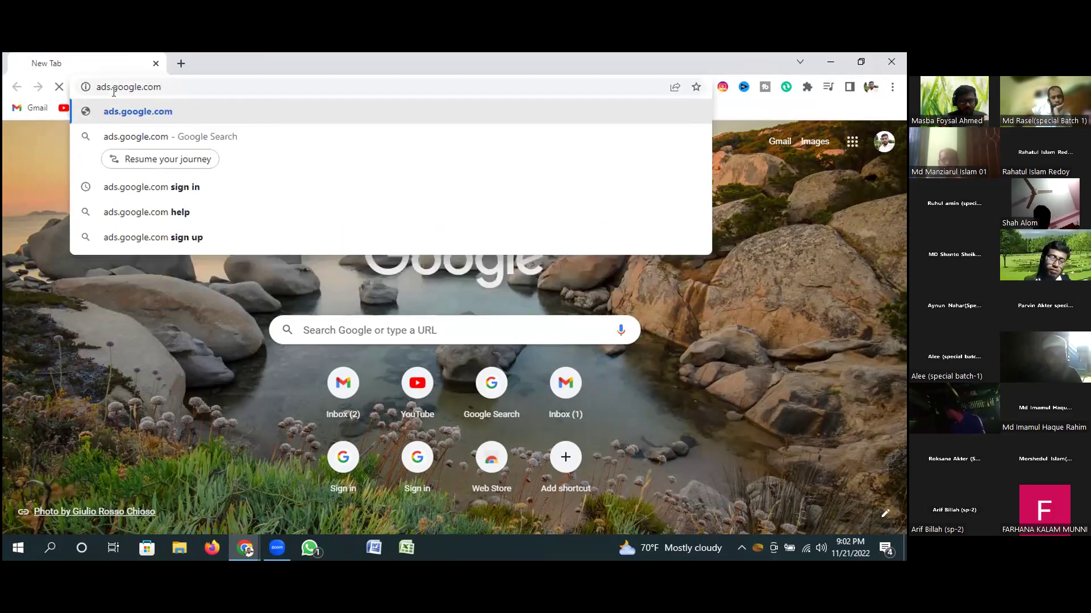
key(Return)
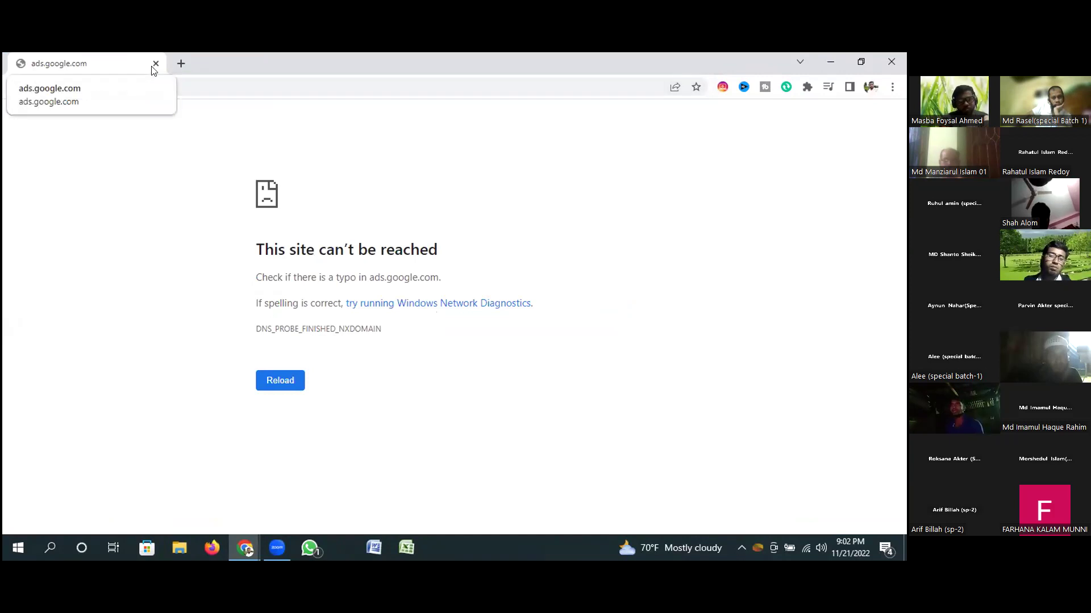
Open the browser's settings and go to the Privacy and security section's clearing options
click(891, 87)
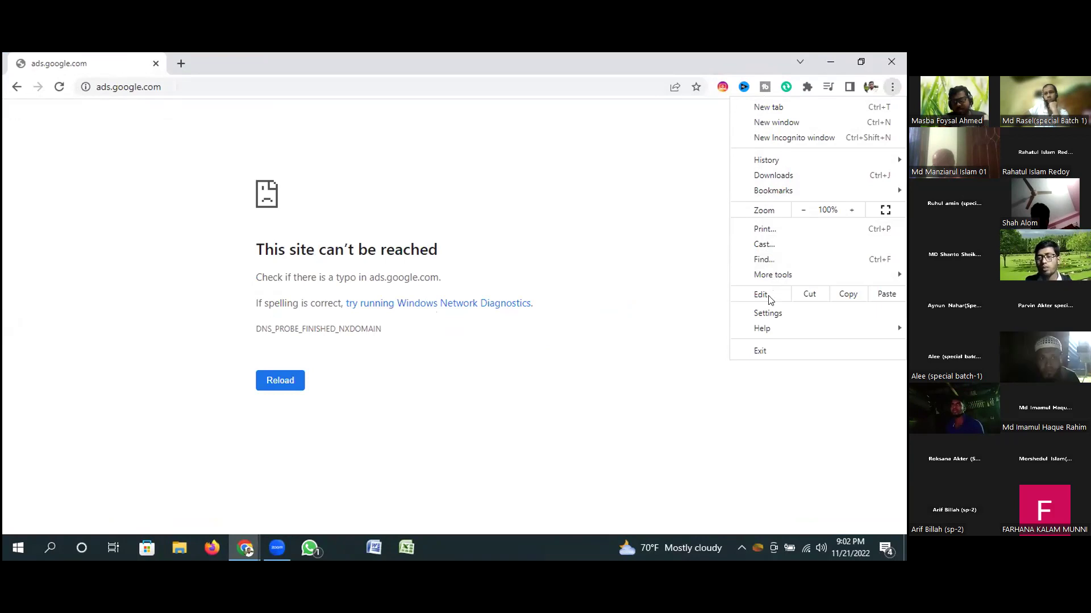
click(770, 314)
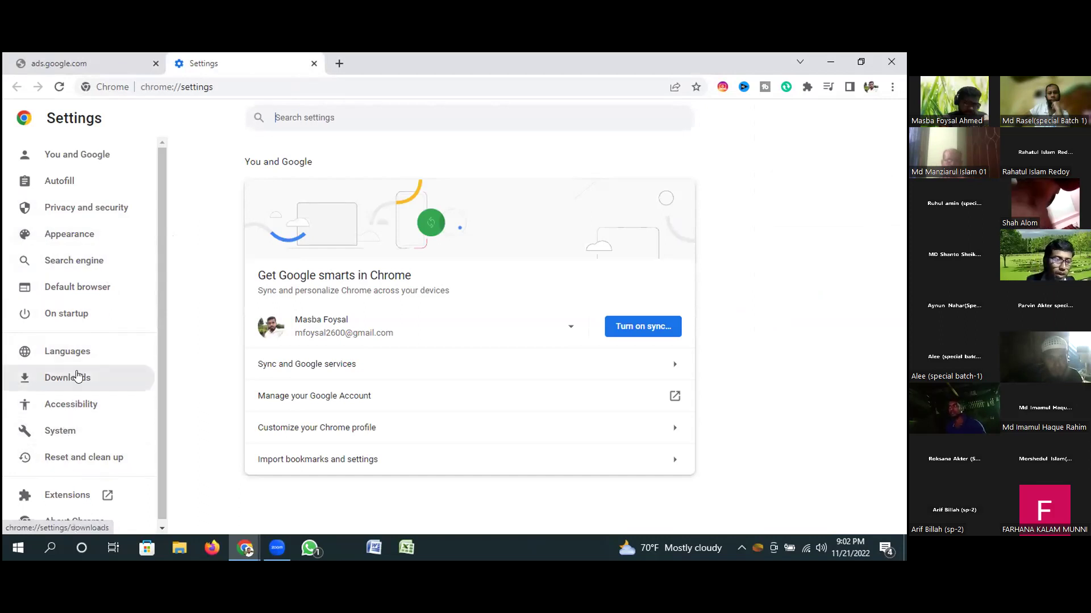
click(71, 161)
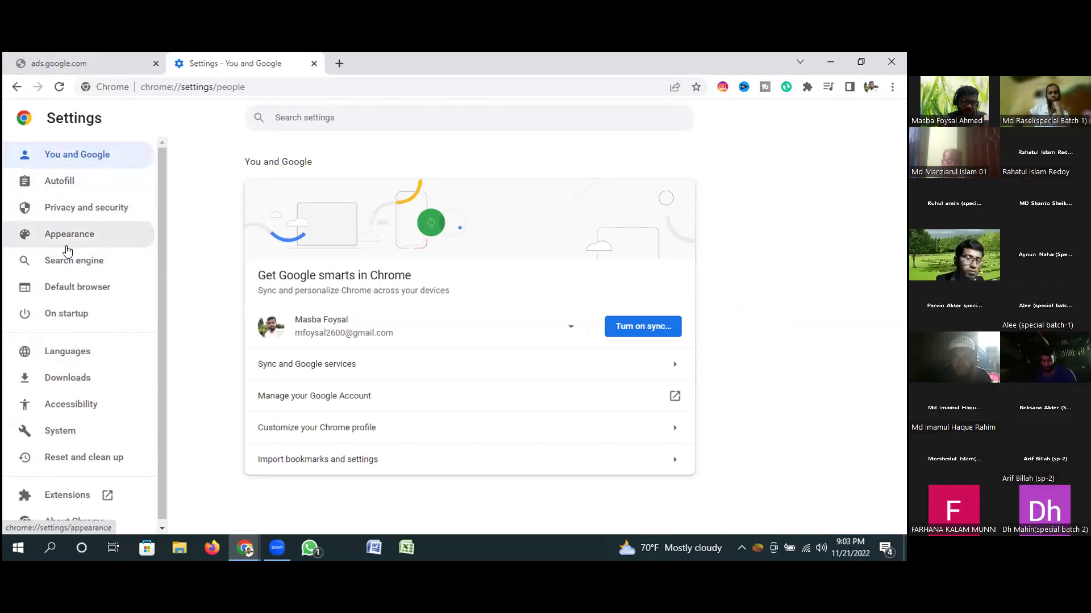
click(69, 233)
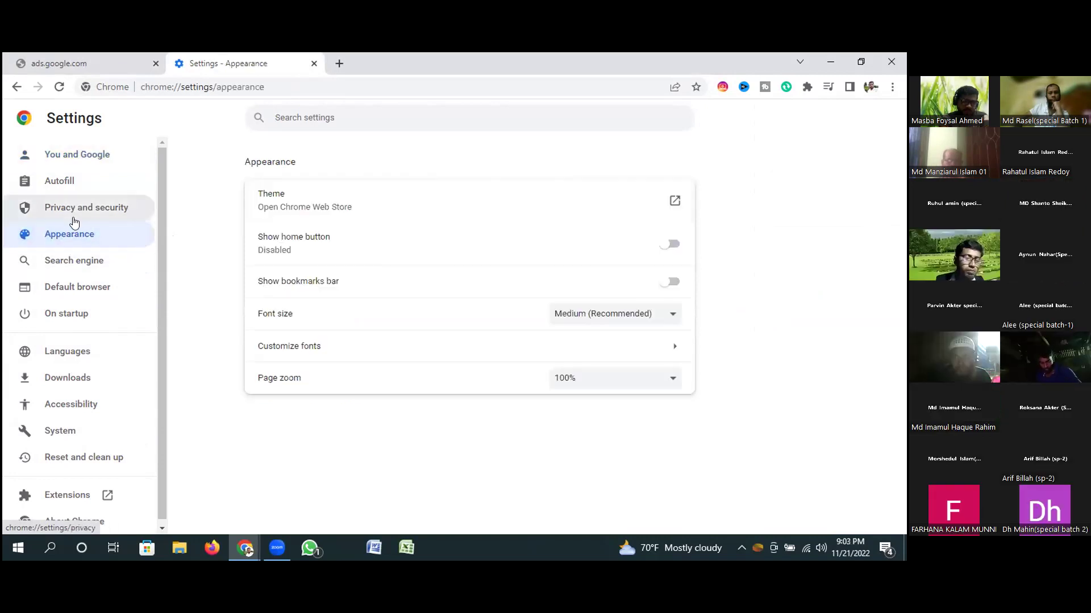
click(75, 212)
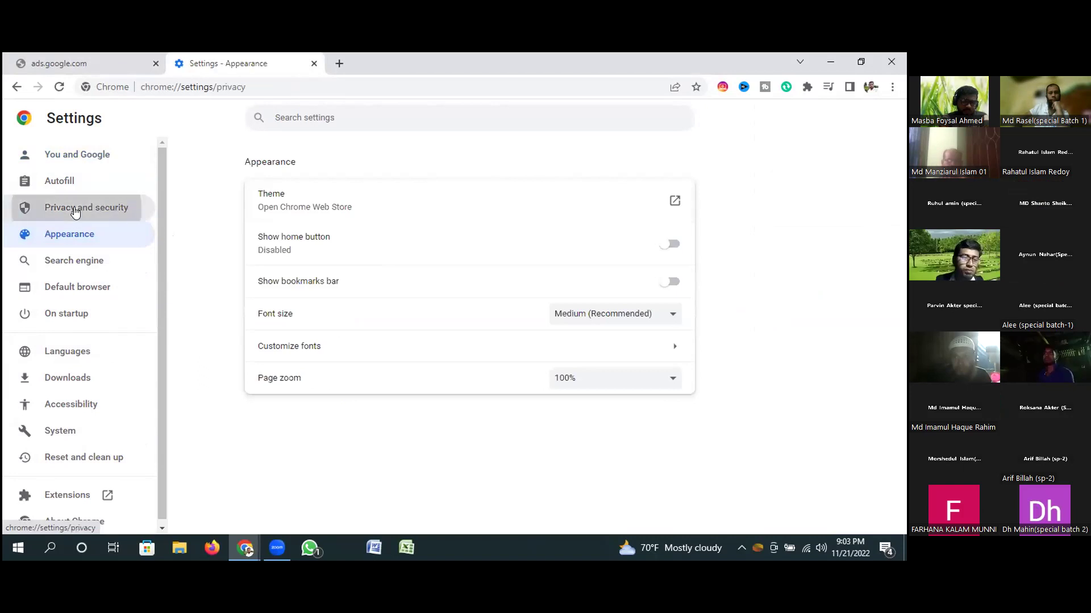
scroll(392, 351, down, 1)
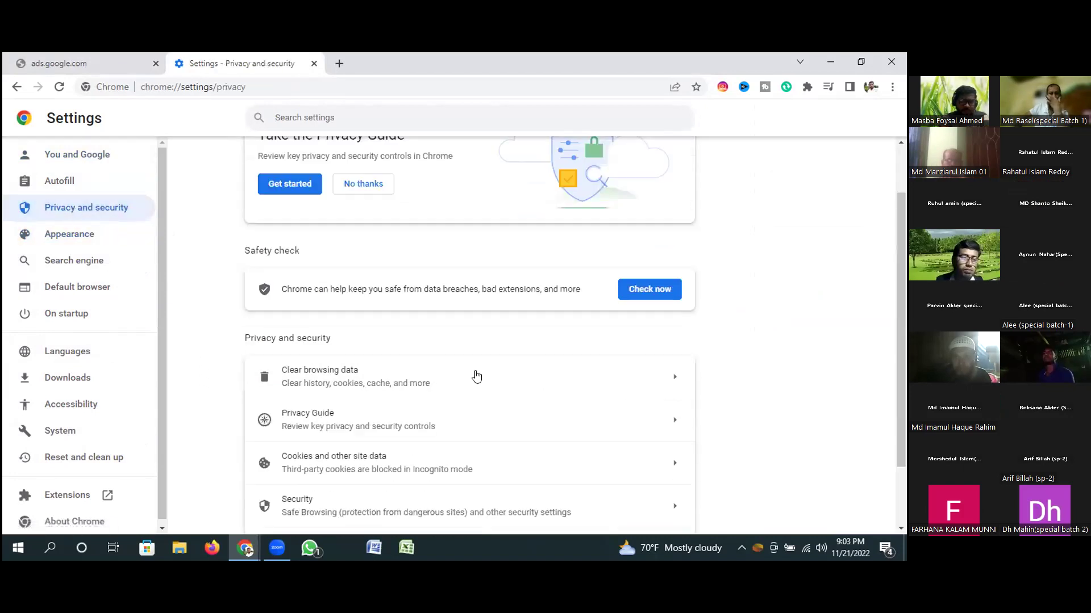
Clear the browsing history, cookies and other site data, and cached images and files for the All time range
click(624, 388)
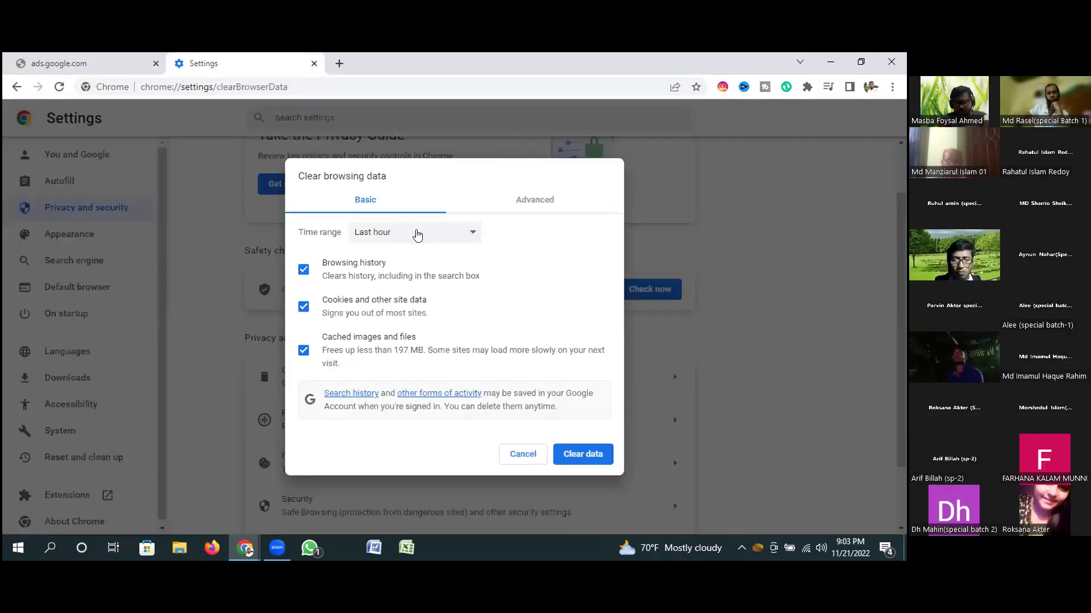
click(426, 238)
click(391, 294)
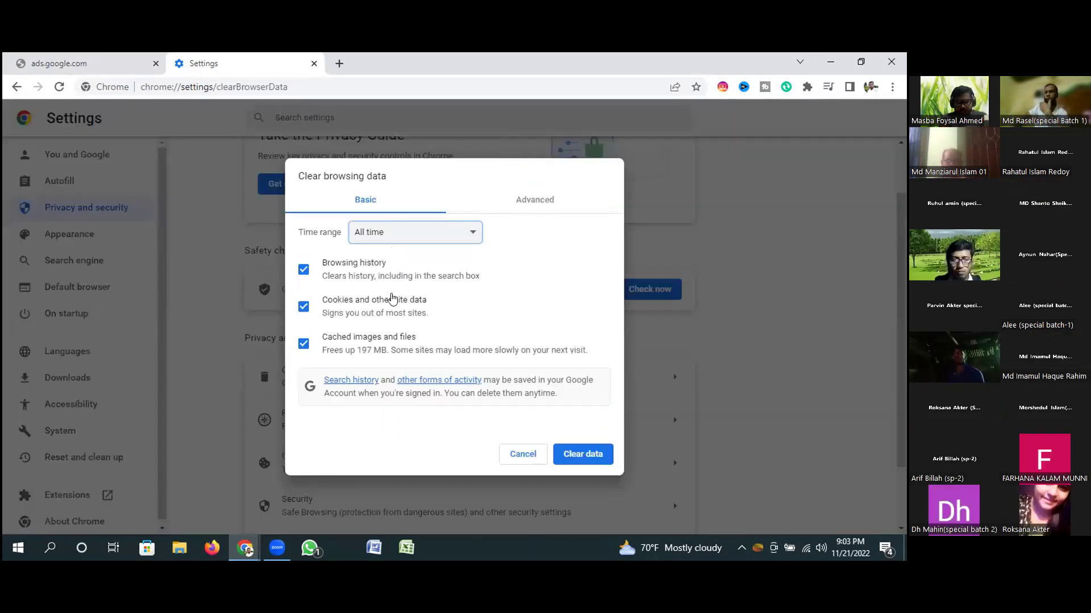
click(579, 456)
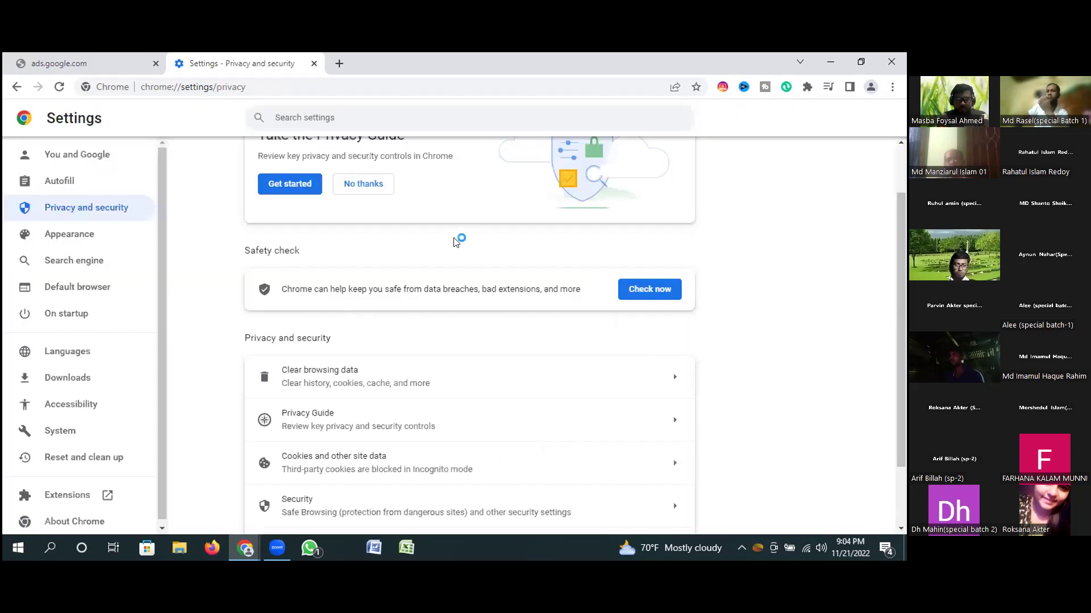
Try to load ads.google.com in a new tab, and start Windows Network Diagnostics but close it before it finishes
click(337, 64)
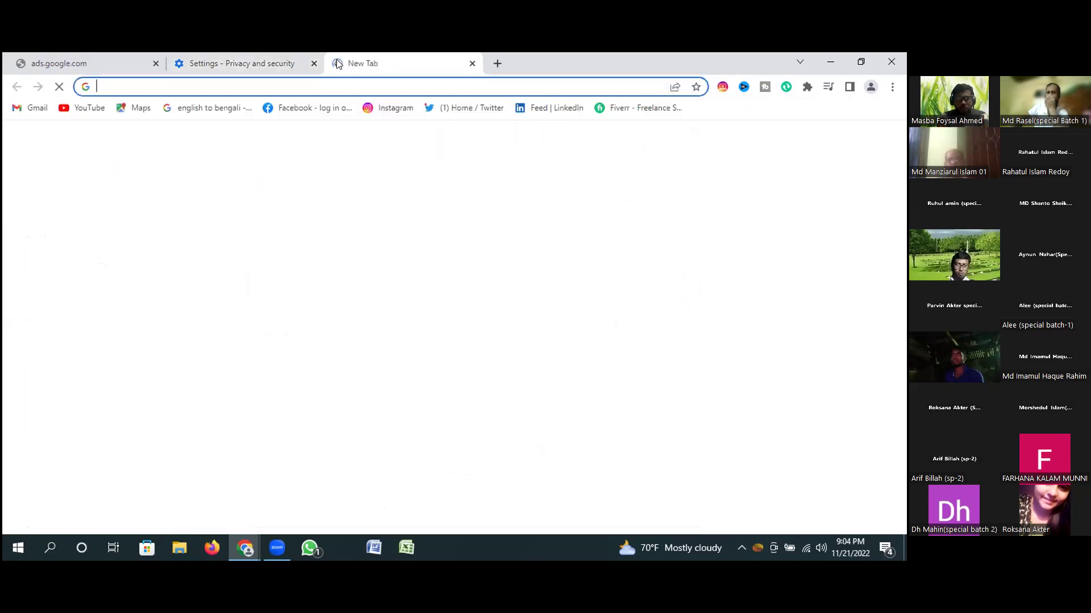
text(ad)
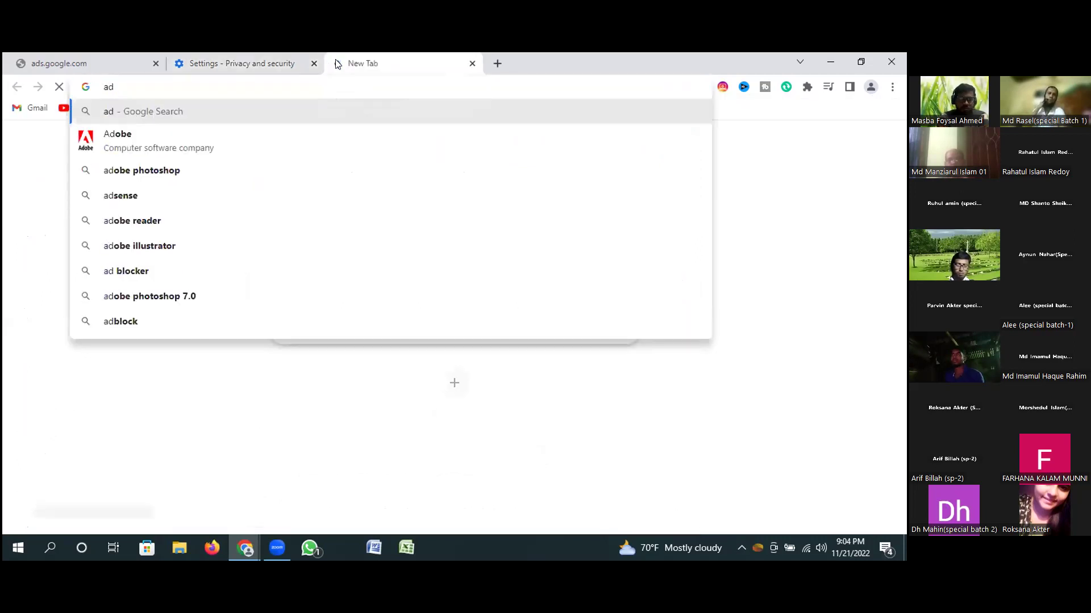
text(s.)
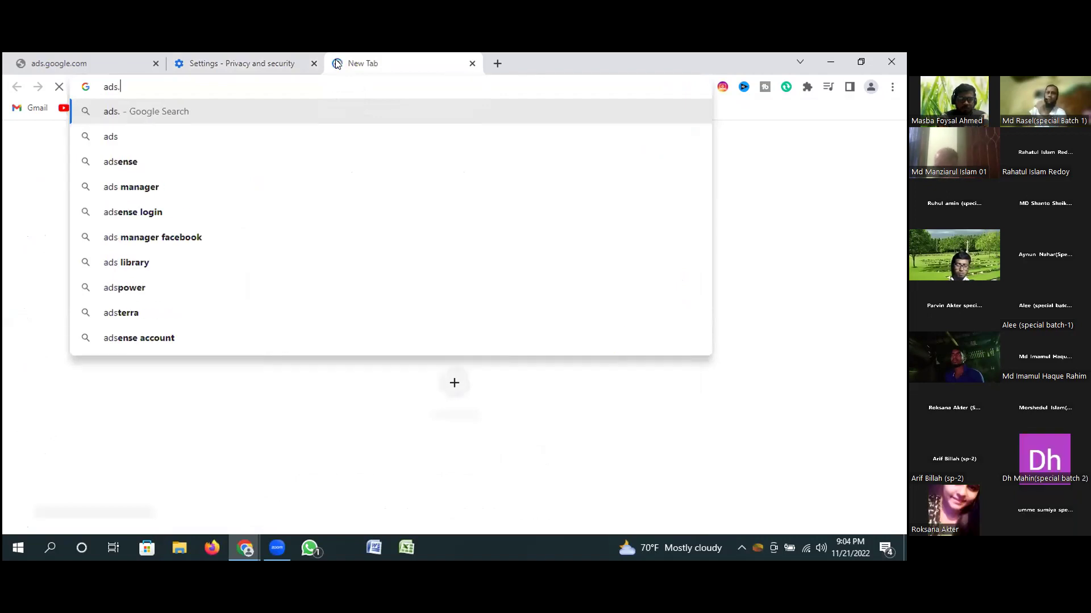
text(goo)
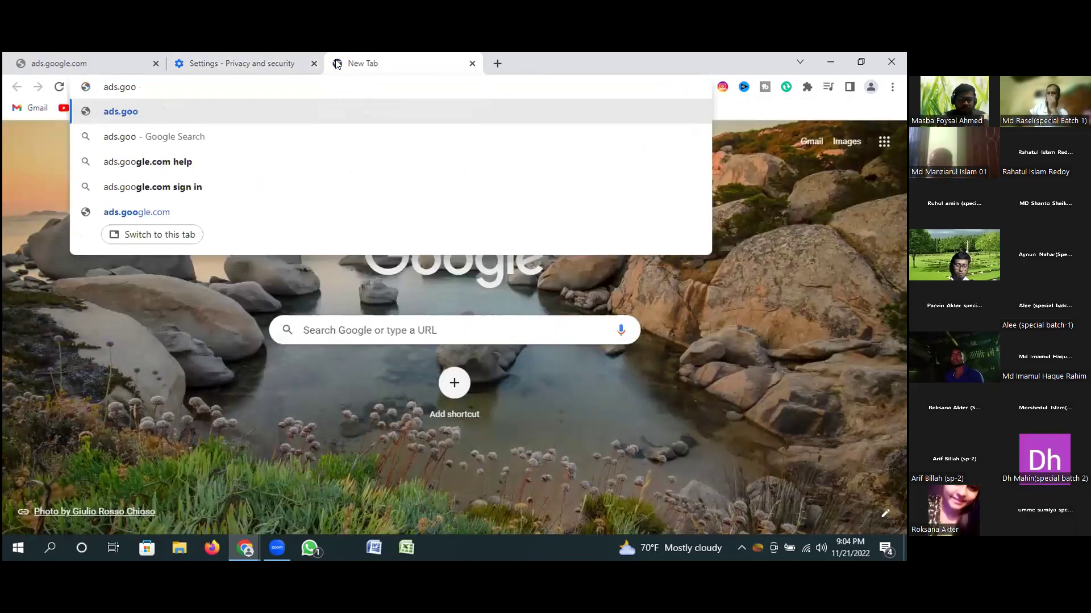
text(gle.com)
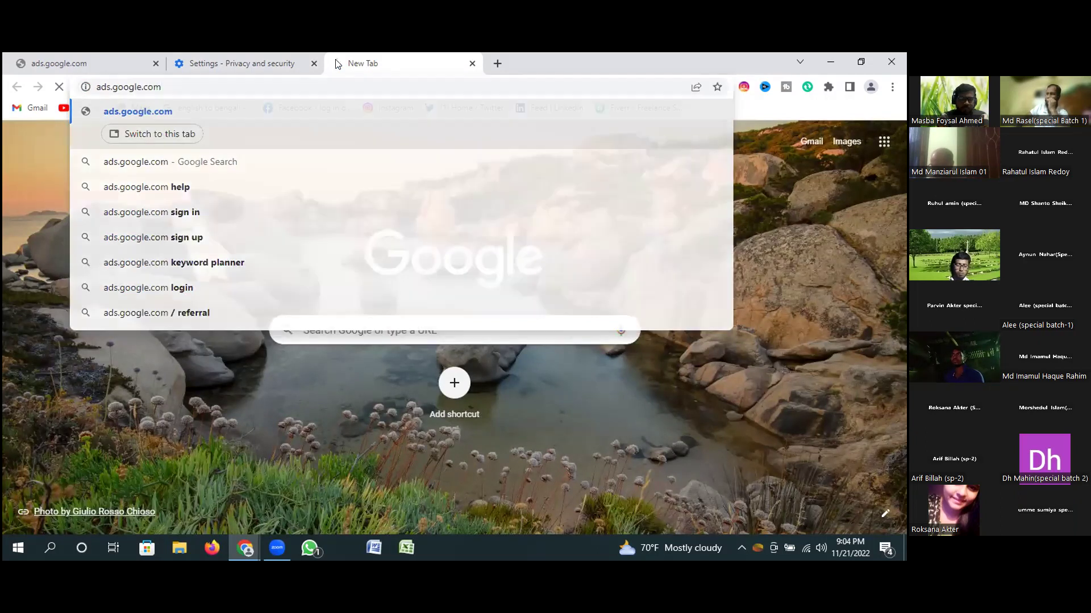
key(Return)
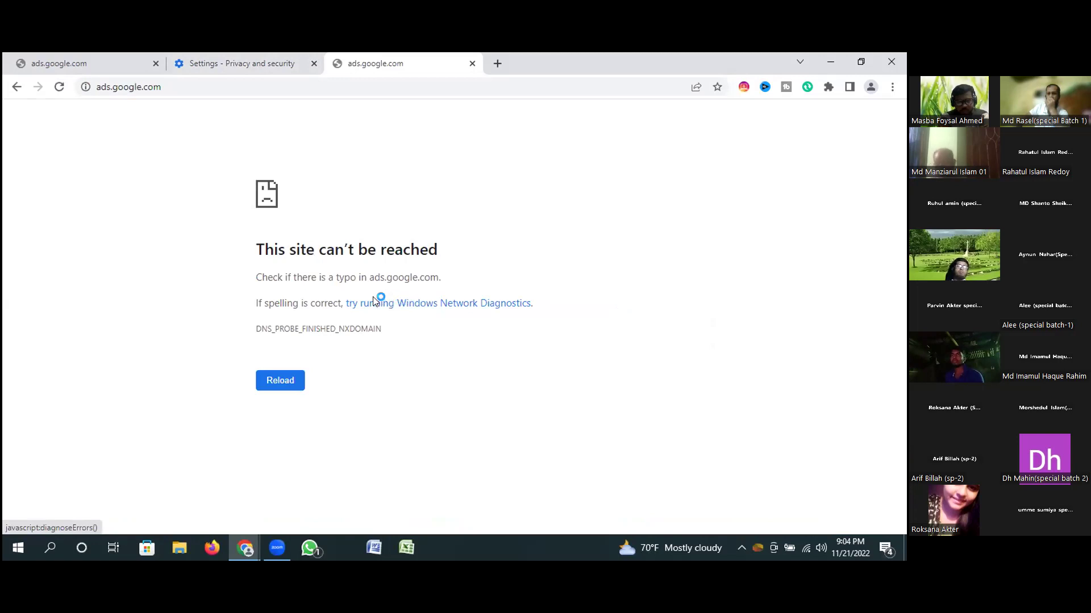
click(348, 311)
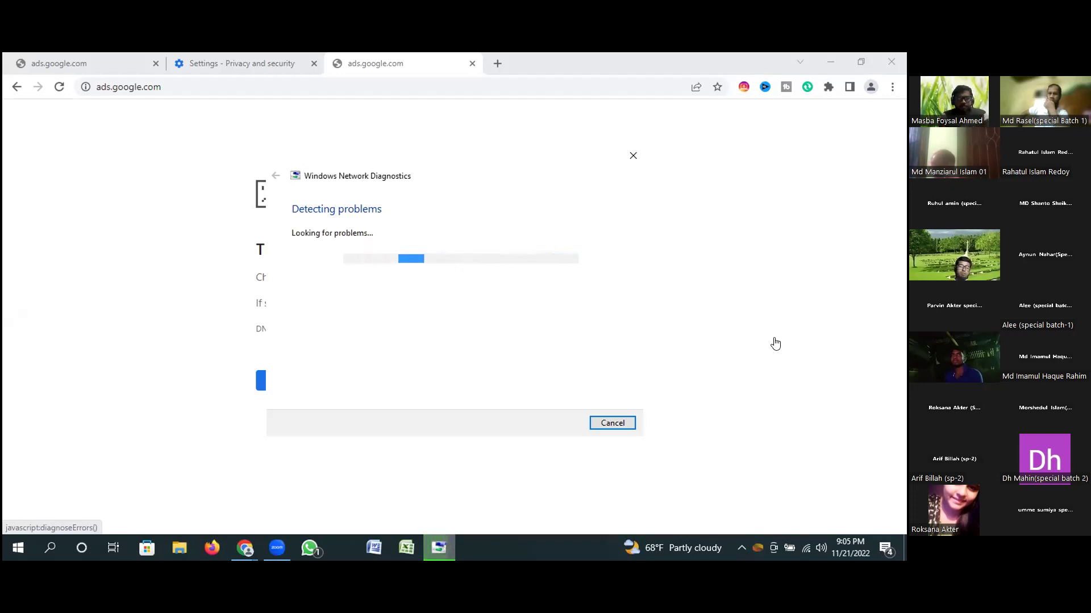
click(628, 152)
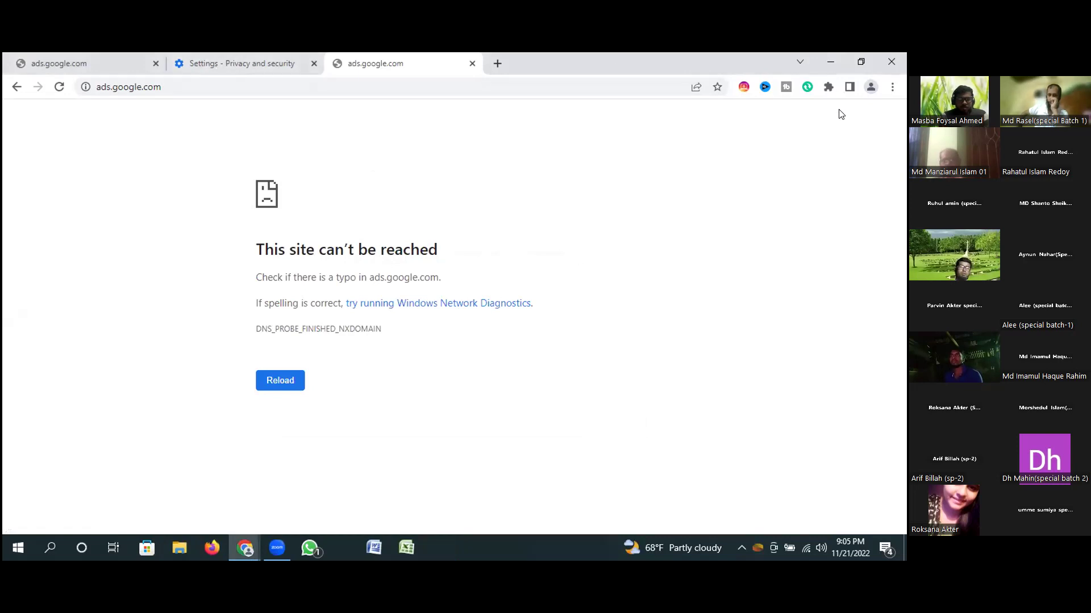
Start the Google Account sign-in for turning on sync, close the three older tabs and activate the email or phone entry
click(870, 88)
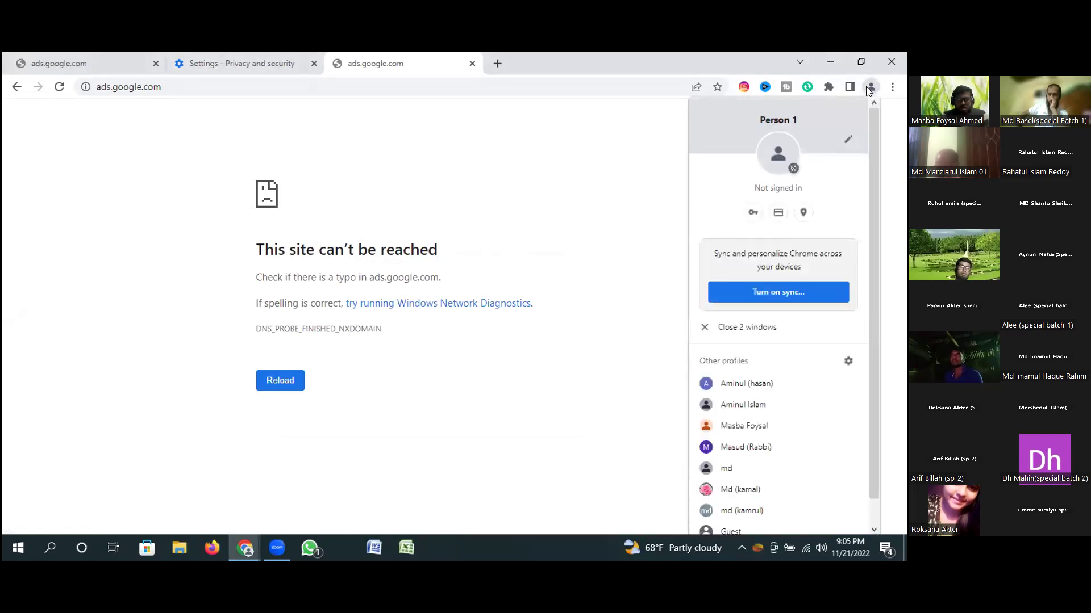
click(764, 292)
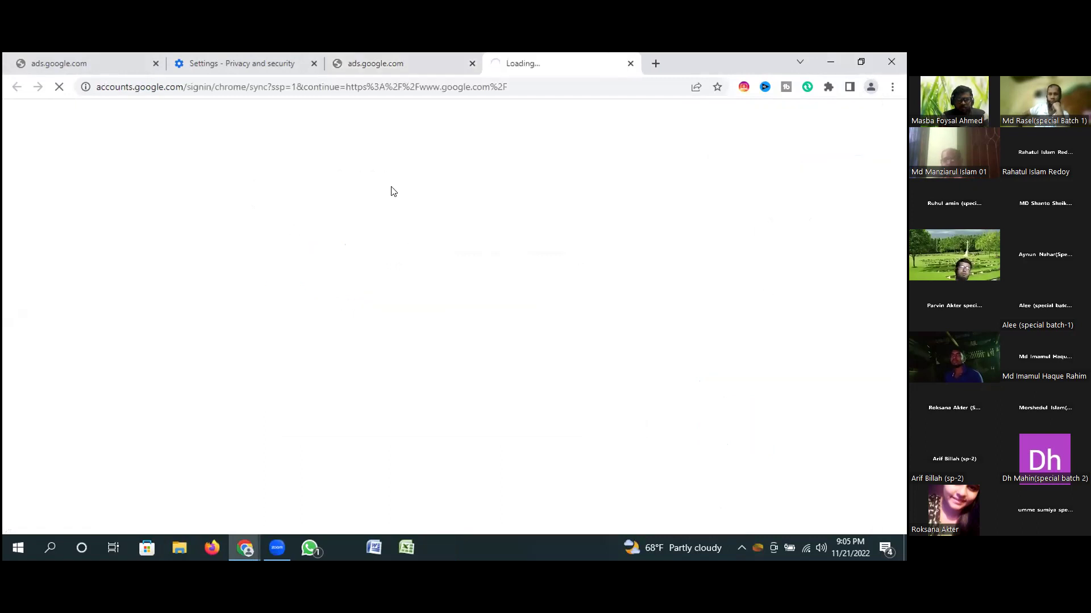
click(156, 63)
click(156, 63)
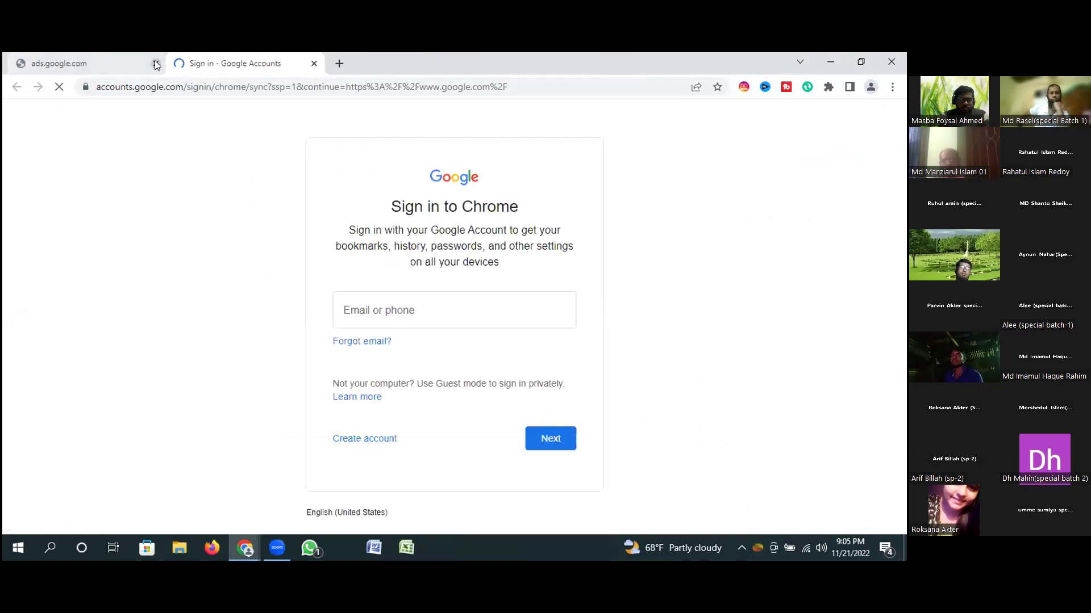
click(156, 63)
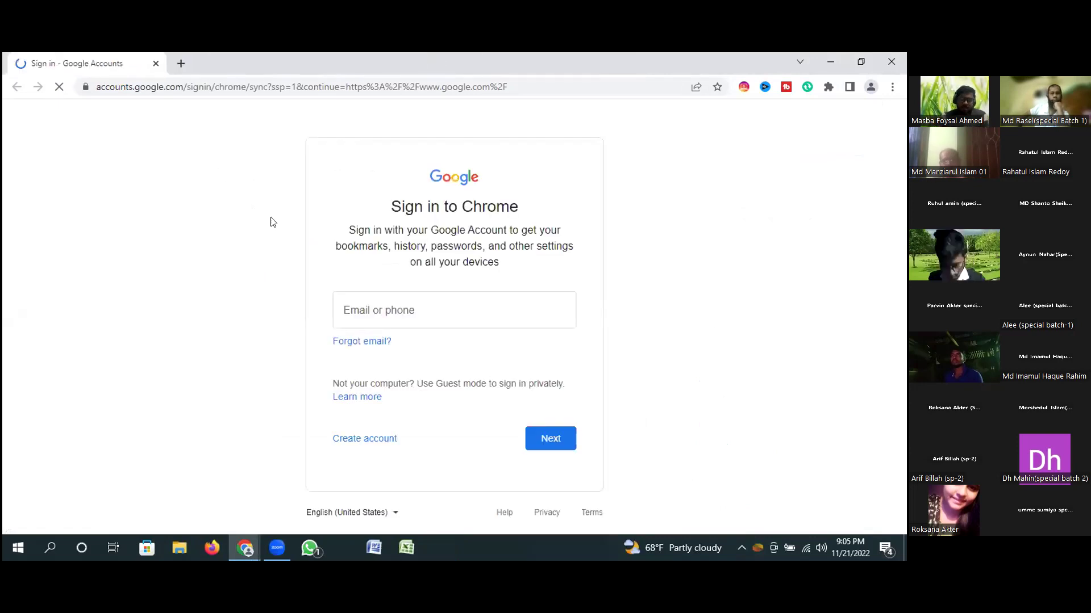
click(385, 309)
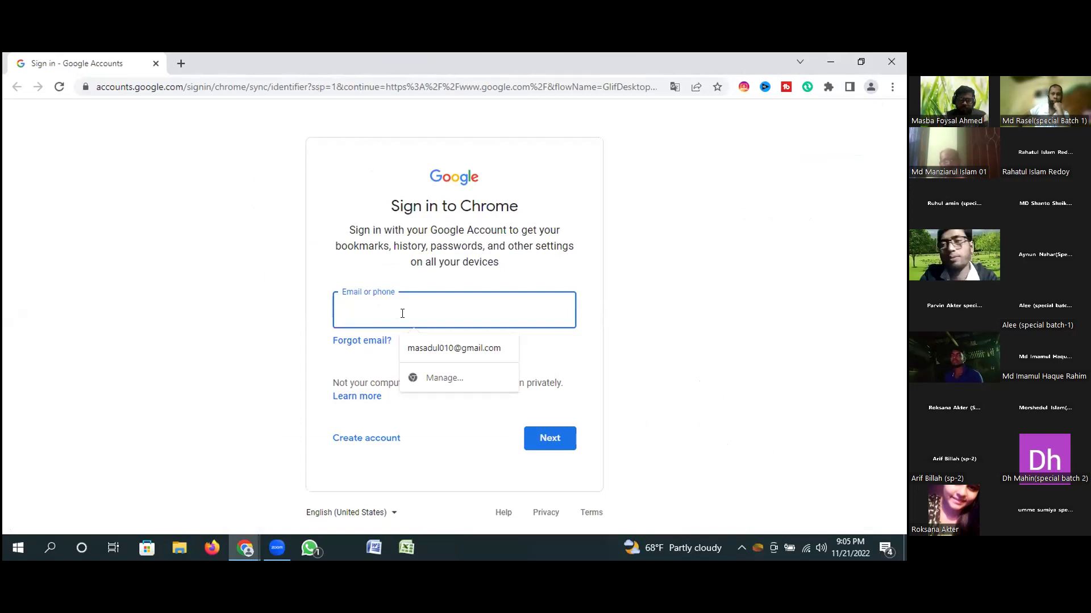